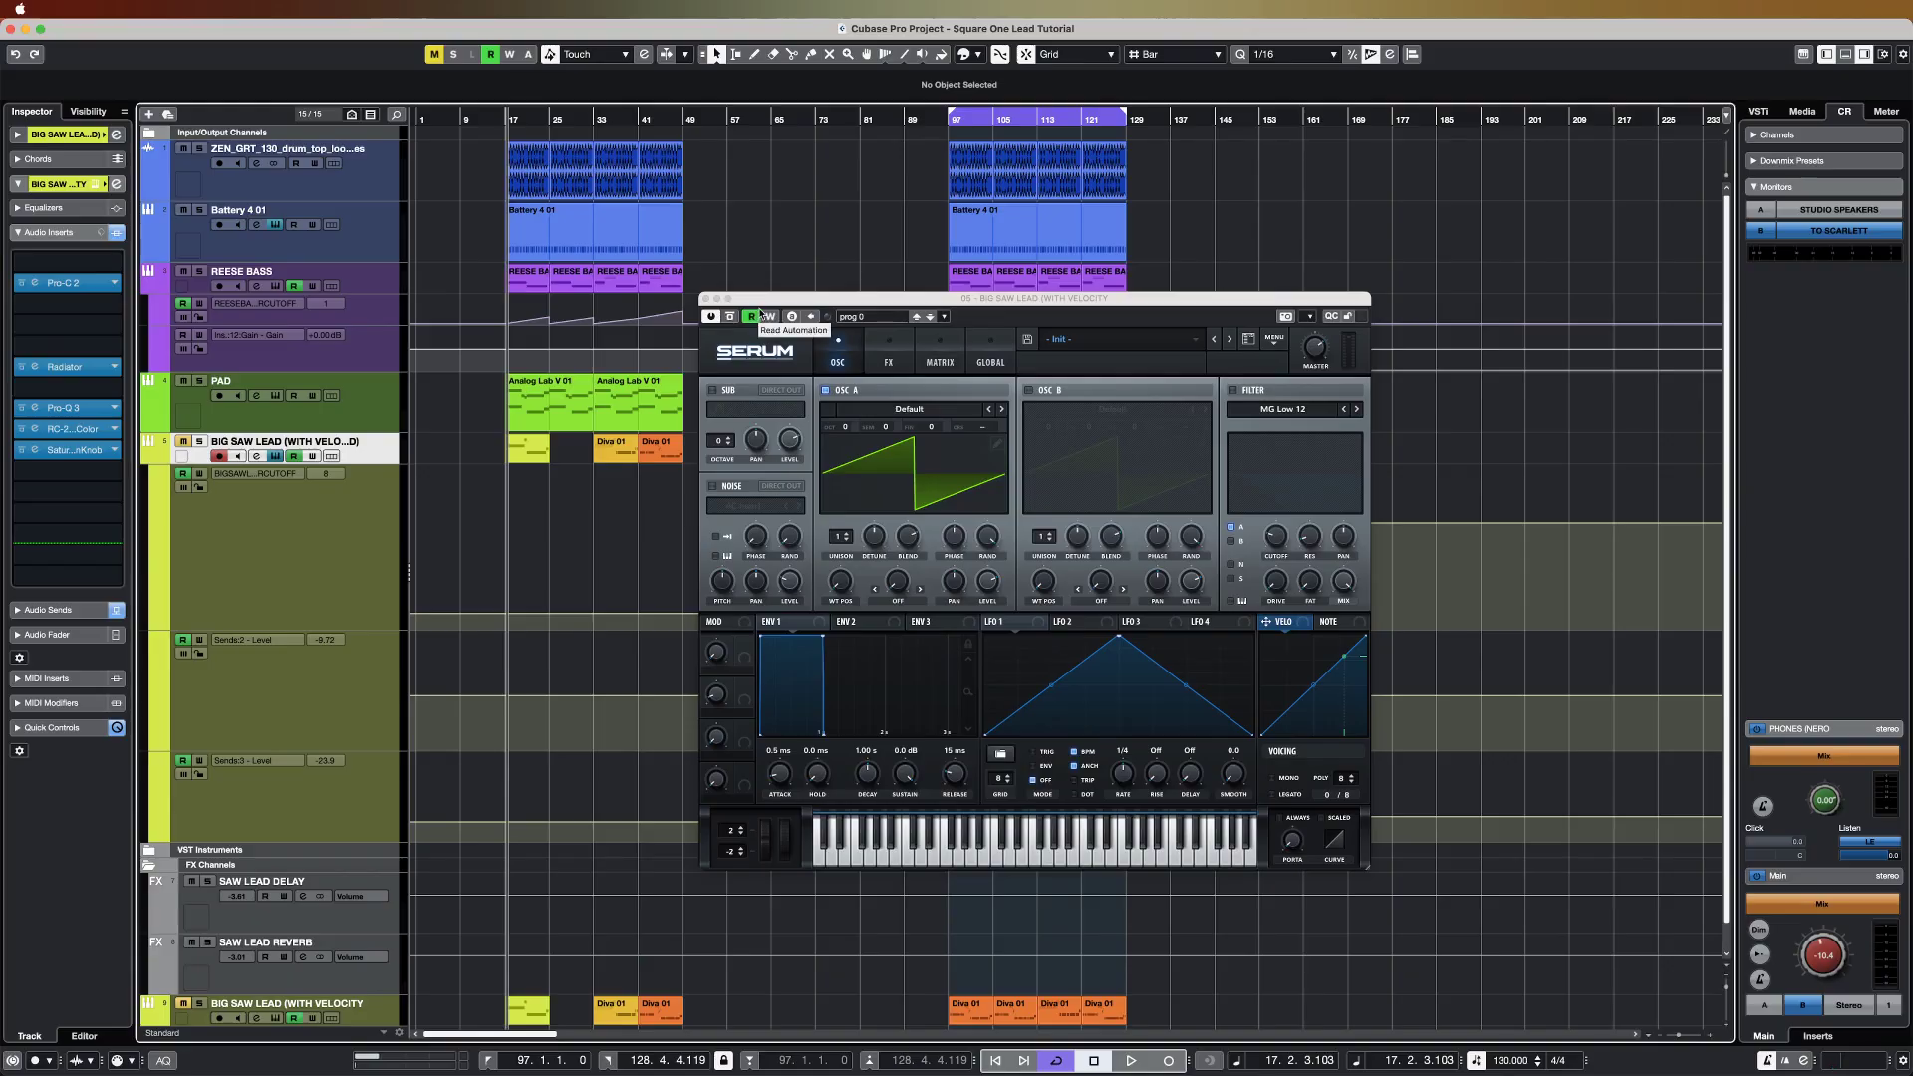
Step: Set the loop range from the ZEN_GRT drum event at bar 17 and select the section's events
{"action": "left_click", "coordinate": [507, 120]}
{"action": "left_click", "coordinate": [517, 179]}
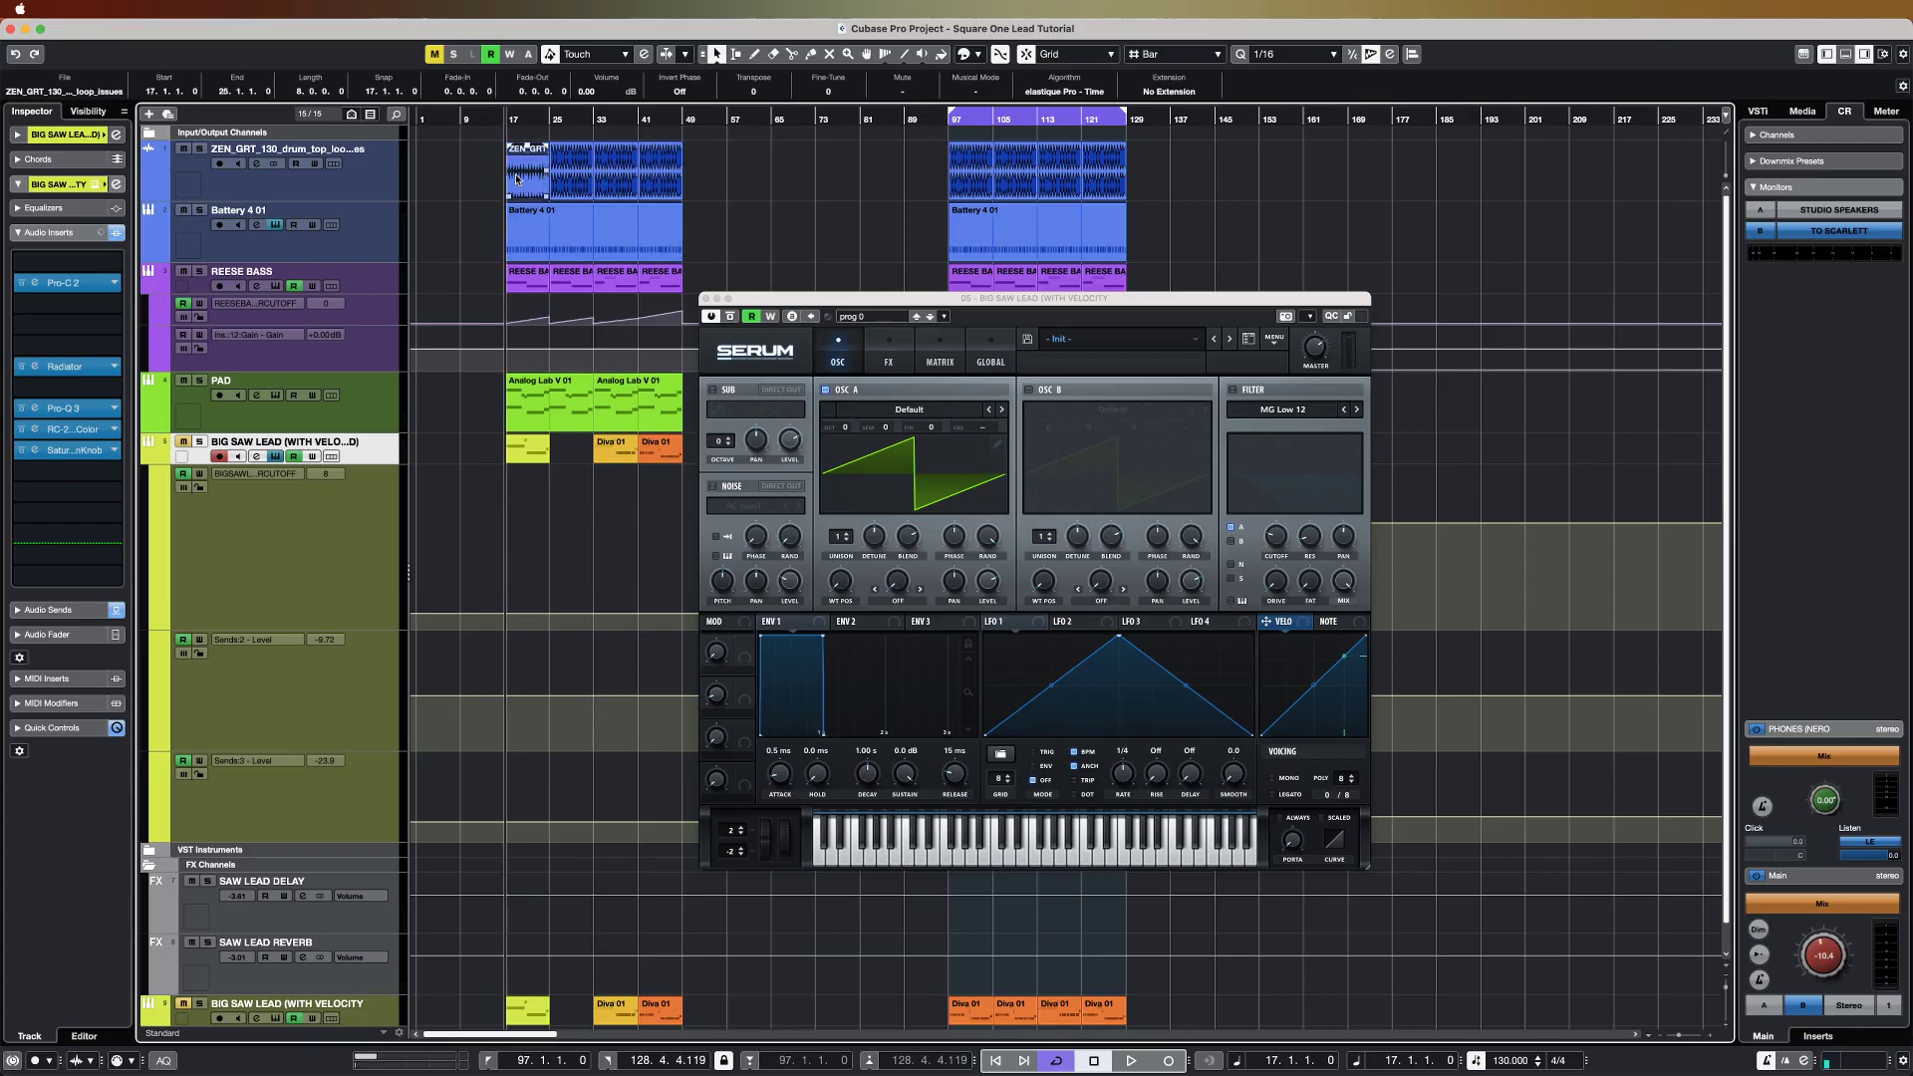
{"action": "key", "text": "p"}
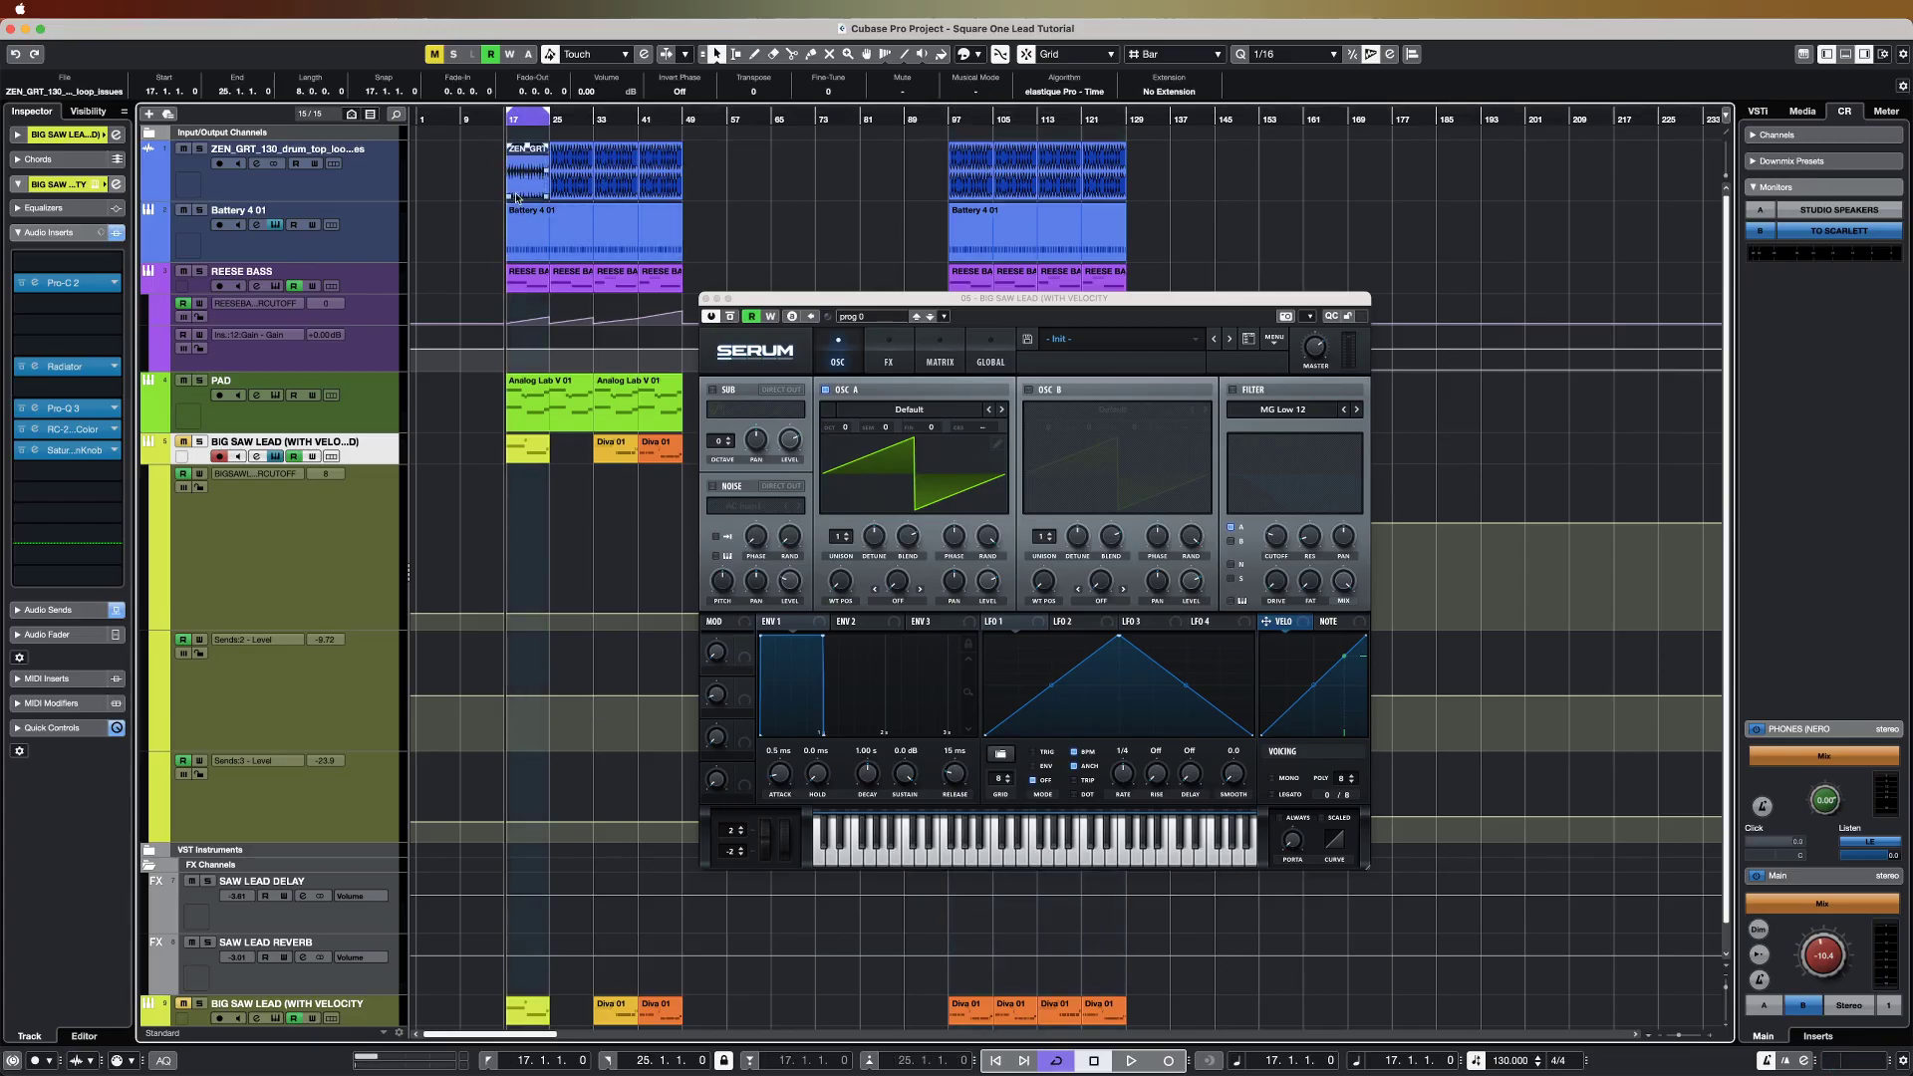
{"action": "left_click", "coordinate": [521, 234]}
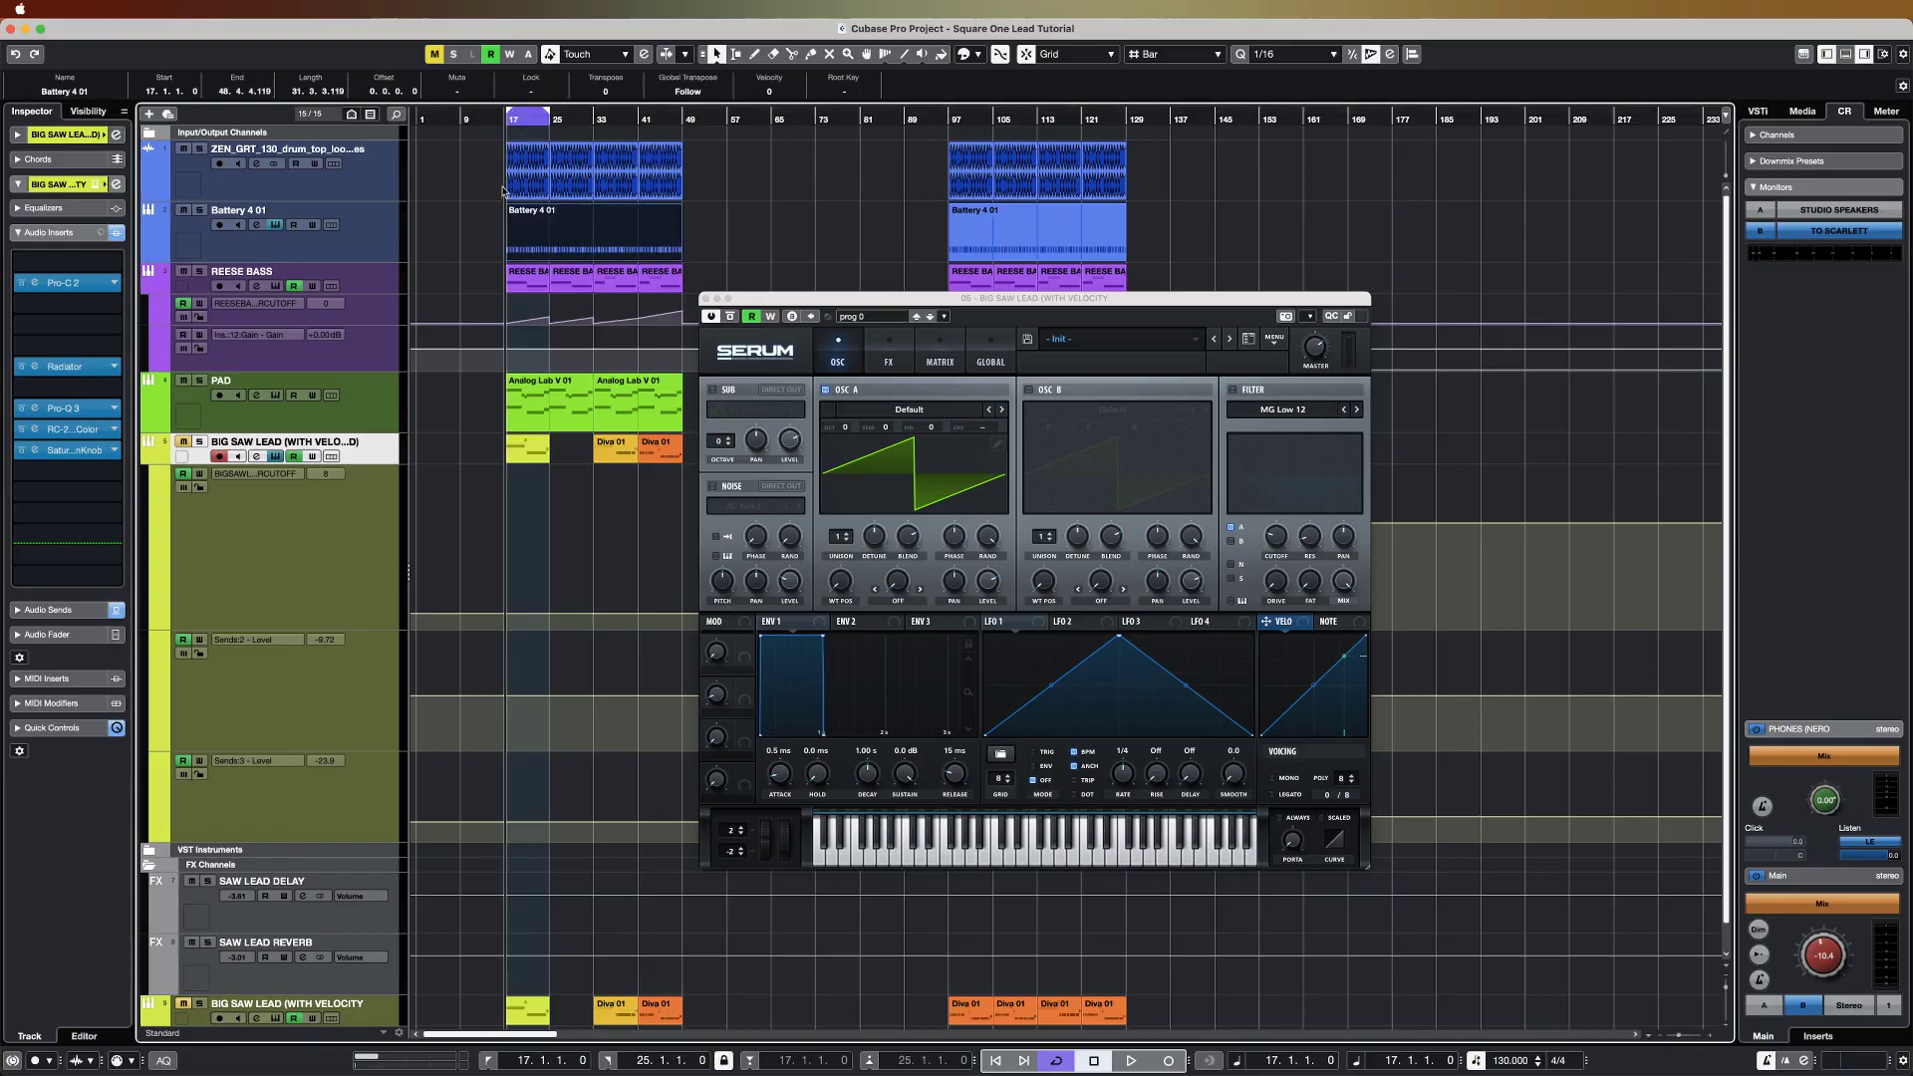
{"action": "left_click", "coordinate": [533, 277]}
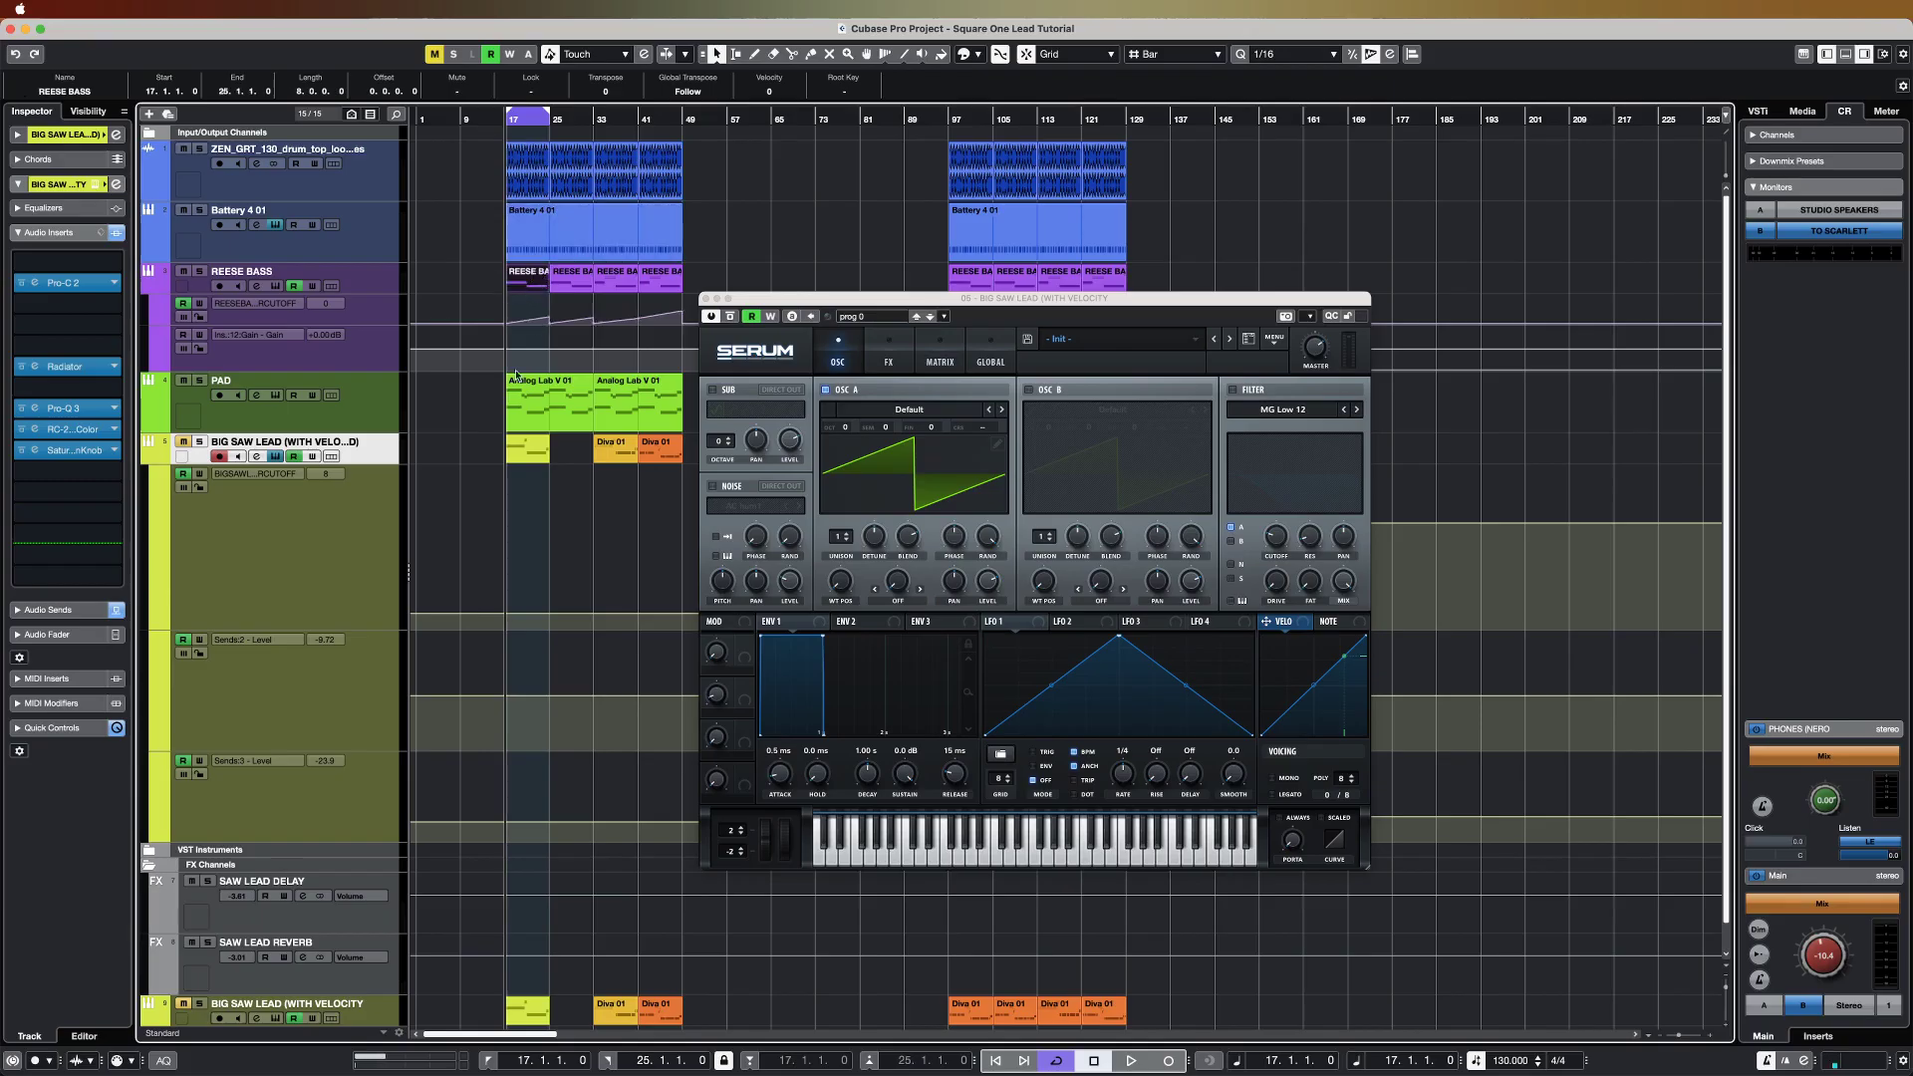
{"action": "key", "text": "Down"}
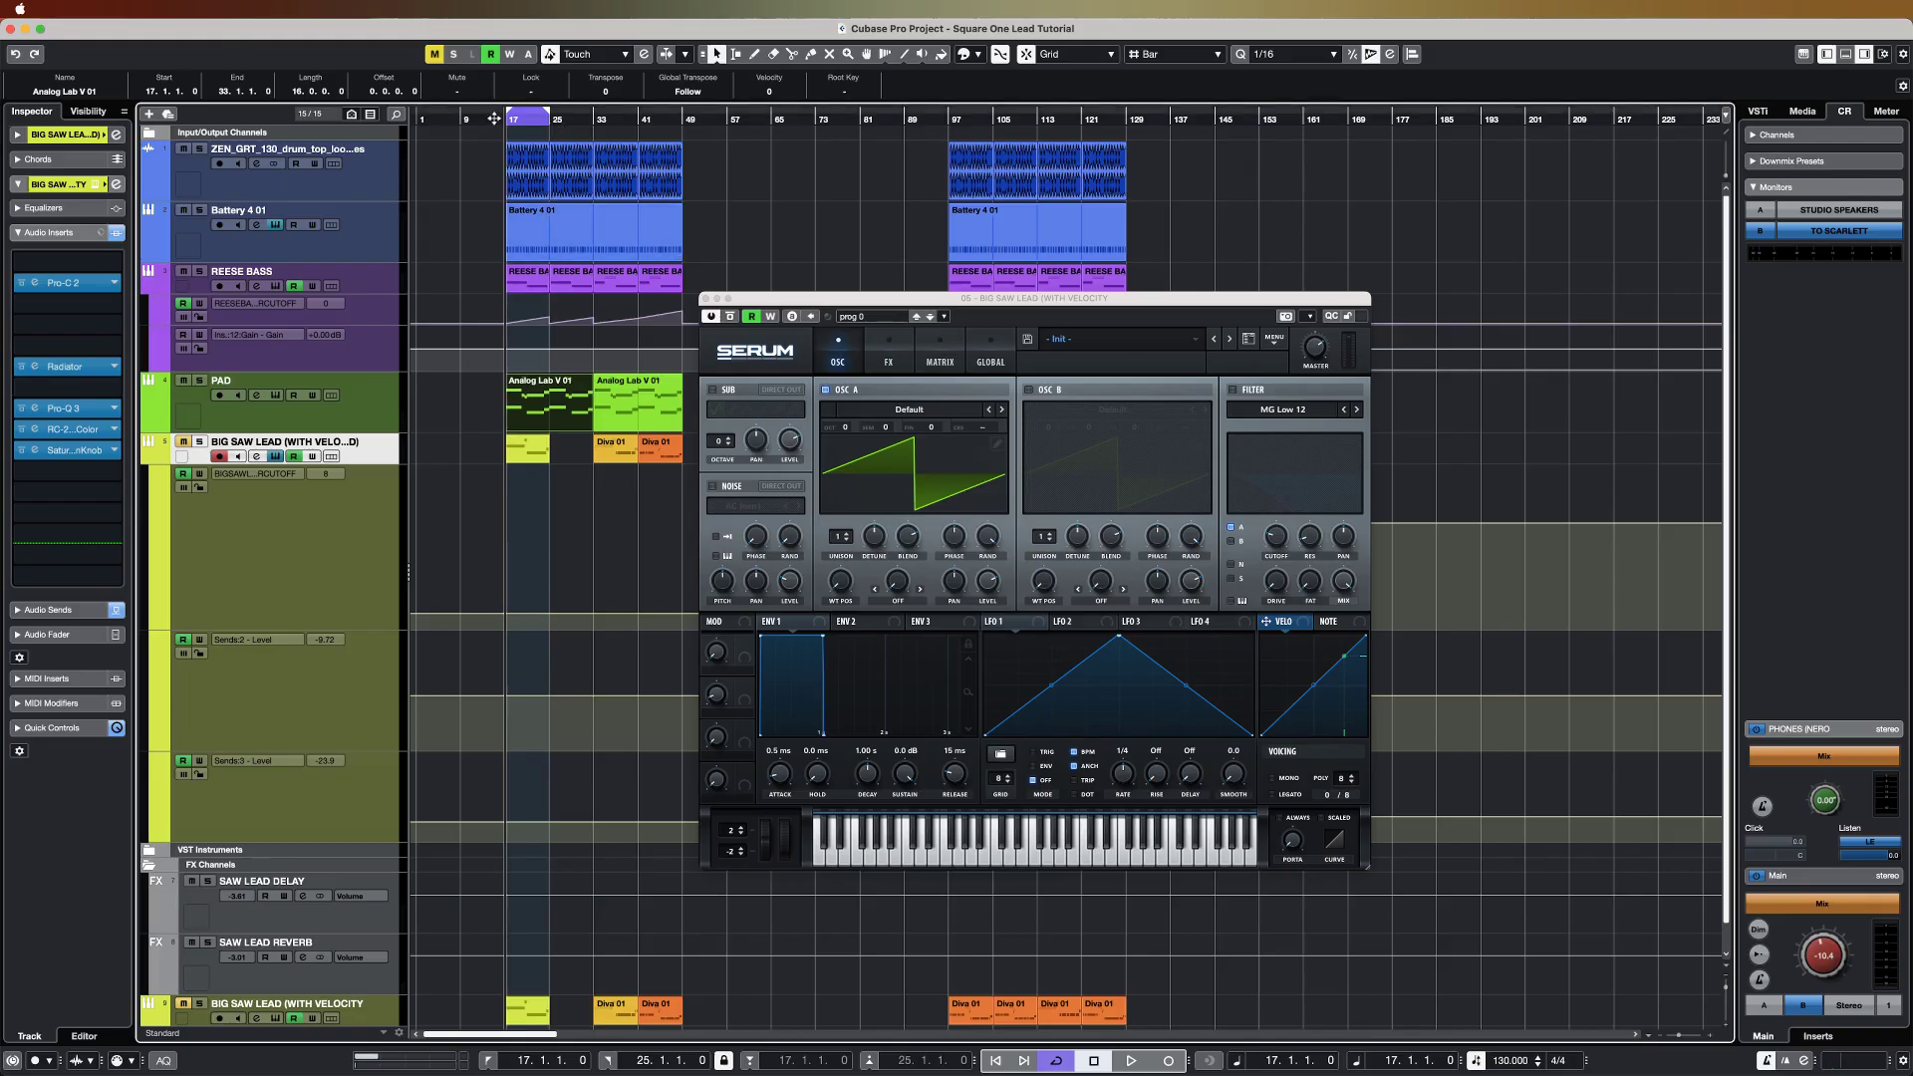
Step: Play the looped bar 17 section, zoomed in around the playhead, then stop
{"action": "key", "text": "space"}
{"action": "mouse_move", "coordinate": [761, 302]}
{"action": "left_mouse_down"}
{"action": "mouse_move", "coordinate": [900, 309]}
{"action": "mouse_move", "coordinate": [774, 327]}
{"action": "left_mouse_up"}
{"action": "key", "text": "h"}
{"action": "key", "text": "h"}
{"action": "key", "text": "h"}
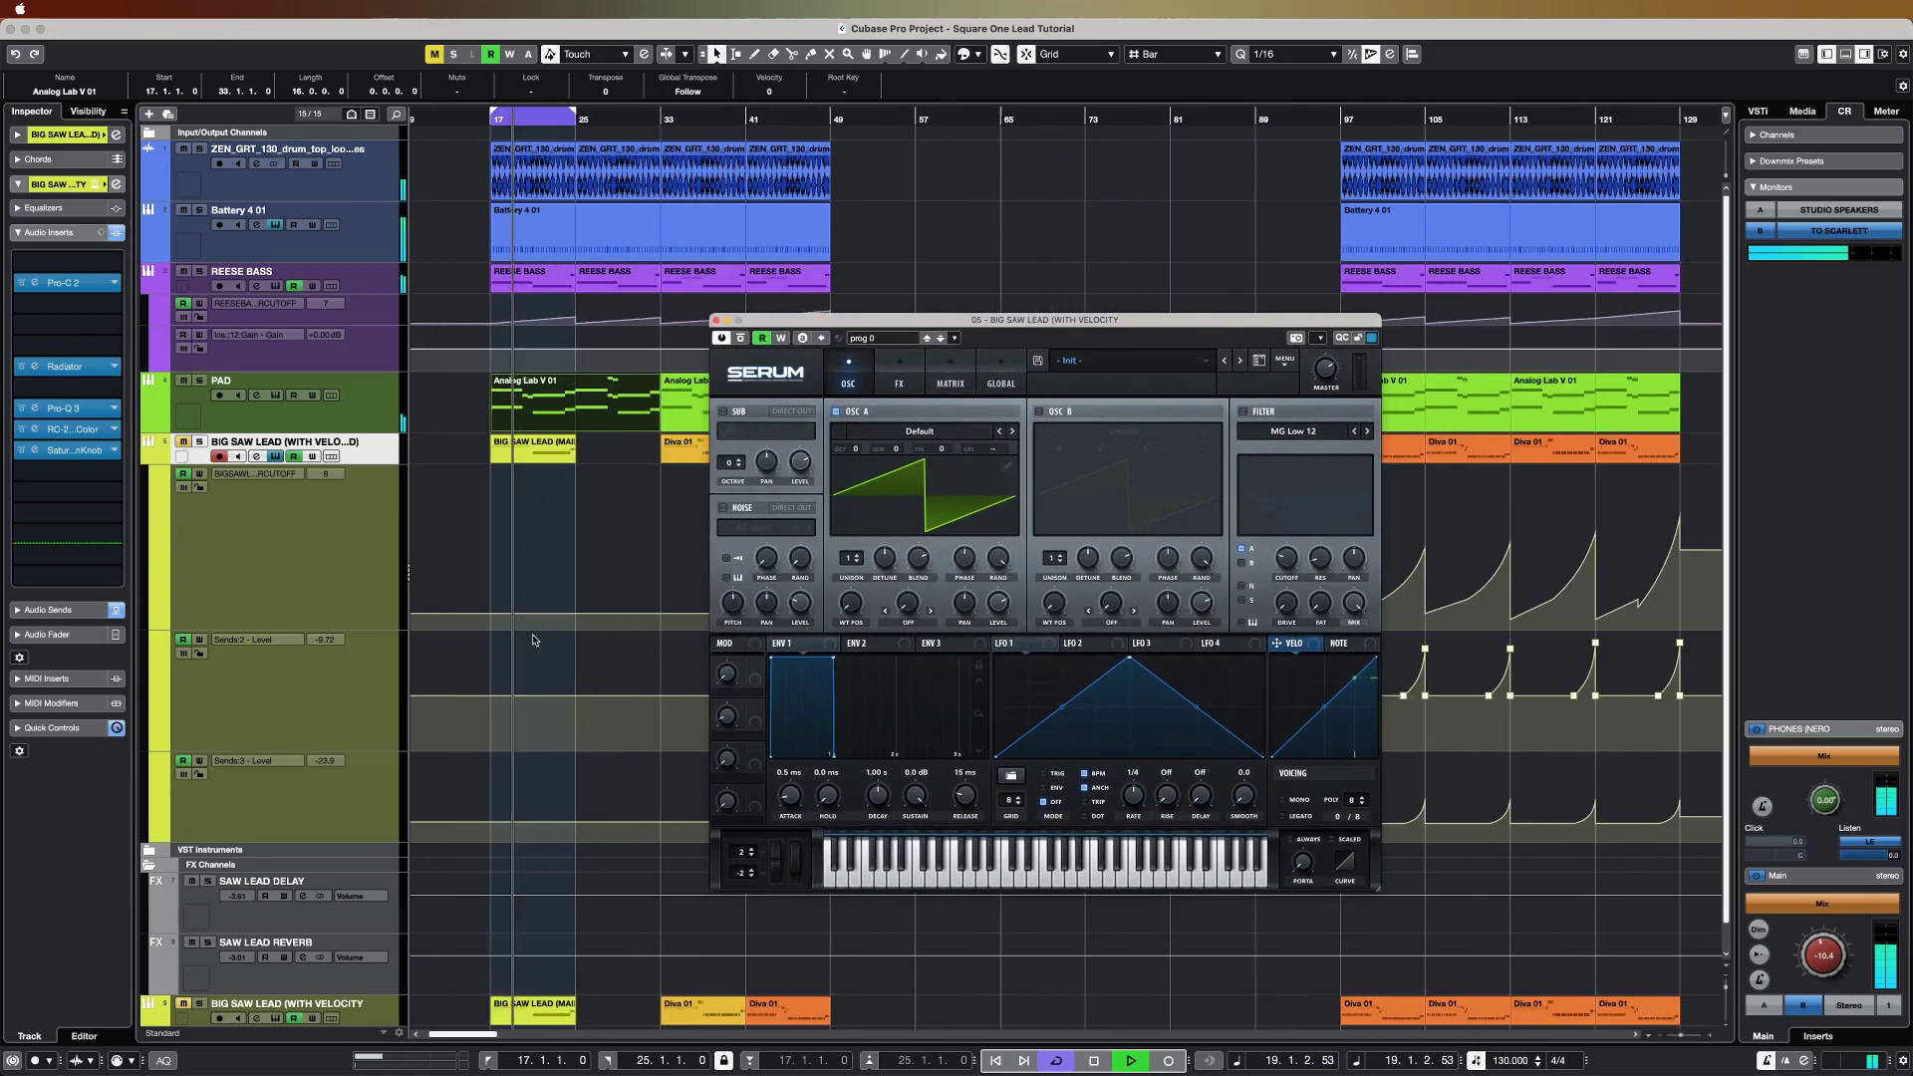
{"action": "scroll", "coordinate": [544, 631], "scroll_direction": "left", "scroll_amount": 2}
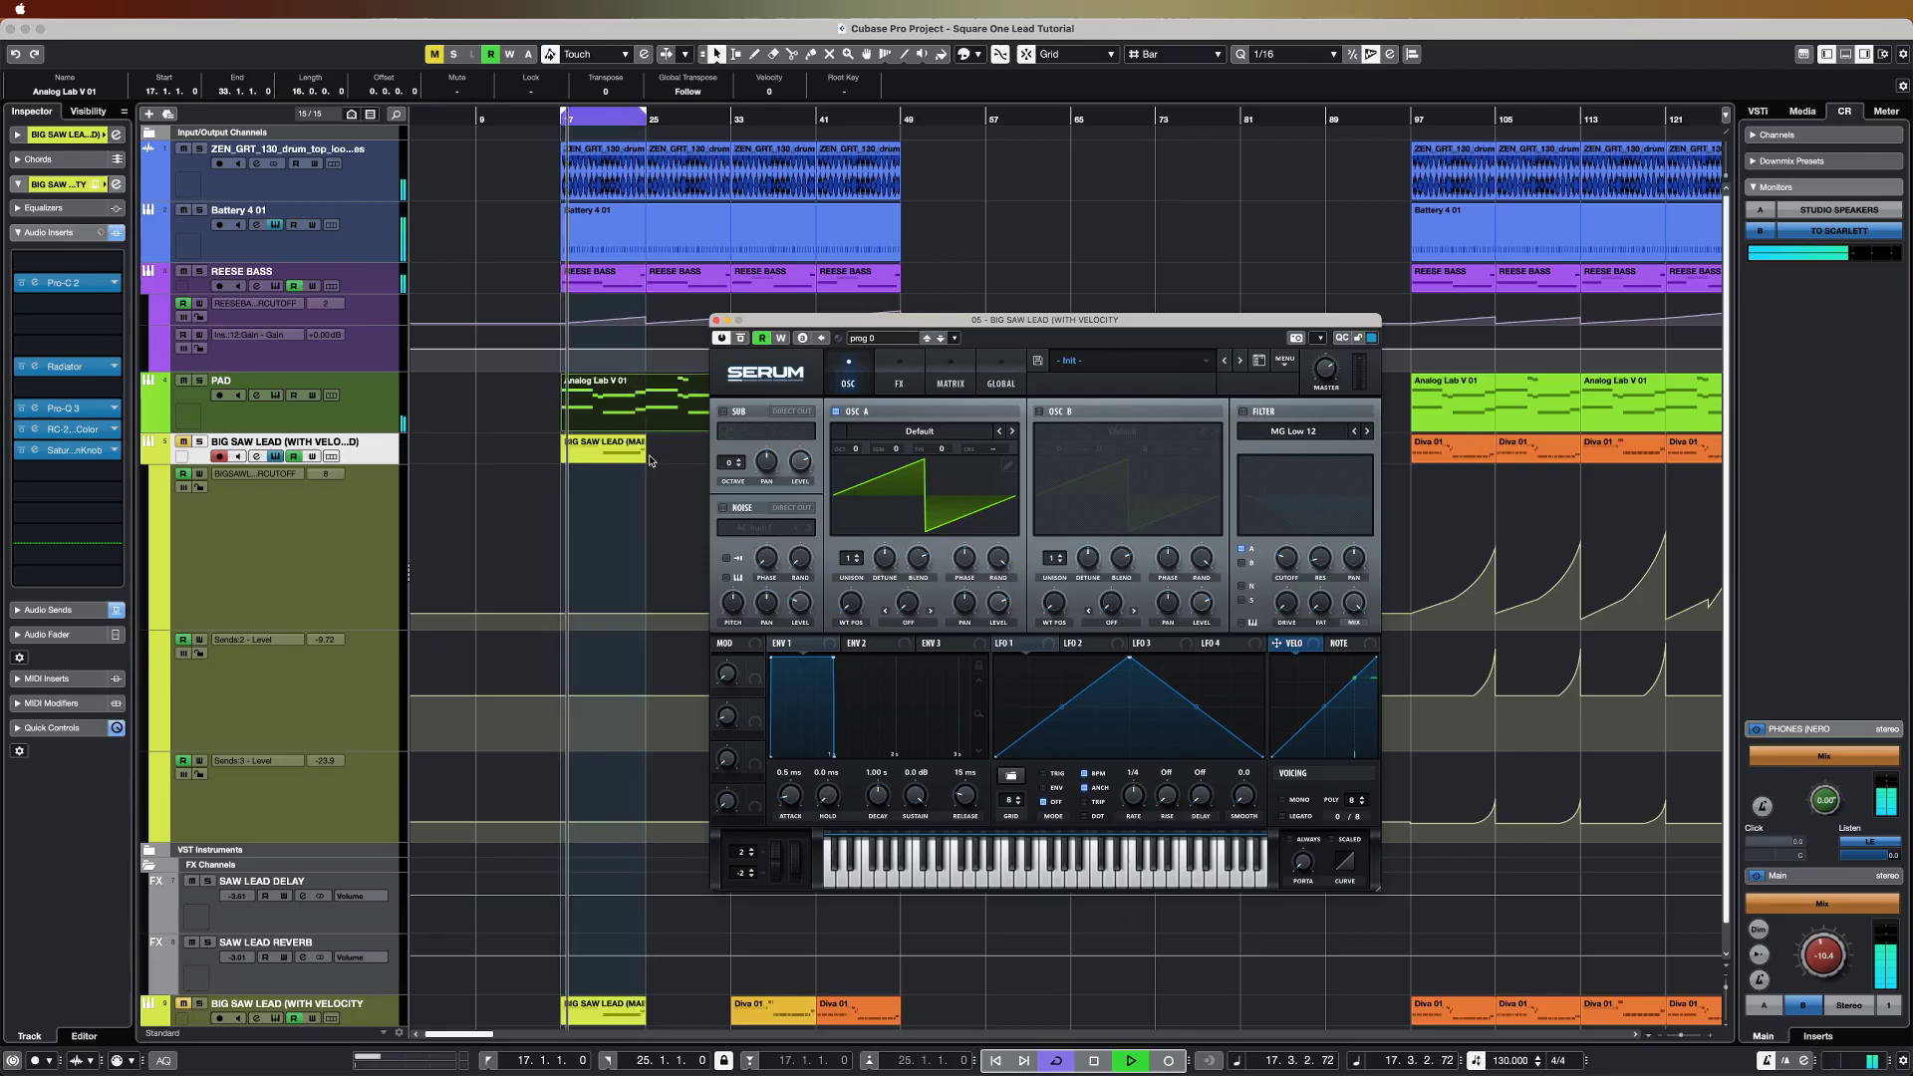
{"action": "key", "text": "space"}
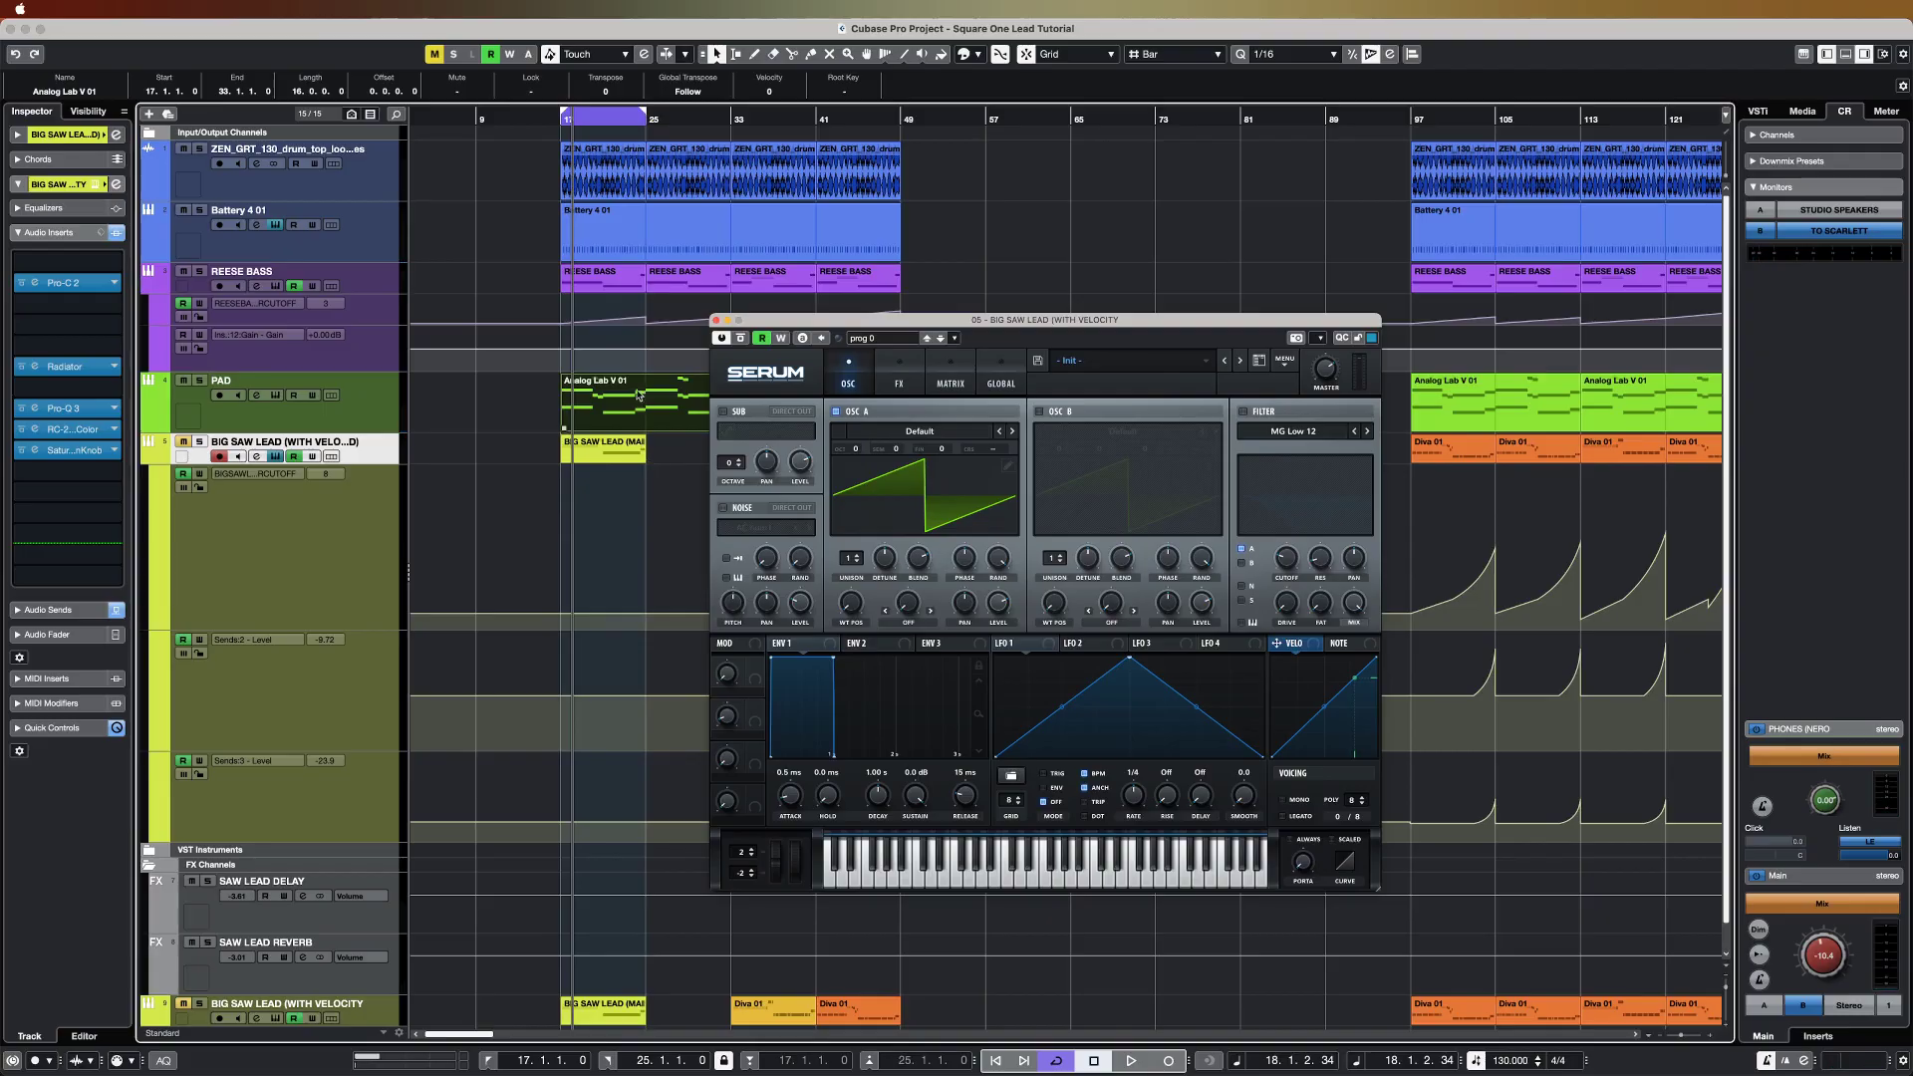
Step: Show the BIG SAW LEAD (MAIN) notes in a maximized Key Editor spanning bars 18–26, and play them
{"action": "double_click", "coordinate": [610, 451]}
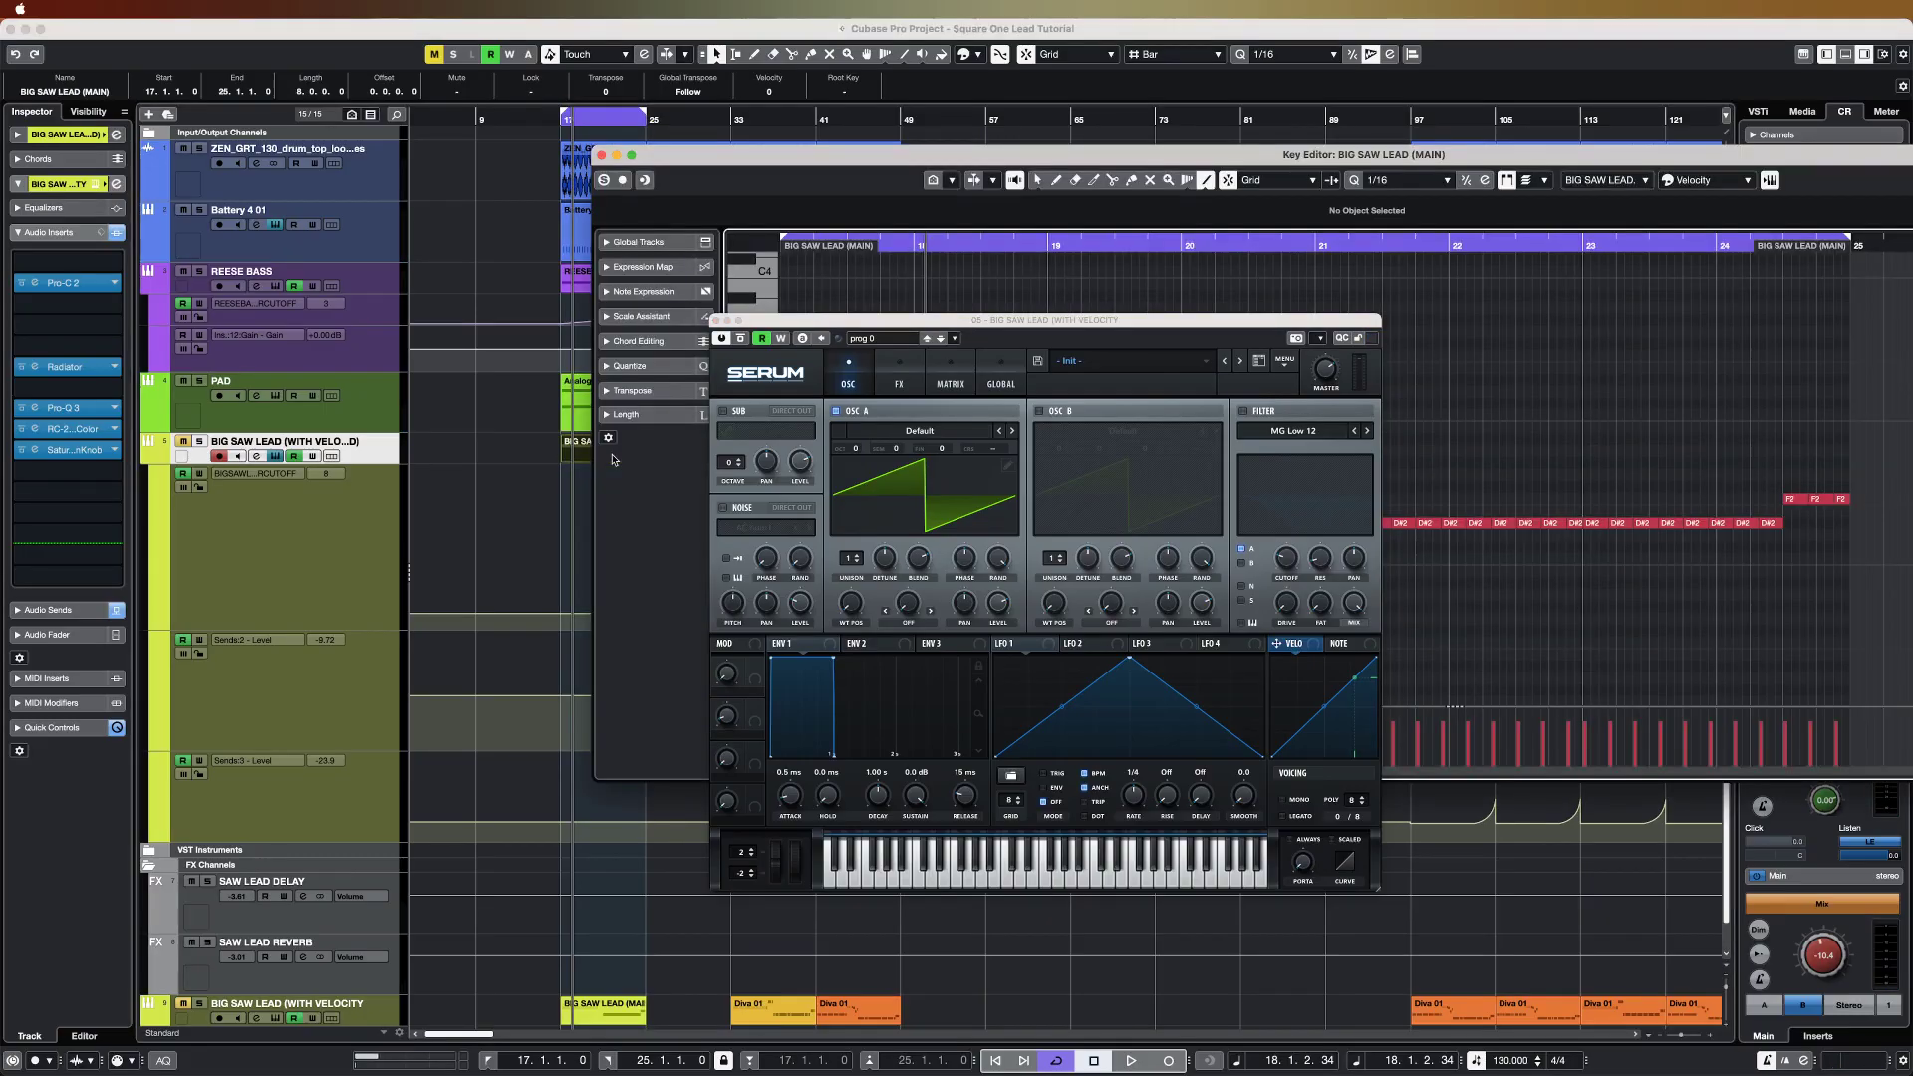
{"action": "left_click_drag", "start_coordinate": [922, 329], "coordinate": [1021, 666]}
{"action": "left_click_drag", "start_coordinate": [1047, 155], "coordinate": [1039, 152]}
{"action": "double_click", "coordinate": [1039, 152]}
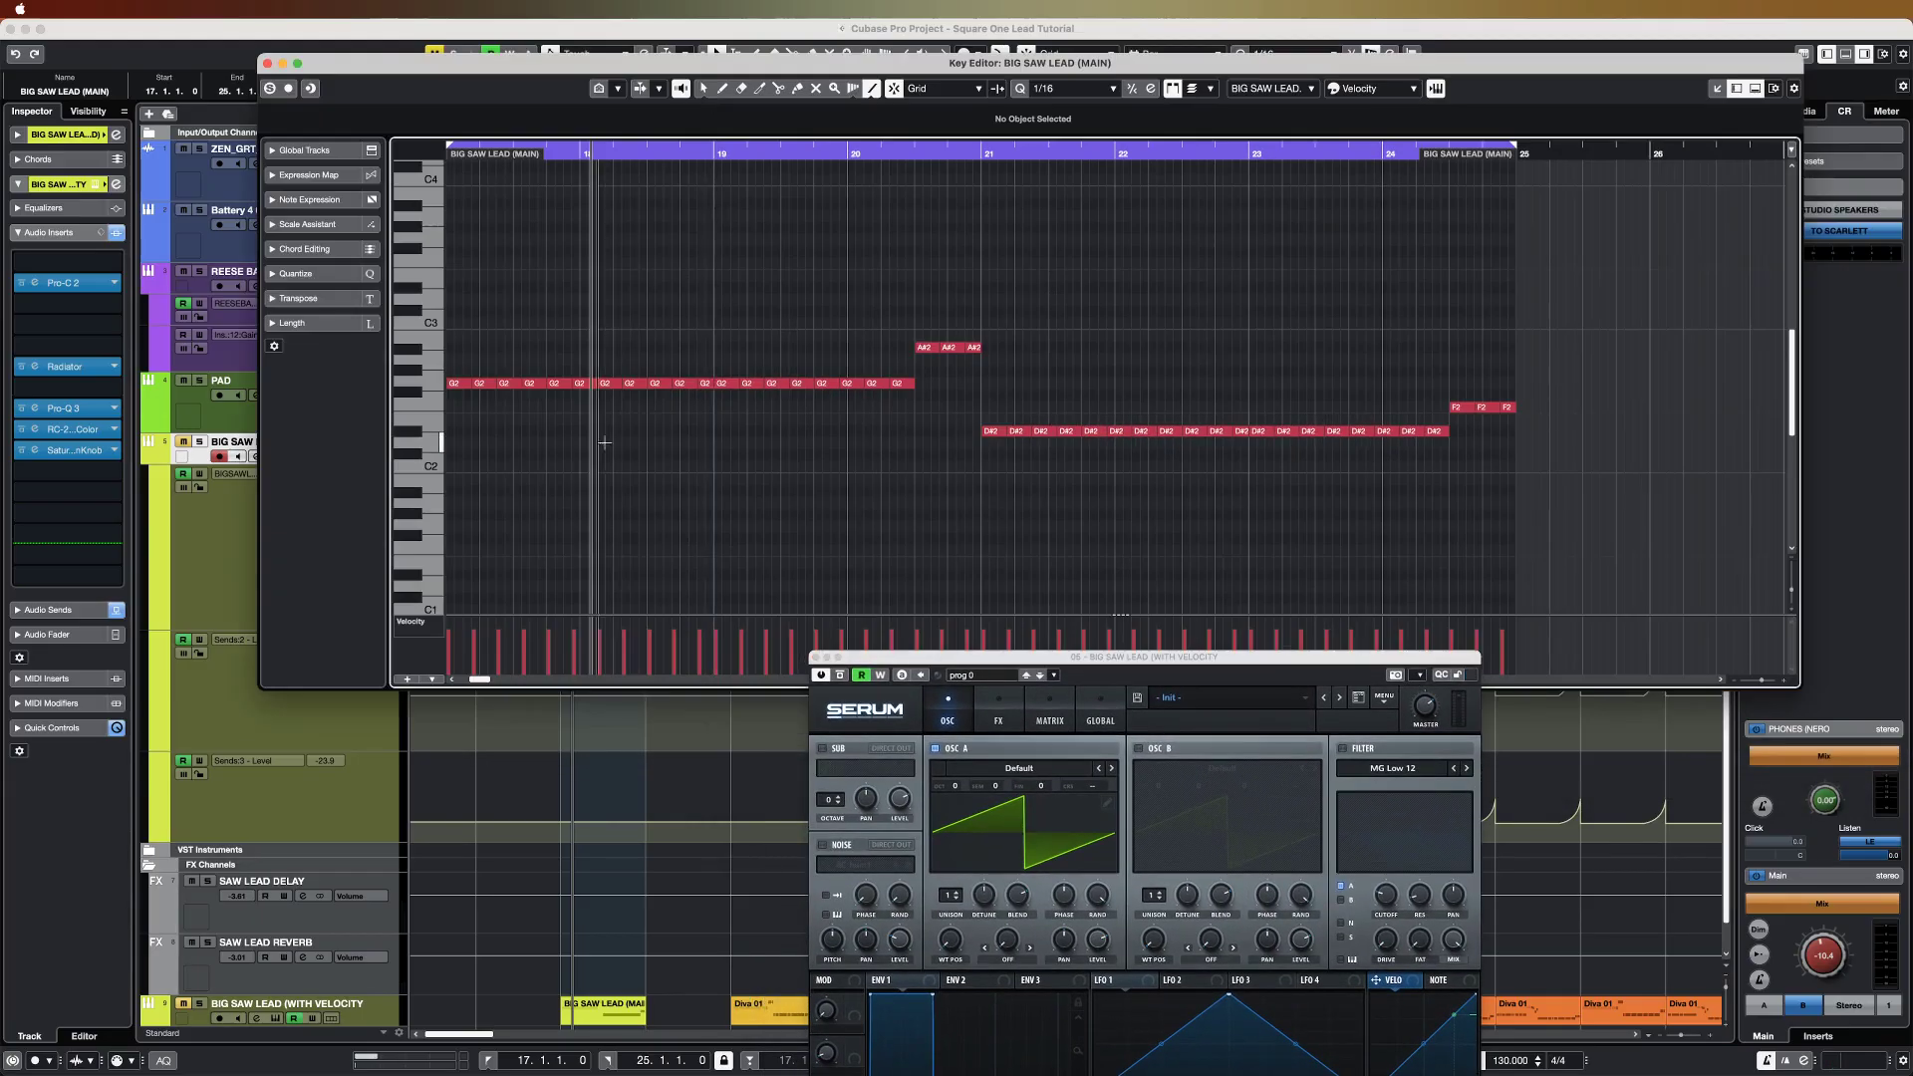
{"action": "key", "text": "g"}
{"action": "key", "text": "g"}
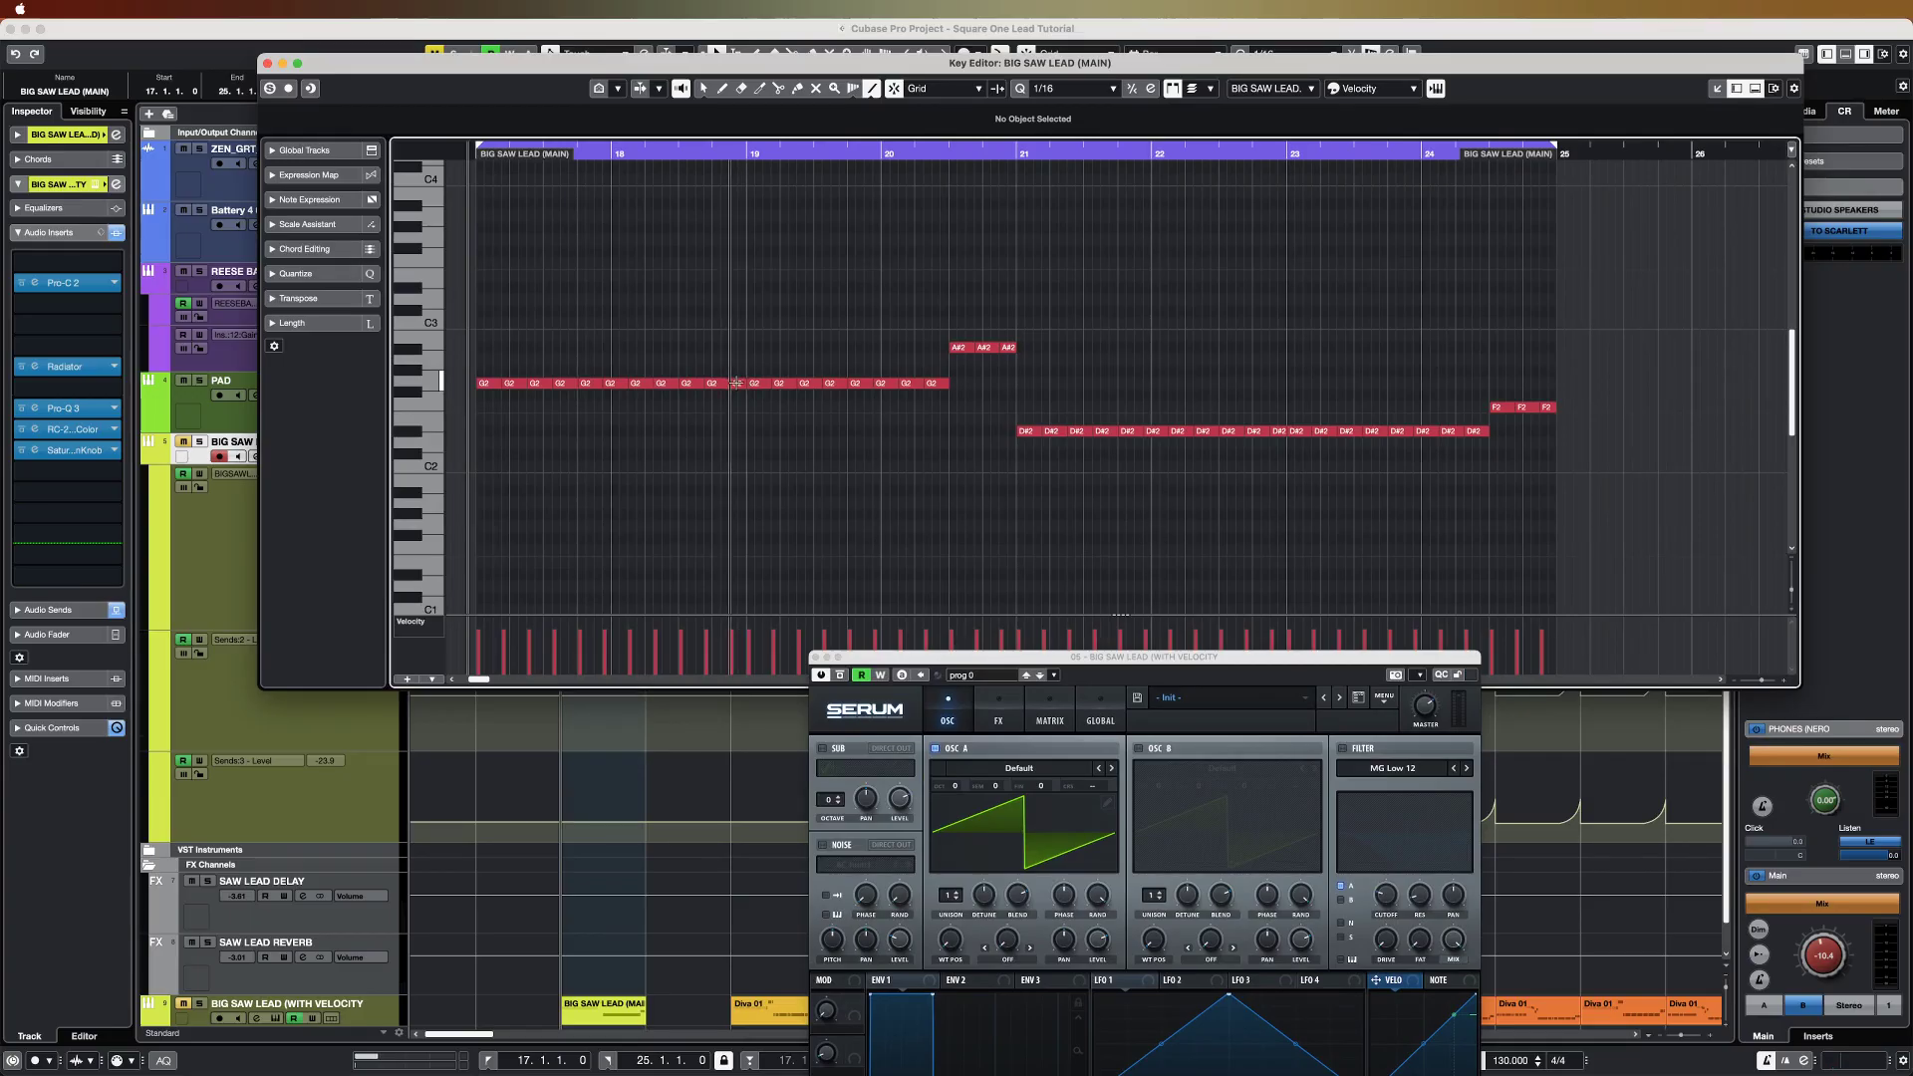
{"action": "key", "text": "1"}
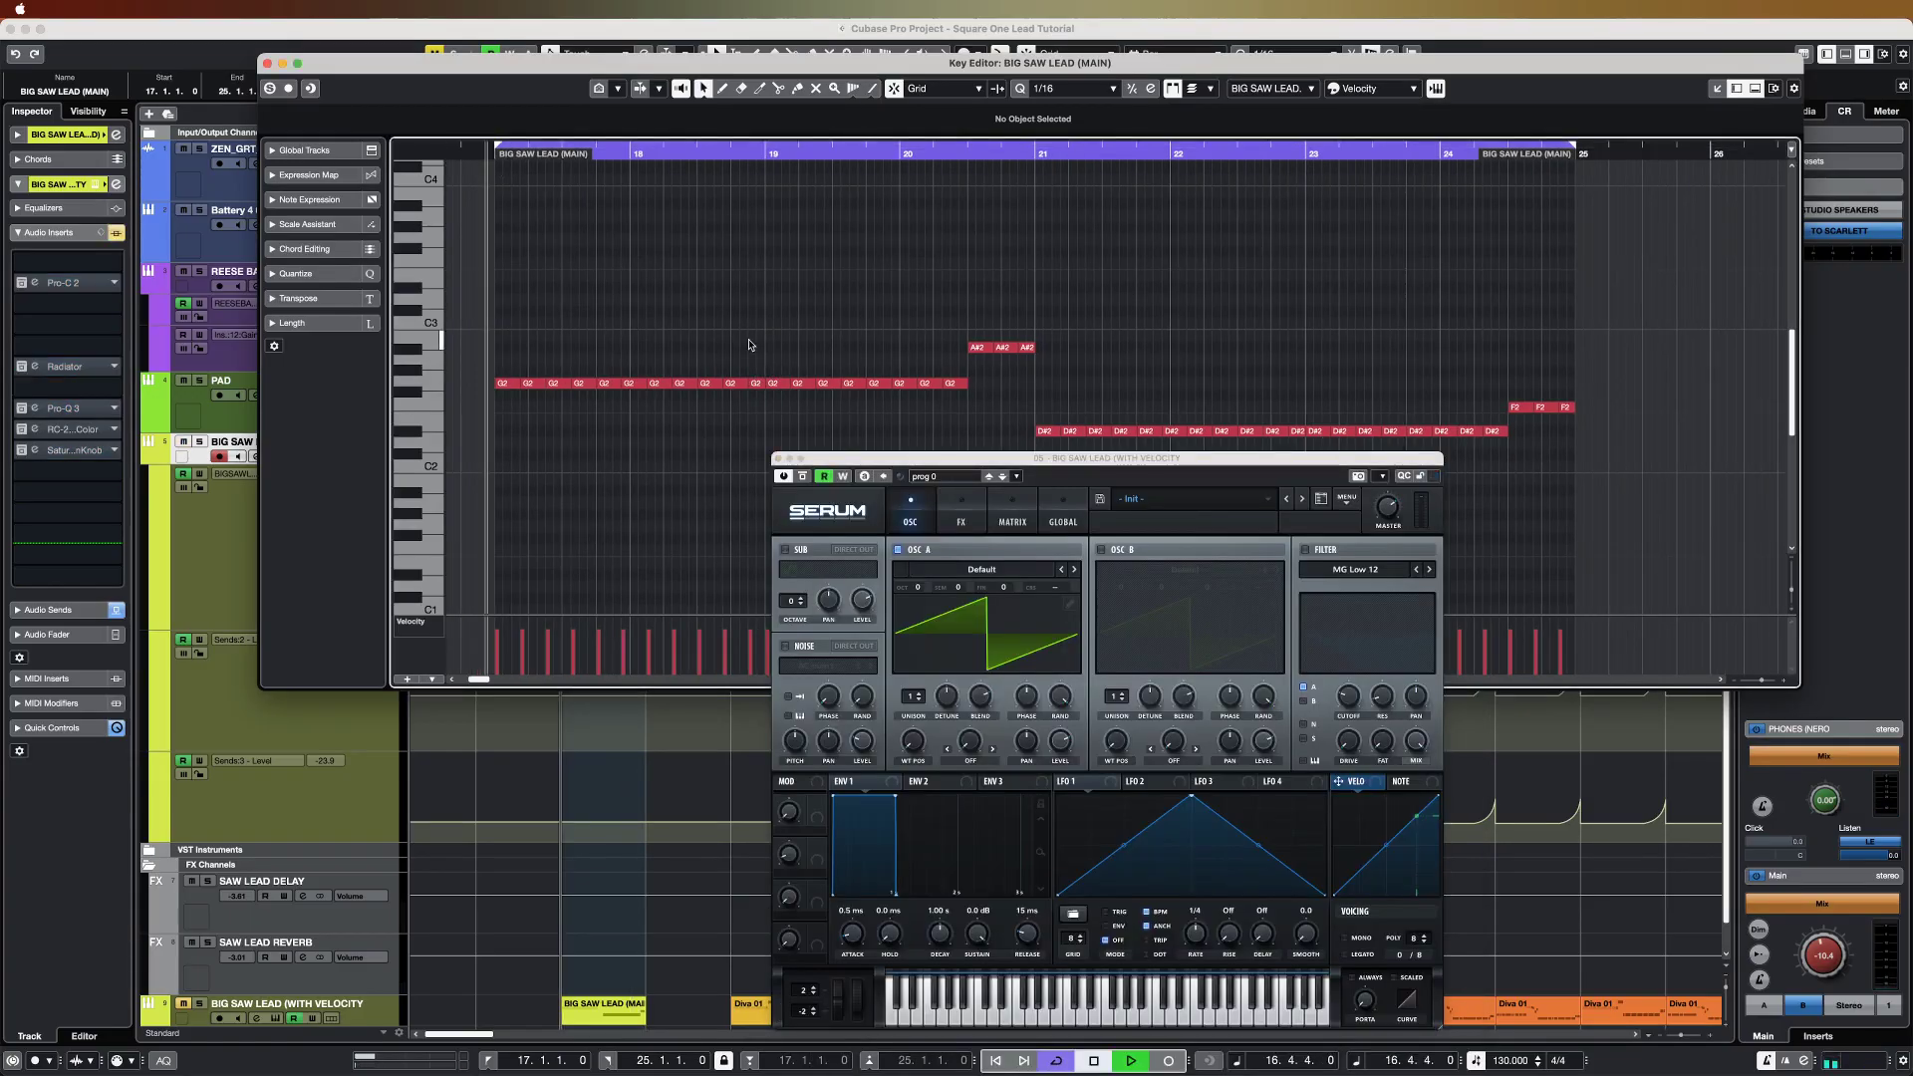
{"action": "key", "text": "space"}
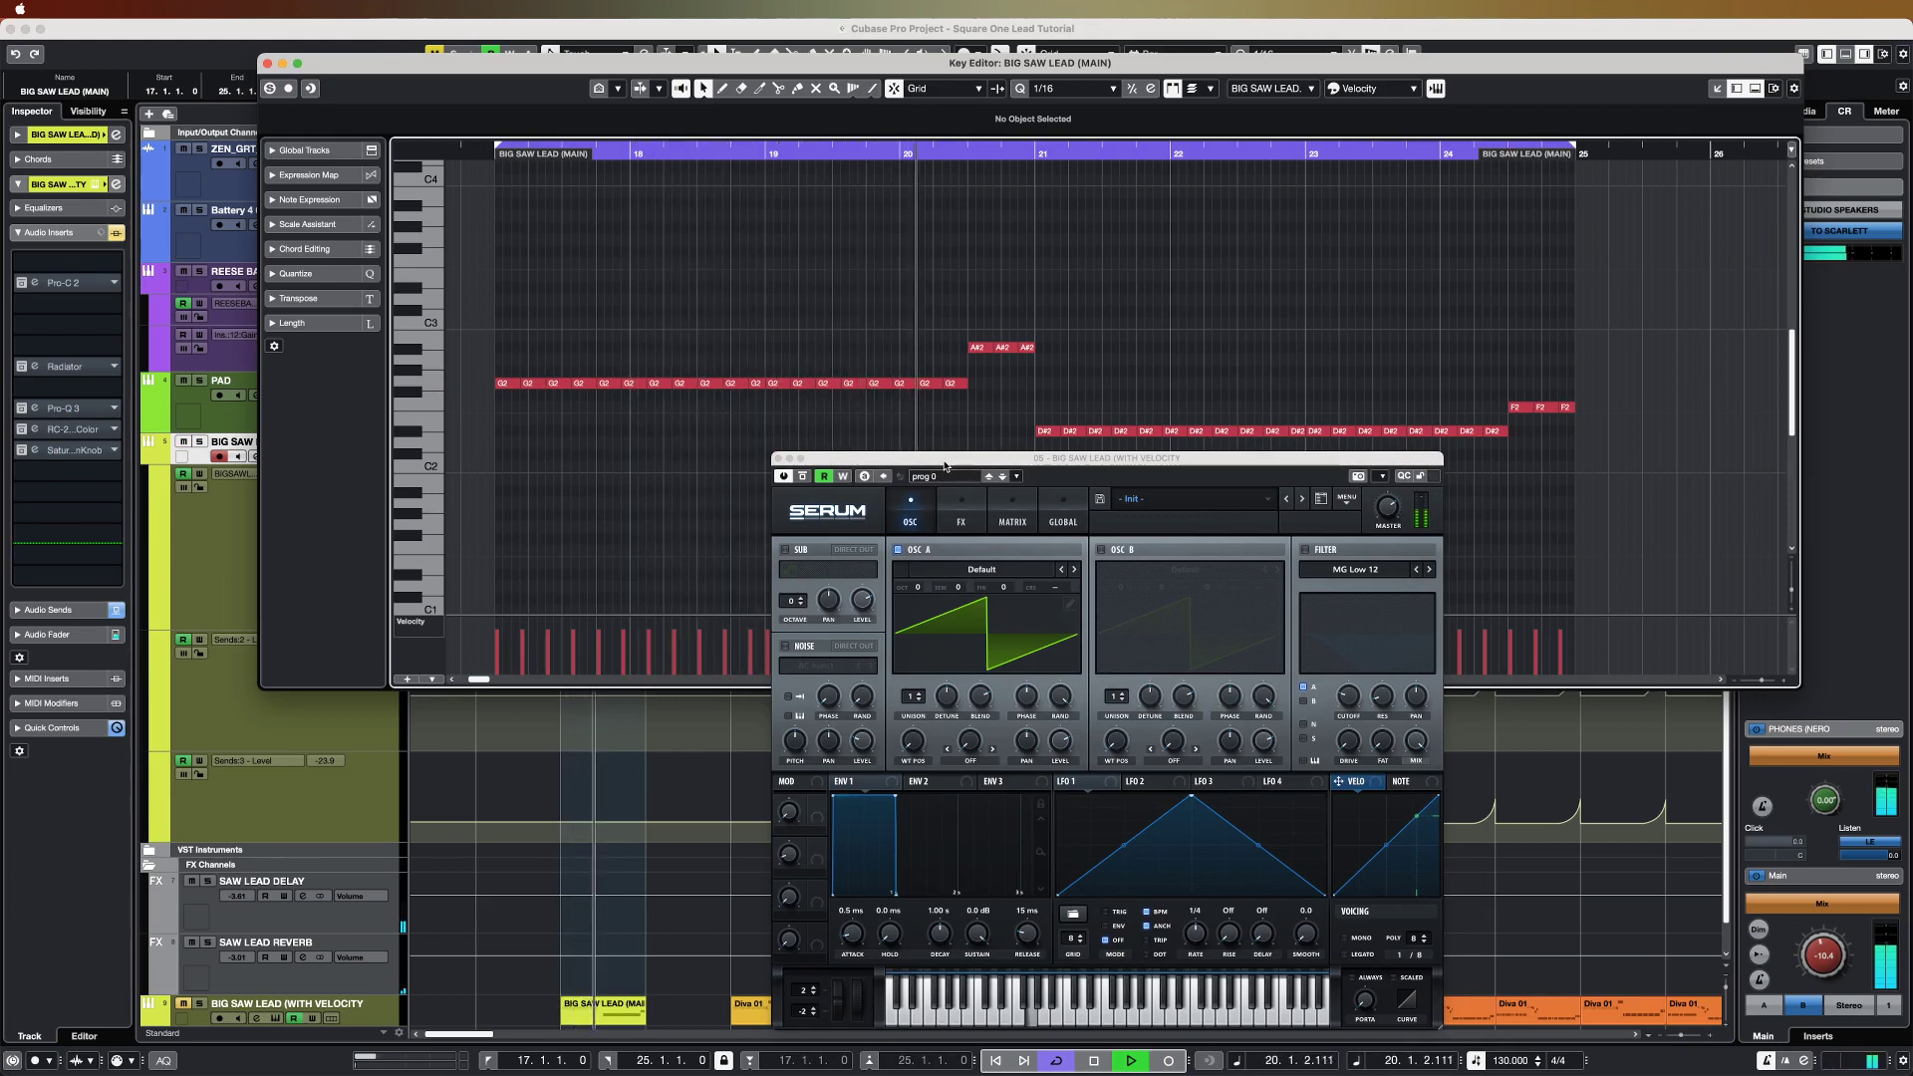
{"action": "key", "text": "space"}
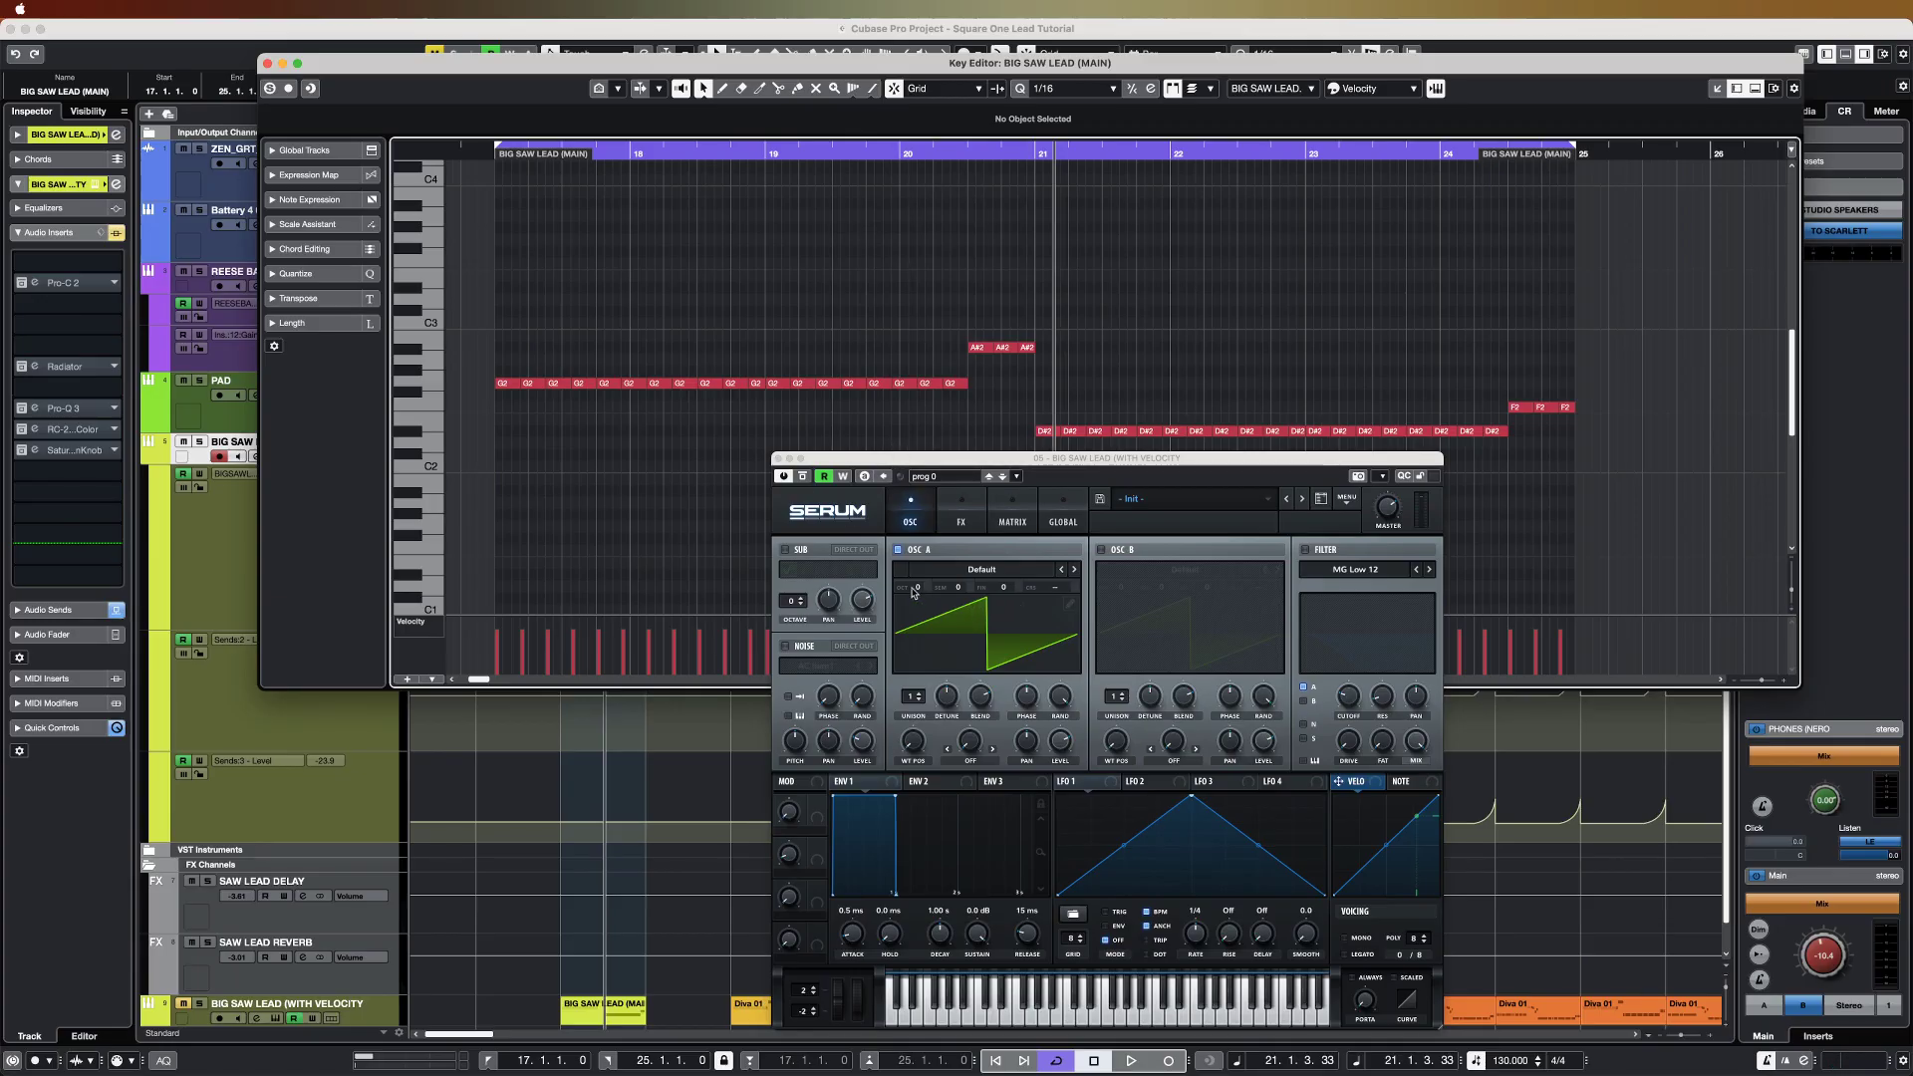
Step: Enable Serum's OSC B, add a square sub at octave -2, and switch on the filter
{"action": "left_click", "coordinate": [1101, 549]}
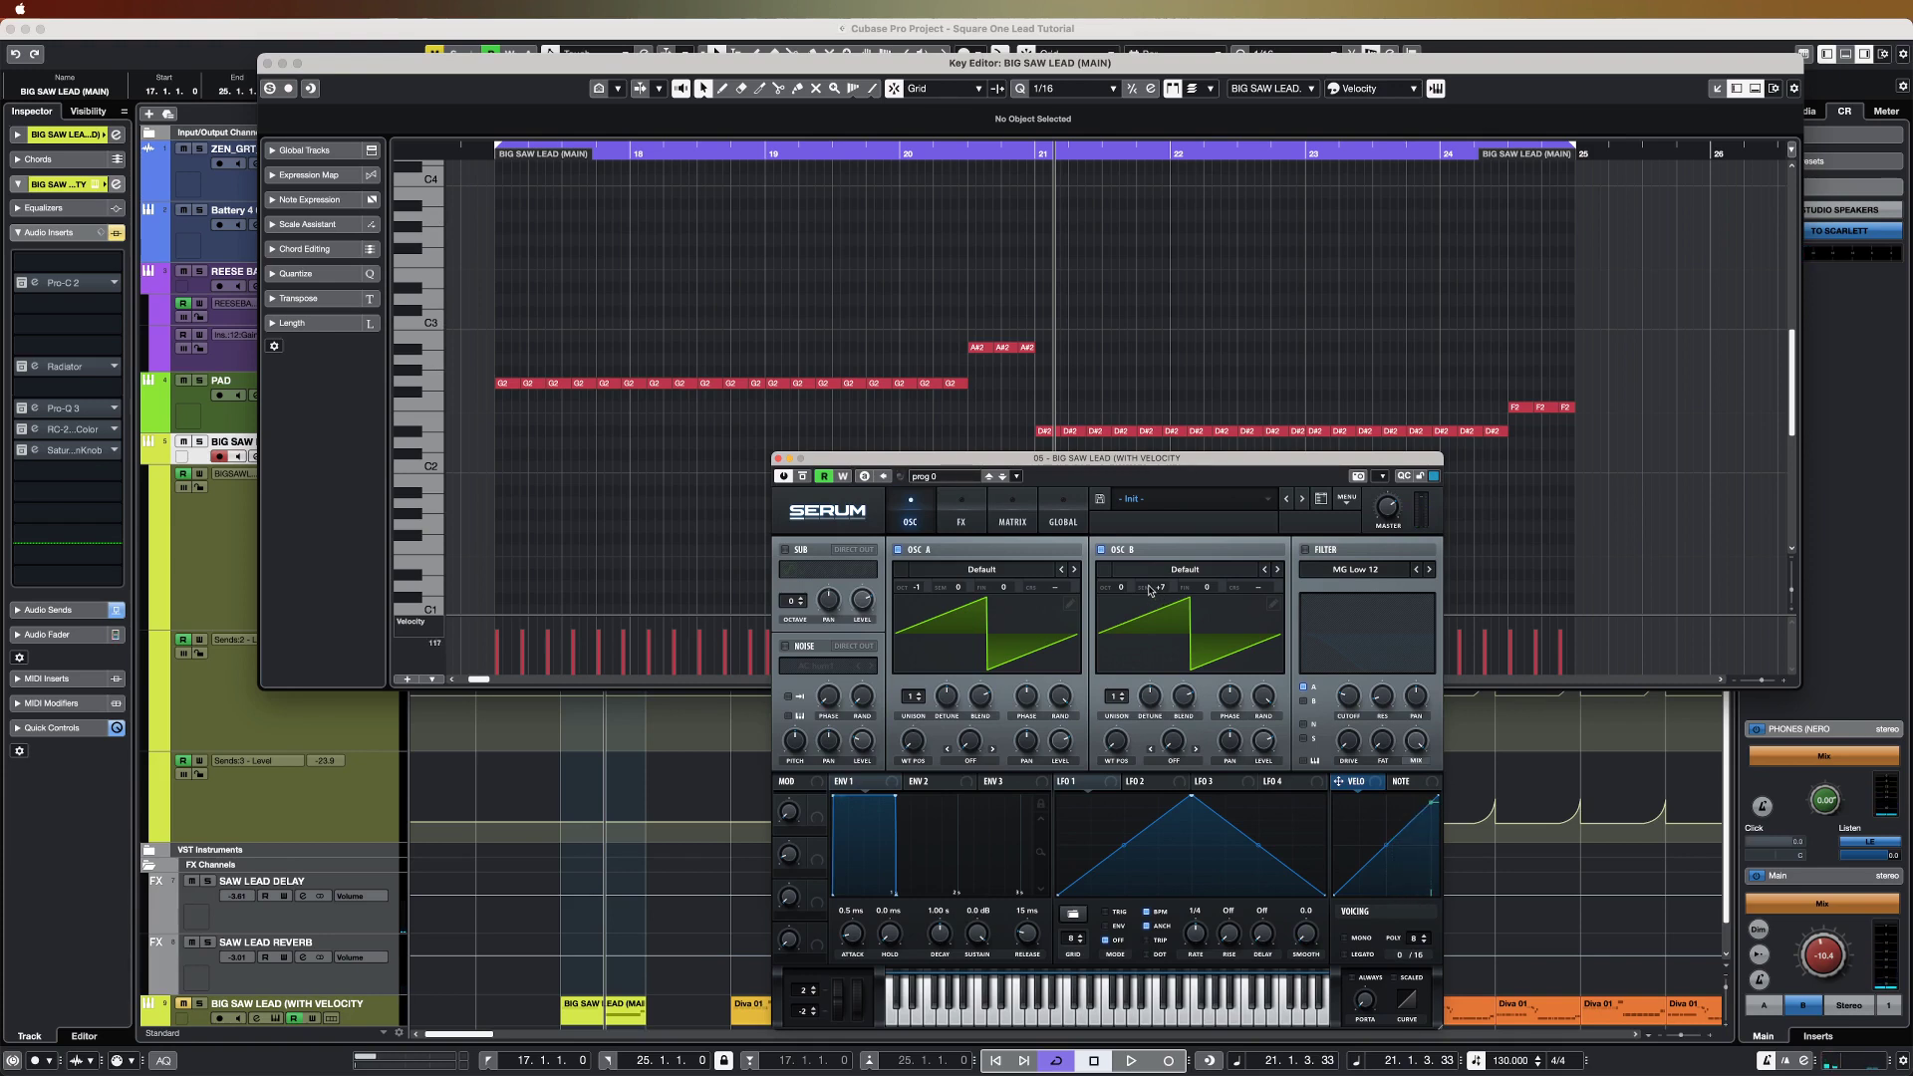
{"action": "left_click", "coordinate": [799, 573]}
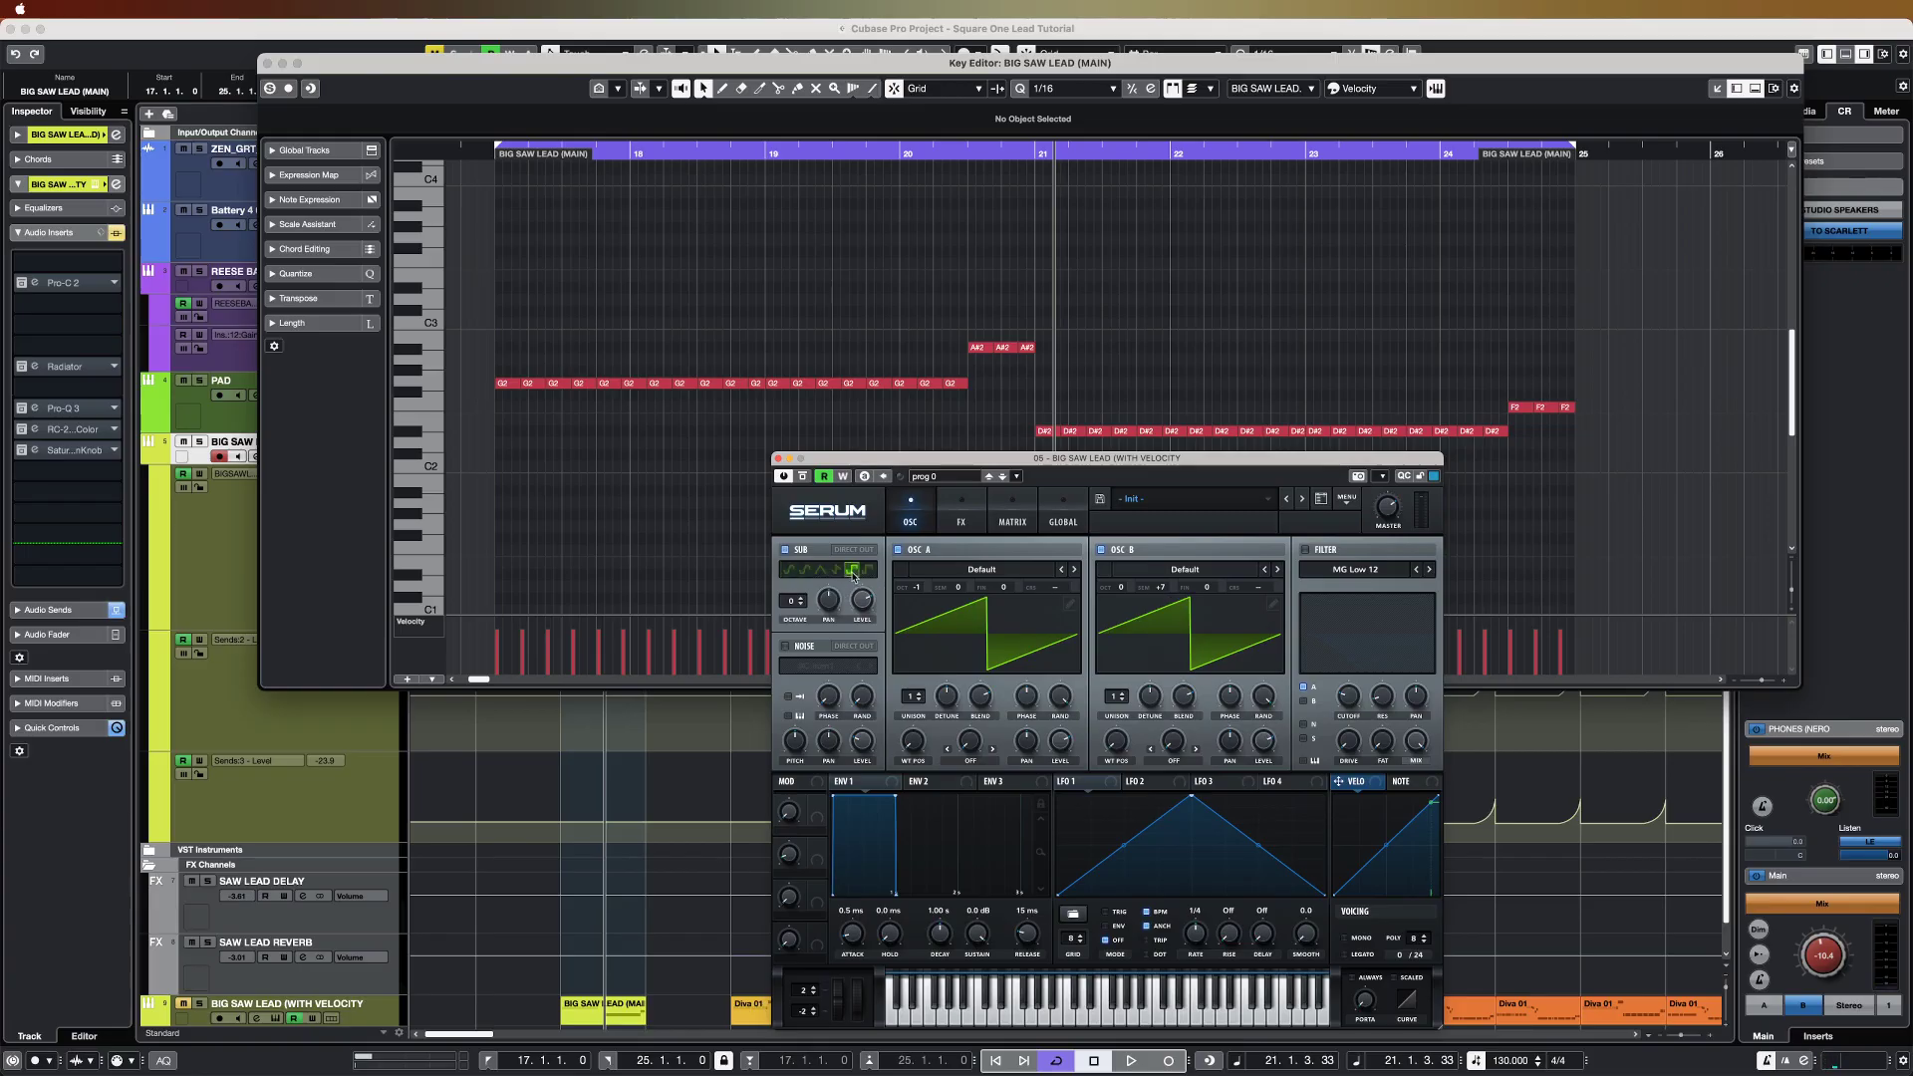
{"action": "left_click", "coordinate": [853, 576]}
{"action": "left_click_drag", "start_coordinate": [791, 604], "coordinate": [792, 624]}
{"action": "left_click", "coordinate": [1306, 549]}
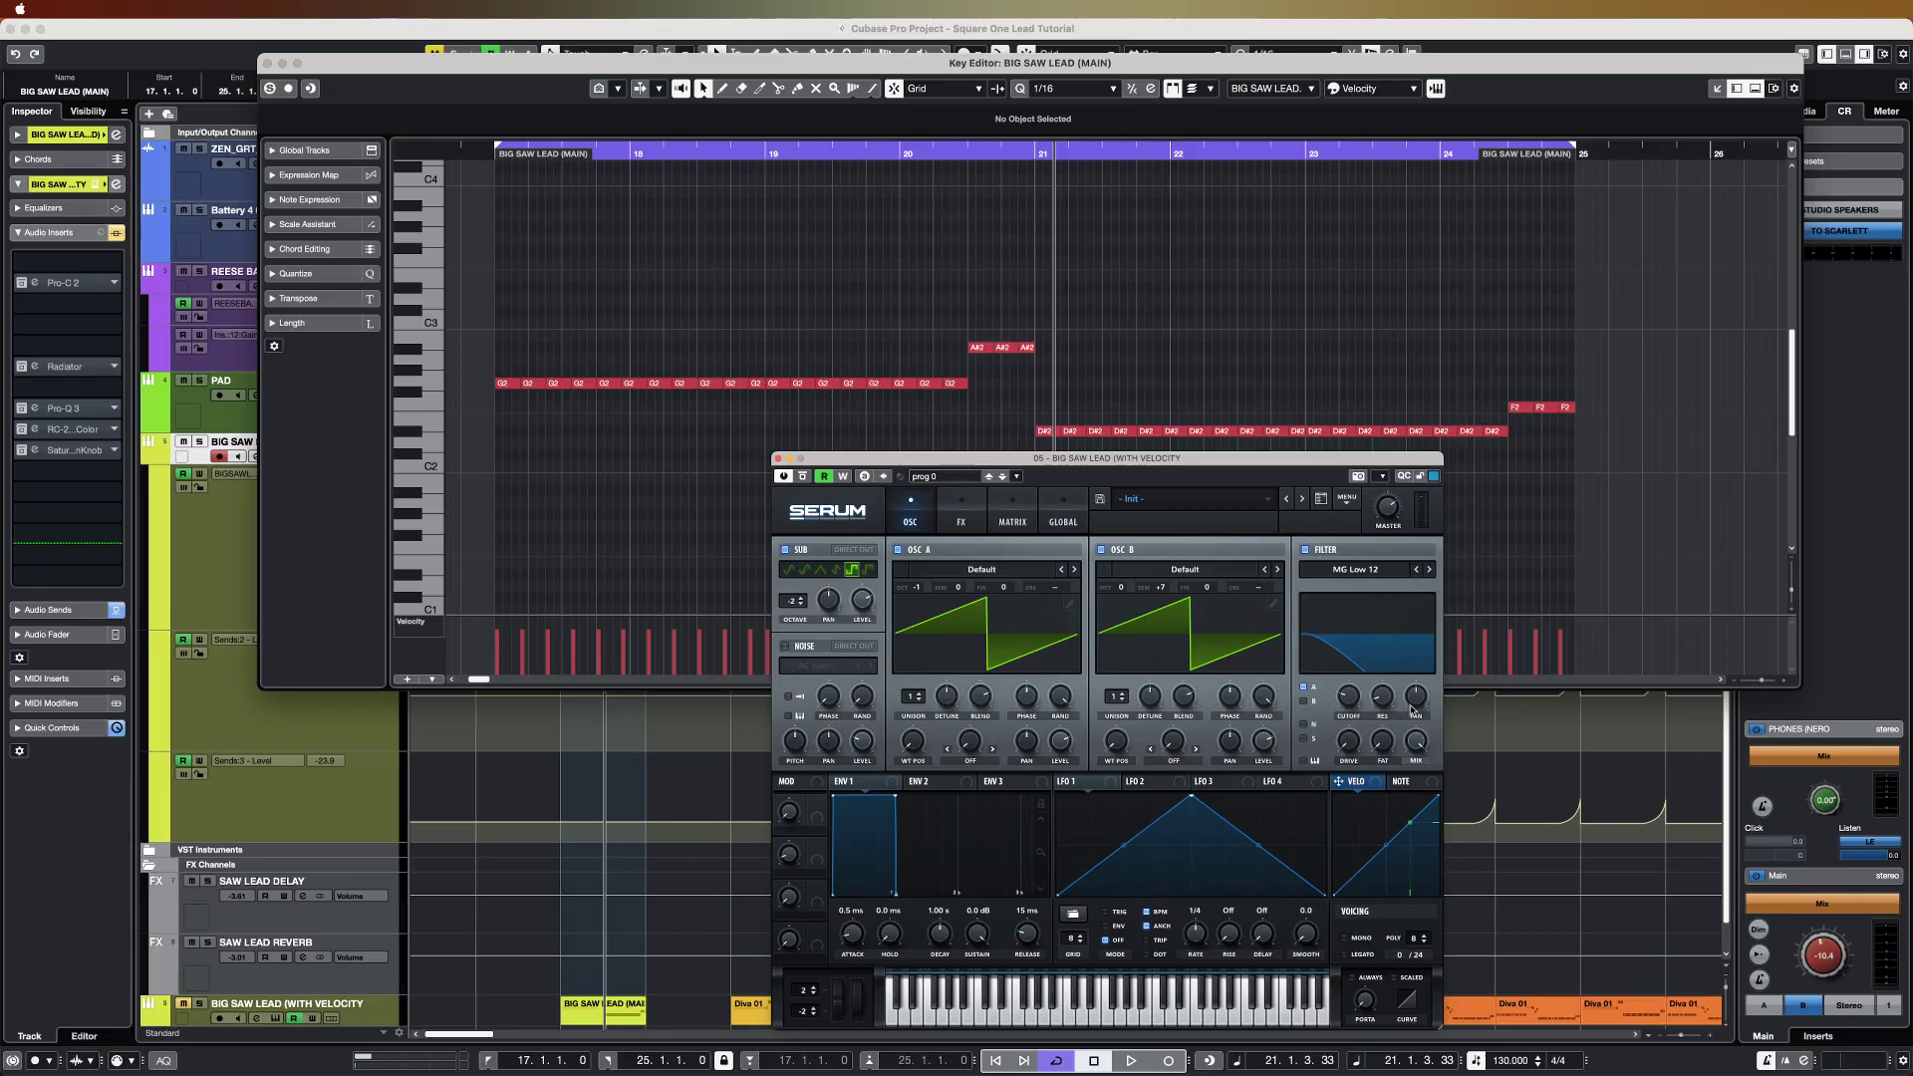
Step: Lower the cutoff to about 53 Hz and route Env 2 to it at amount 36 with a short decay
{"action": "mouse_move", "coordinate": [1353, 702]}
{"action": "scroll", "coordinate": [1354, 702], "scroll_direction": "up", "scroll_amount": 3}
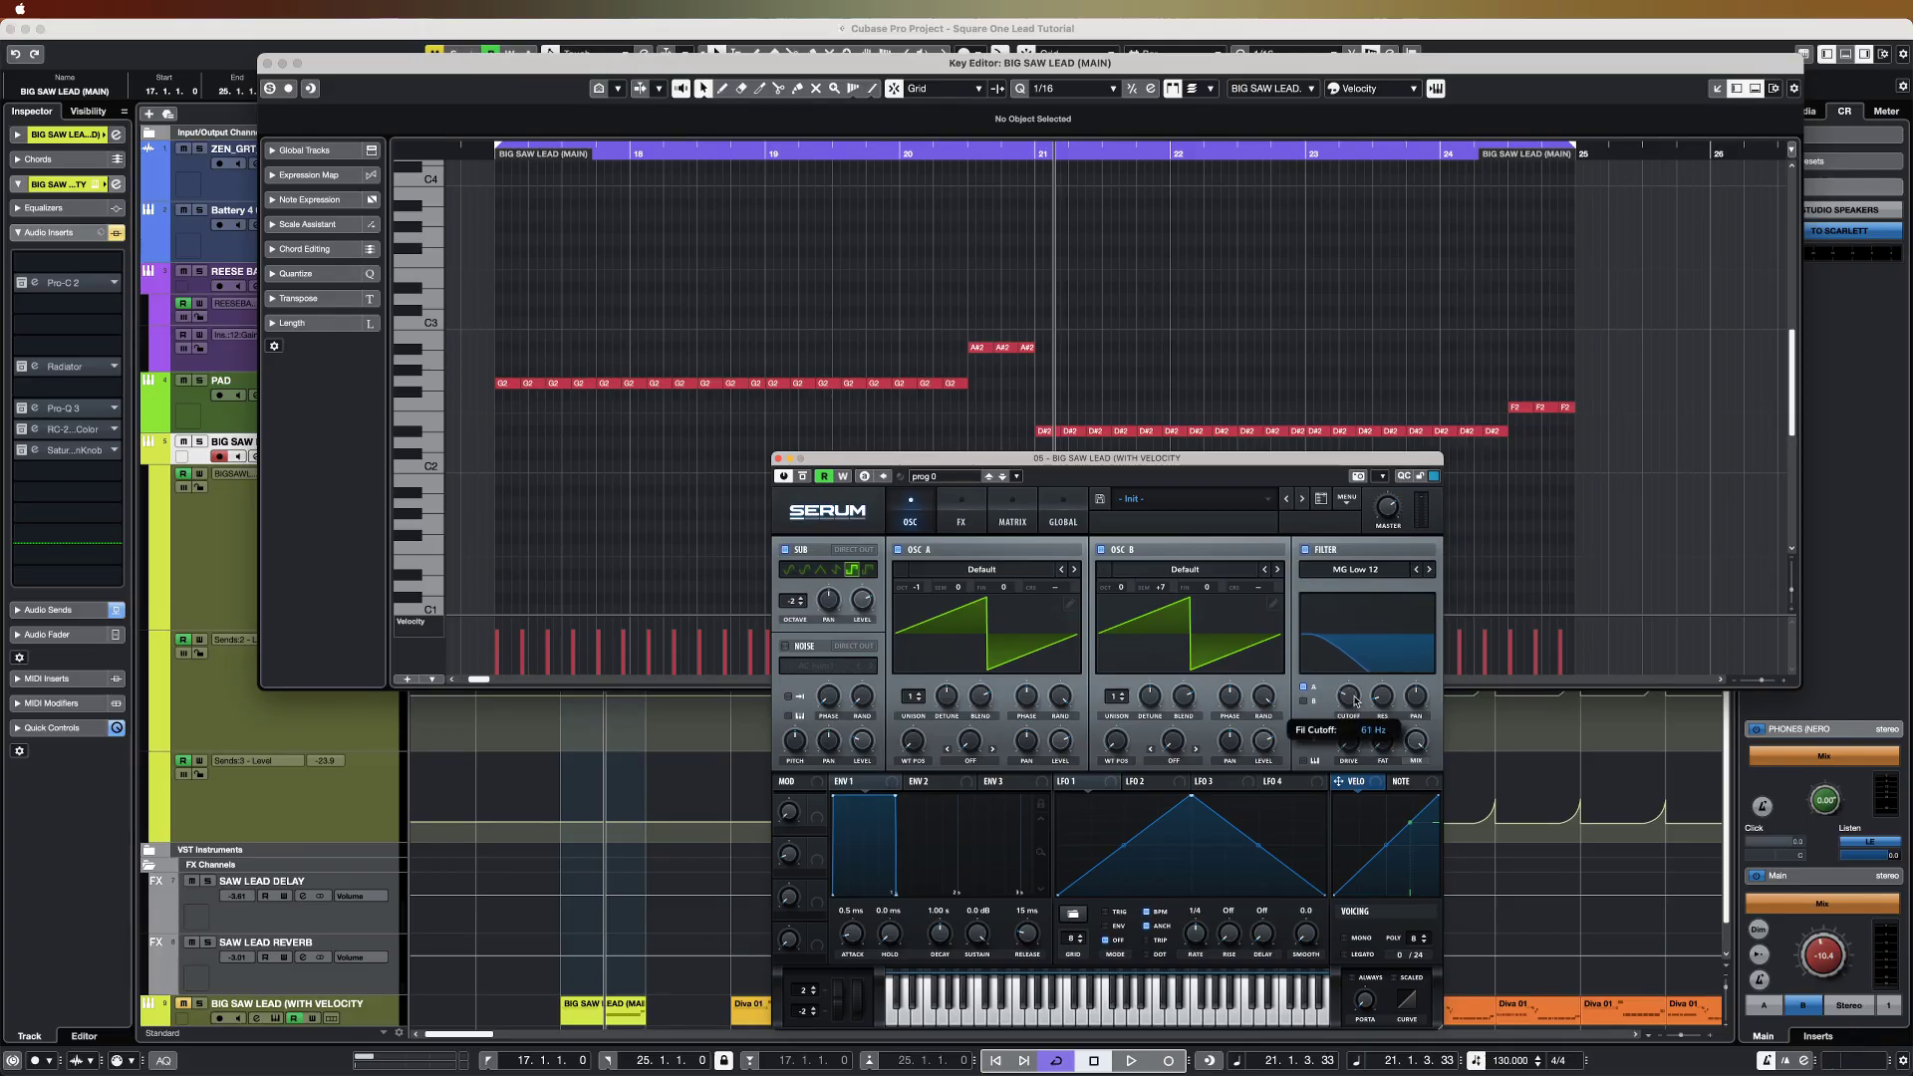
{"action": "scroll", "coordinate": [1354, 703], "scroll_direction": "up", "scroll_amount": 1}
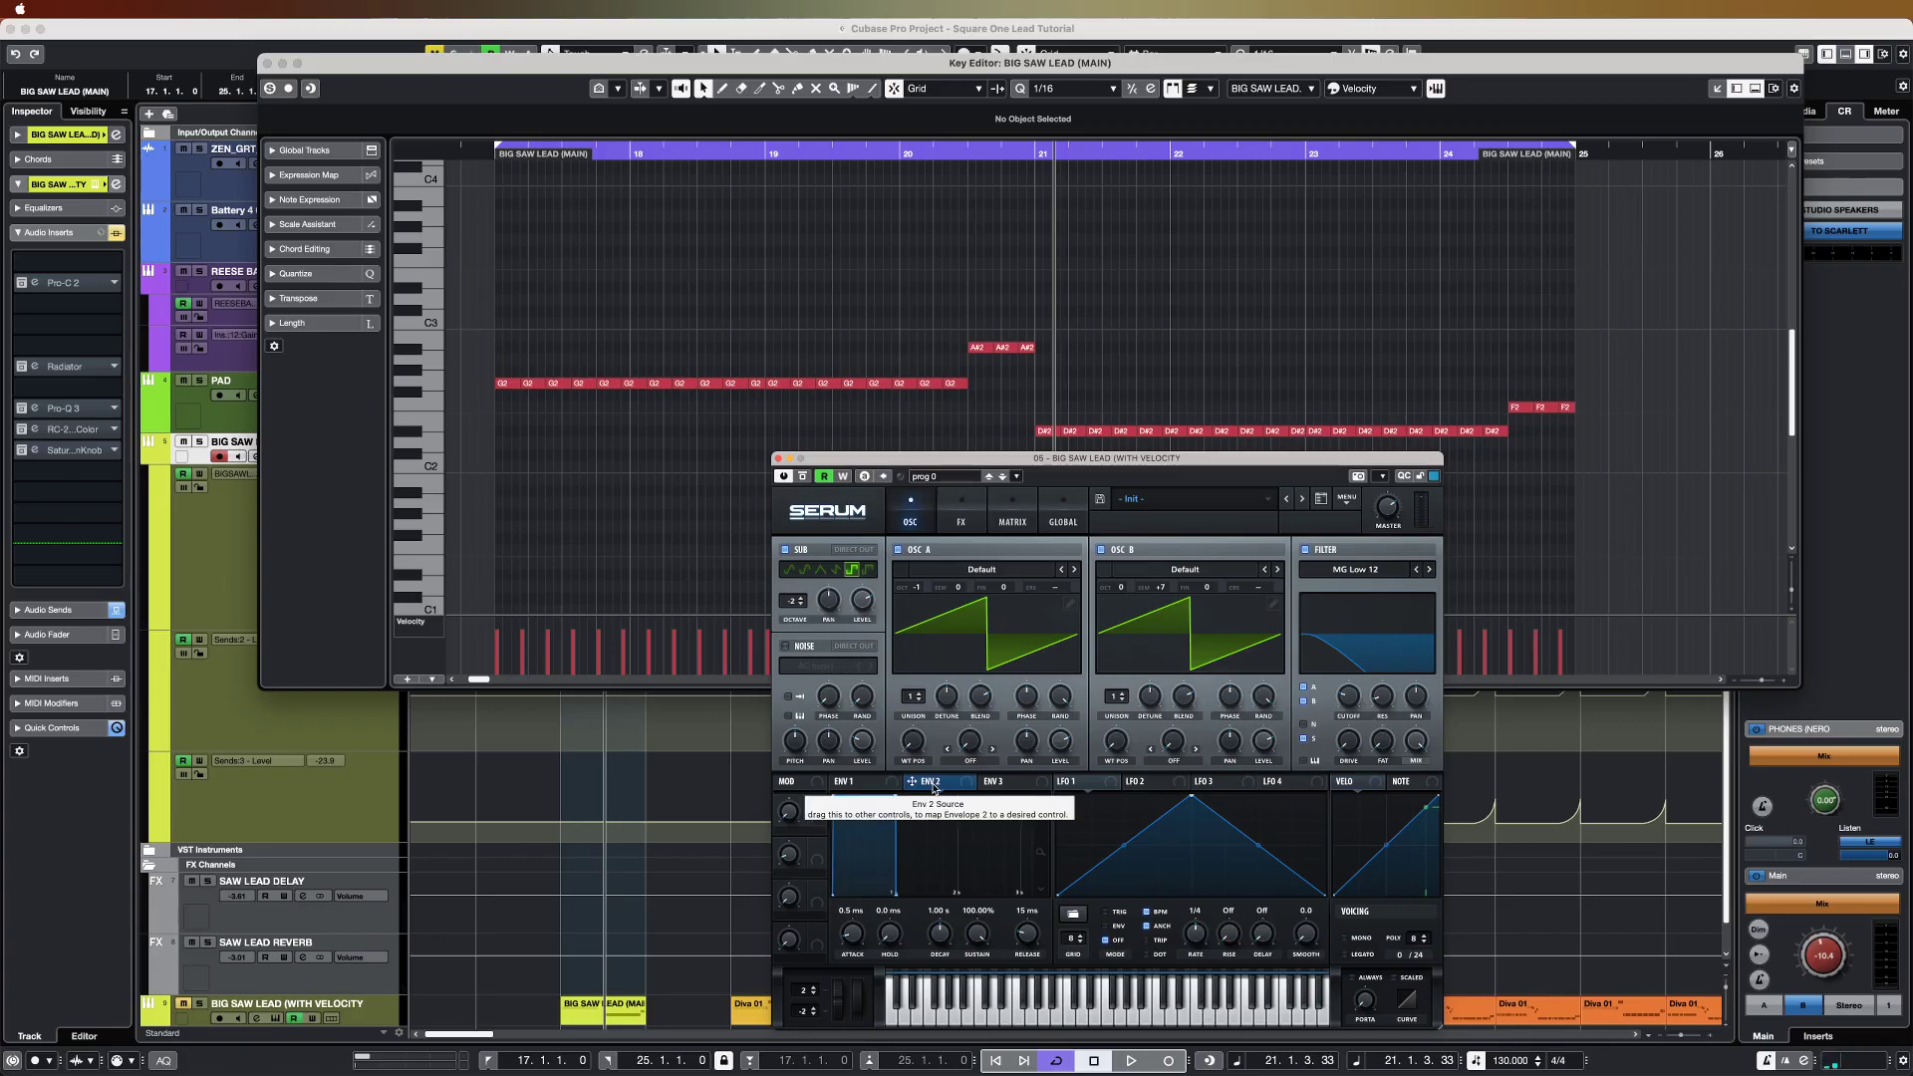
{"action": "left_click_drag", "start_coordinate": [961, 782], "coordinate": [1341, 700]}
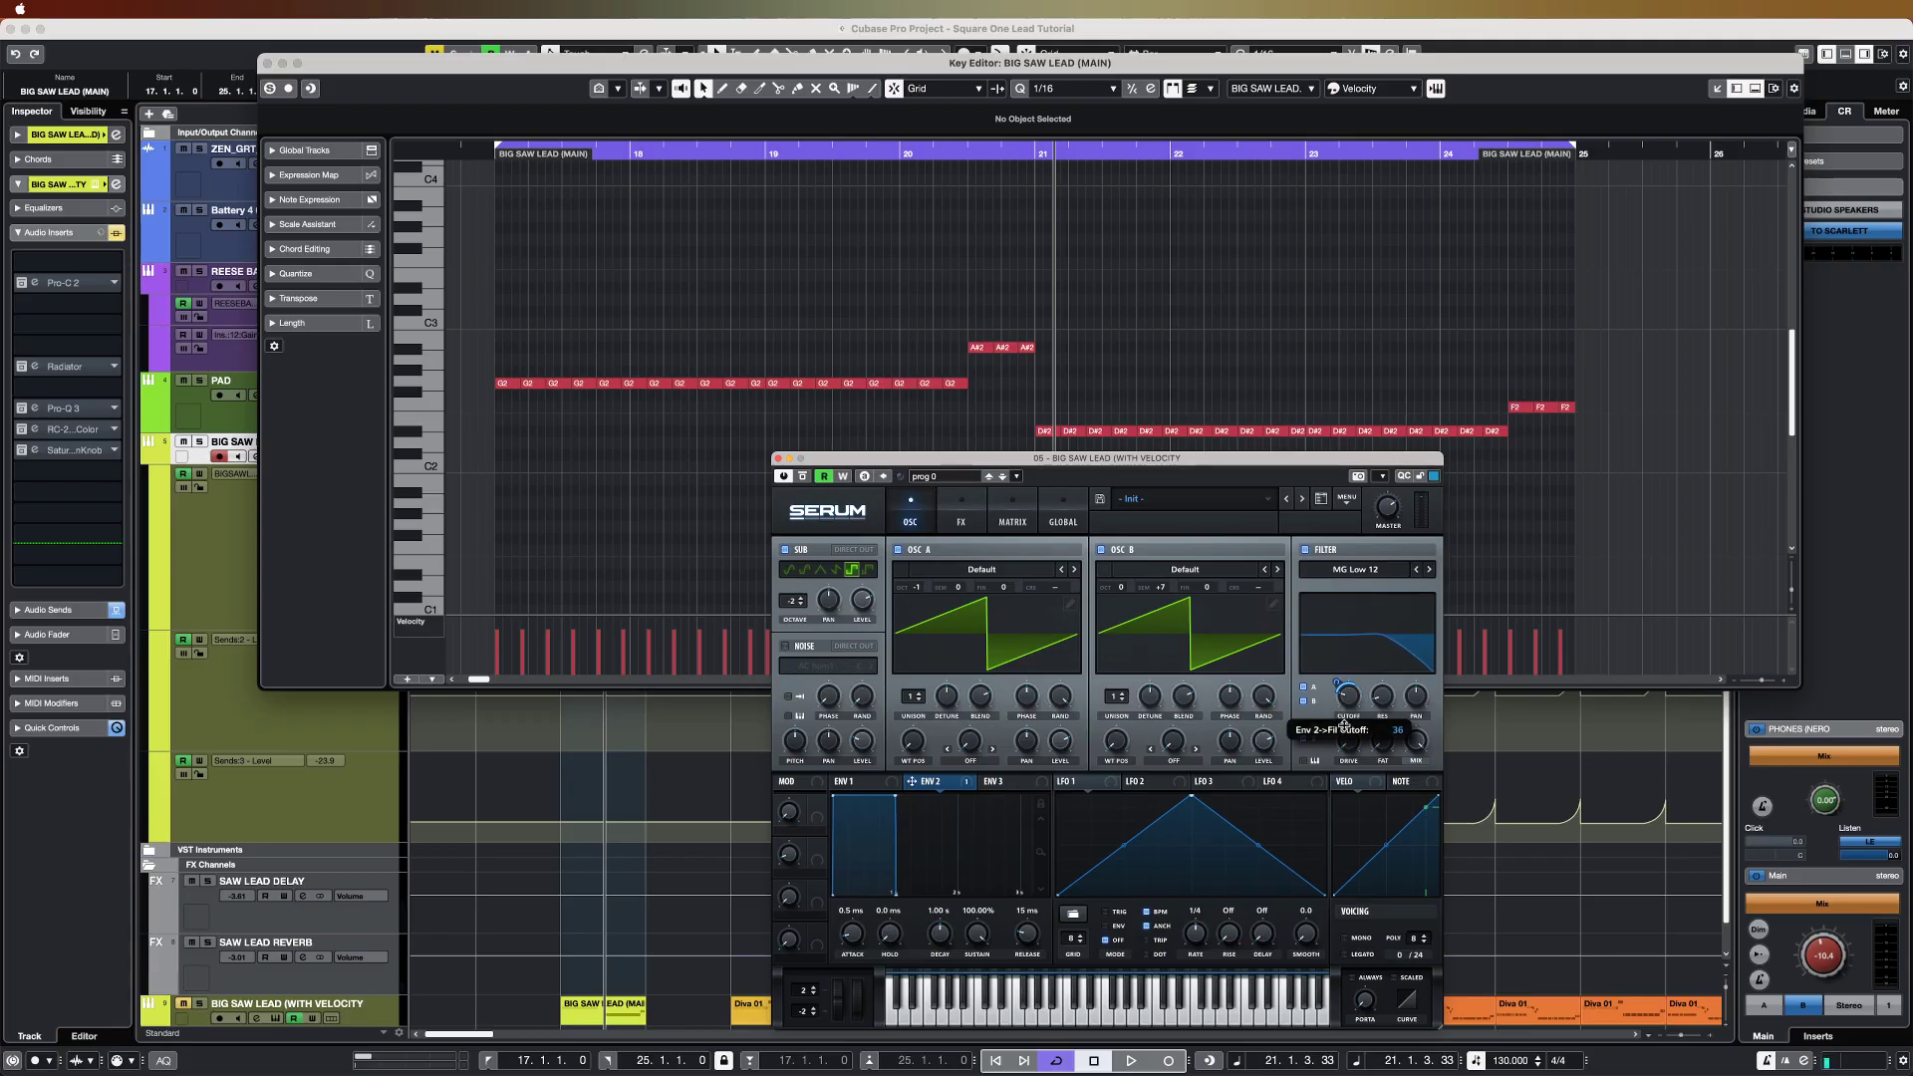
{"action": "left_click_drag", "start_coordinate": [1344, 724], "coordinate": [1344, 724]}
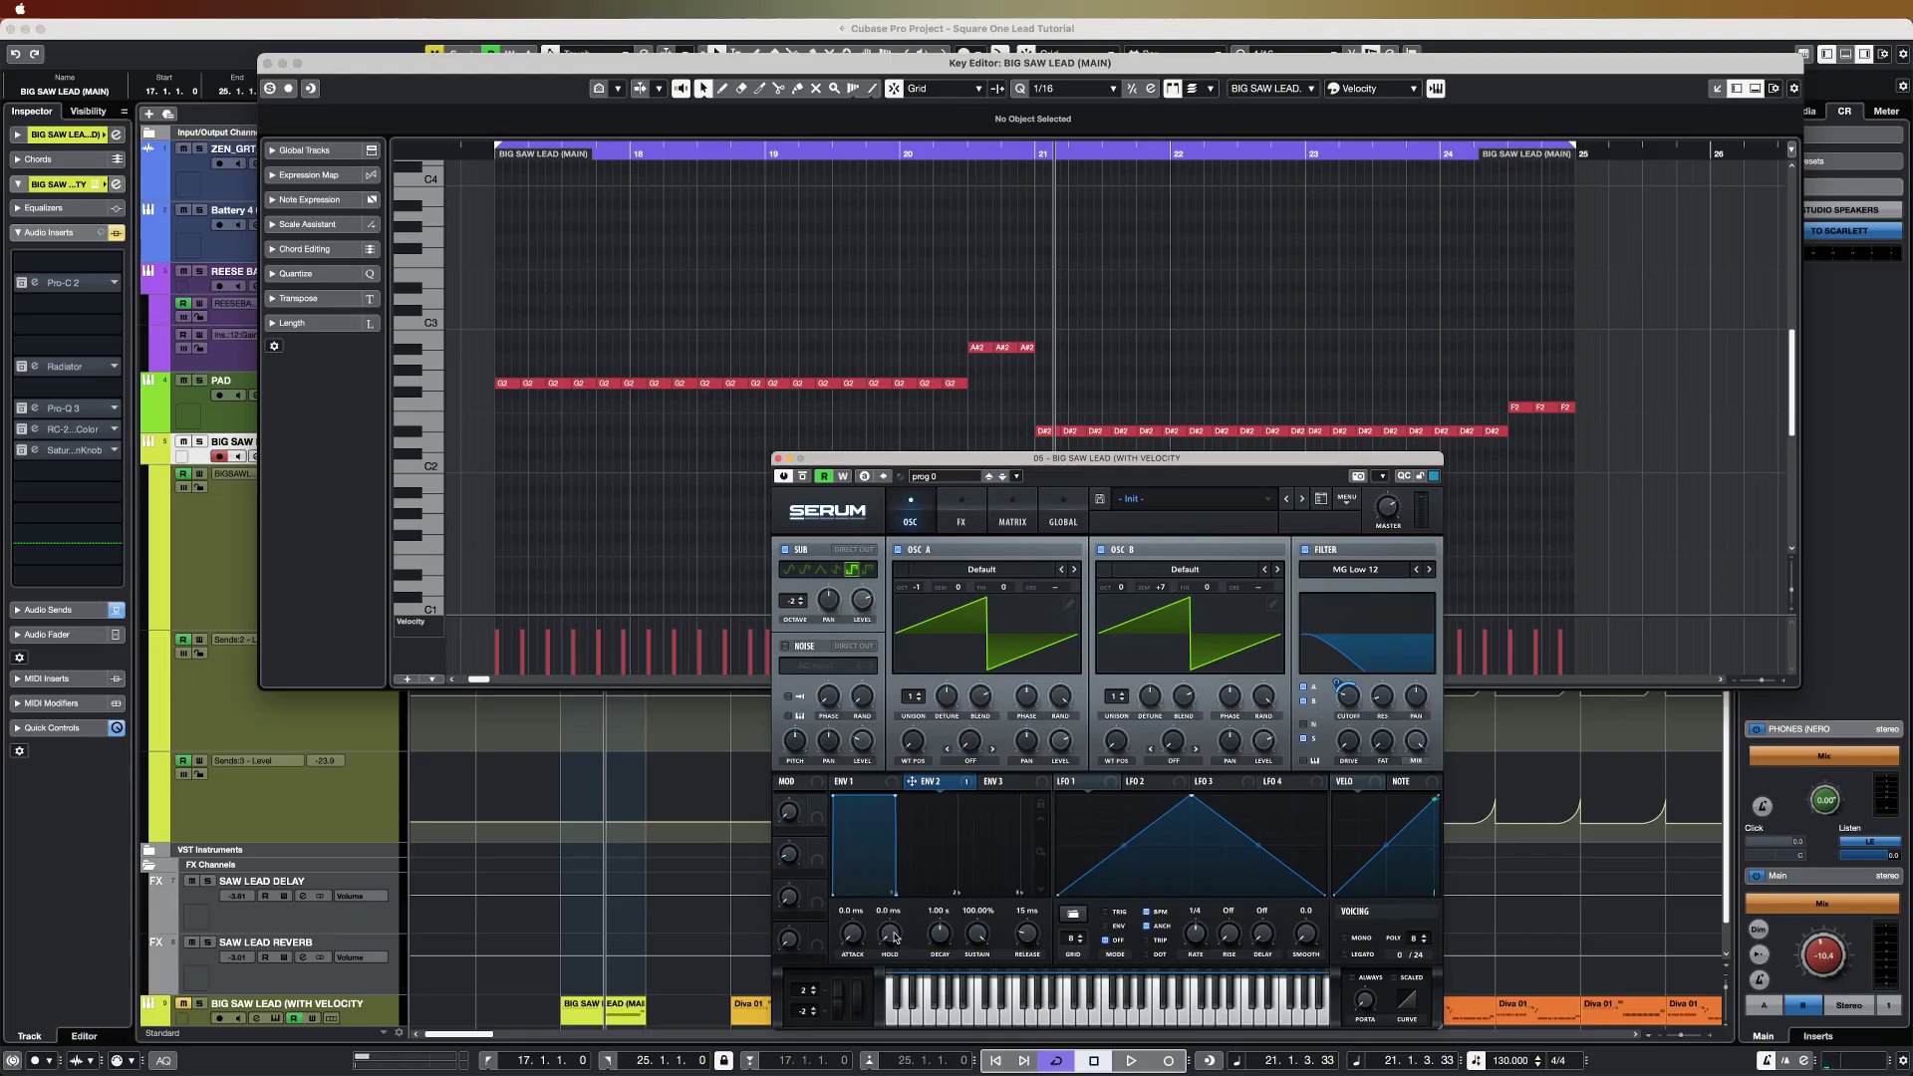
{"action": "left_click_drag", "start_coordinate": [940, 935], "coordinate": [986, 959]}
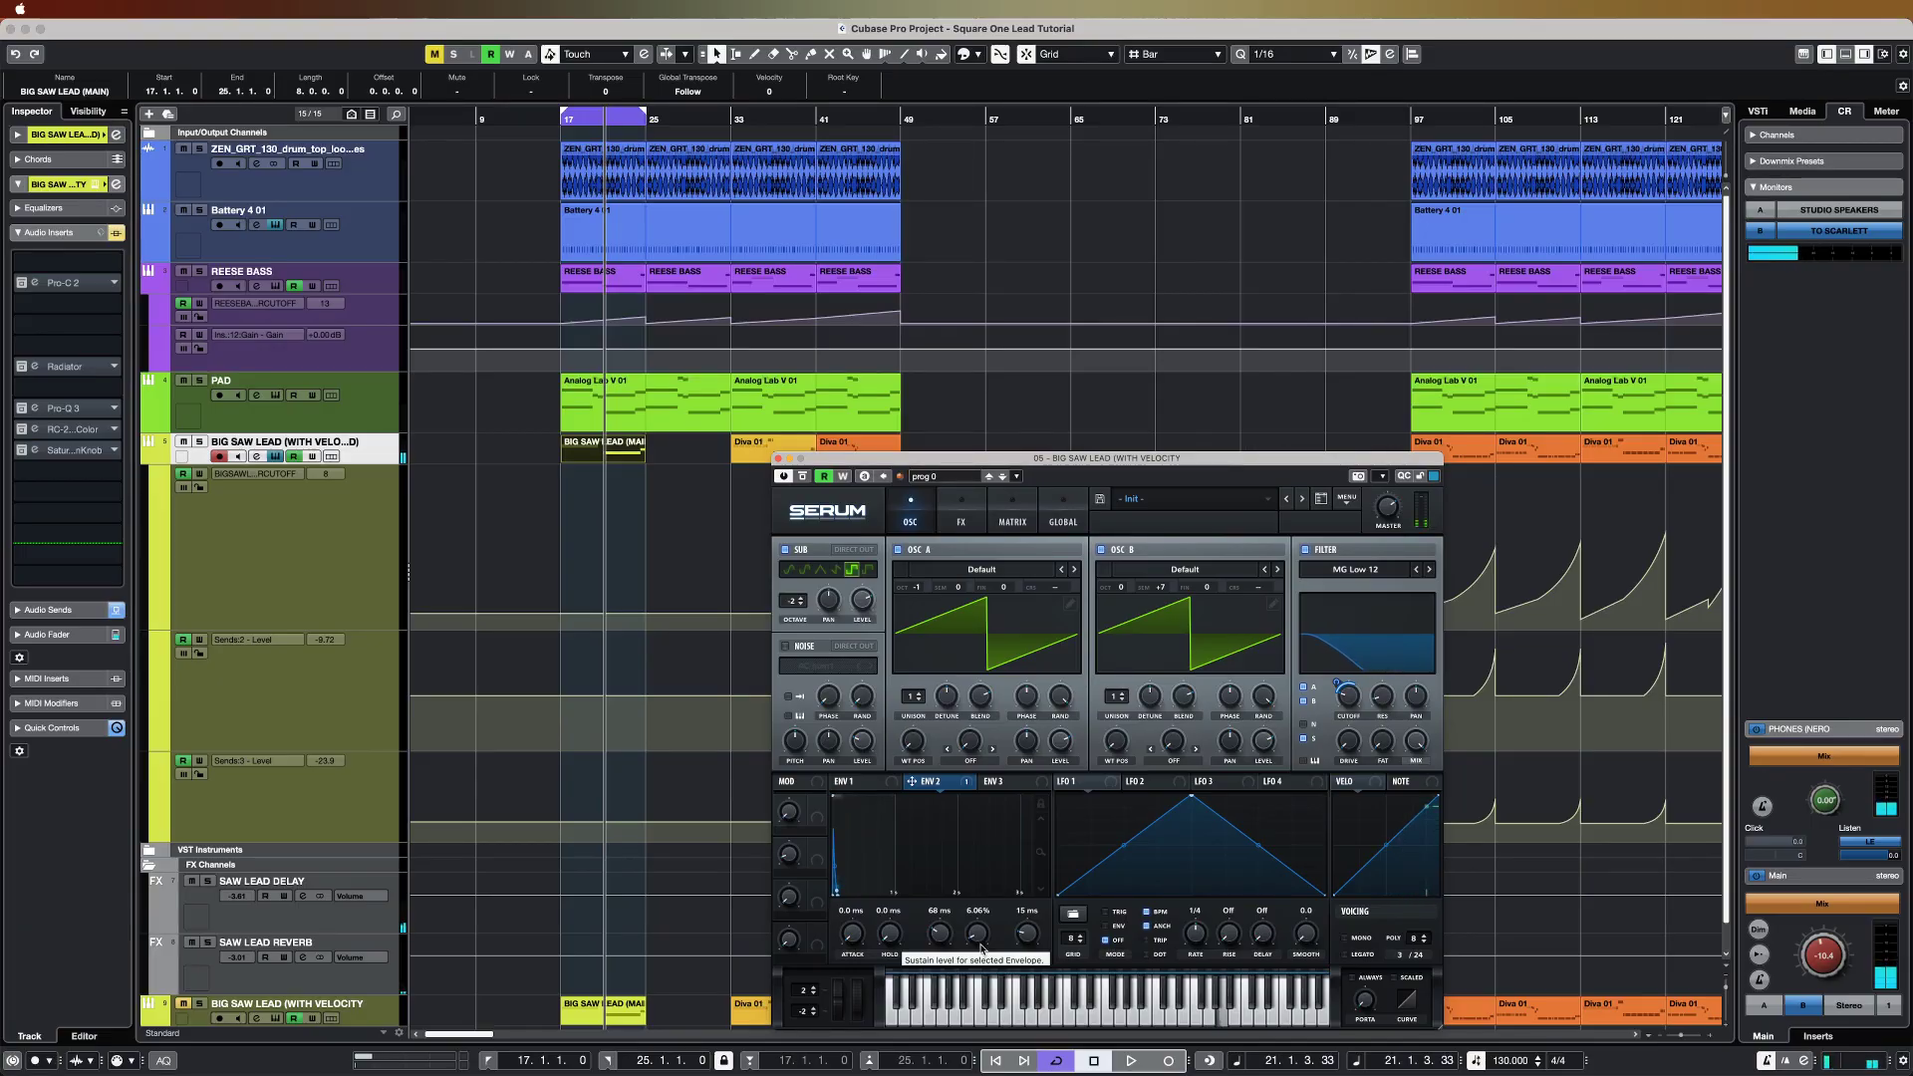
Step: Set Envelope 1's attack to 0.0 ms and lower its sustain to about -5 dB
{"action": "left_click", "coordinate": [858, 785]}
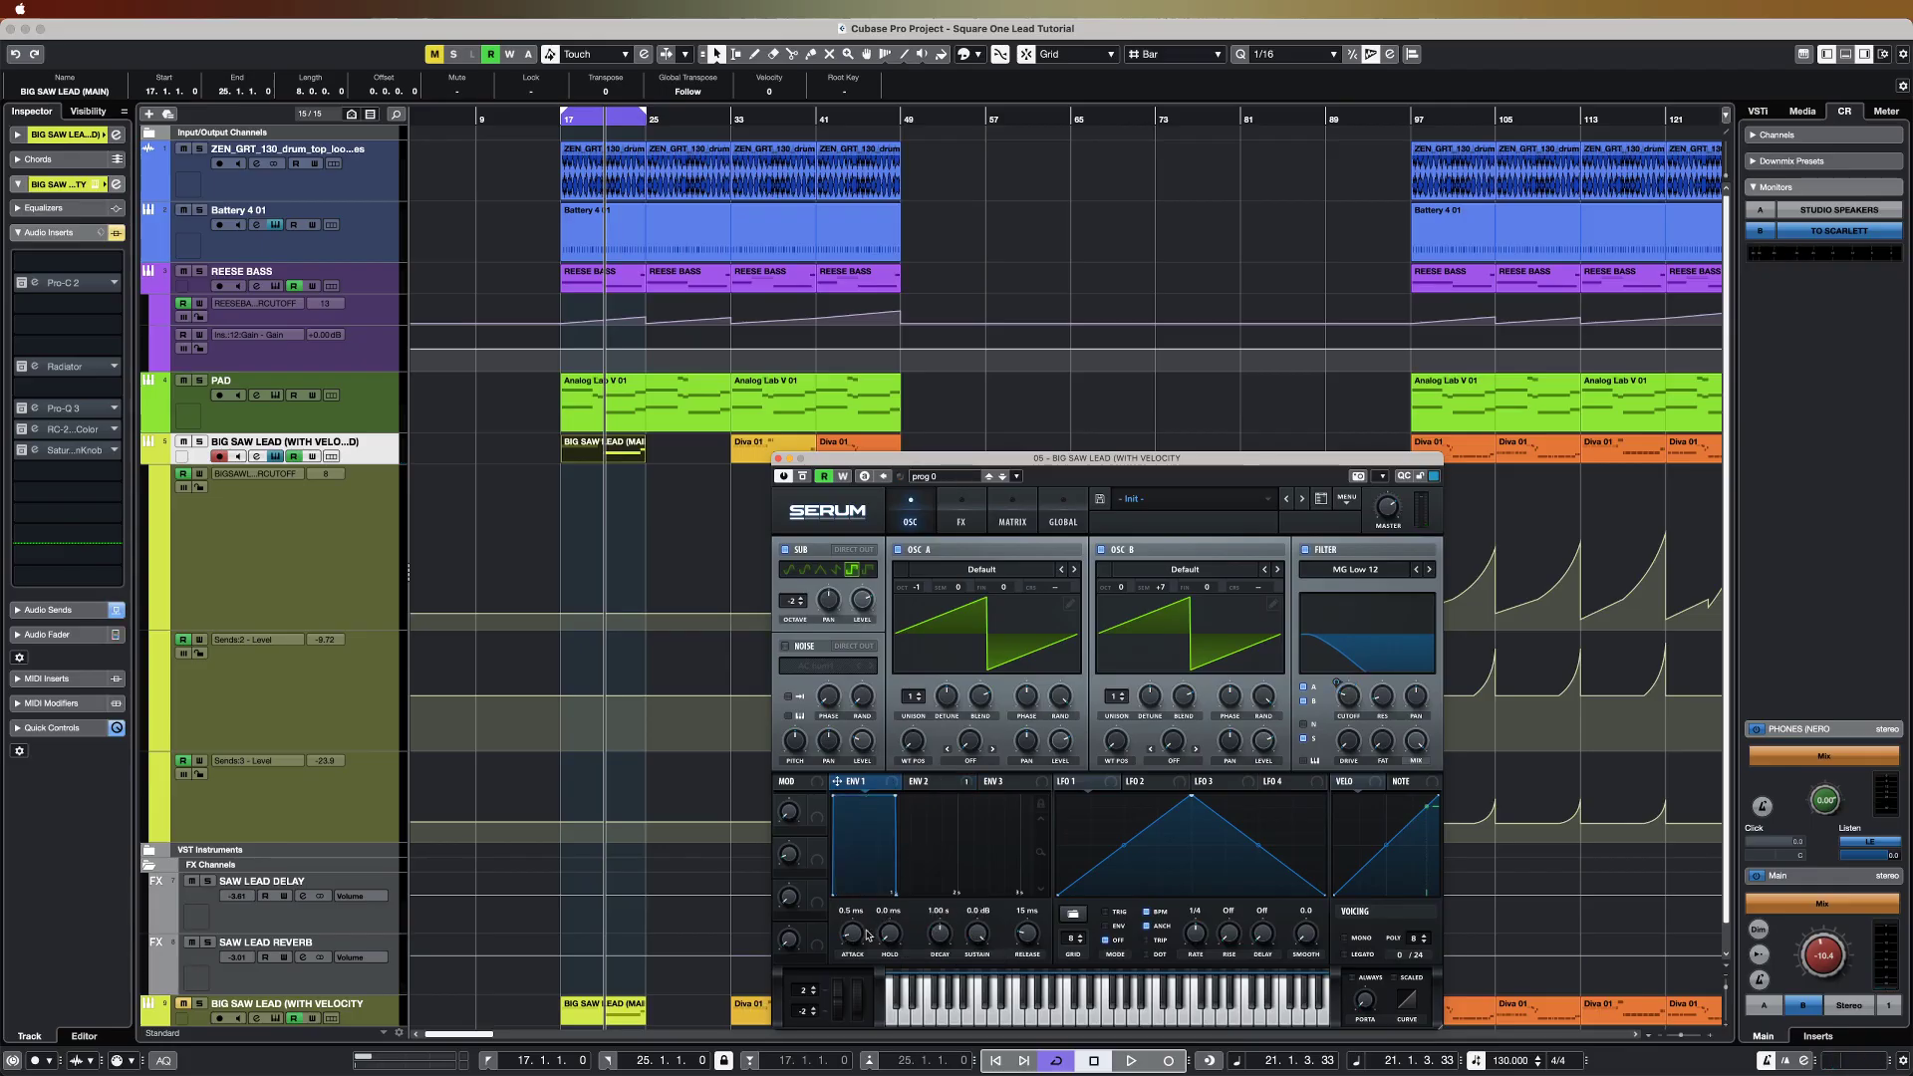
{"action": "left_click_drag", "start_coordinate": [859, 943], "coordinate": [946, 941]}
{"action": "left_click_drag", "start_coordinate": [978, 942], "coordinate": [992, 995]}
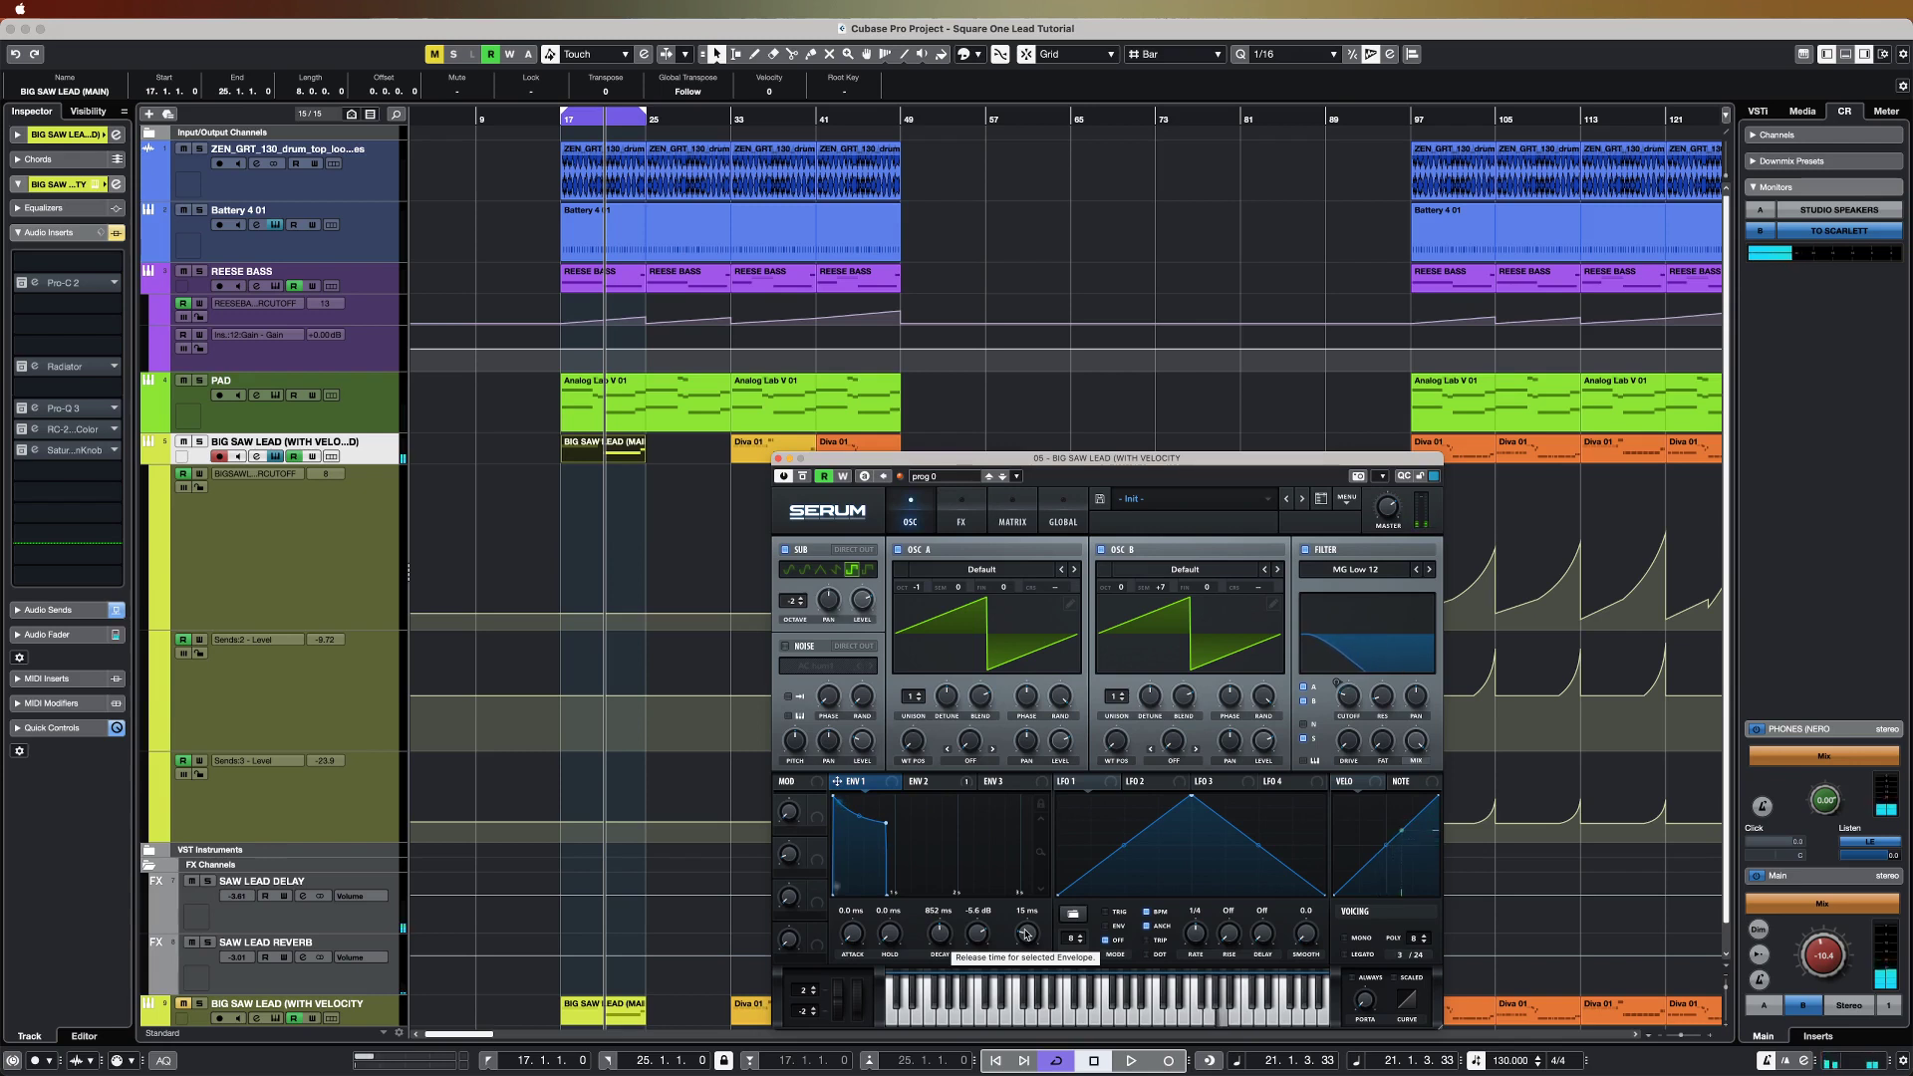
Step: Raise Serum's filter drive to about 50%
{"action": "mouse_move", "coordinate": [1385, 704]}
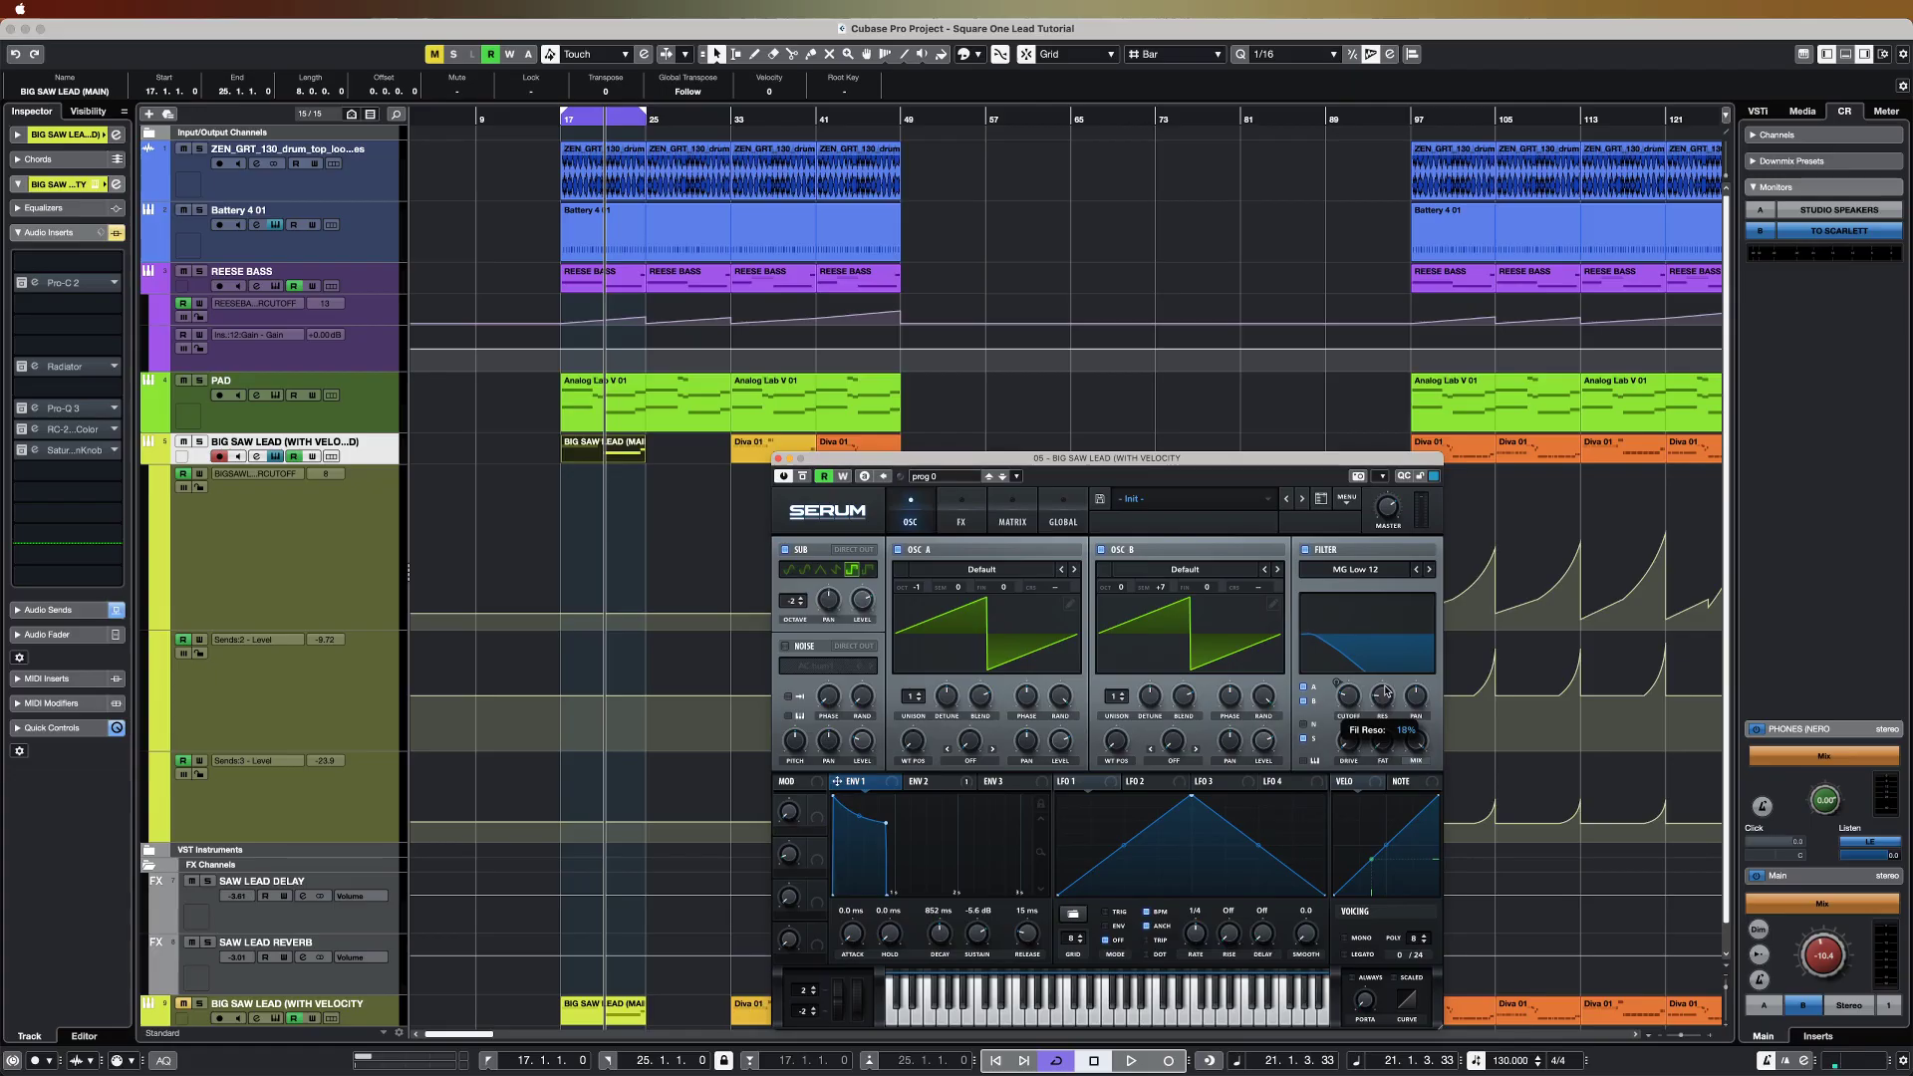
{"action": "left_click_drag", "start_coordinate": [1347, 742], "coordinate": [1355, 670]}
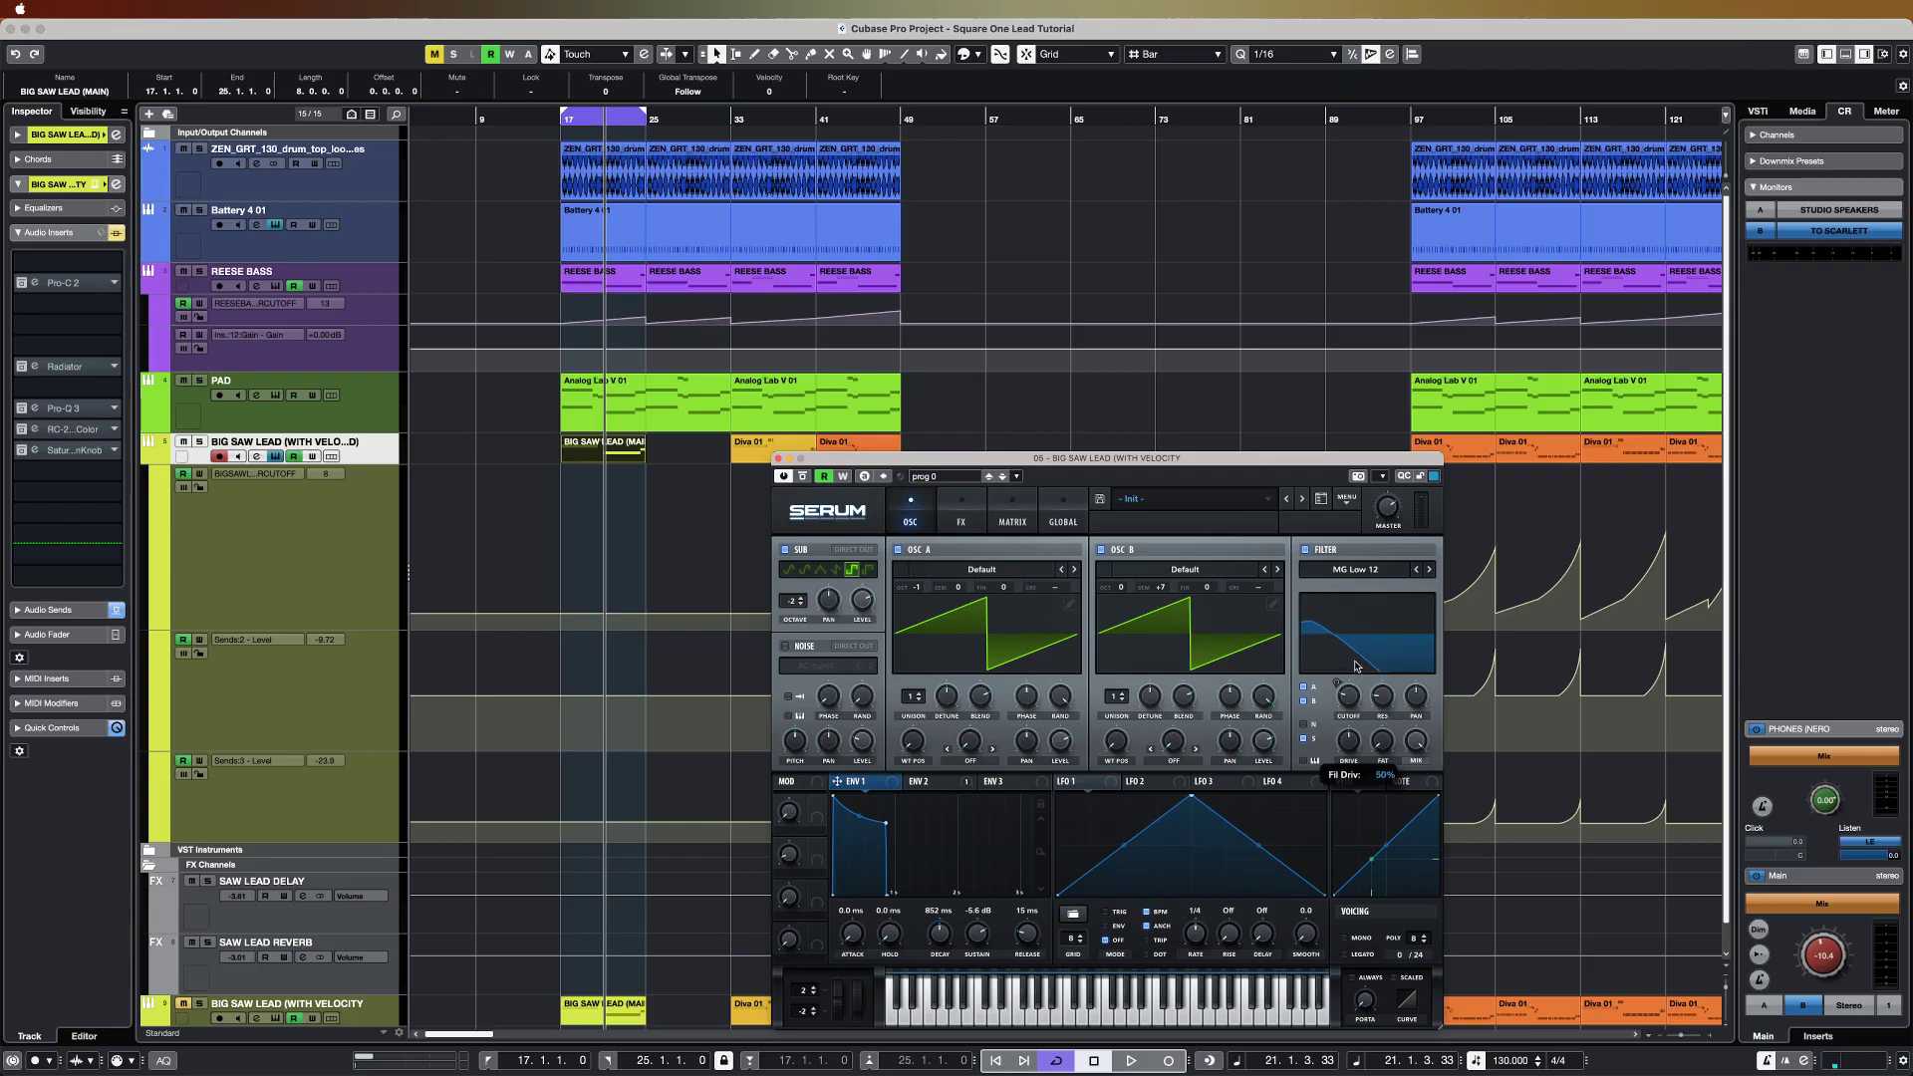
{"action": "left_click_drag", "start_coordinate": [1357, 664], "coordinate": [1393, 672]}
{"action": "mouse_move", "coordinate": [1404, 684]}
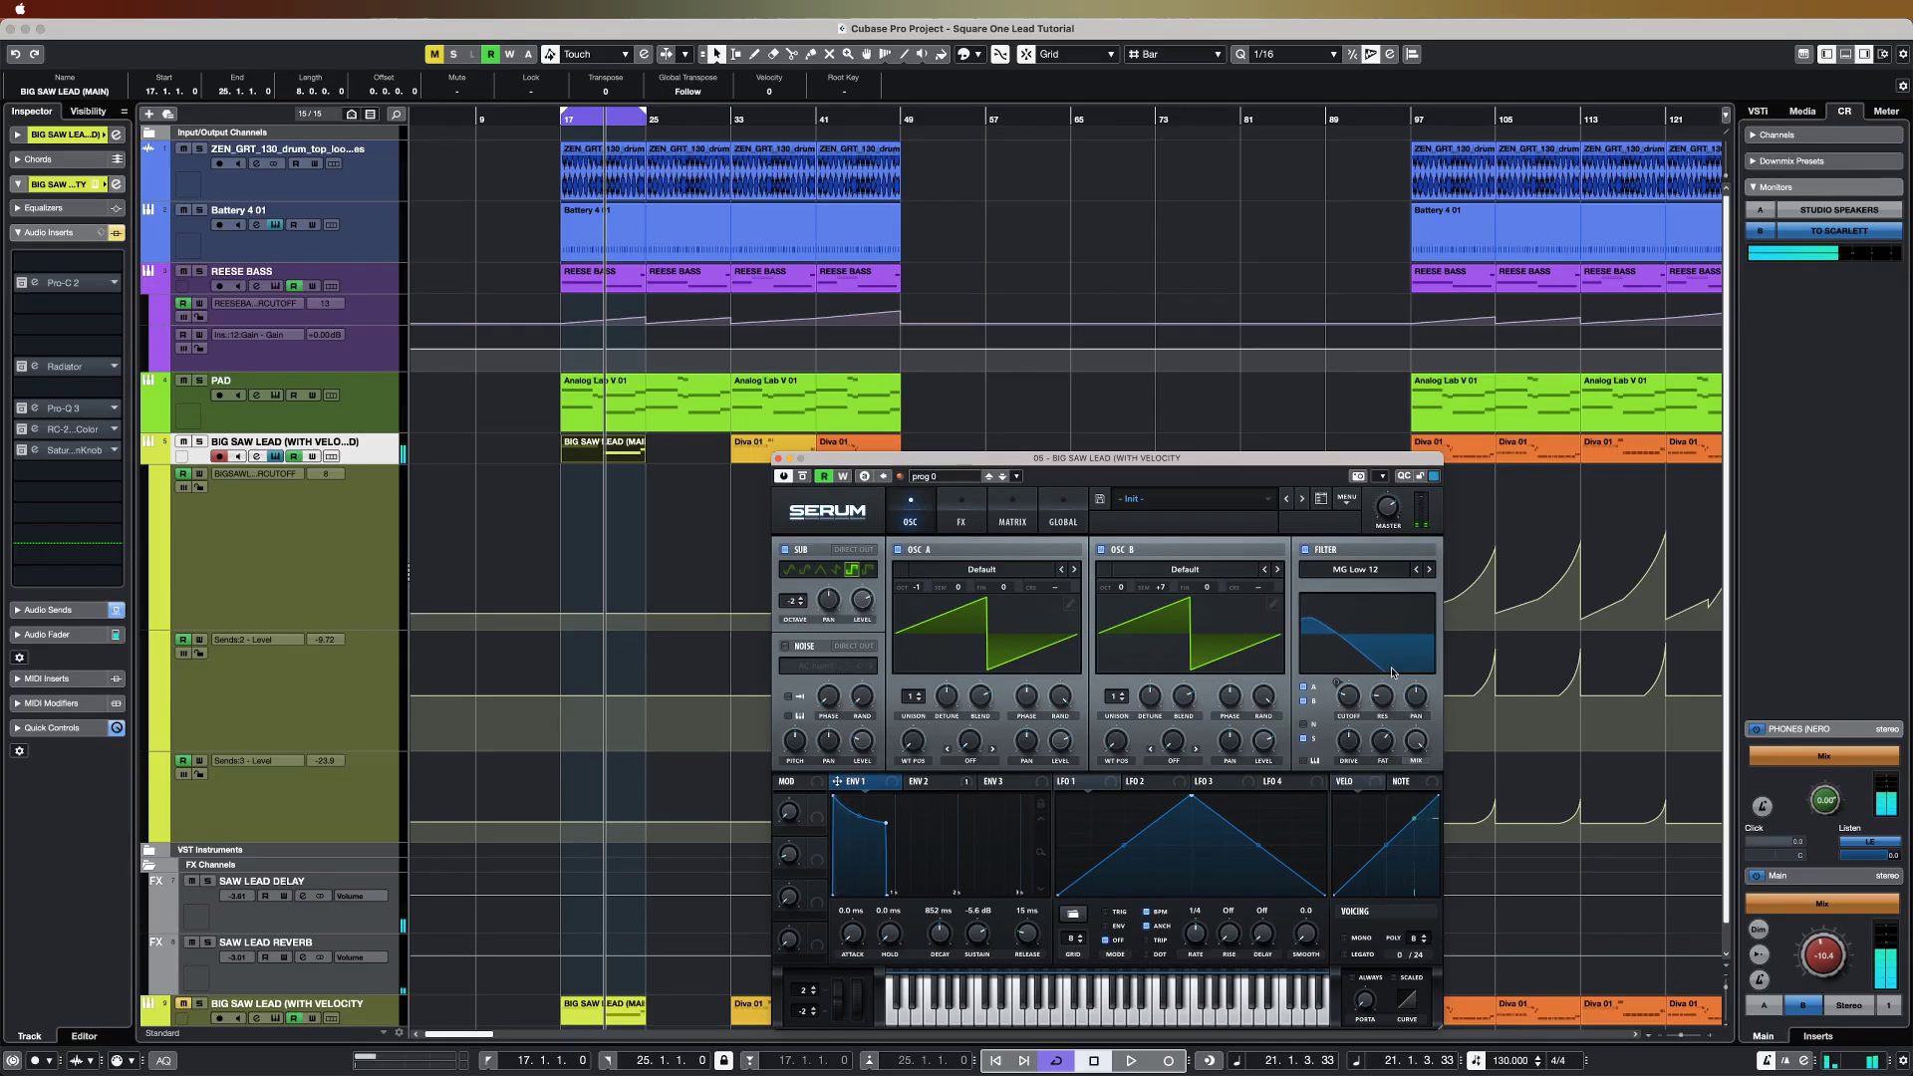
Step: Audition the BIG SAW LEAD soloed from bar 17, unsolo, stop, and raise the Serum window
{"action": "left_click", "coordinate": [620, 458]}
{"action": "key", "text": "s"}
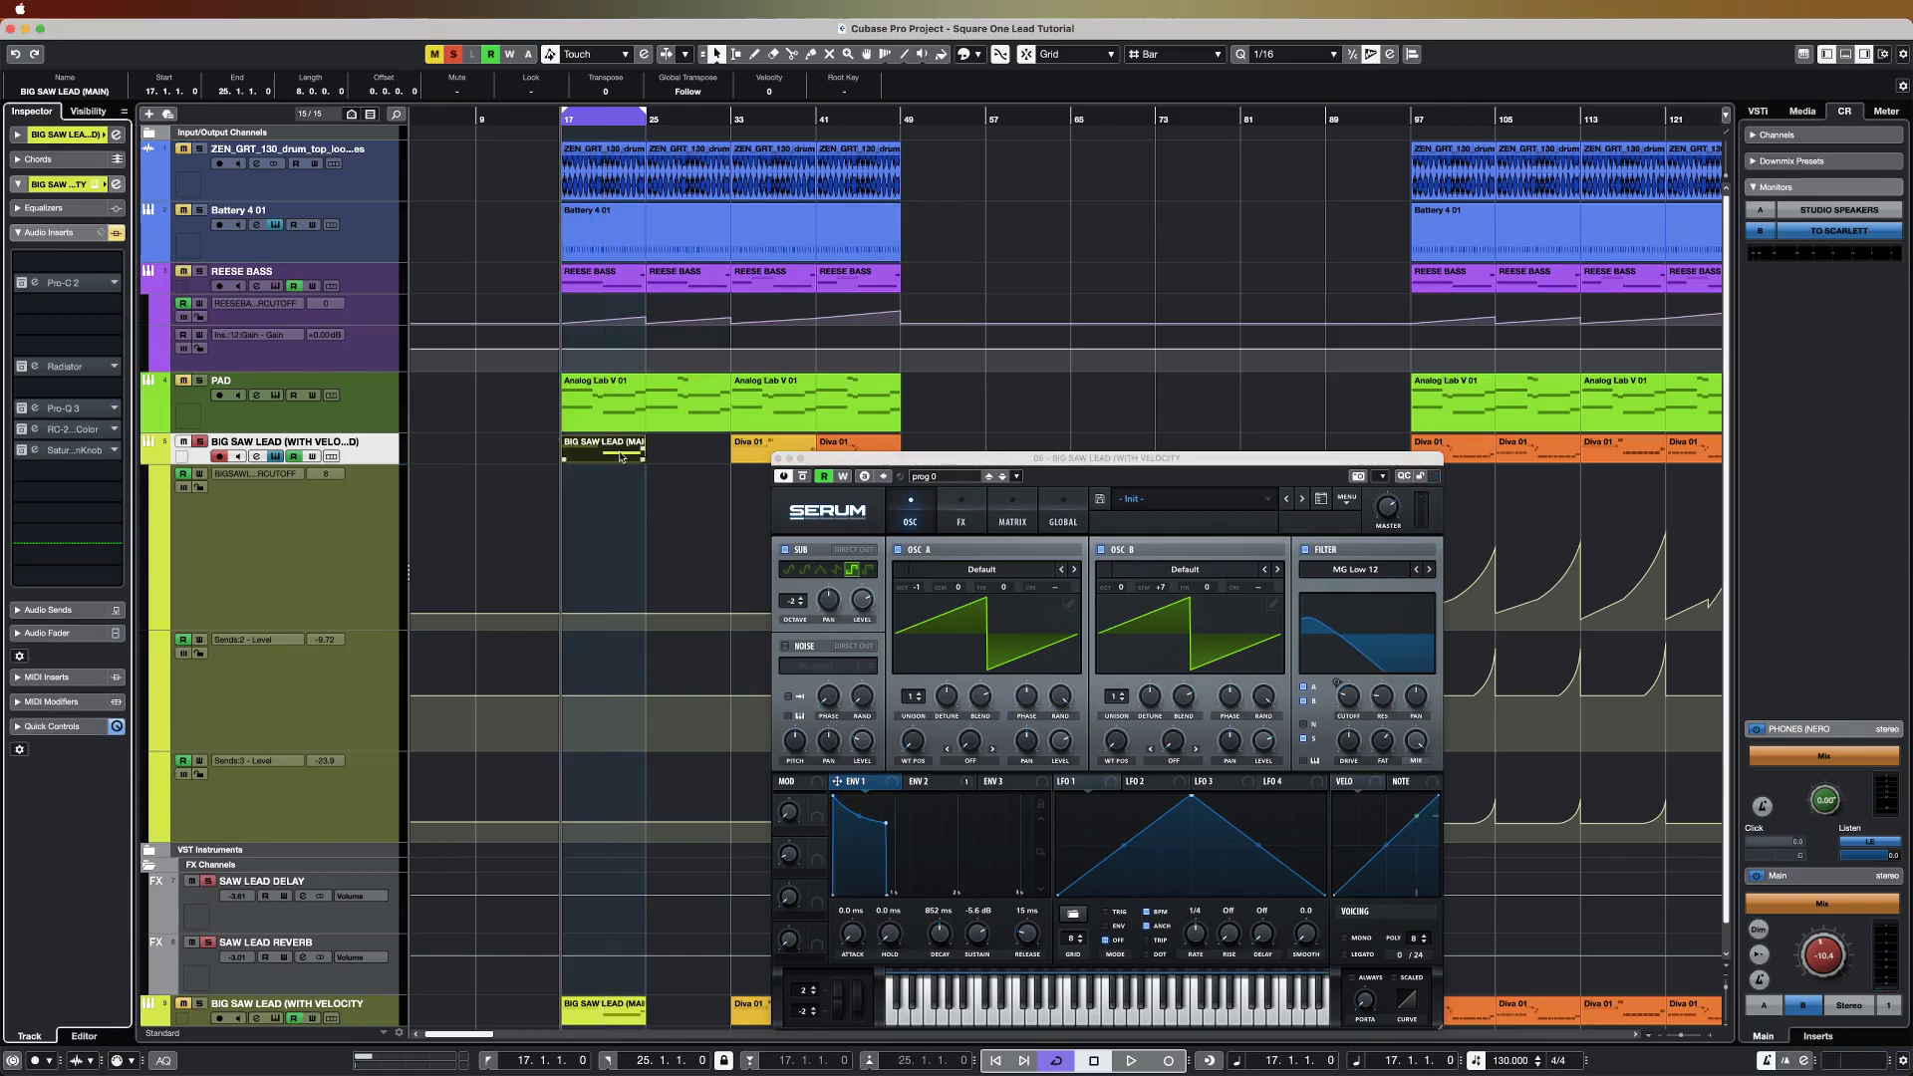
{"action": "key", "text": "space"}
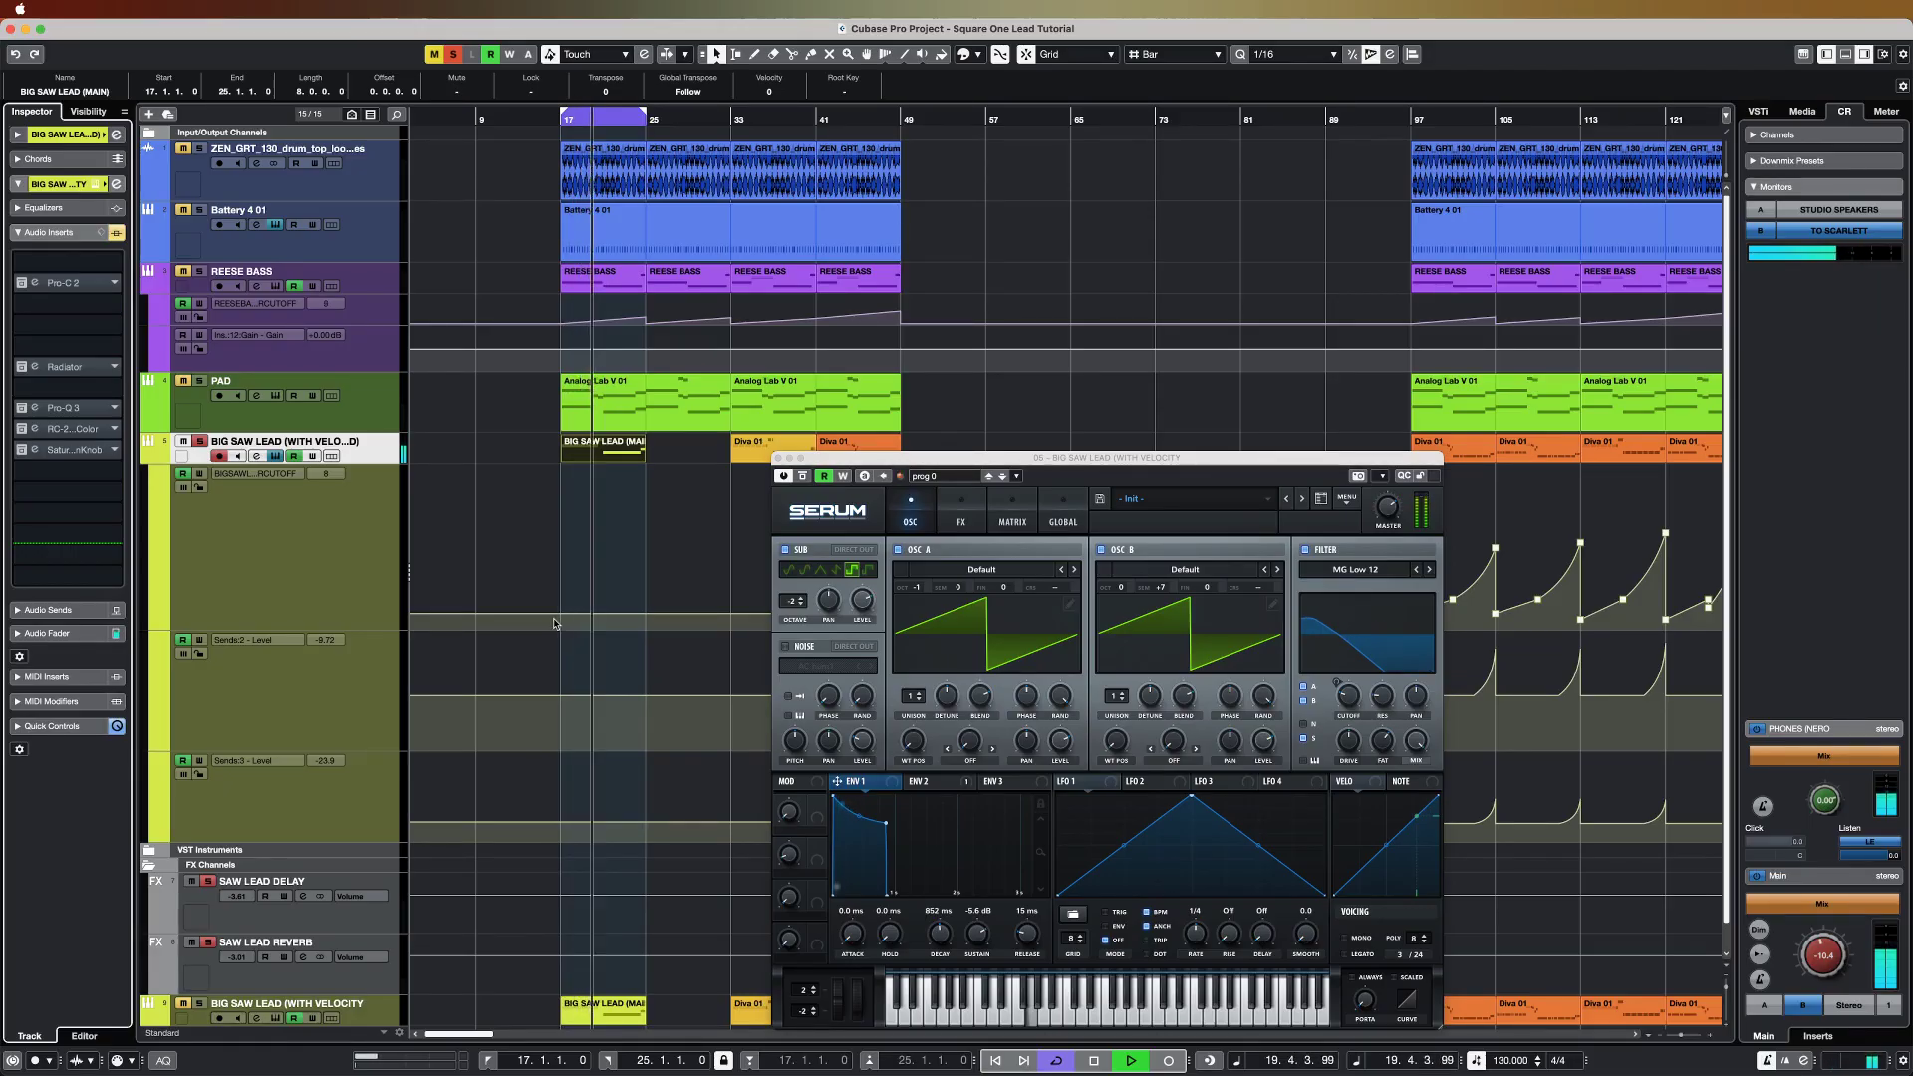
{"action": "left_click", "coordinate": [201, 442]}
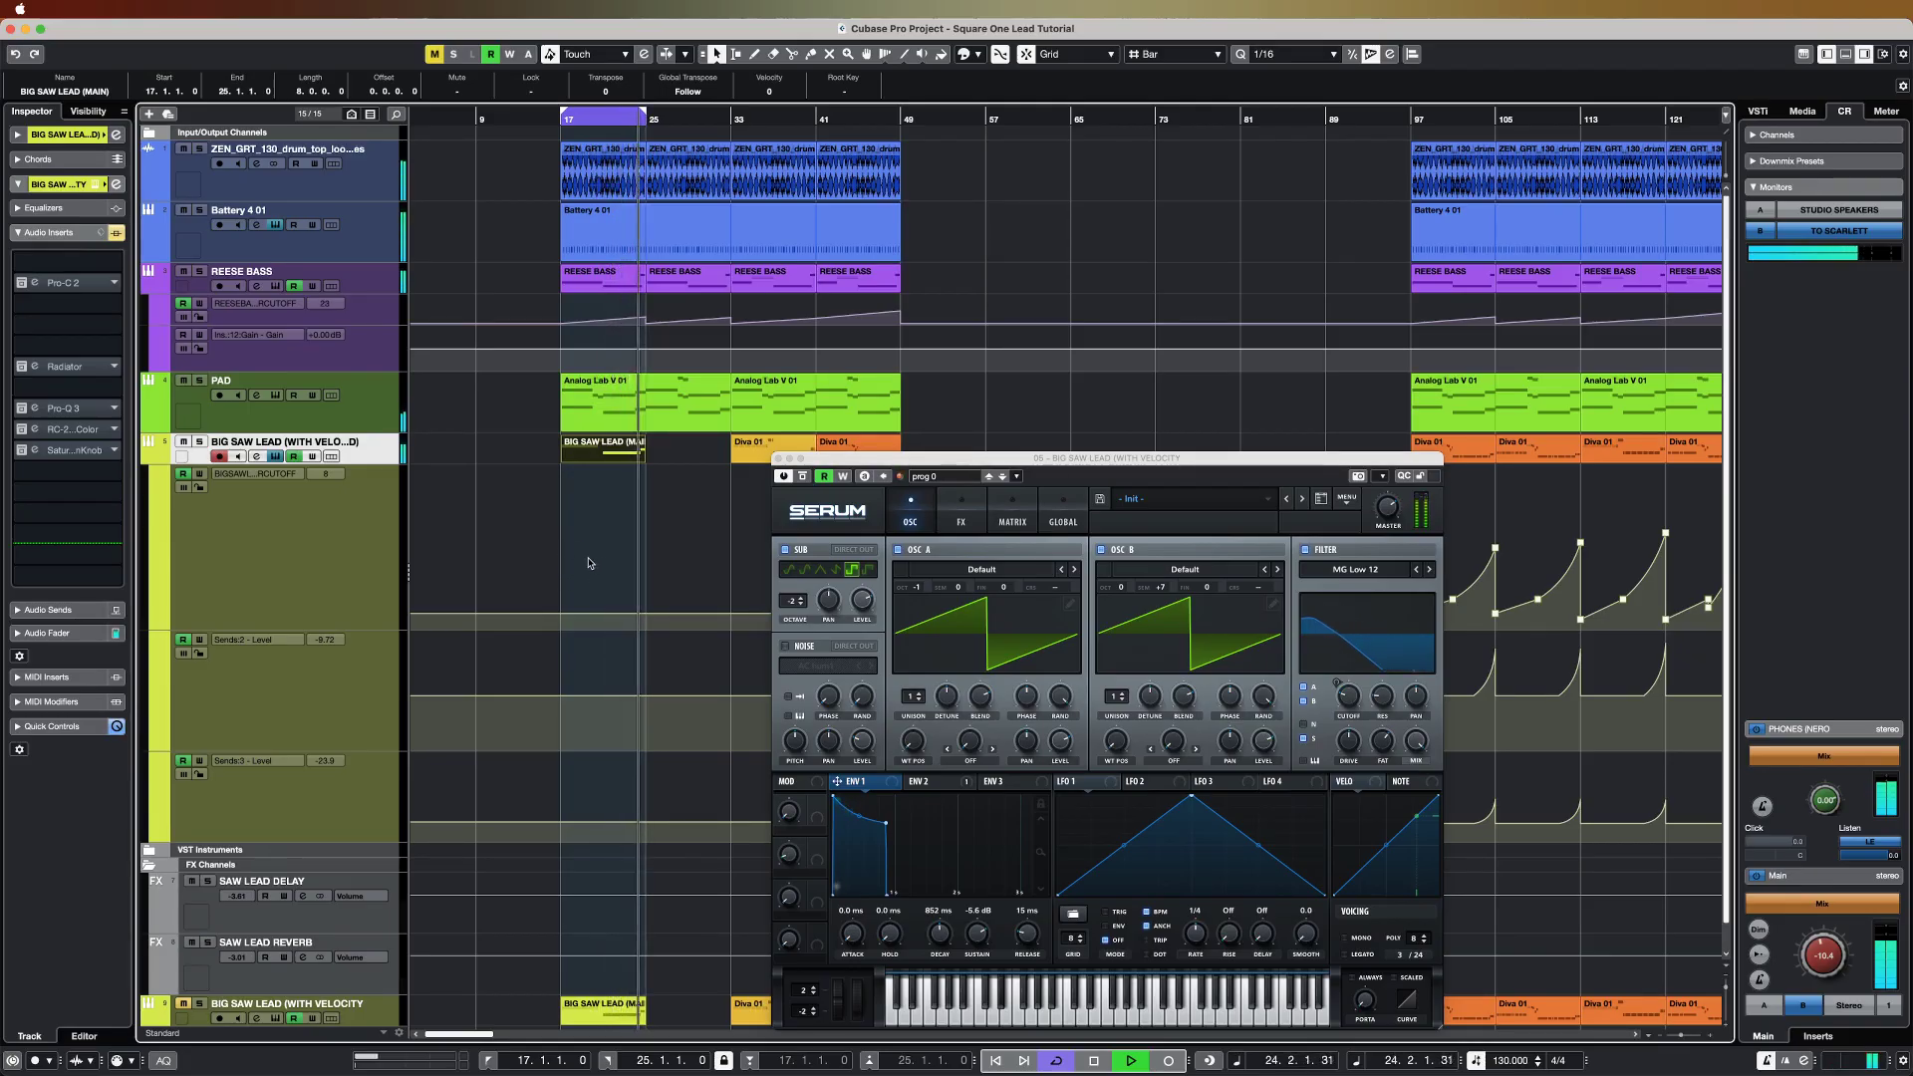
{"action": "key", "text": "space"}
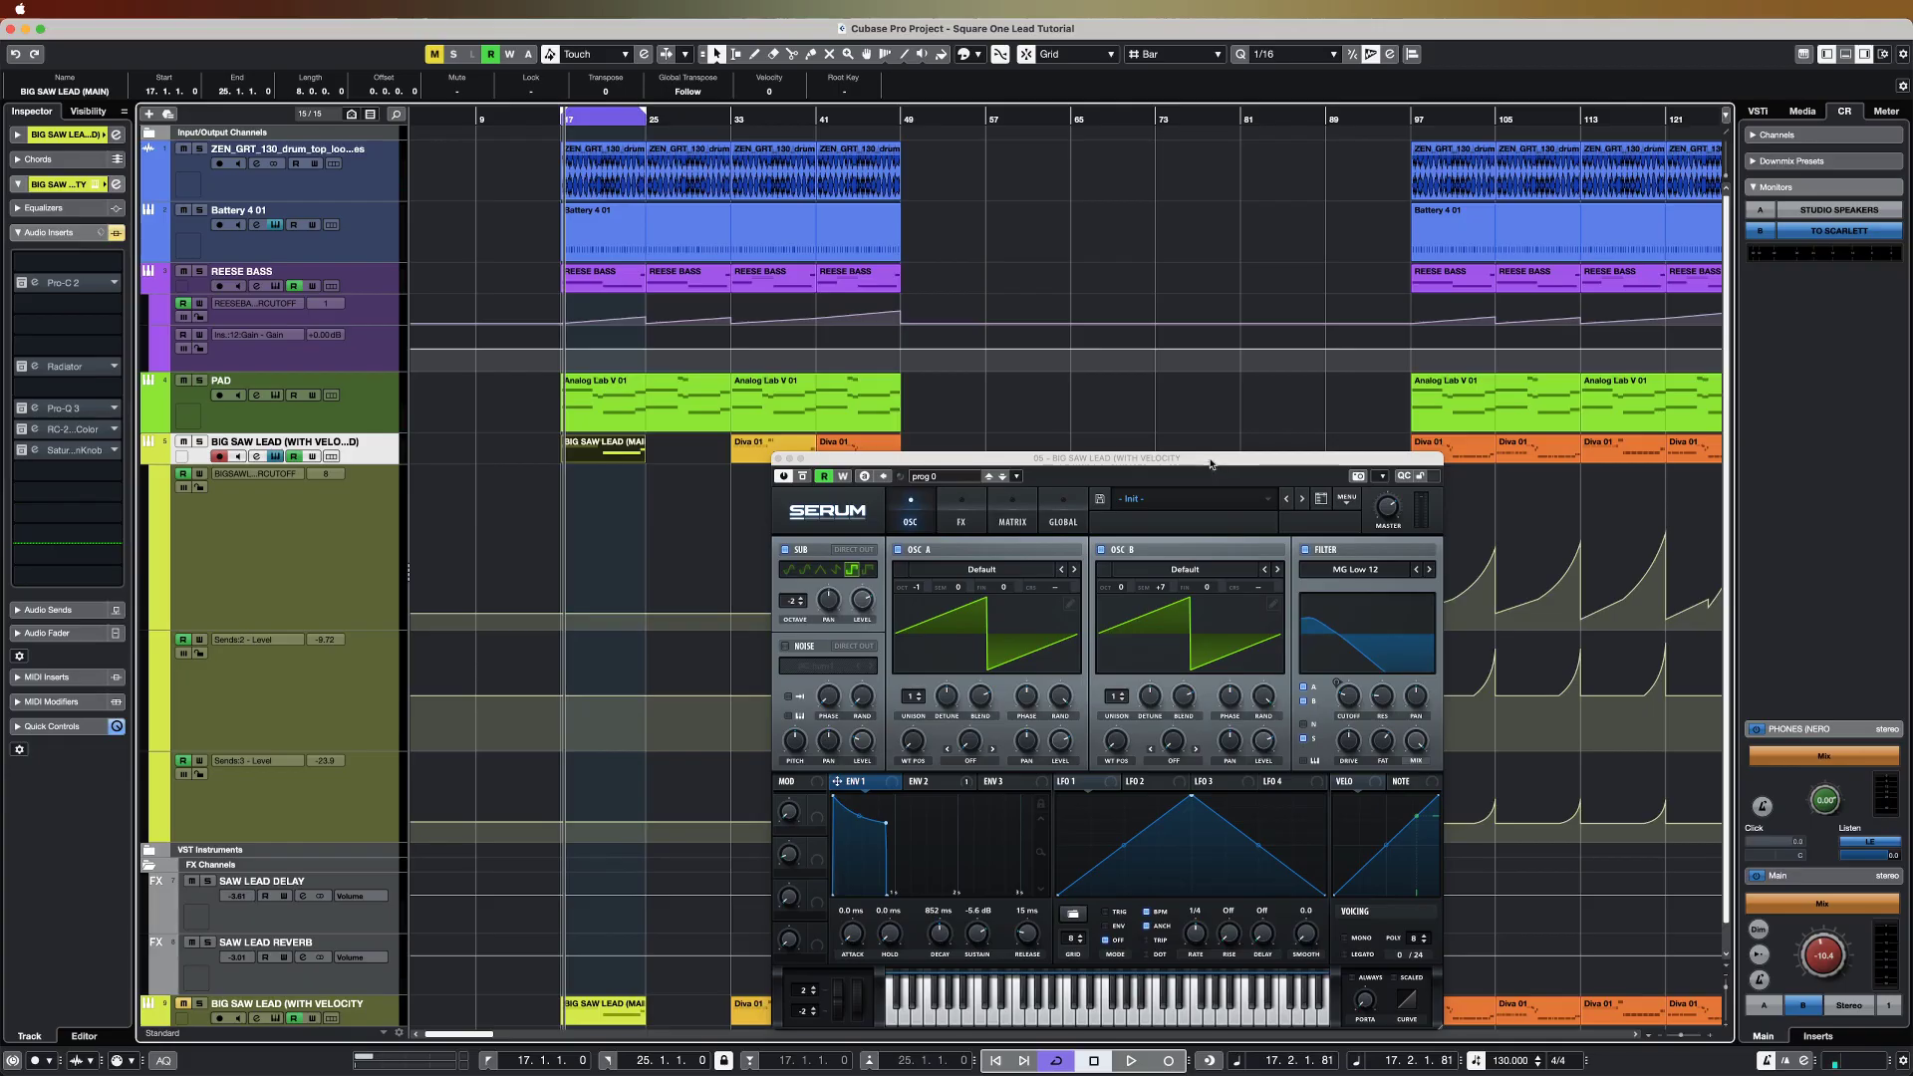
{"action": "left_click_drag", "start_coordinate": [1210, 463], "coordinate": [1273, 233]}
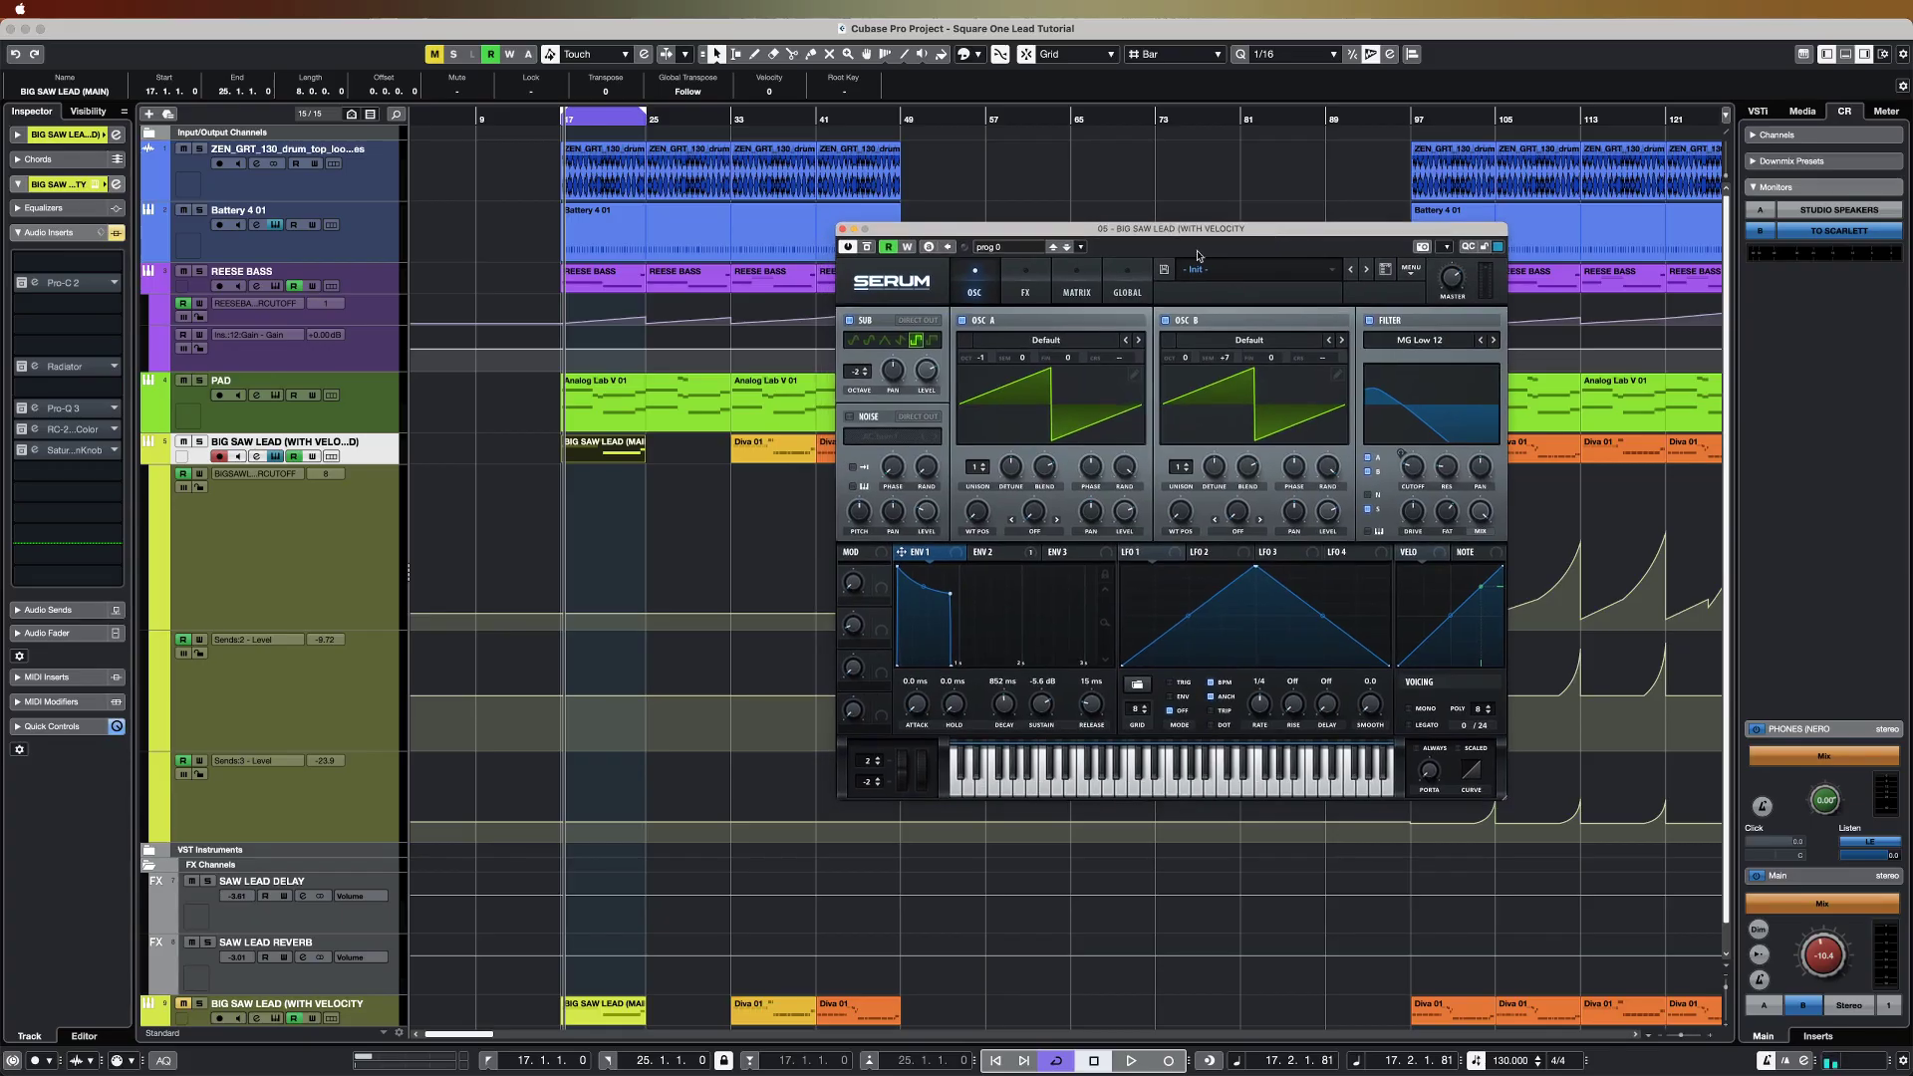
Step: Raise Serum's filter cutoff from 58 to 216 Hz and return the playhead to bar 17
{"action": "left_click", "coordinate": [666, 456]}
{"action": "double_click", "coordinate": [606, 450]}
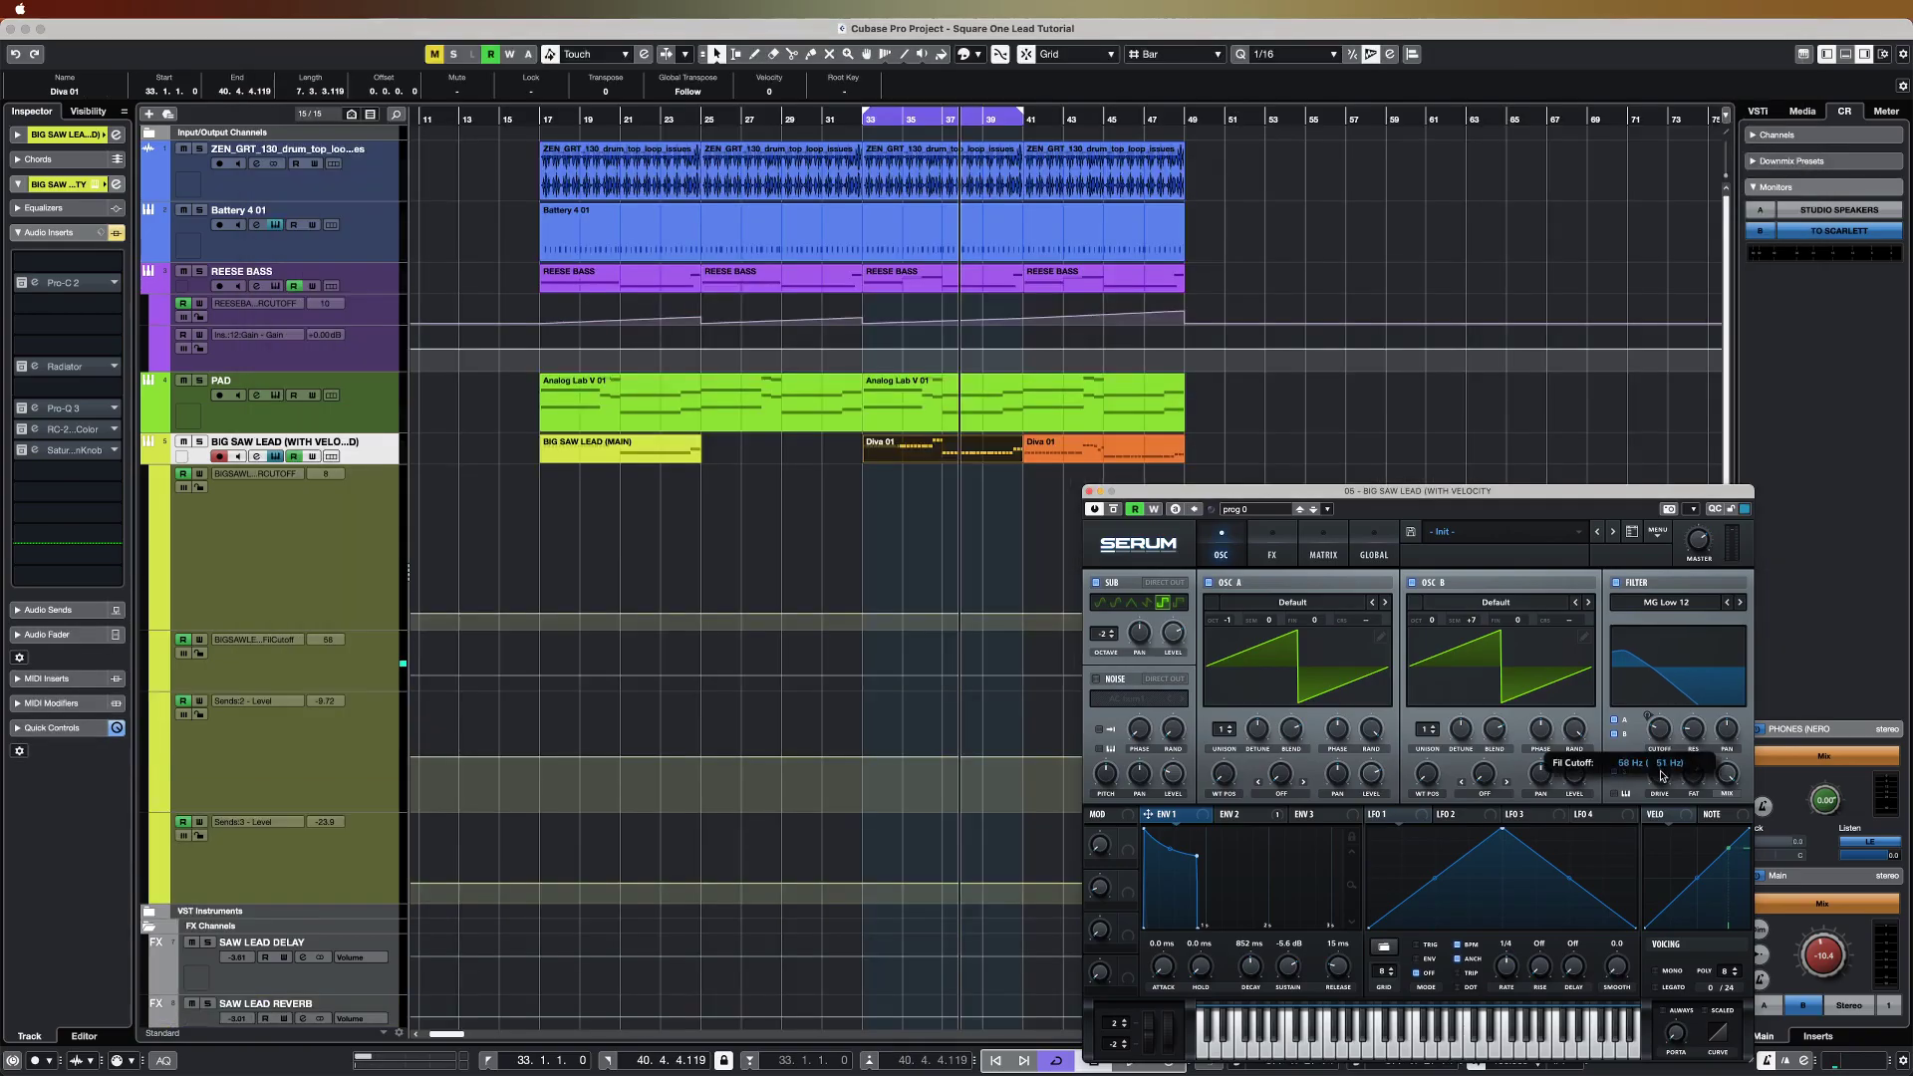
{"action": "left_click_drag", "start_coordinate": [1661, 776], "coordinate": [1662, 747]}
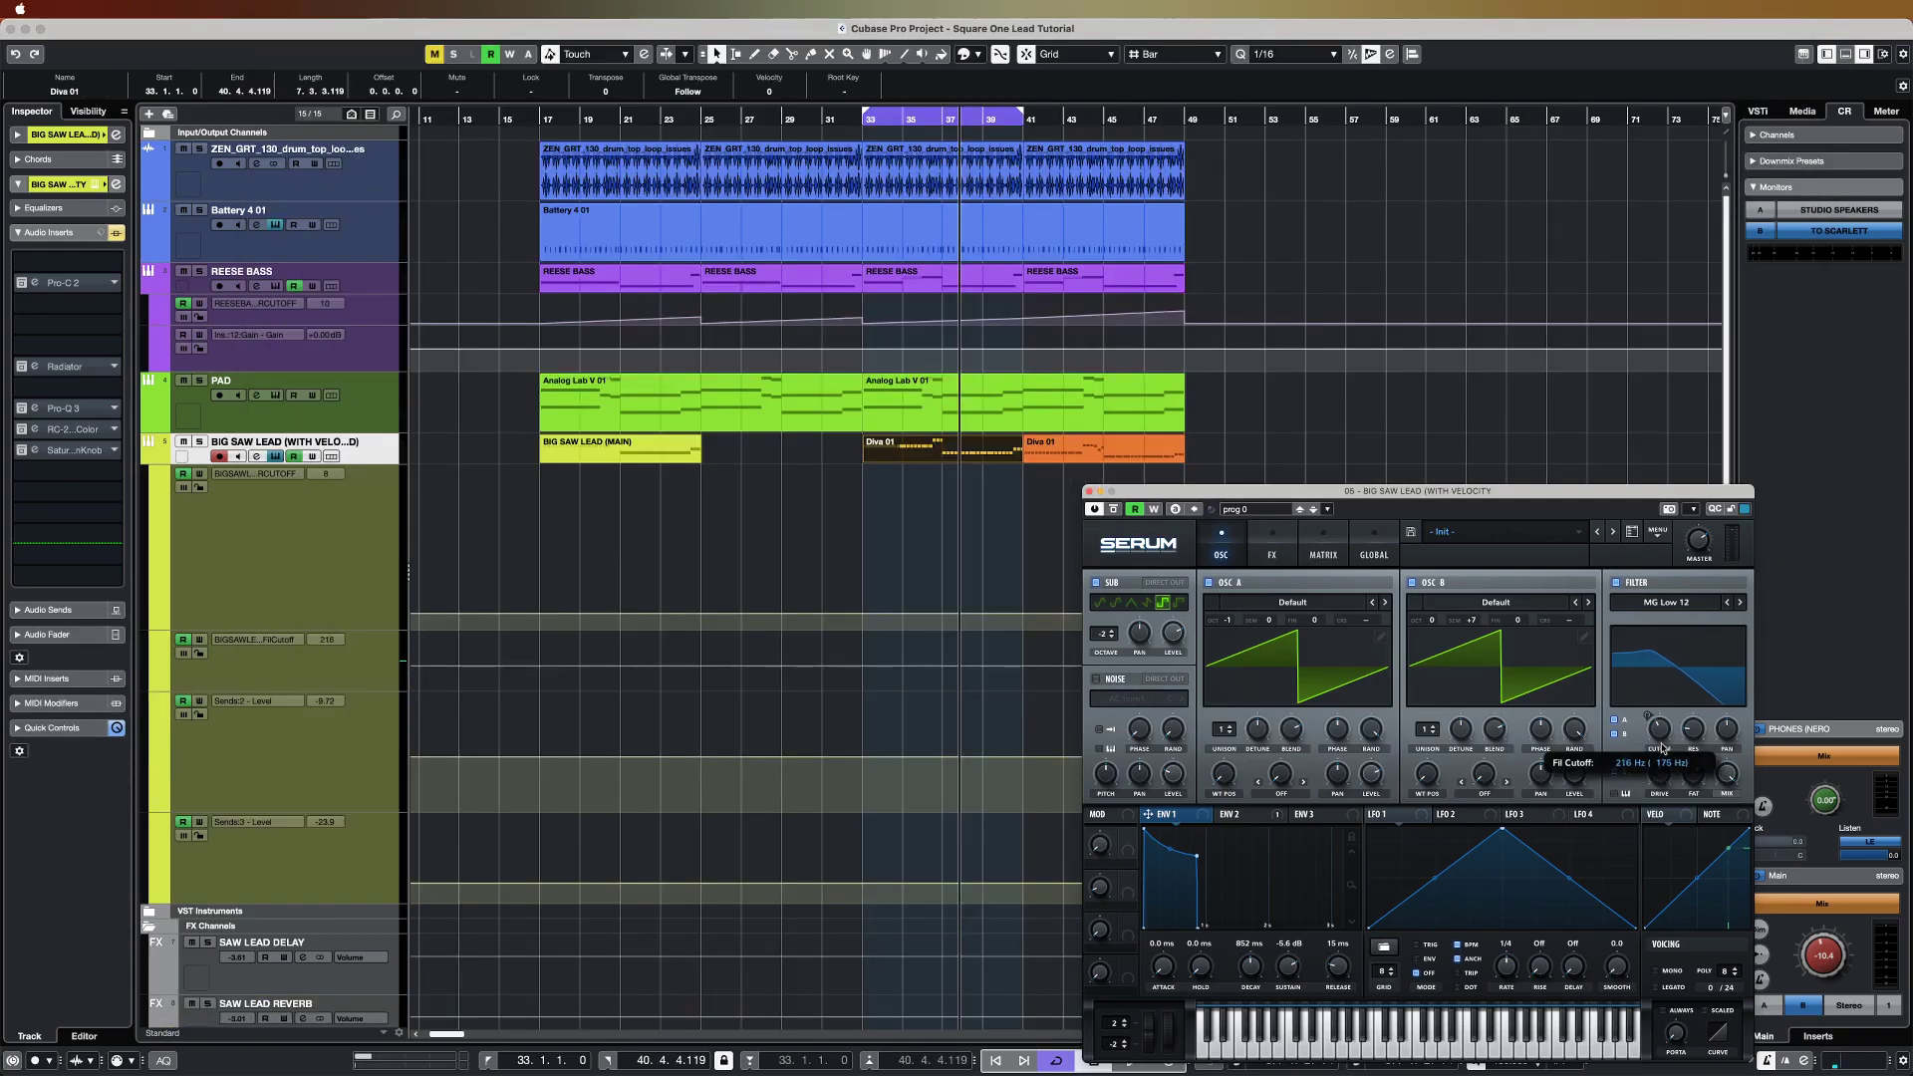
{"action": "key", "text": "space"}
{"action": "left_click", "coordinate": [636, 395]}
Step: Zoom into the BIG SAW LEAD (MAIN) notes and nudge the second and third G2 notes' timing
{"action": "double_click", "coordinate": [593, 450]}
{"action": "key", "text": "h"}
{"action": "key", "text": "h"}
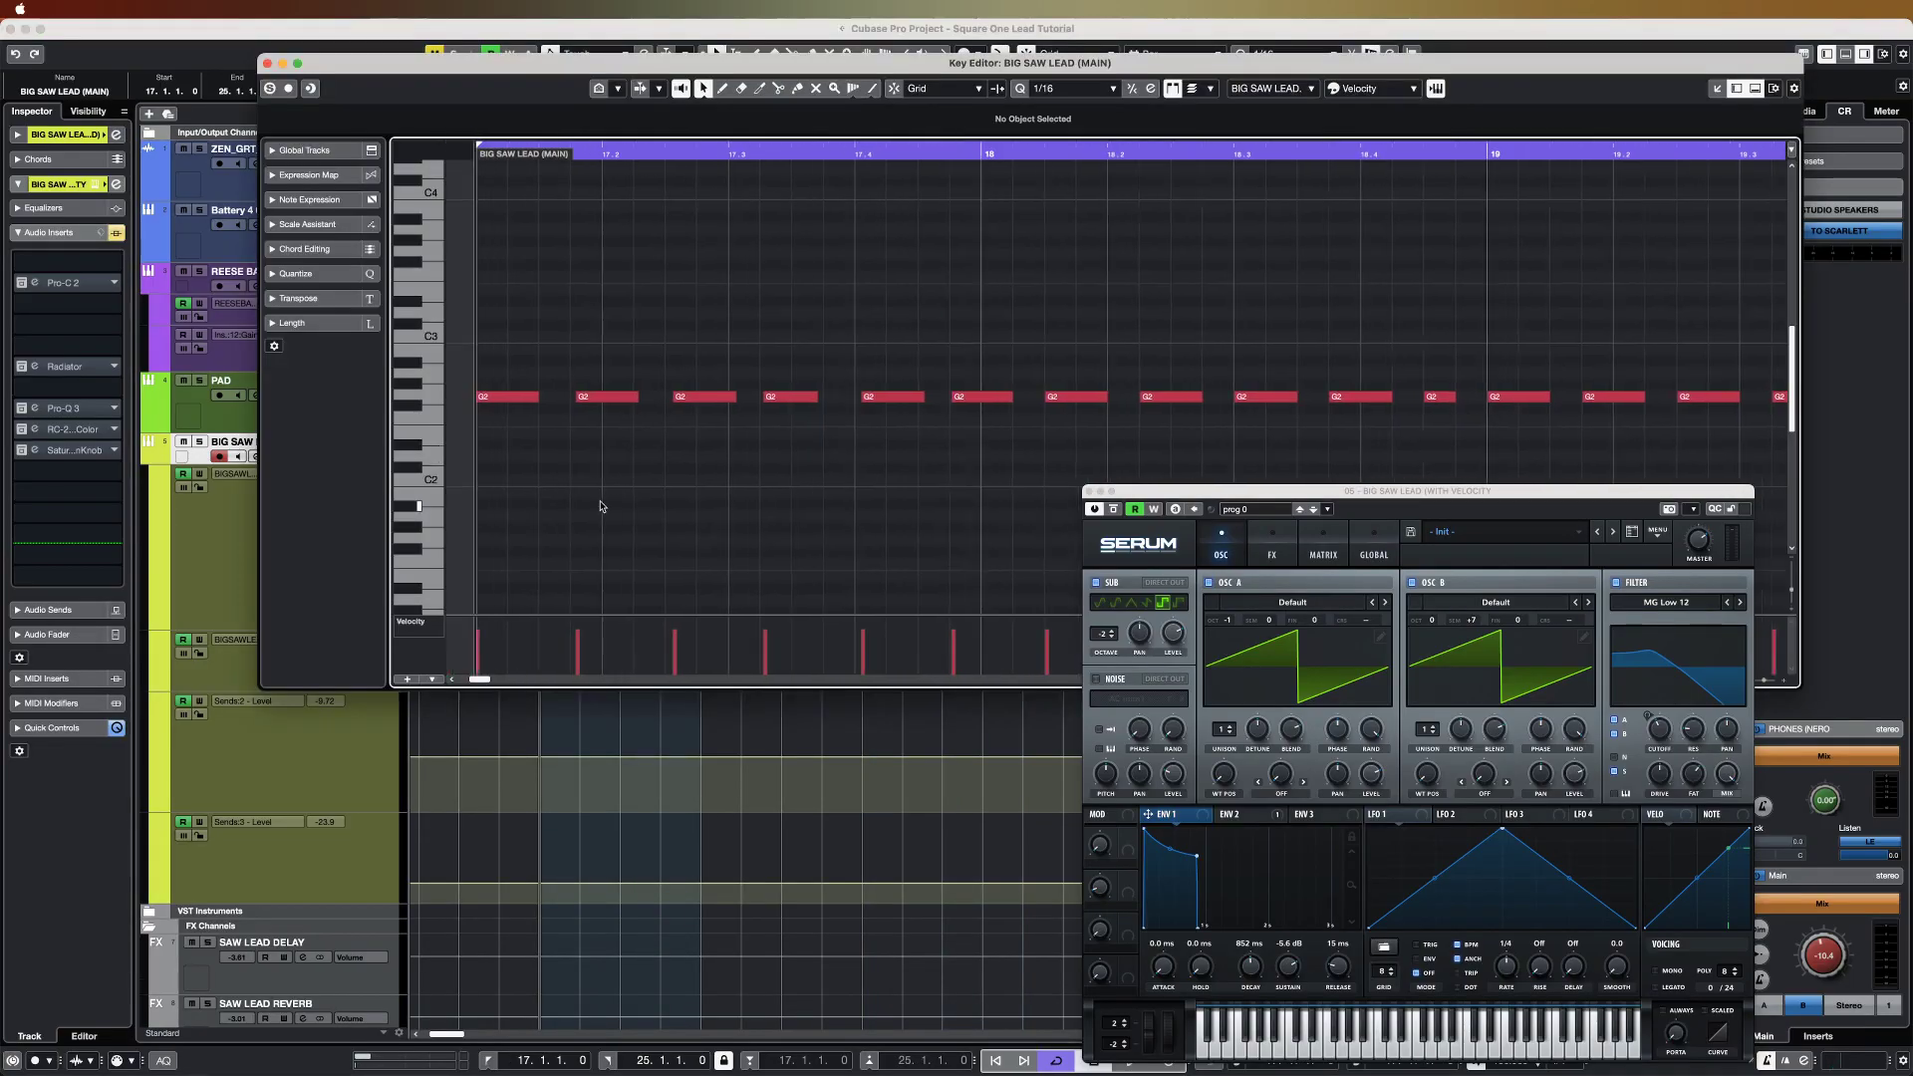
{"action": "key", "text": "h"}
{"action": "key", "text": "h"}
{"action": "key", "text": "h"}
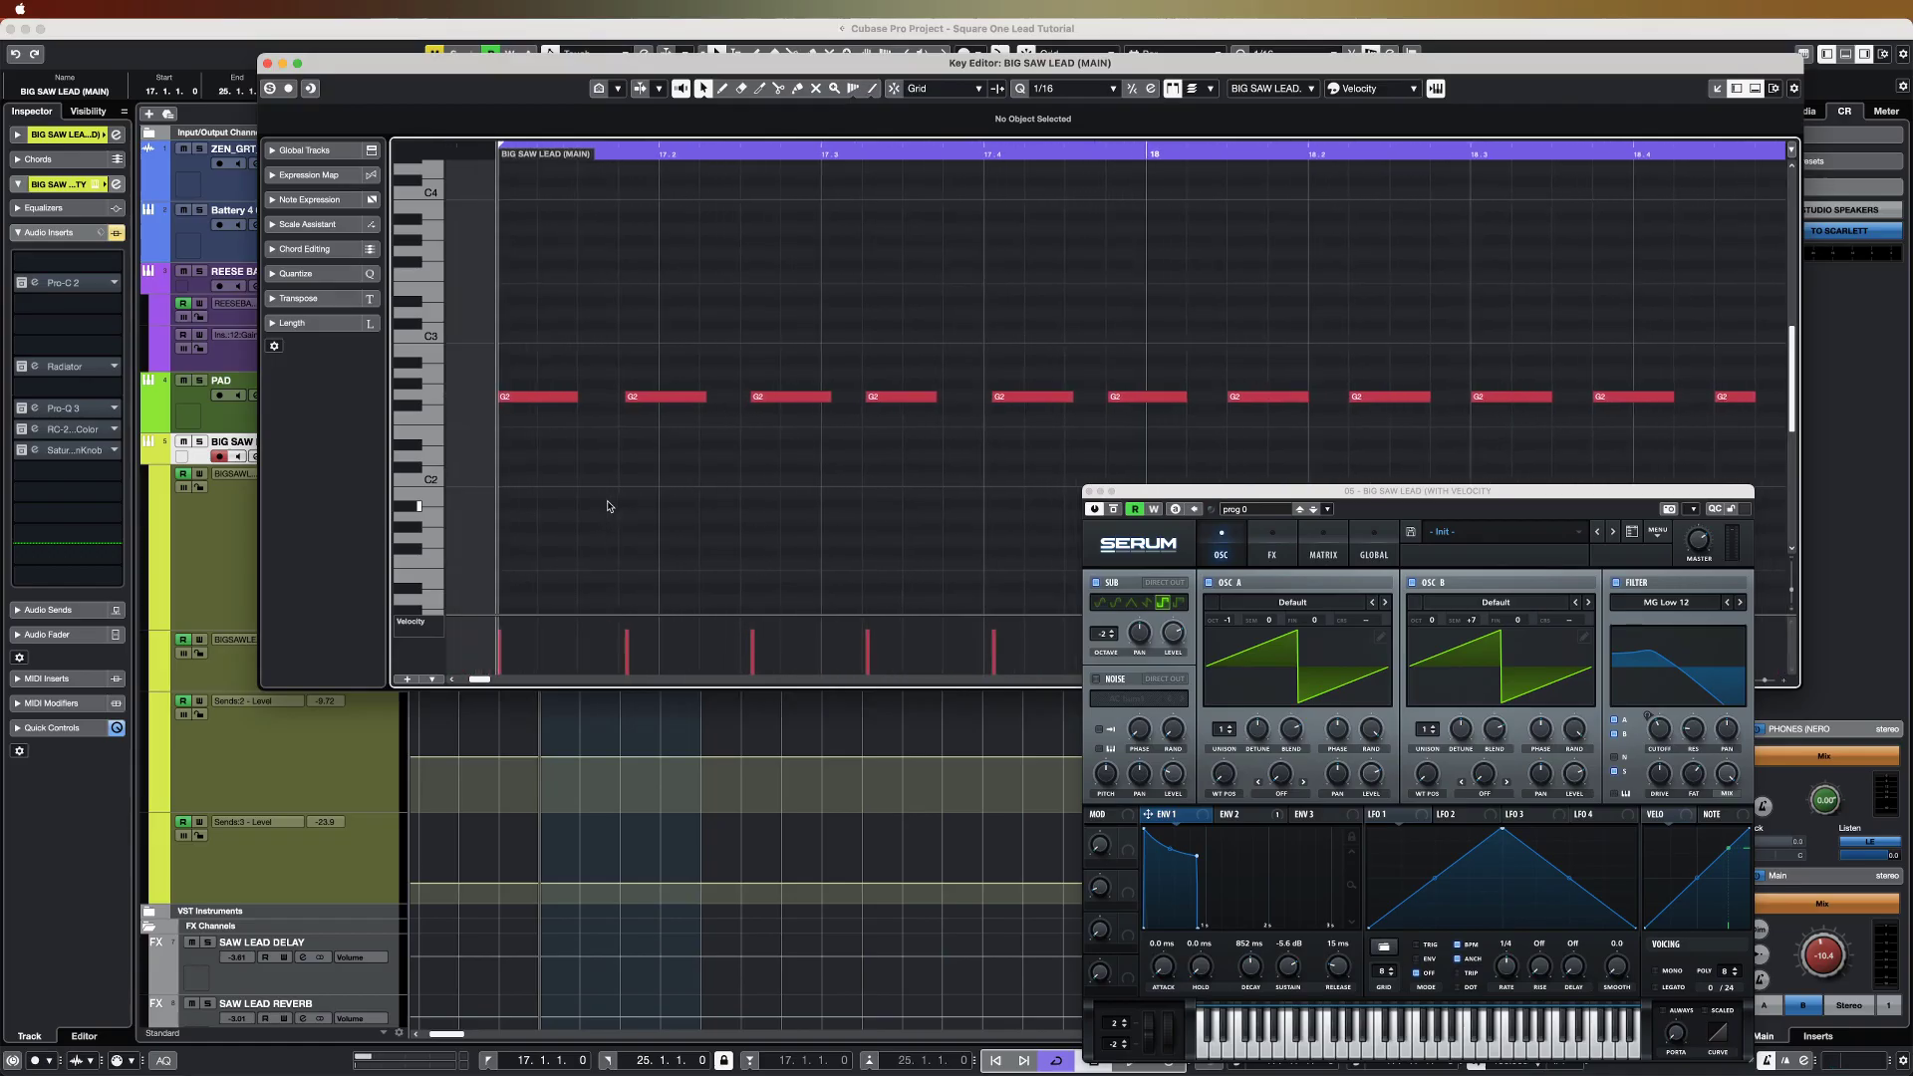
{"action": "left_click", "coordinate": [715, 397]}
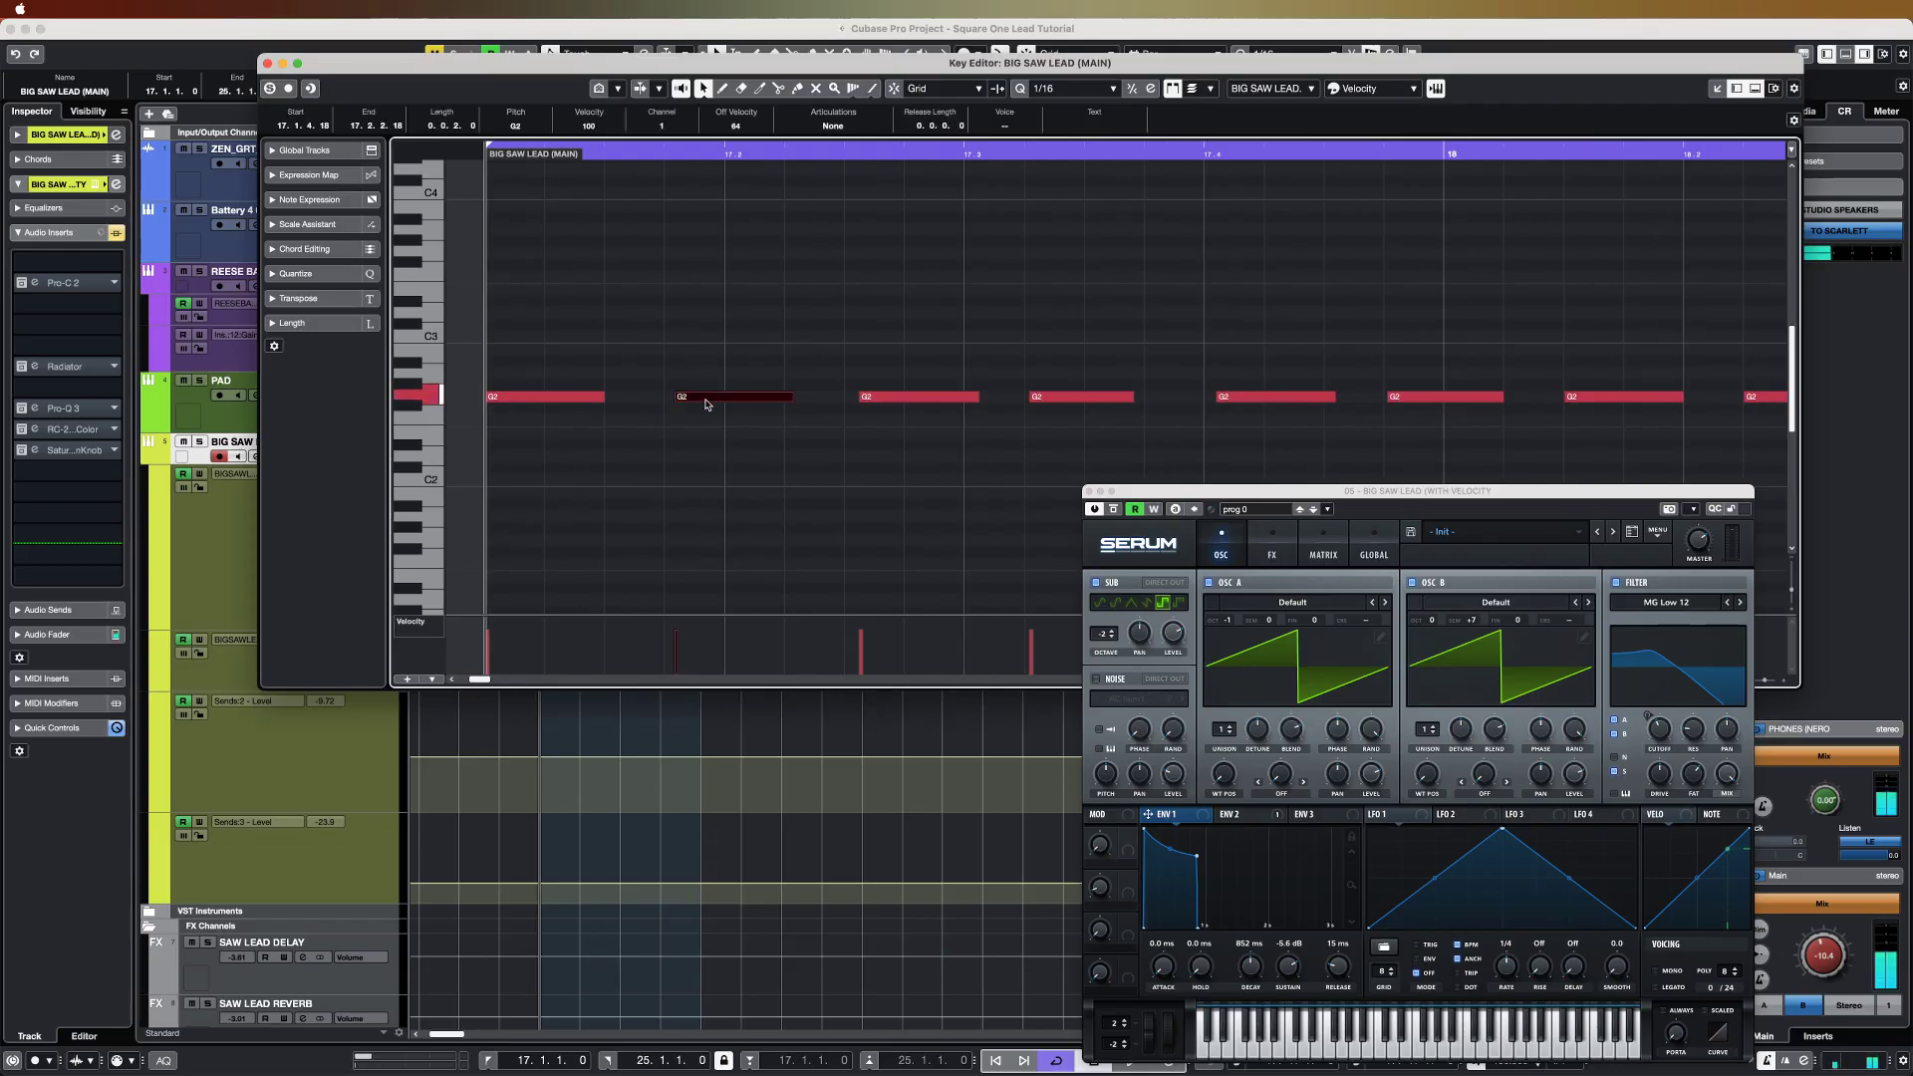
{"action": "left_click_drag", "start_coordinate": [715, 396], "coordinate": [702, 406]}
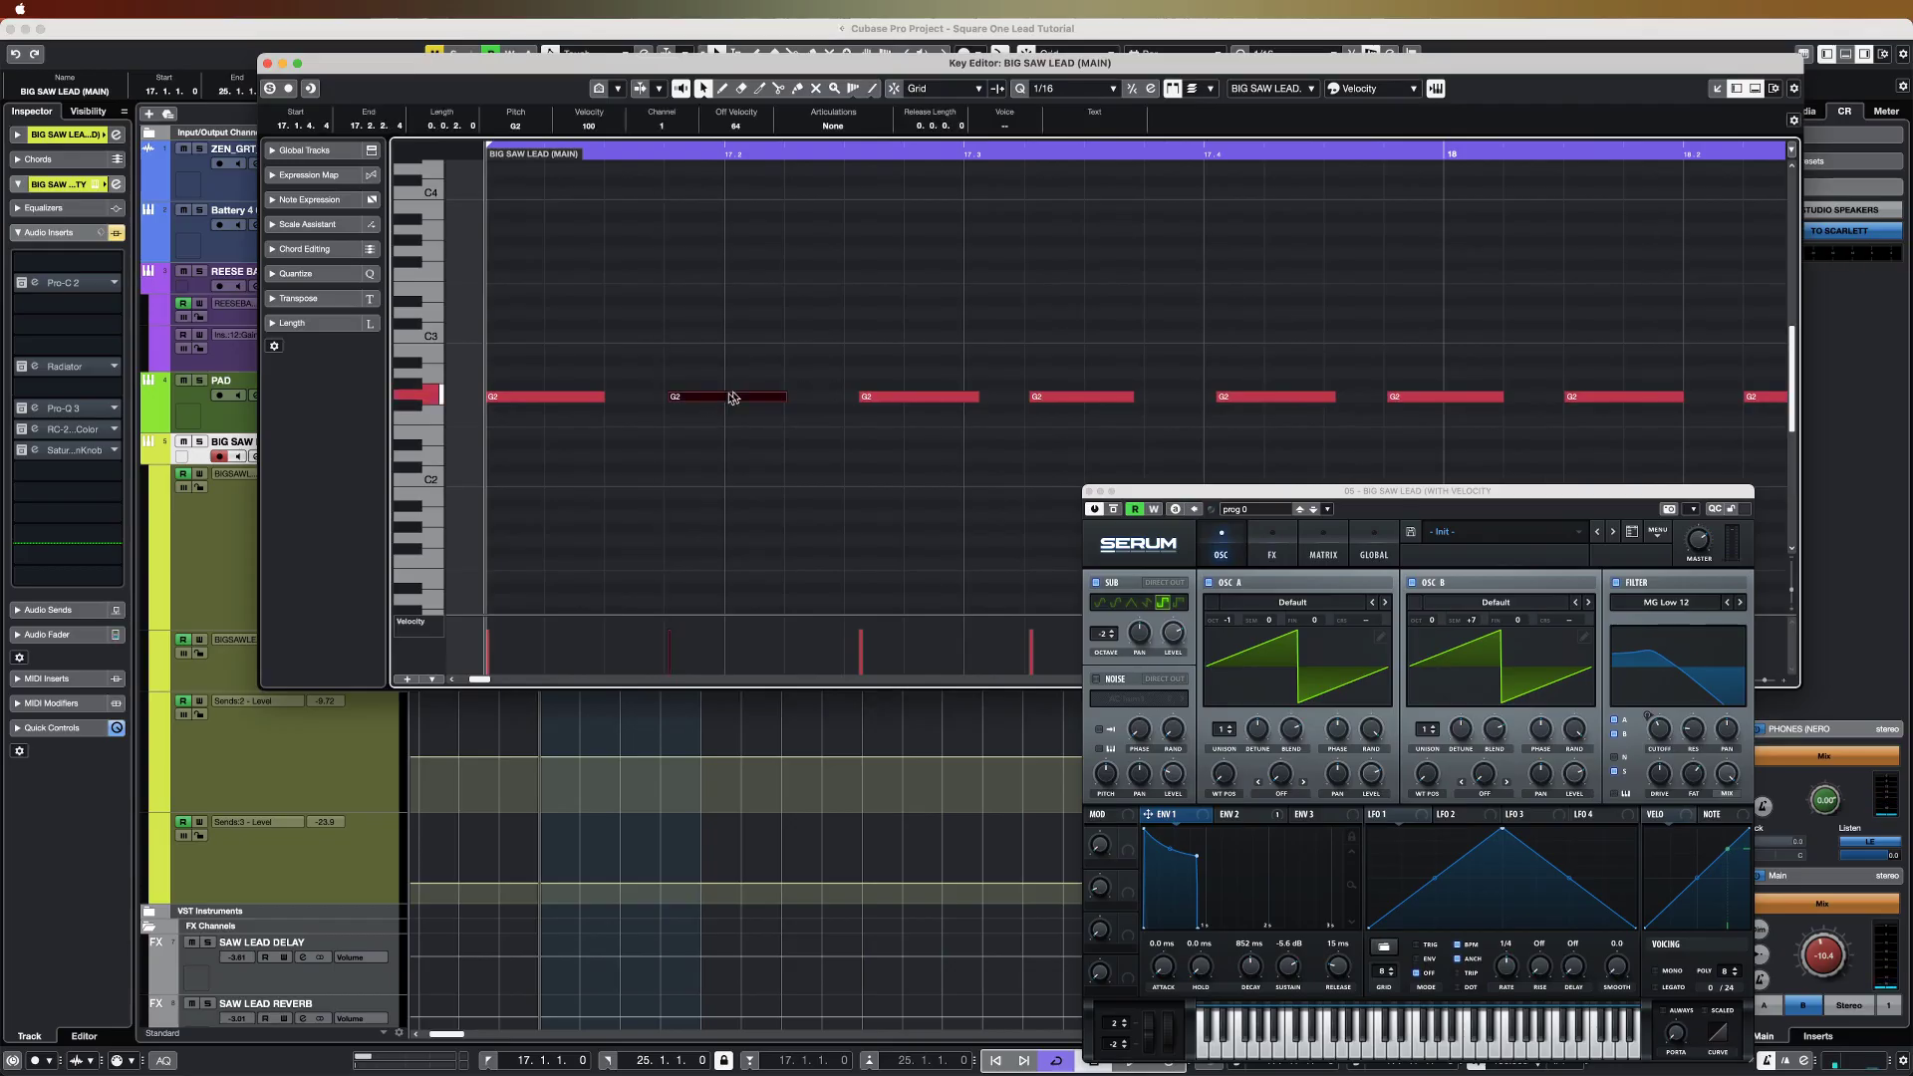
{"action": "left_click_drag", "start_coordinate": [883, 395], "coordinate": [877, 397]}
{"action": "left_click_drag", "start_coordinate": [690, 401], "coordinate": [699, 402]}
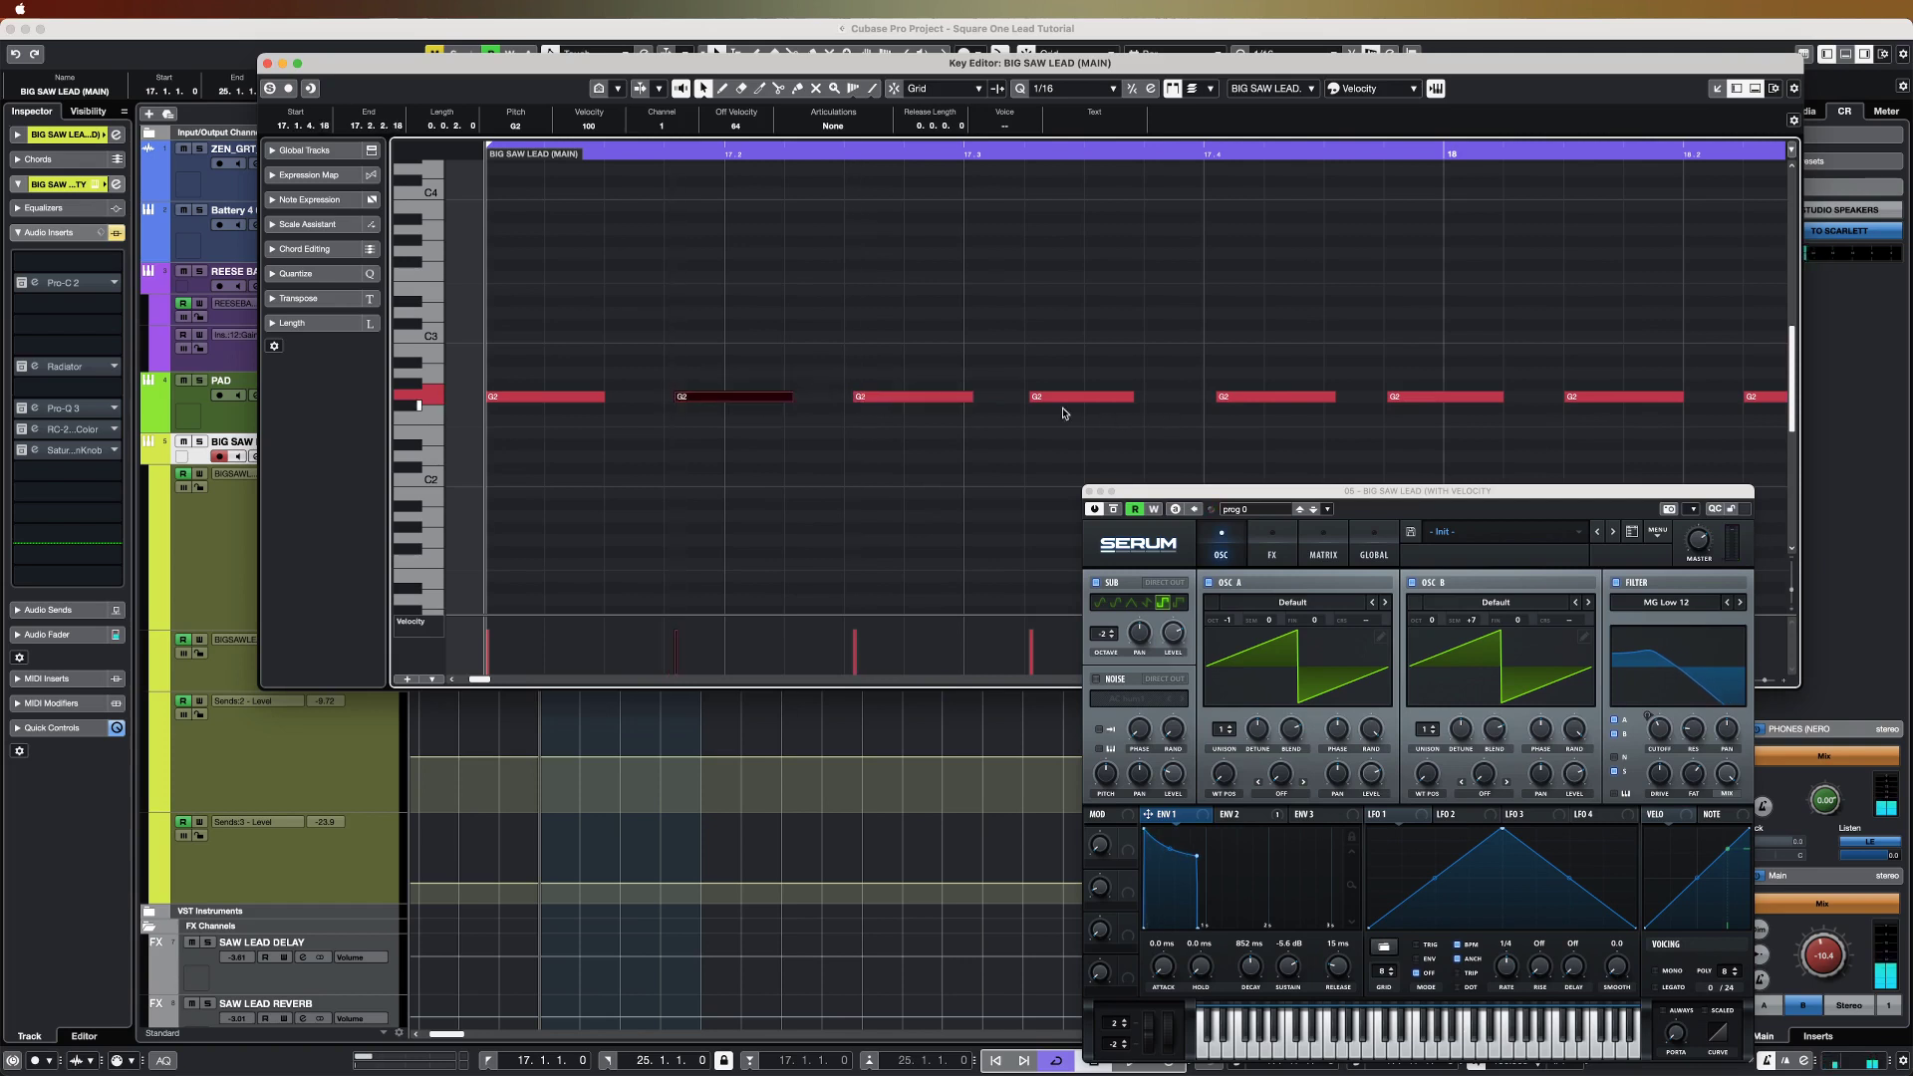
Step: Play the edited notes with the loop ending just before bar 19
{"action": "scroll", "coordinate": [990, 457], "scroll_direction": "down", "scroll_amount": 2}
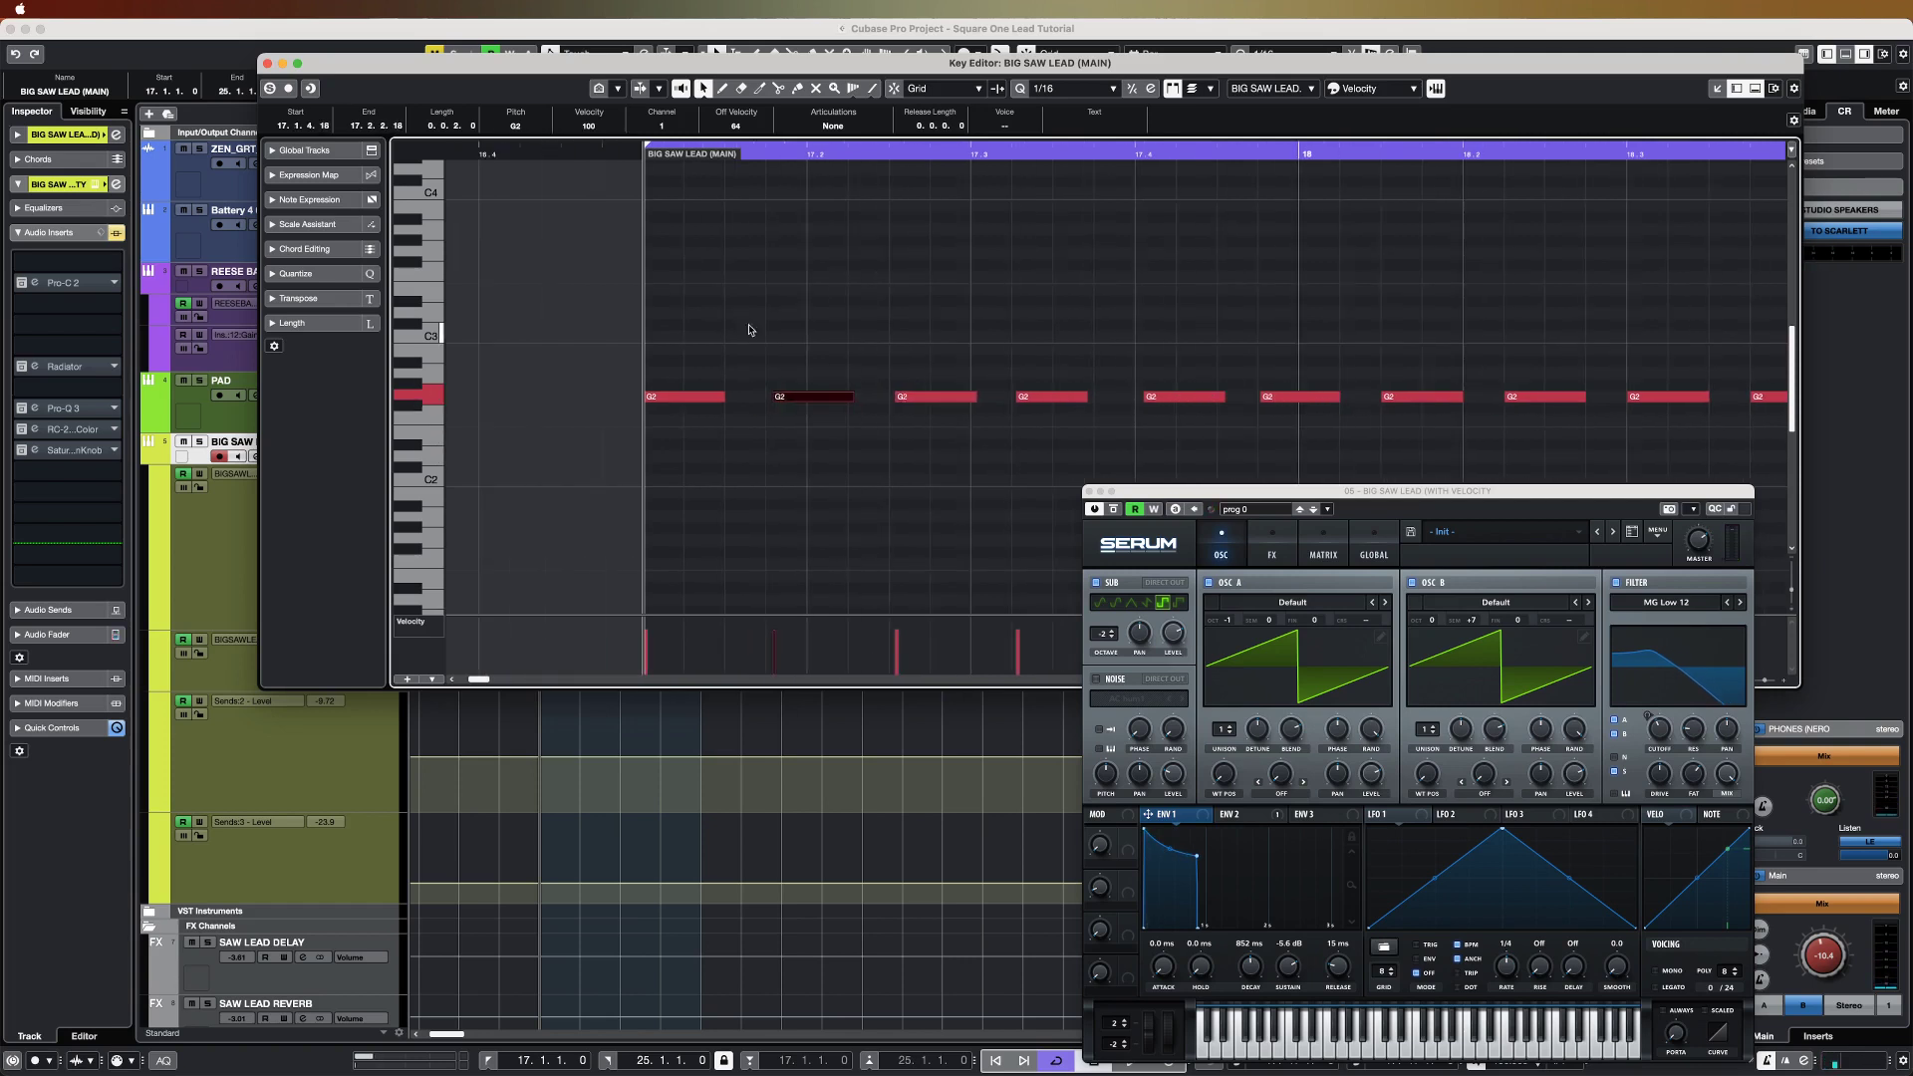
{"action": "key", "text": "space"}
{"action": "scroll", "coordinate": [1340, 413], "scroll_direction": "down", "scroll_amount": 1}
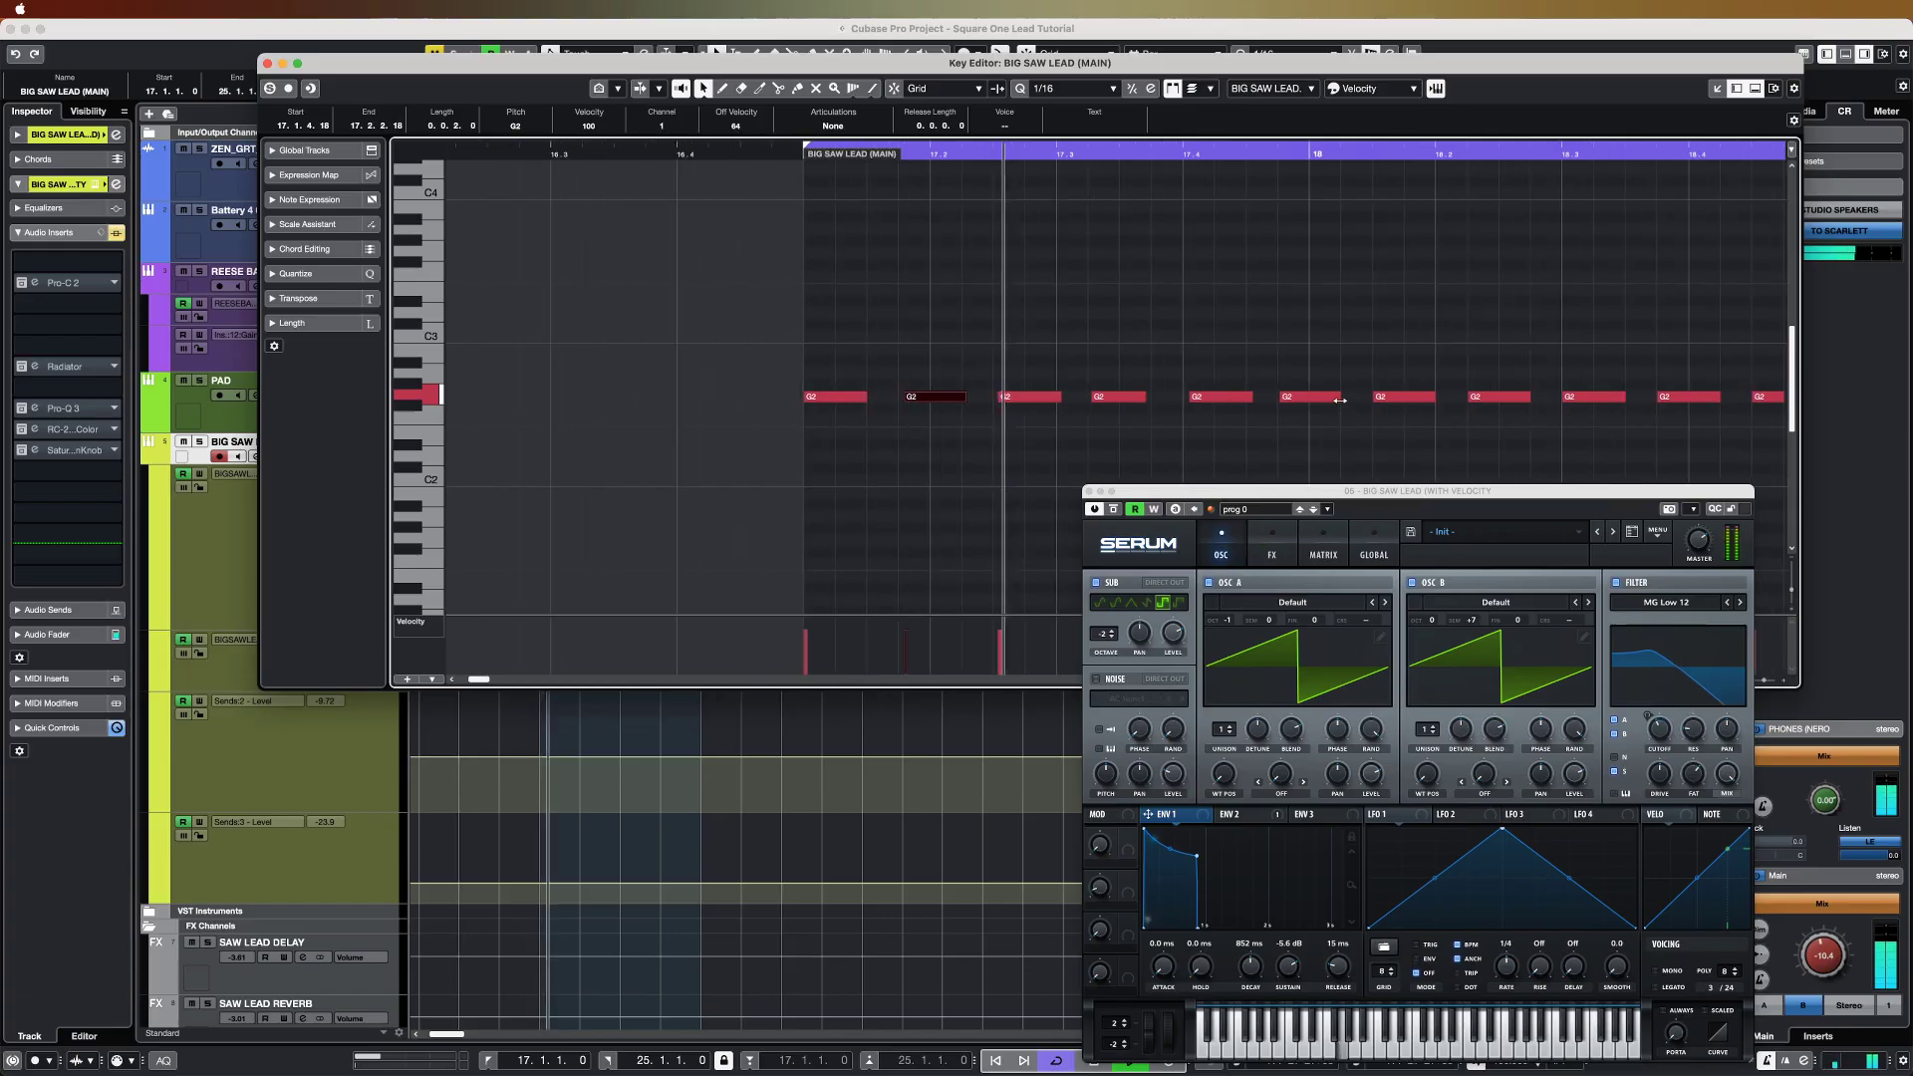
{"action": "scroll", "coordinate": [1623, 282], "scroll_direction": "down", "scroll_amount": 2}
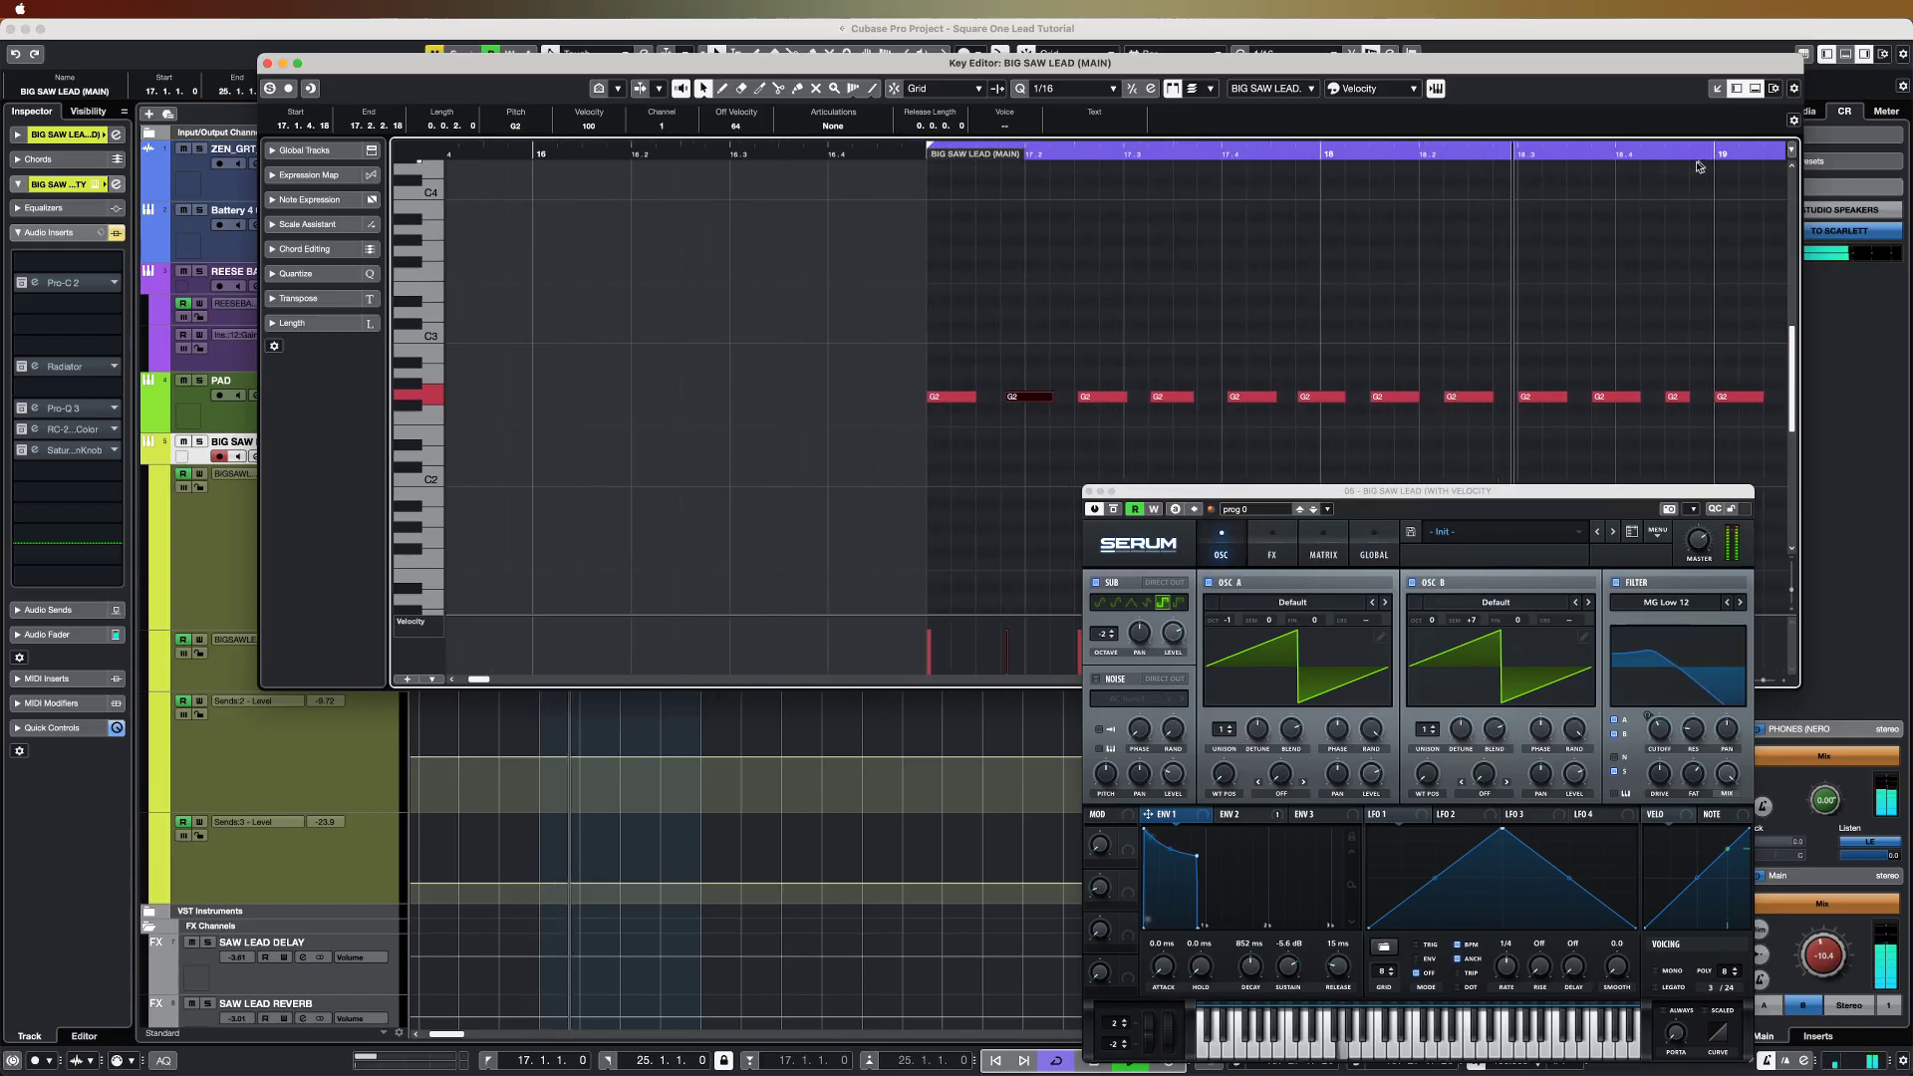
{"action": "left_click", "coordinate": [1712, 157], "text": "alt"}
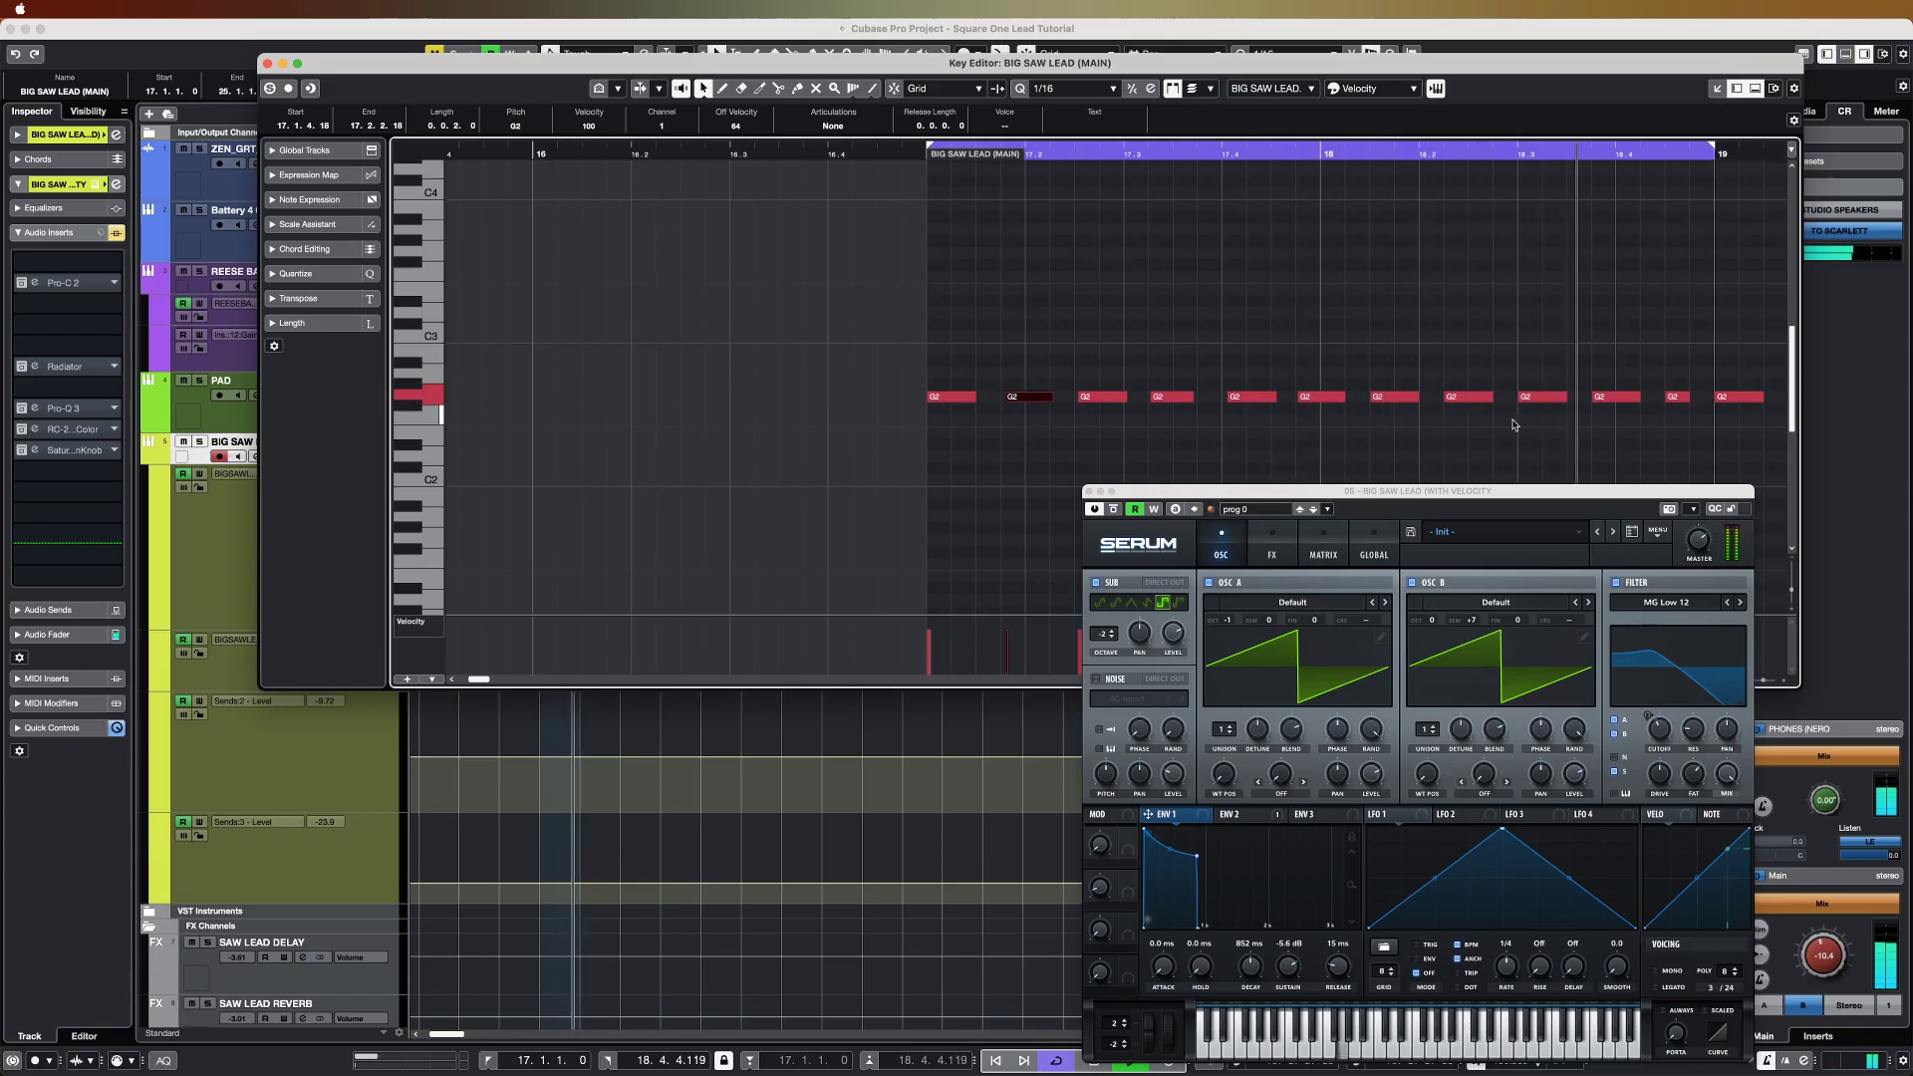
{"action": "scroll", "coordinate": [1540, 413], "scroll_direction": "up", "scroll_amount": 1}
Step: Shift the short G2 note near bar 18's end slightly later and close the editor
{"action": "left_click", "coordinate": [1545, 397]}
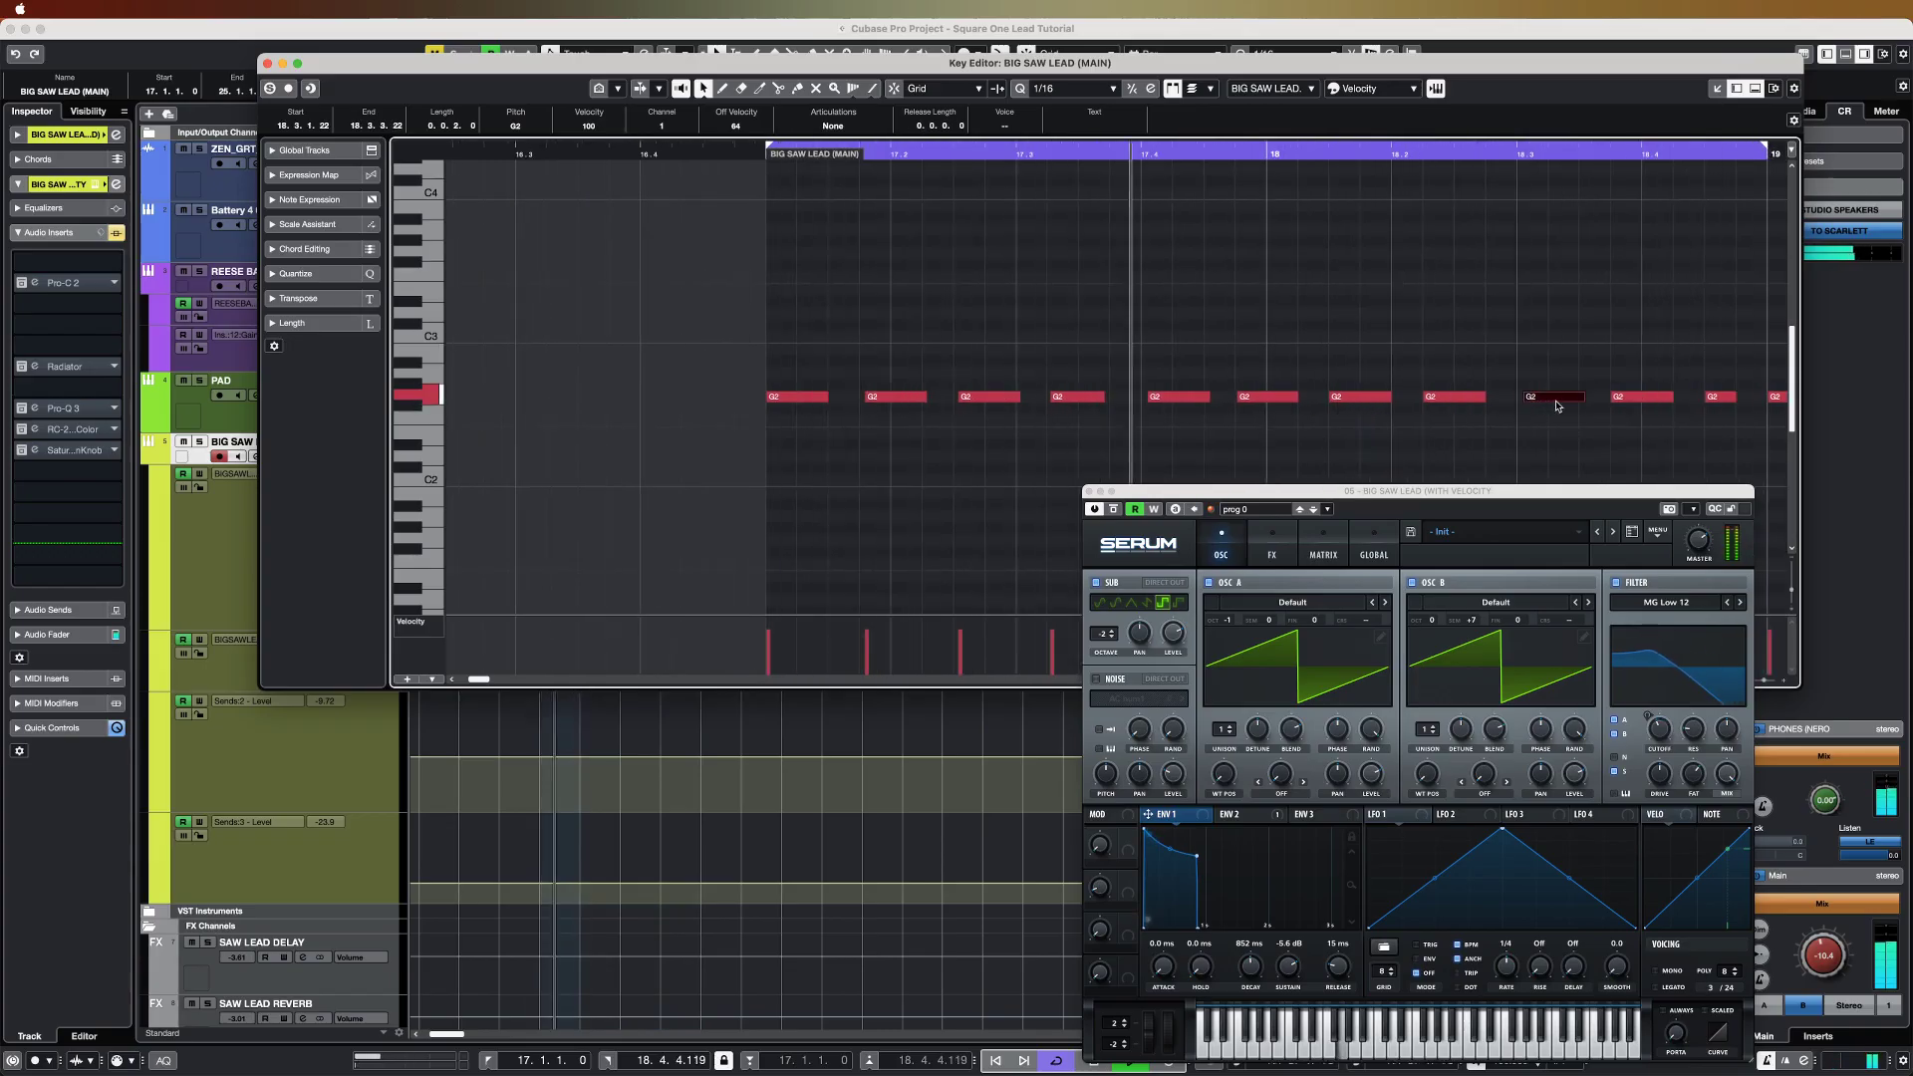
{"action": "scroll", "coordinate": [1634, 420], "scroll_direction": "right", "scroll_amount": 2}
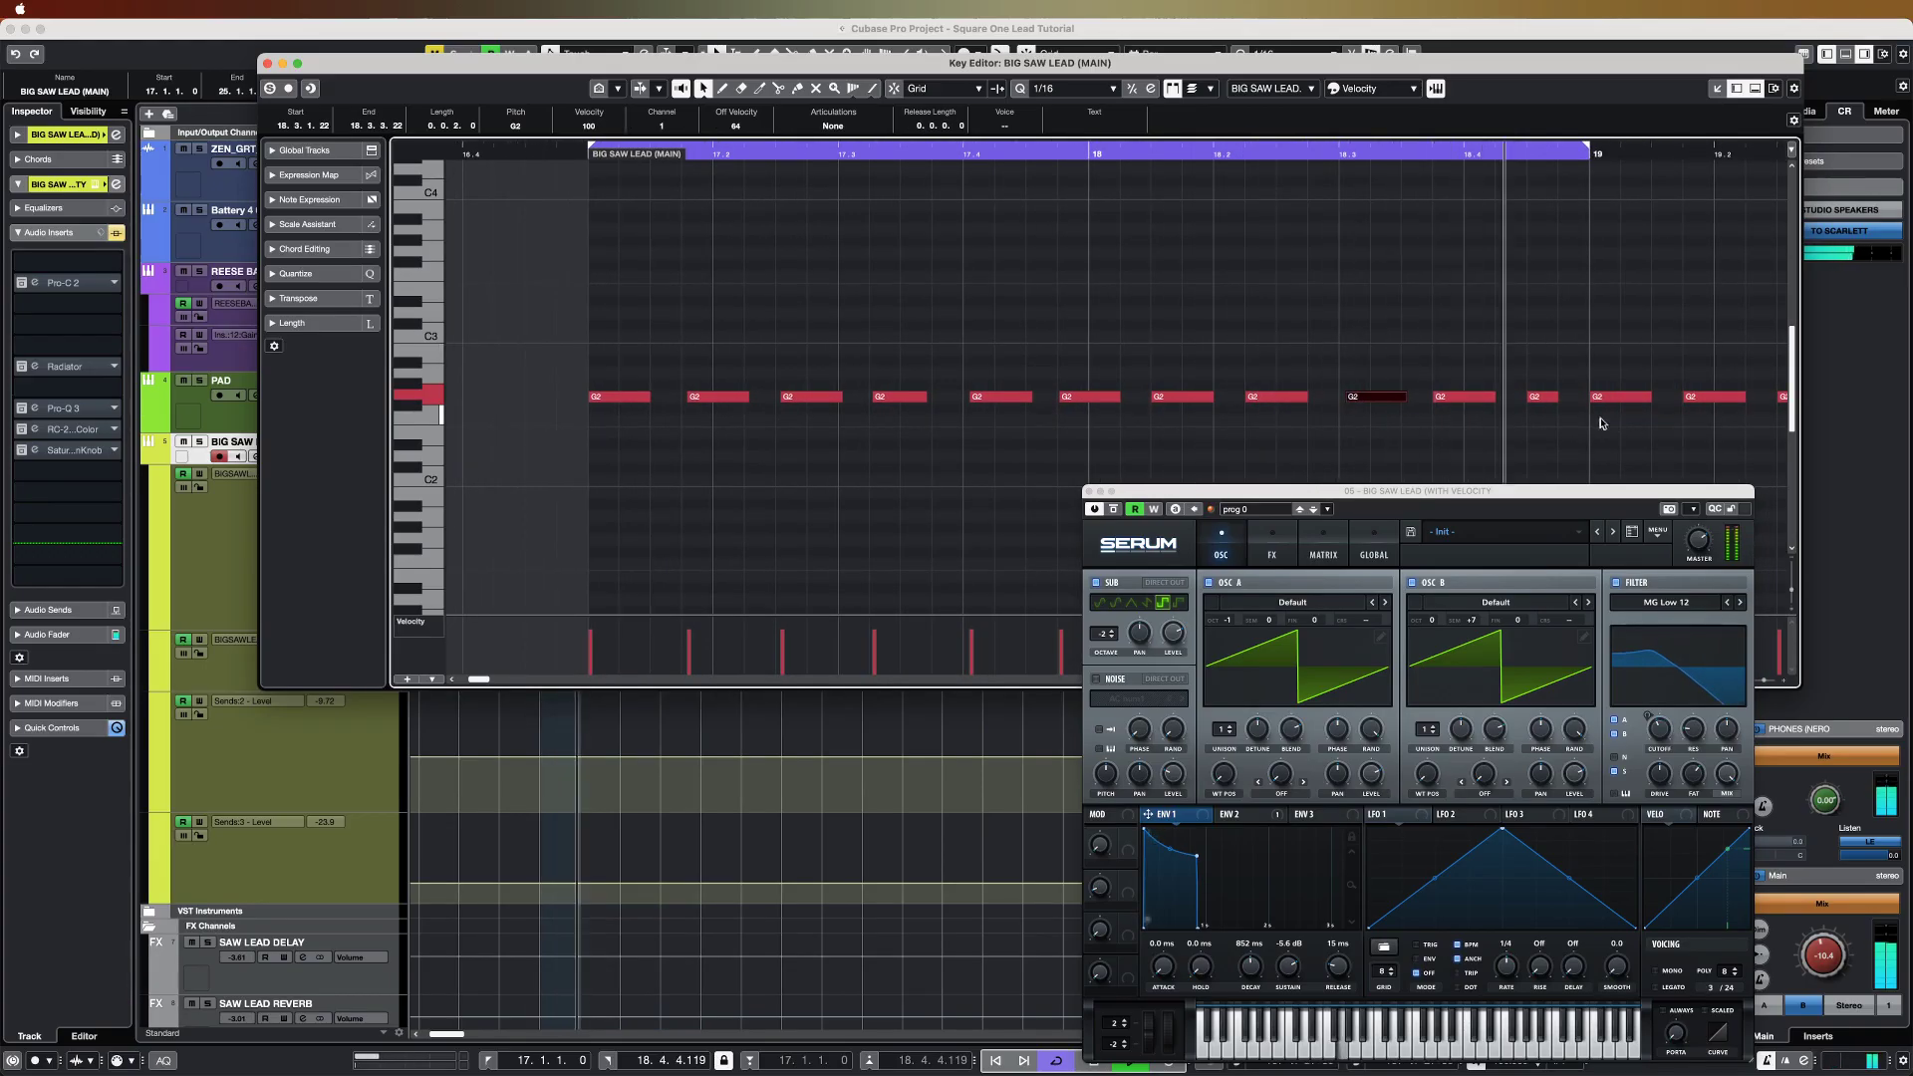
{"action": "left_click", "coordinate": [1538, 398]}
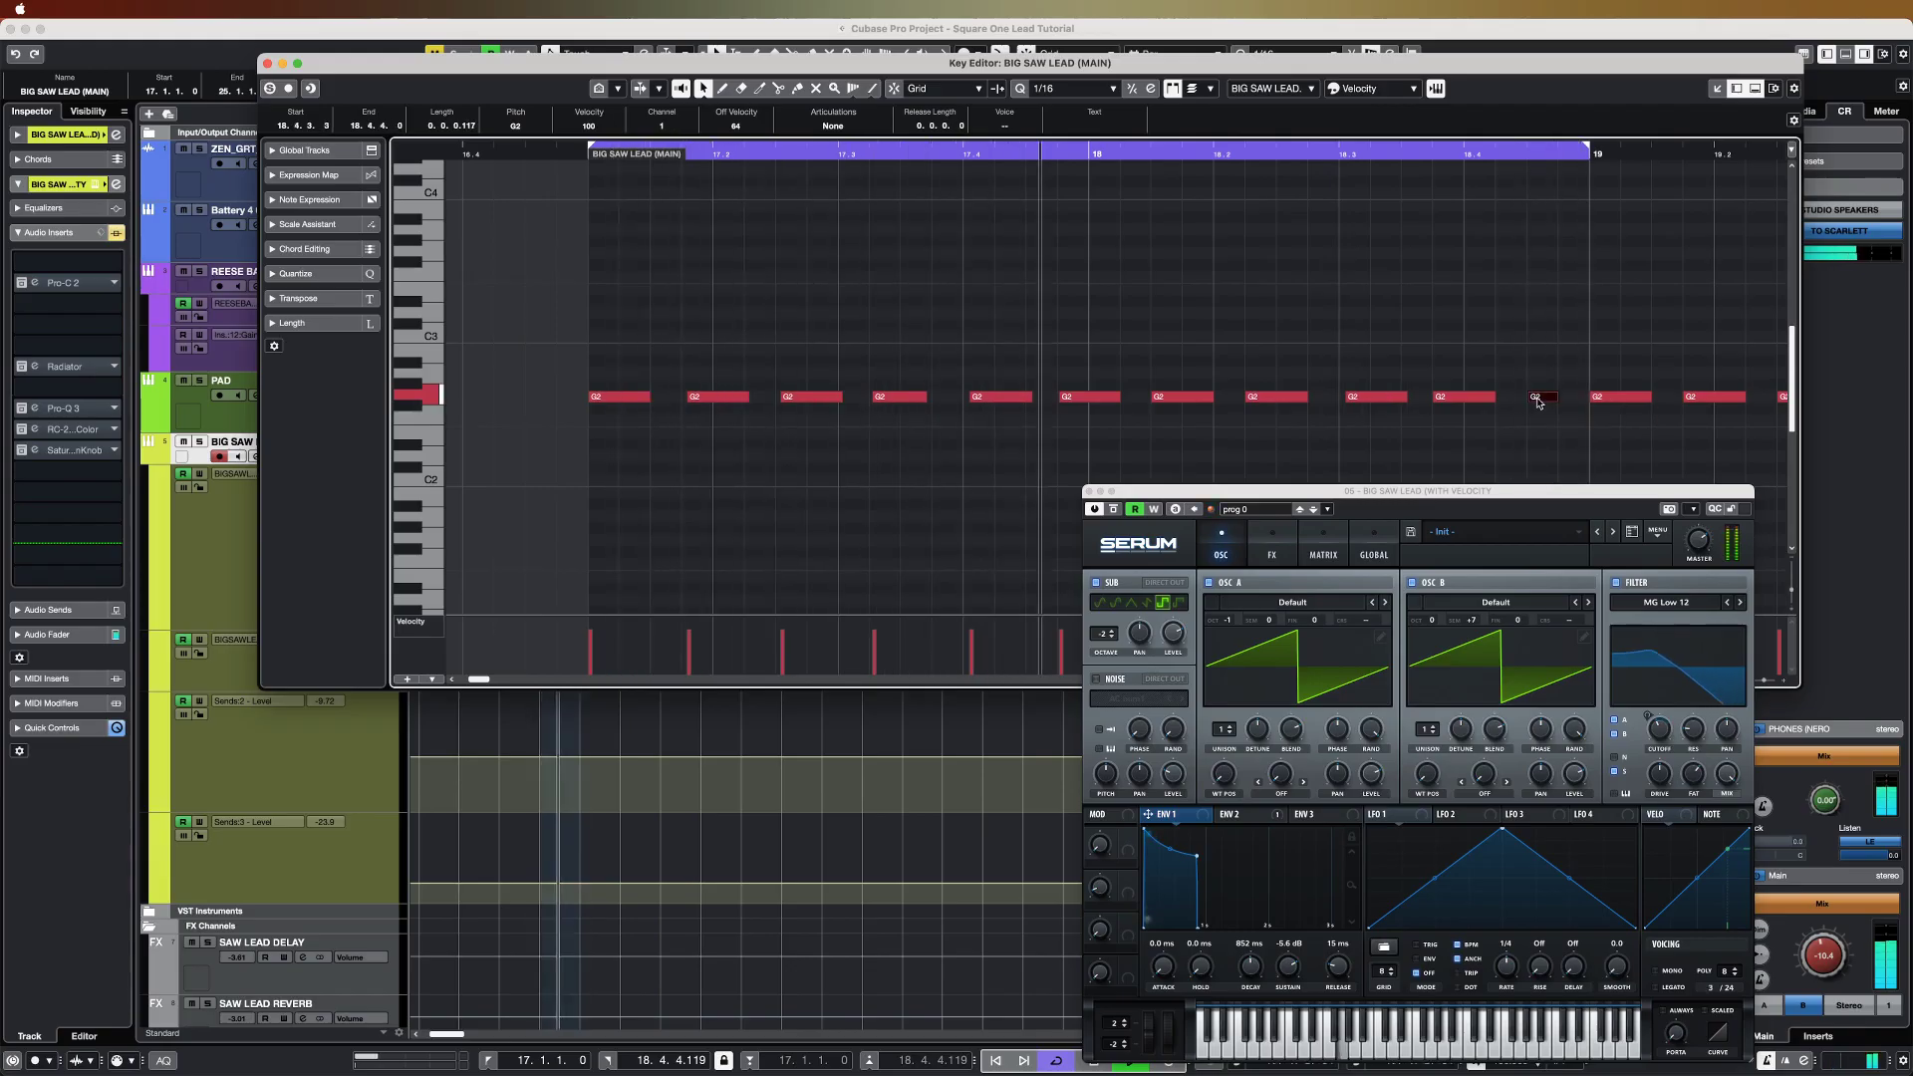
{"action": "left_click_drag", "start_coordinate": [1539, 402], "coordinate": [1545, 402]}
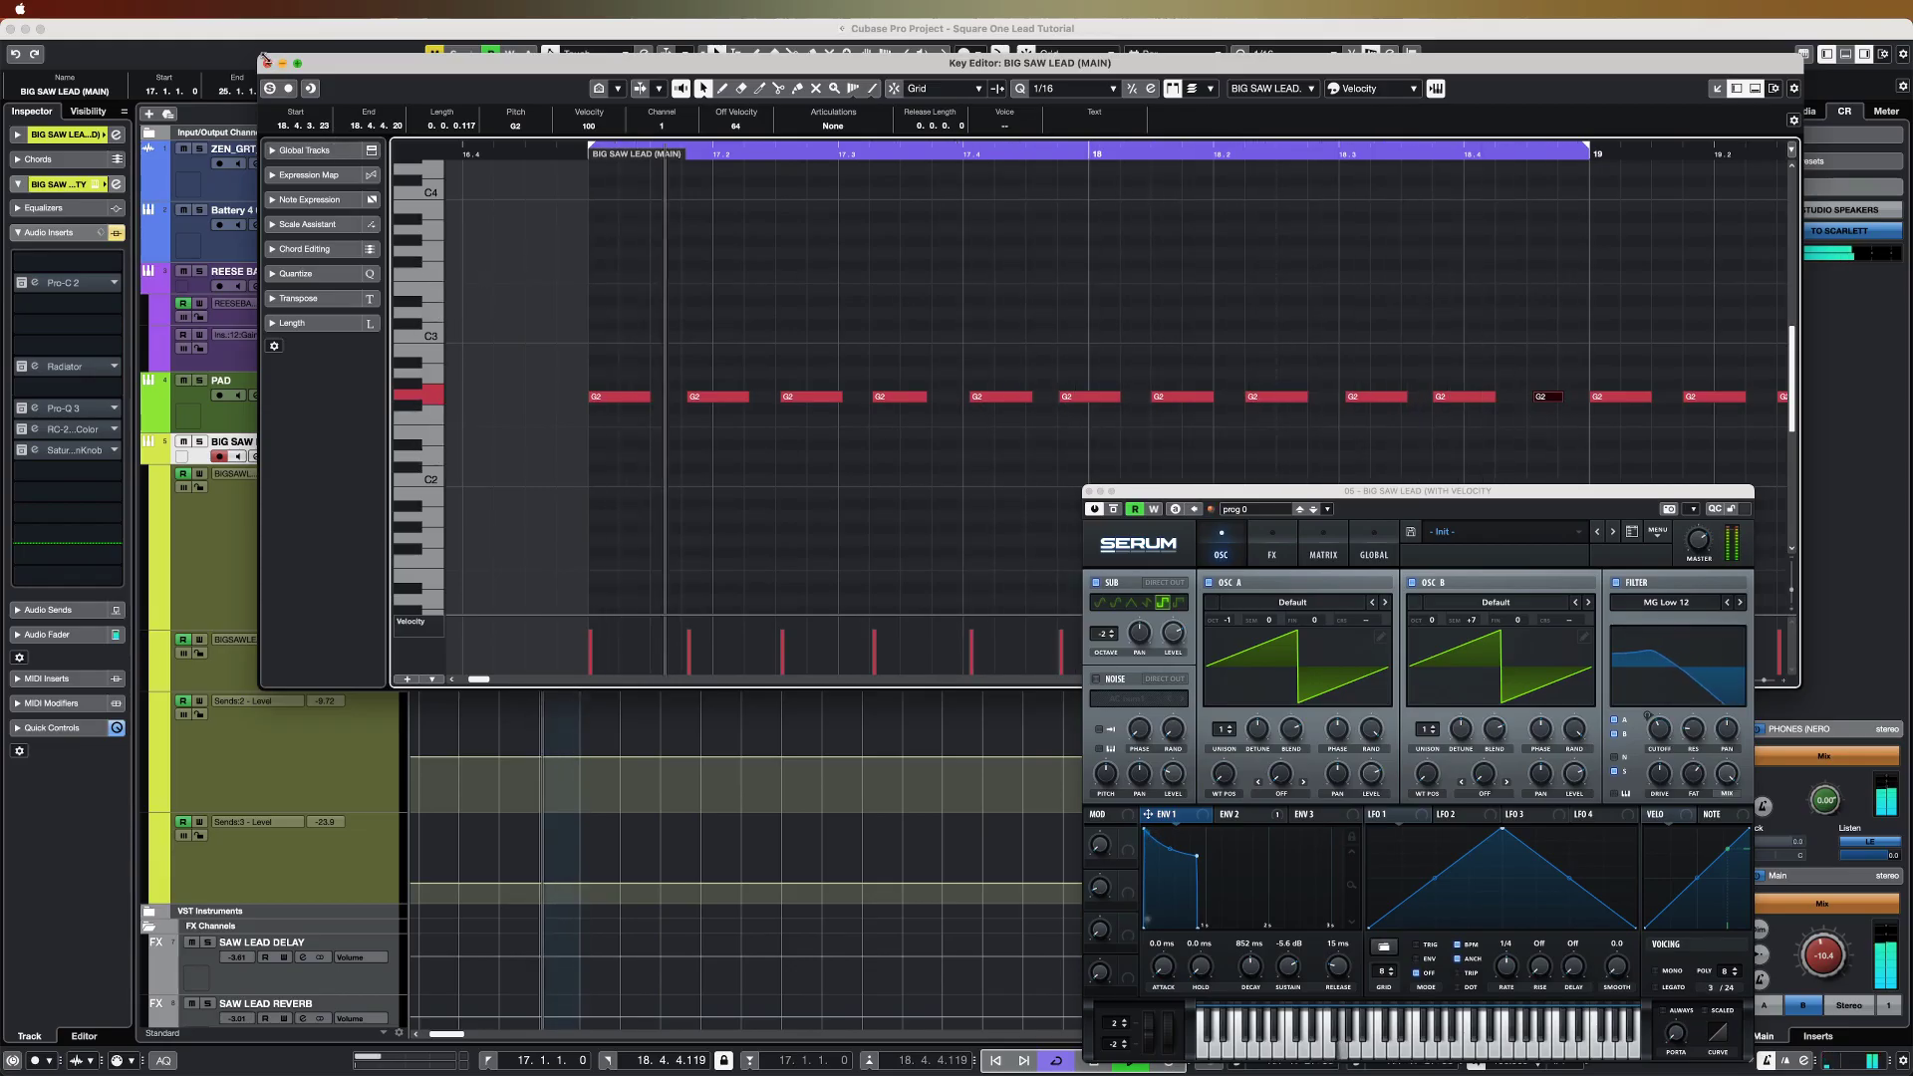
{"action": "key", "text": "super+w"}
Step: Open the Diva 01 part's notes zoomed to bars 33–35 and play them from bar 33
{"action": "left_click", "coordinate": [937, 456]}
{"action": "double_click", "coordinate": [937, 455]}
{"action": "key", "text": "super+w"}
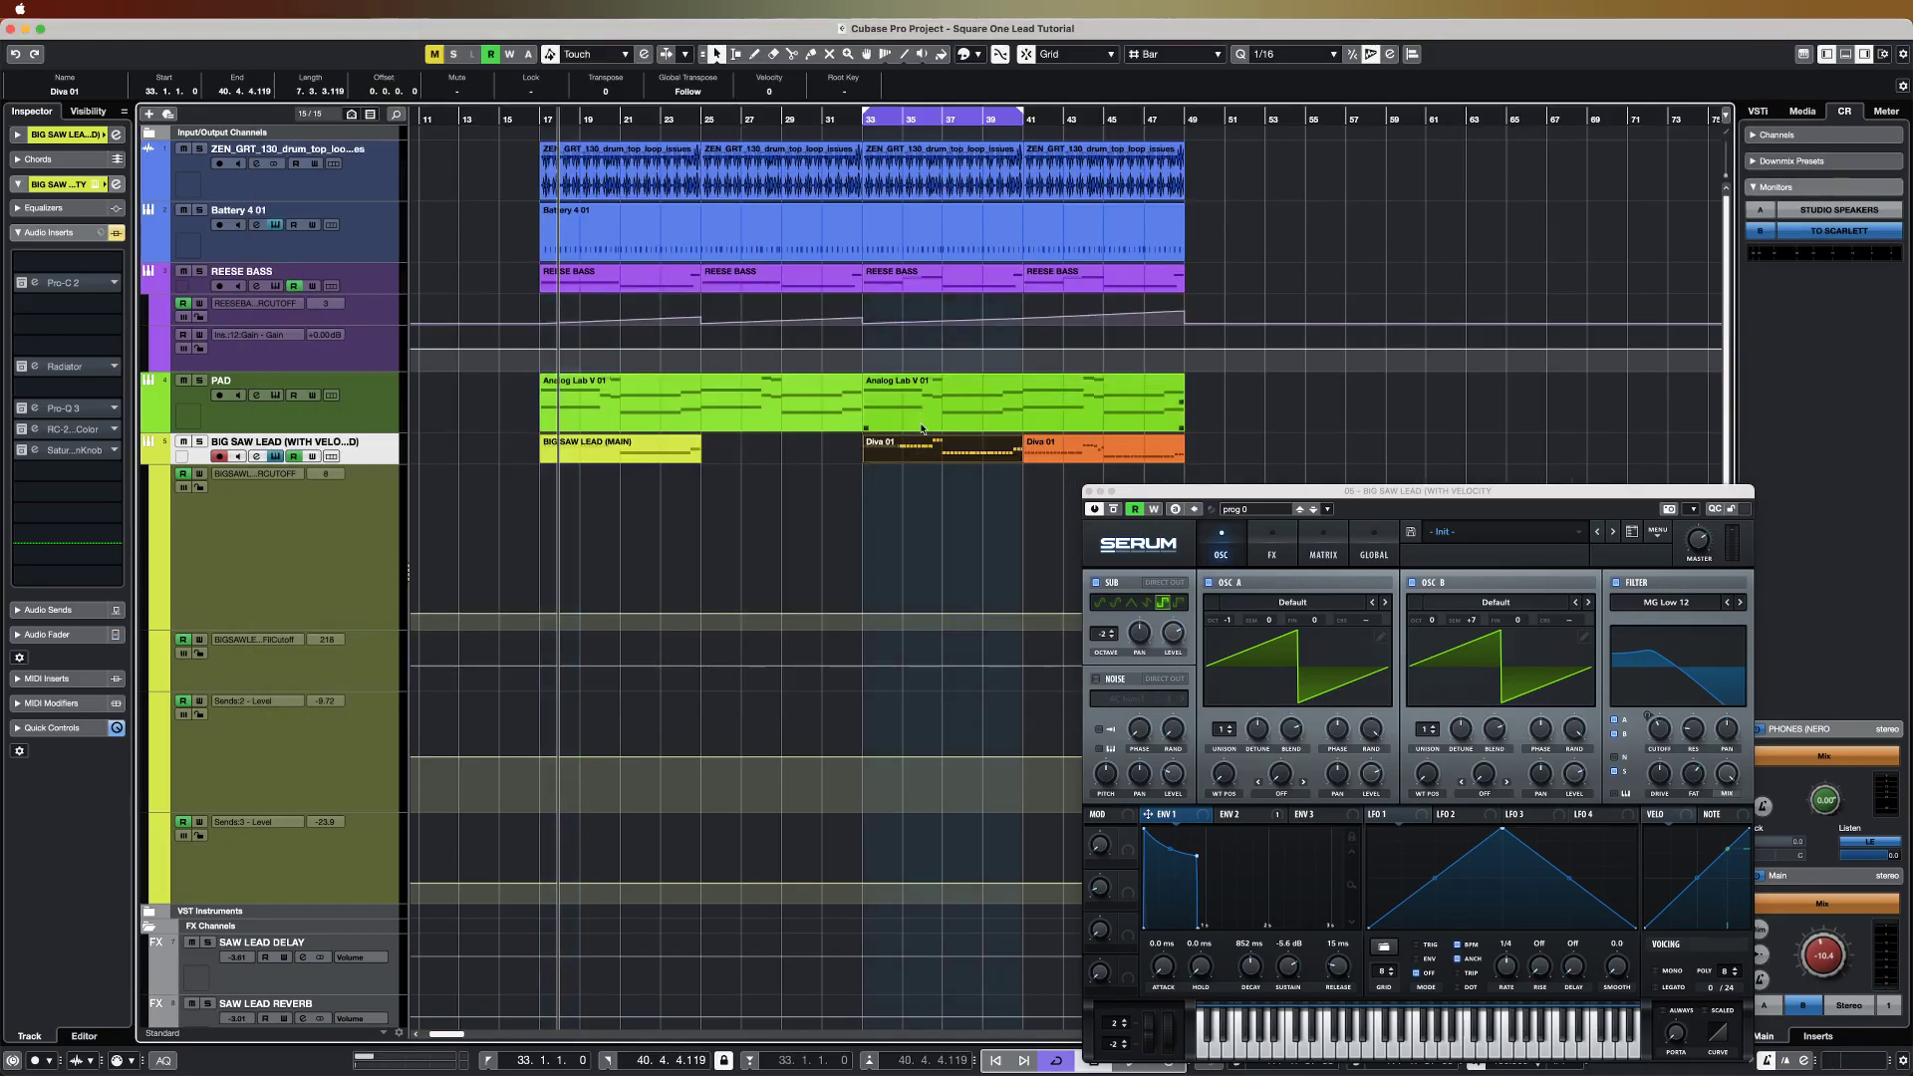
{"action": "double_click", "coordinate": [925, 444]}
{"action": "key", "text": "h"}
{"action": "key", "text": "h"}
{"action": "key", "text": "h"}
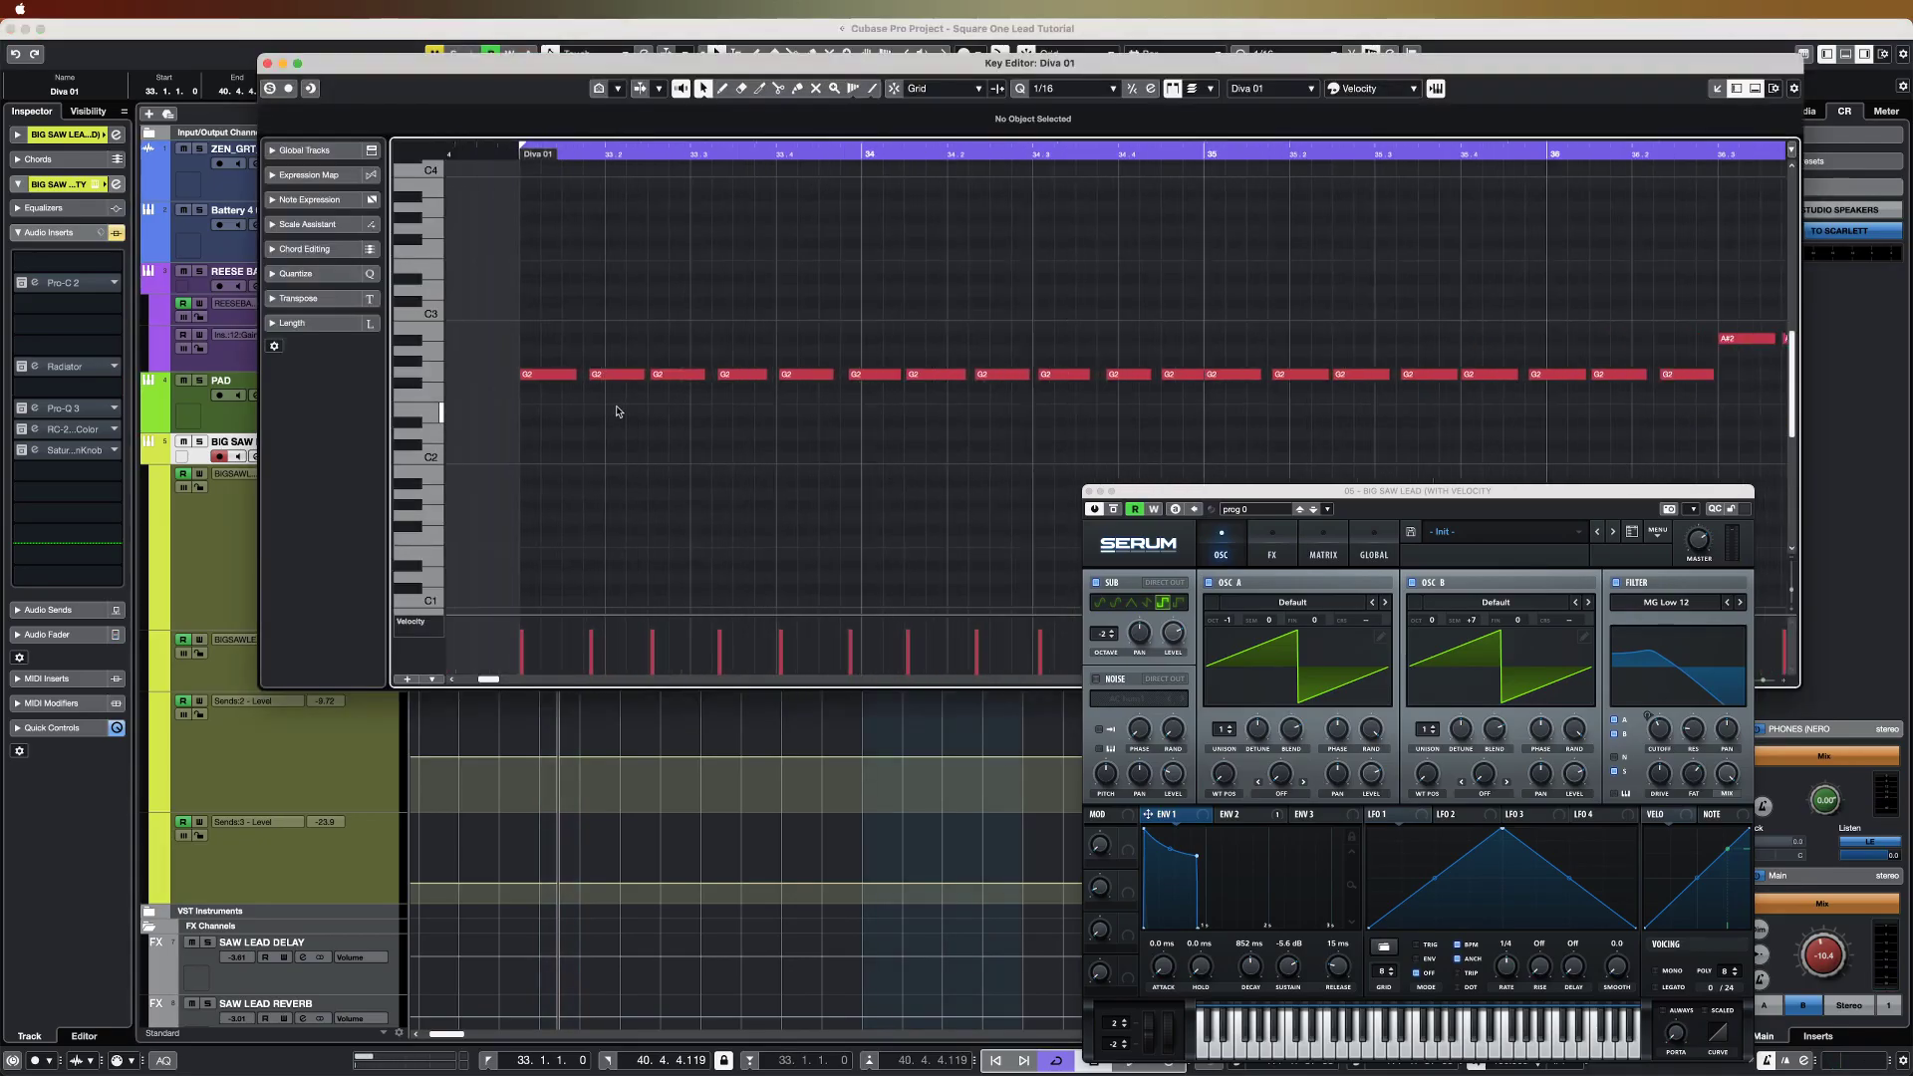
{"action": "key", "text": "h"}
{"action": "key", "text": "h"}
{"action": "scroll", "coordinate": [620, 411], "scroll_direction": "left", "scroll_amount": 2}
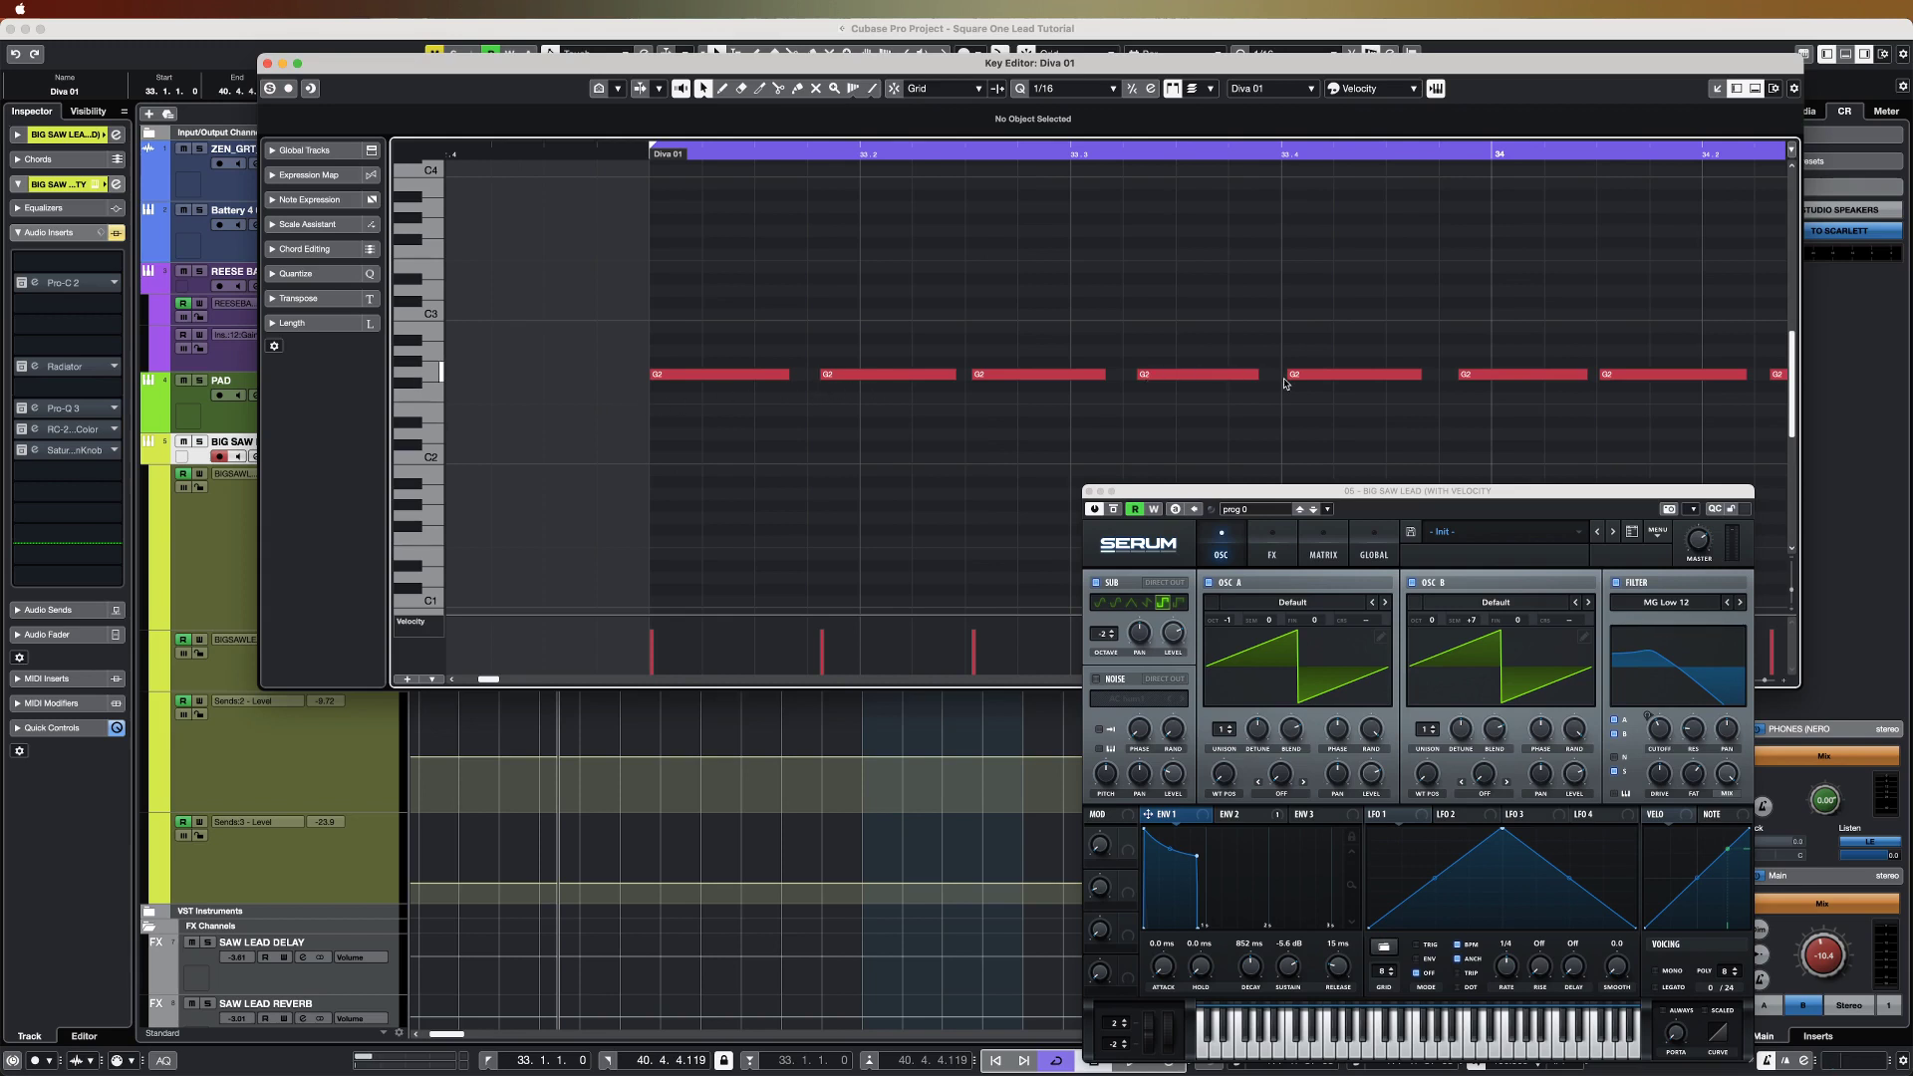
{"action": "scroll", "coordinate": [1284, 383], "scroll_direction": "right", "scroll_amount": 2}
{"action": "key", "text": "space"}
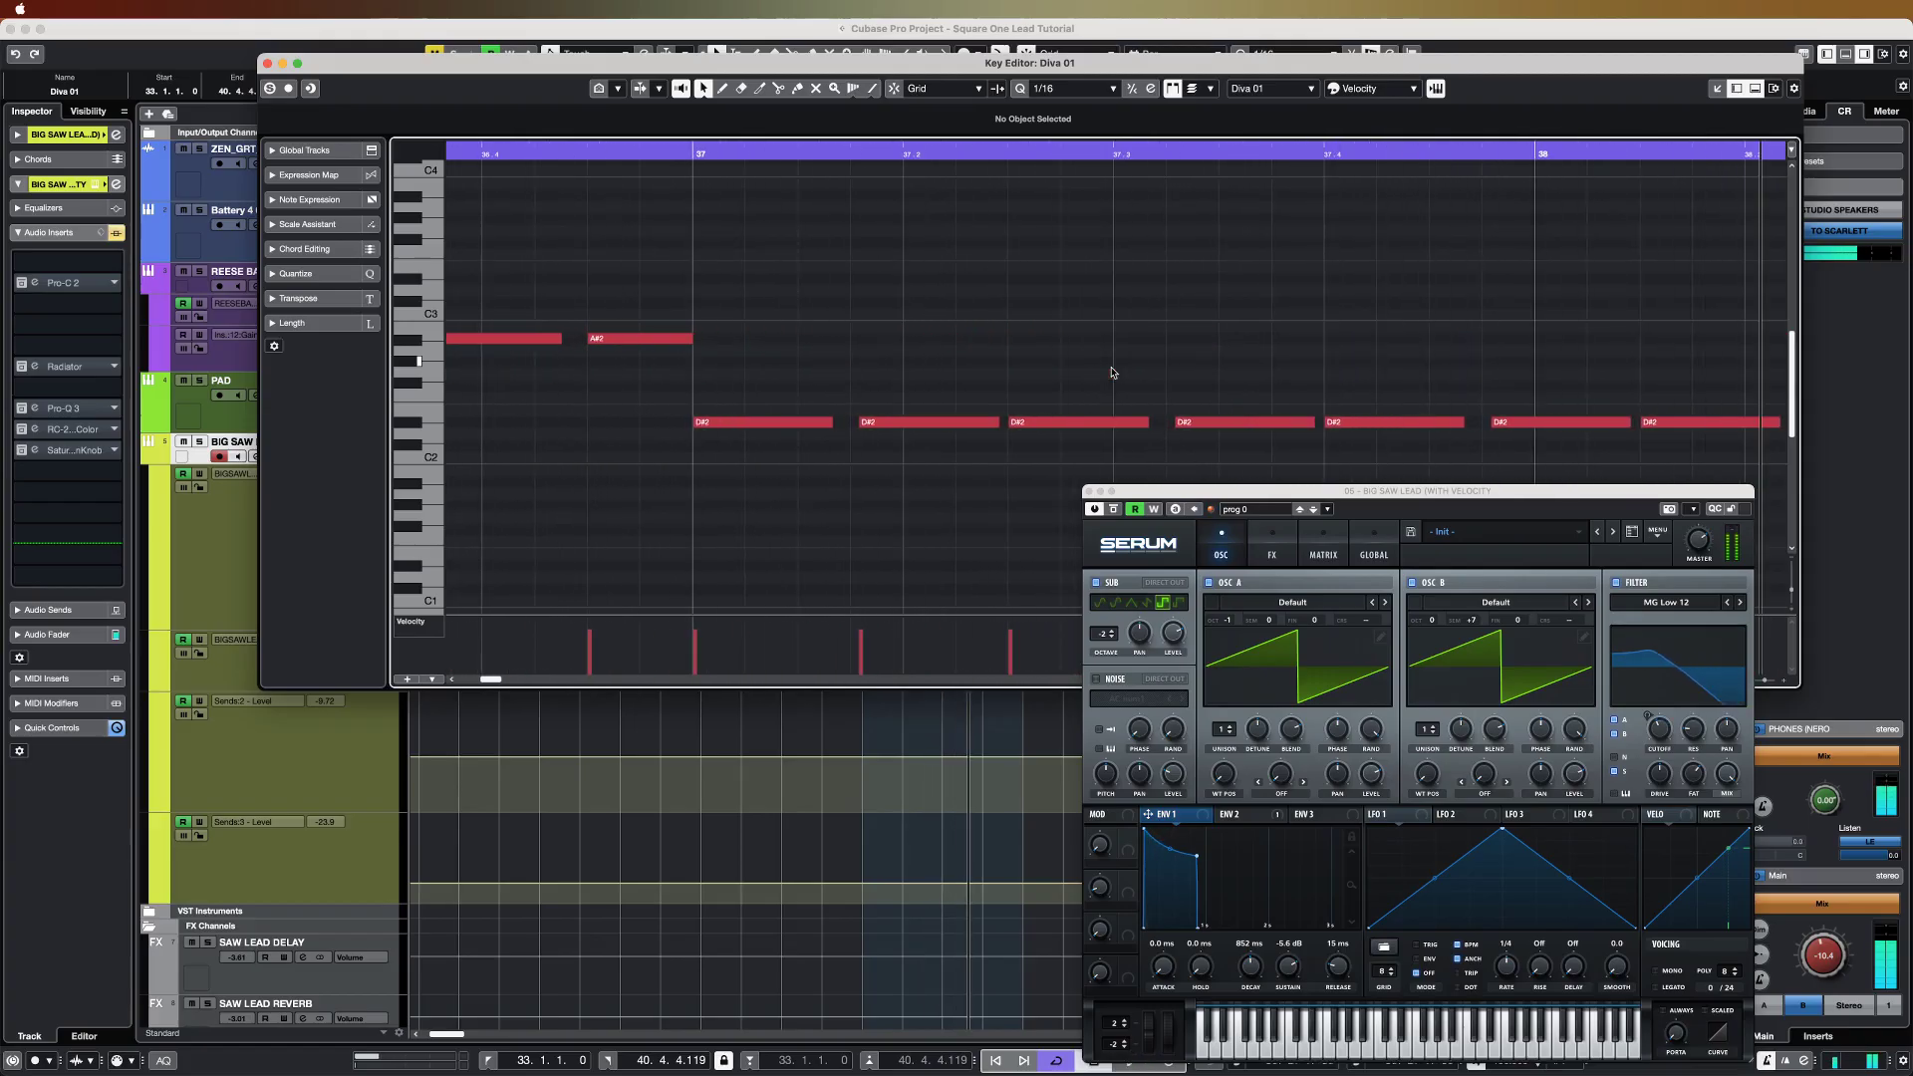
{"action": "key", "text": "space"}
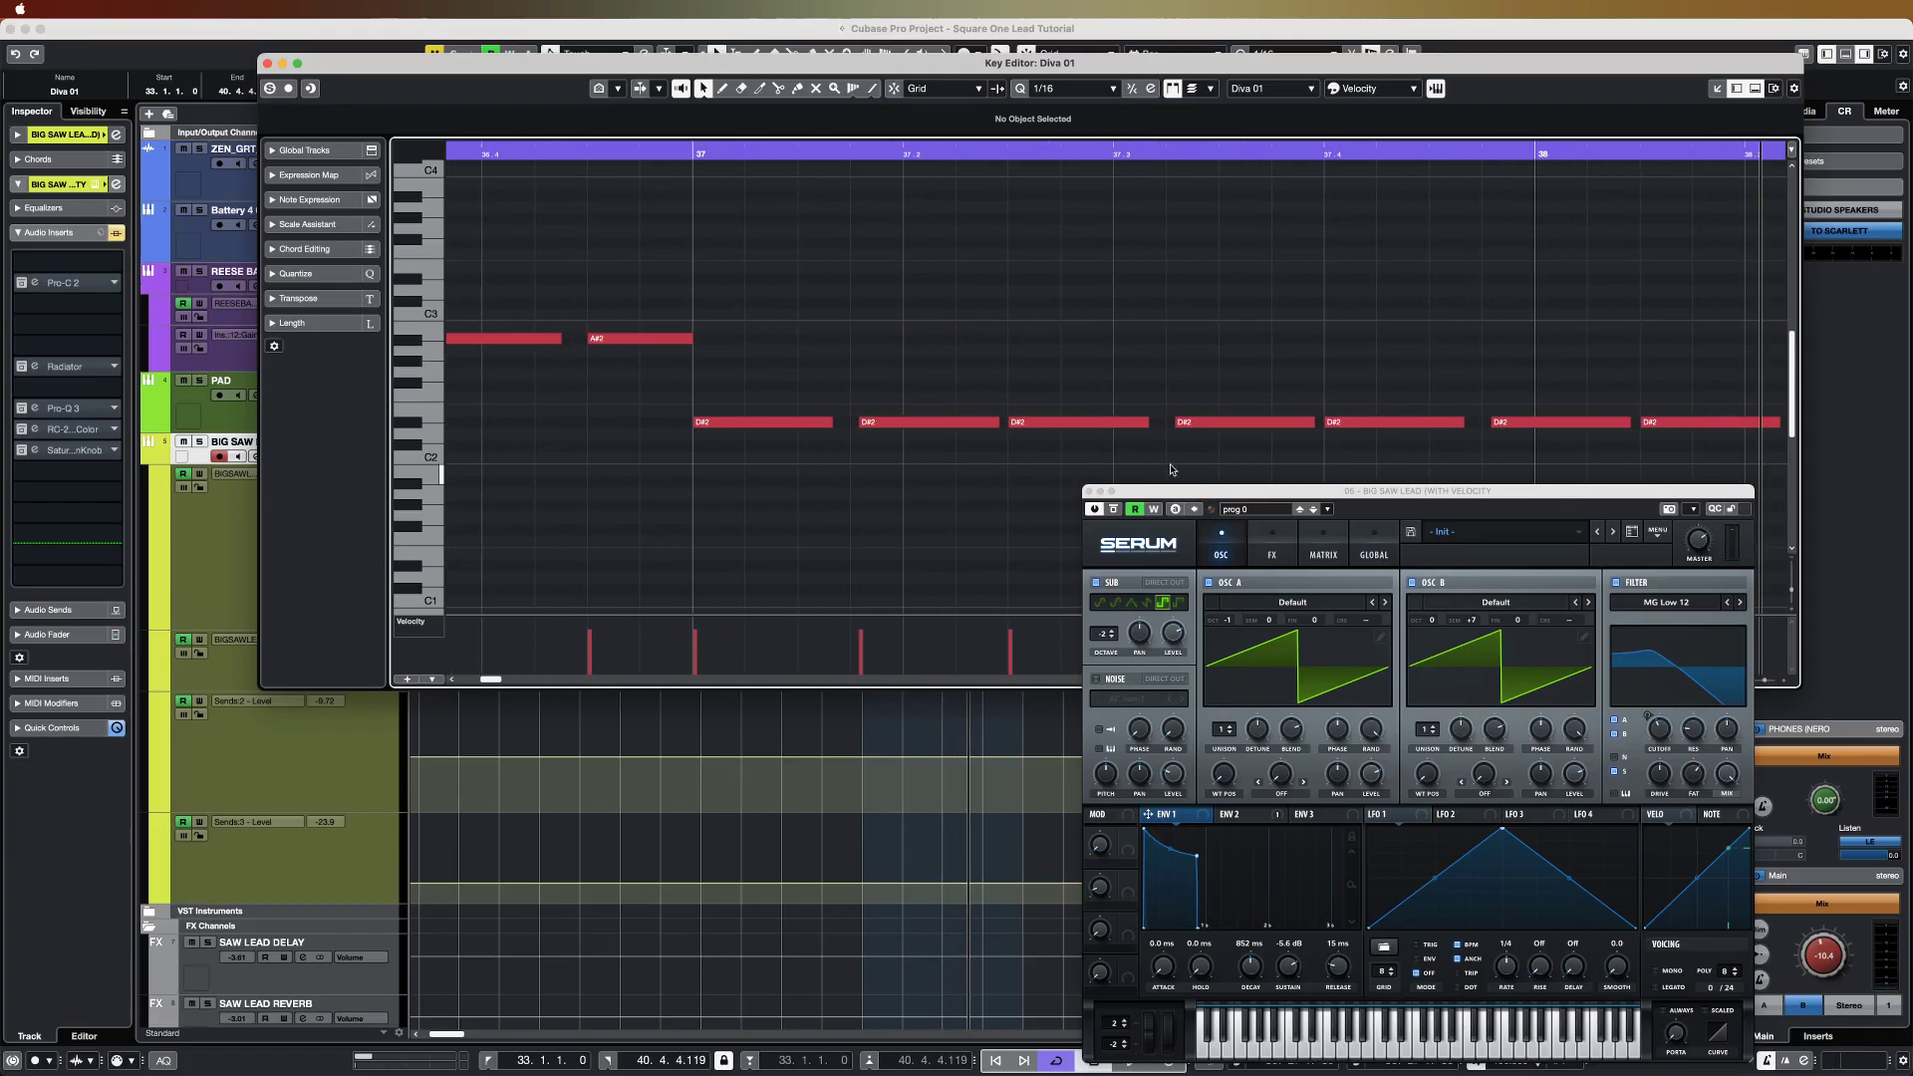
Step: Close the Diva 01 editor and move the Serum window up and left
{"action": "scroll", "coordinate": [1026, 475], "scroll_direction": "down", "scroll_amount": 3}
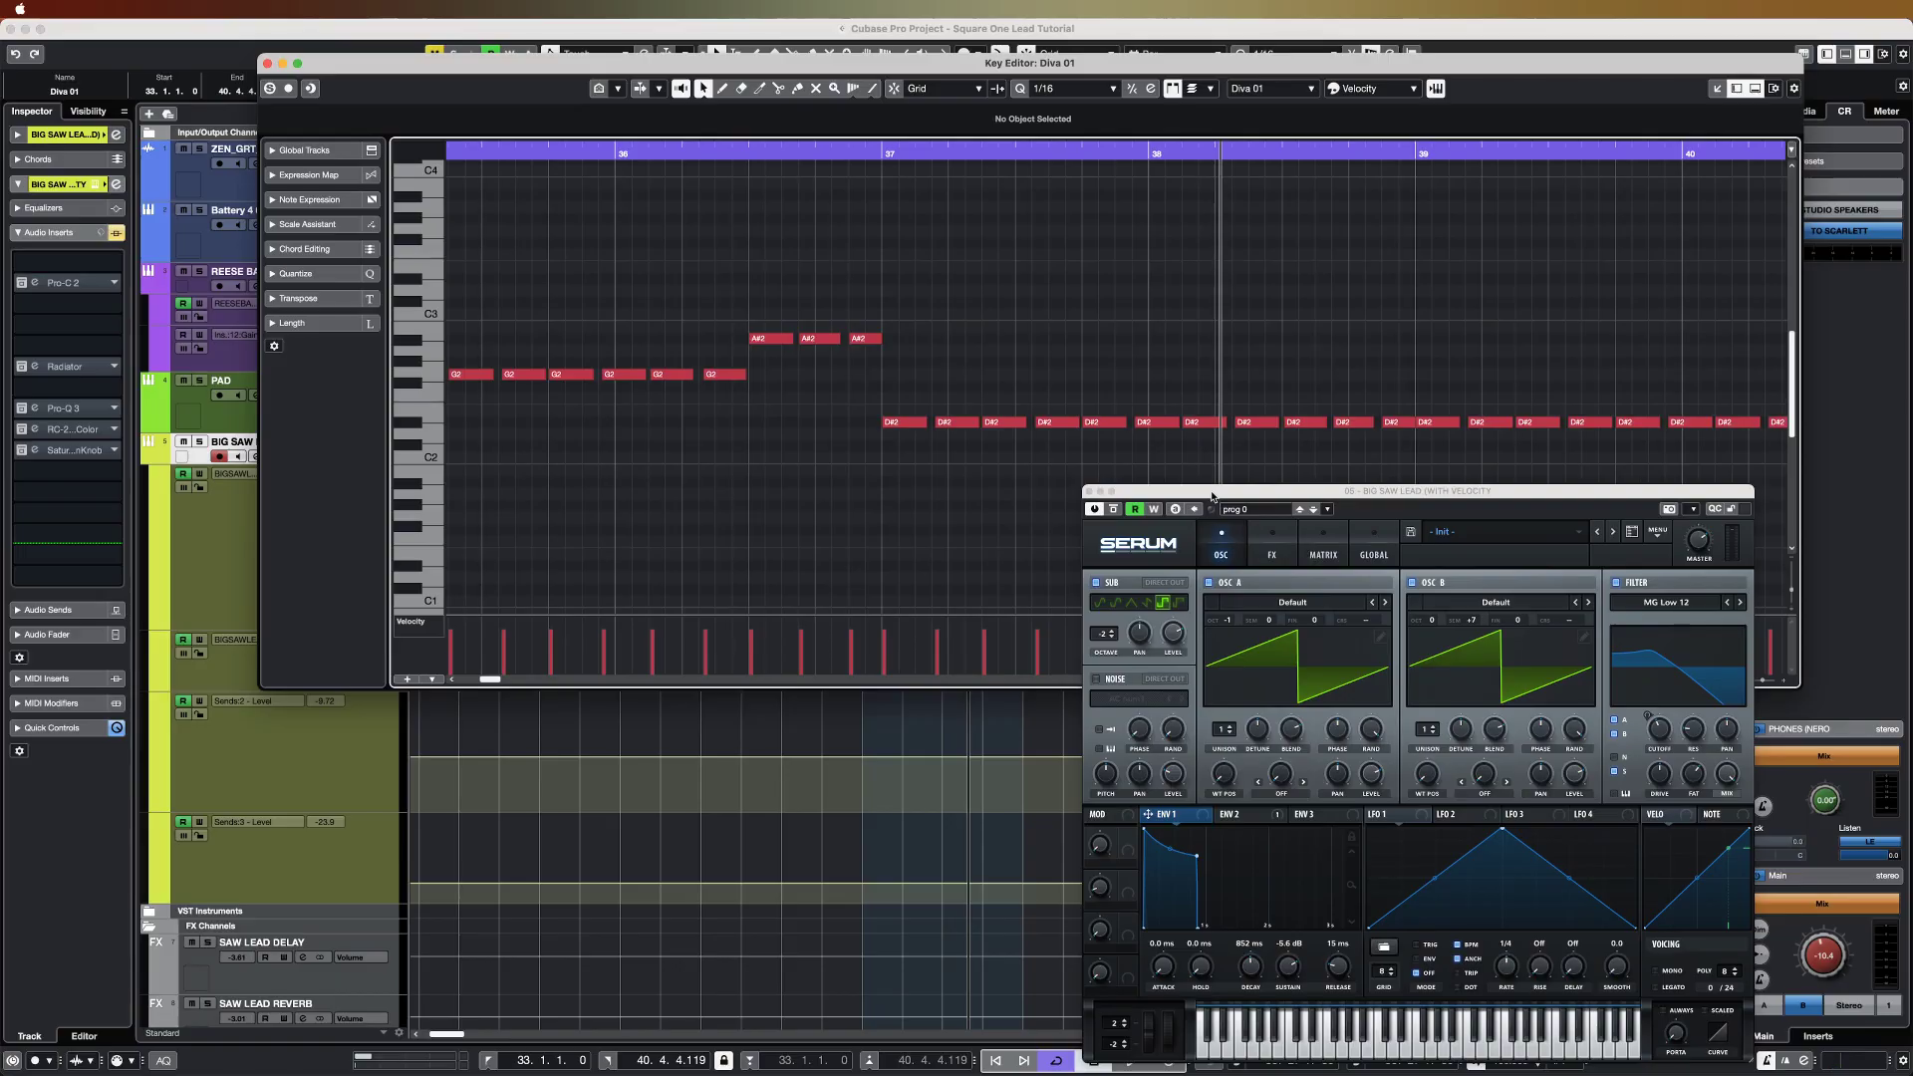
{"action": "left_click_drag", "start_coordinate": [1212, 497], "coordinate": [1210, 470]}
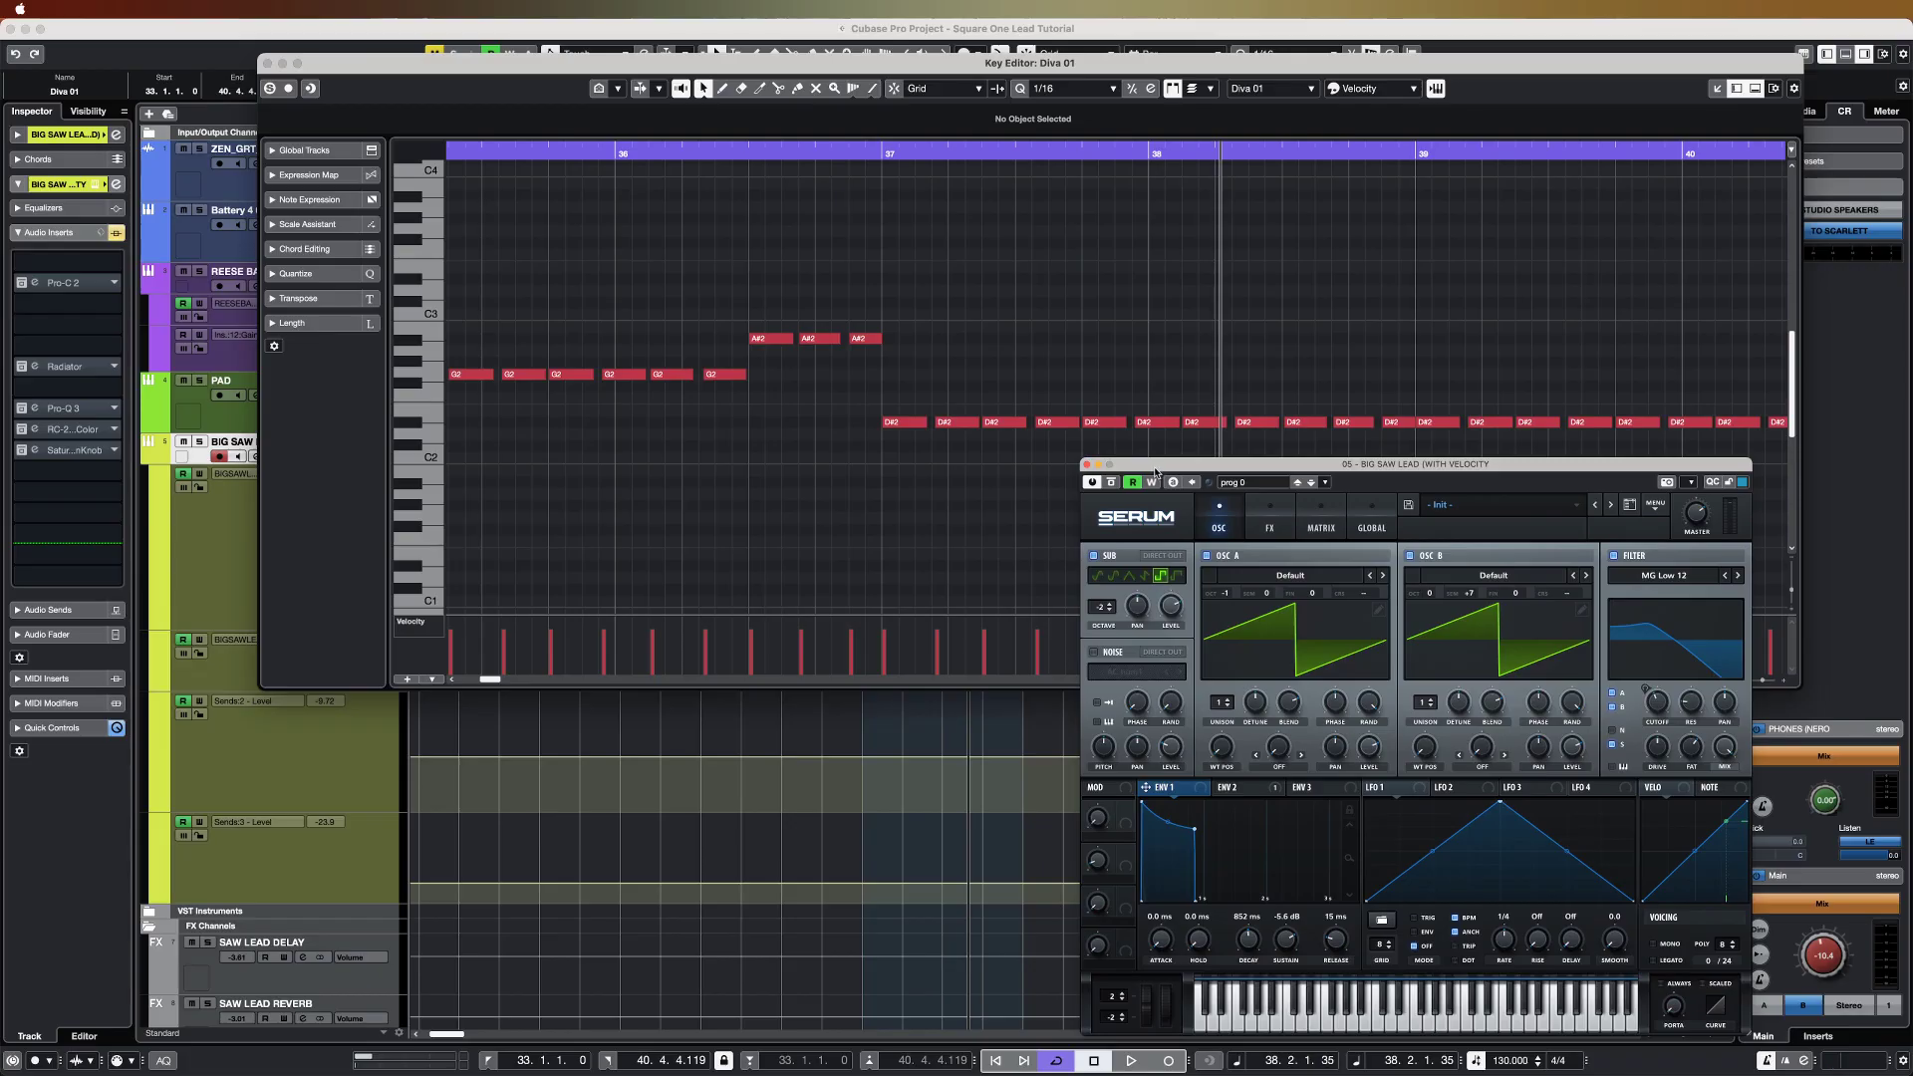
{"action": "key", "text": "super+w"}
{"action": "left_click_drag", "start_coordinate": [1419, 469], "coordinate": [1228, 311]}
Step: In Serum's Matrix, route Velo to Env2 Sus in row 2
{"action": "left_click", "coordinate": [1129, 370]}
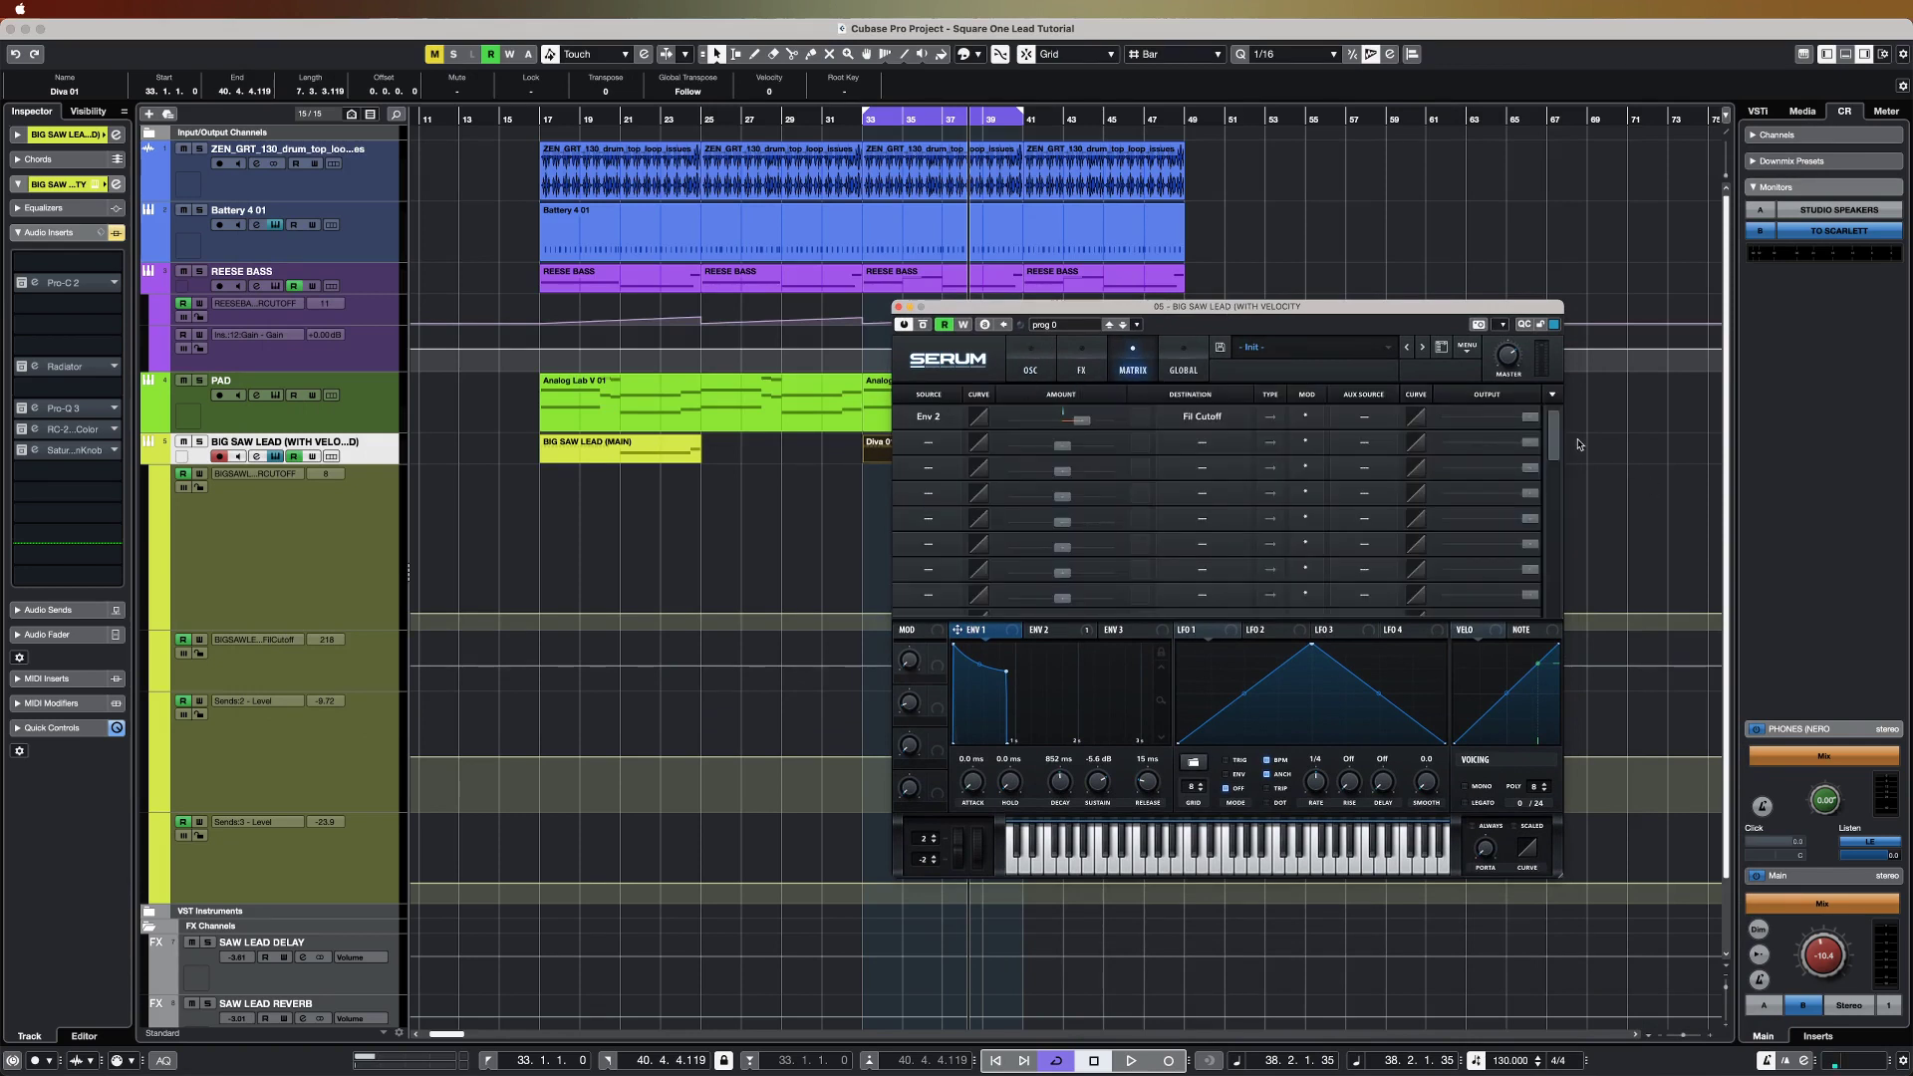
{"action": "left_click", "coordinate": [928, 441]}
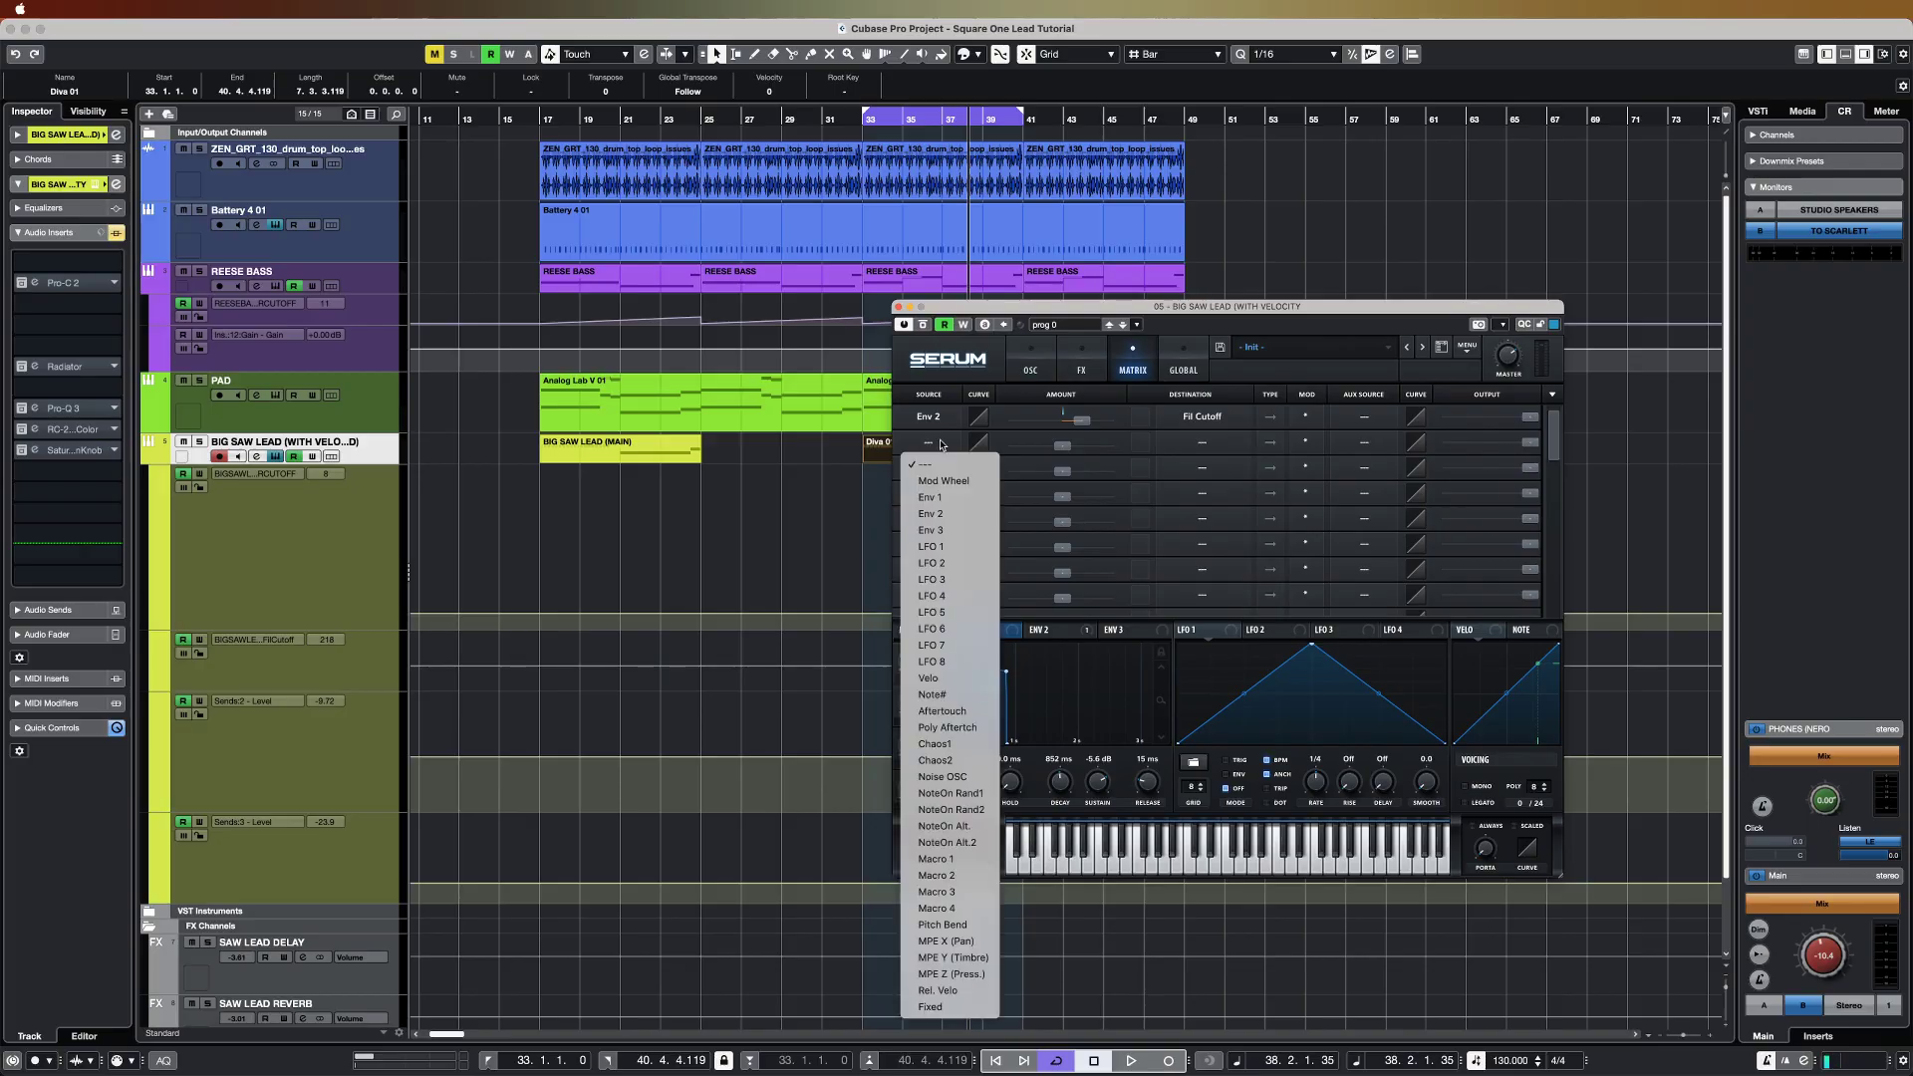
{"action": "left_click", "coordinate": [1121, 357]}
{"action": "left_click", "coordinate": [929, 443]}
{"action": "left_click", "coordinate": [1021, 531]}
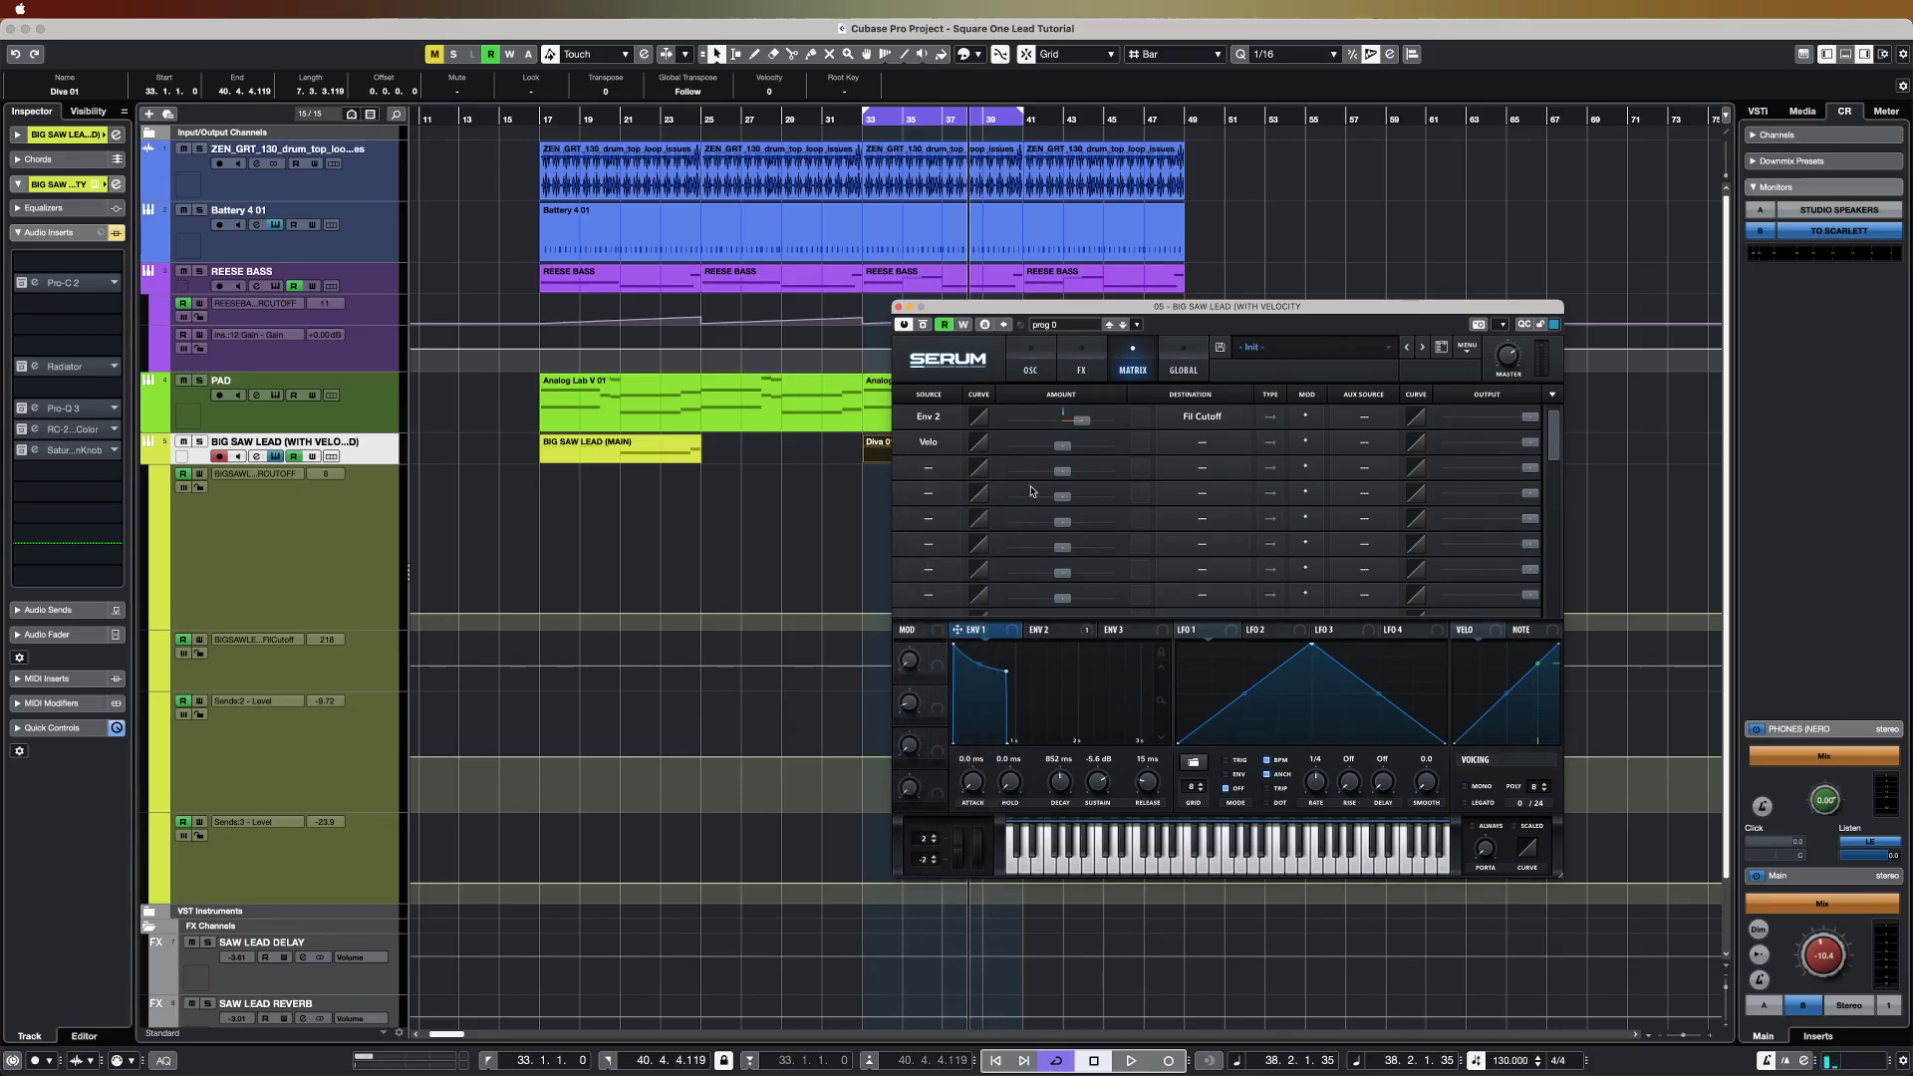
{"action": "left_click", "coordinate": [1193, 443]}
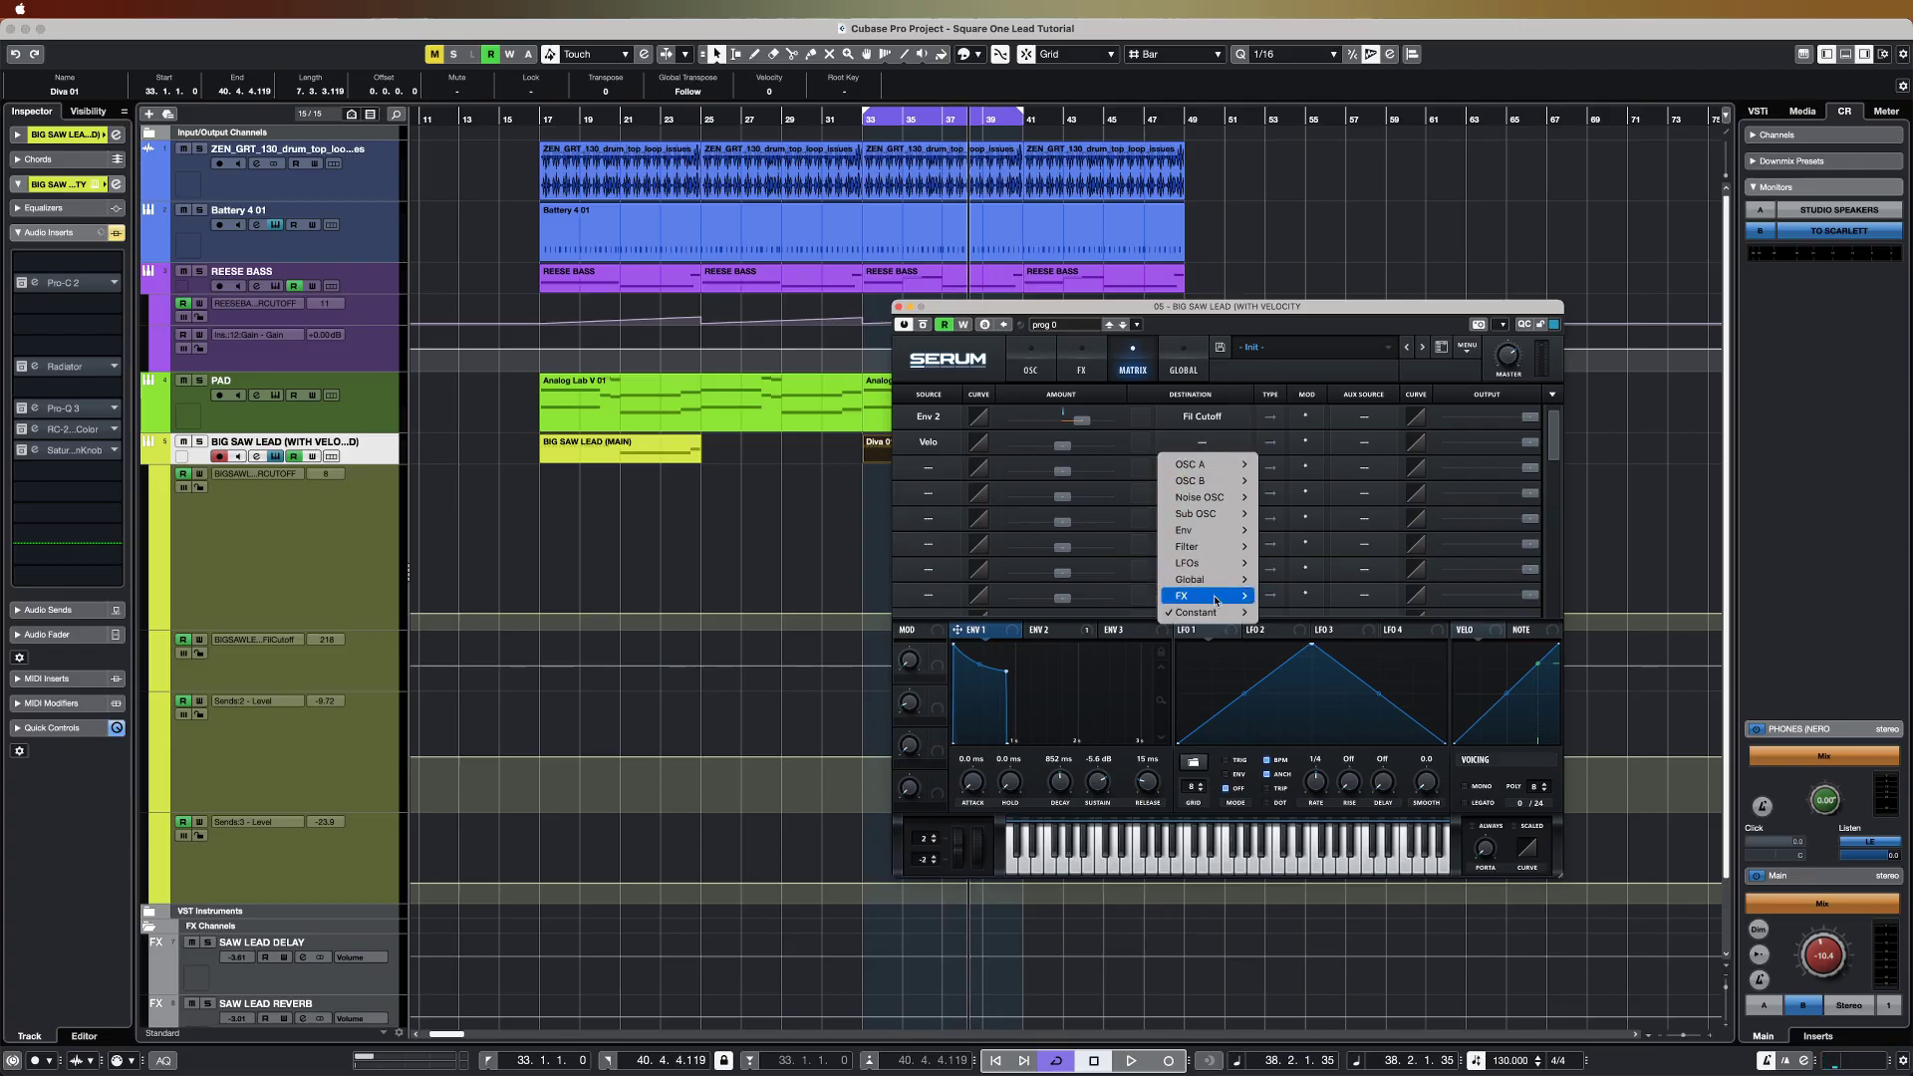
{"action": "mouse_move", "coordinate": [1216, 602]}
{"action": "mouse_move", "coordinate": [1205, 530]}
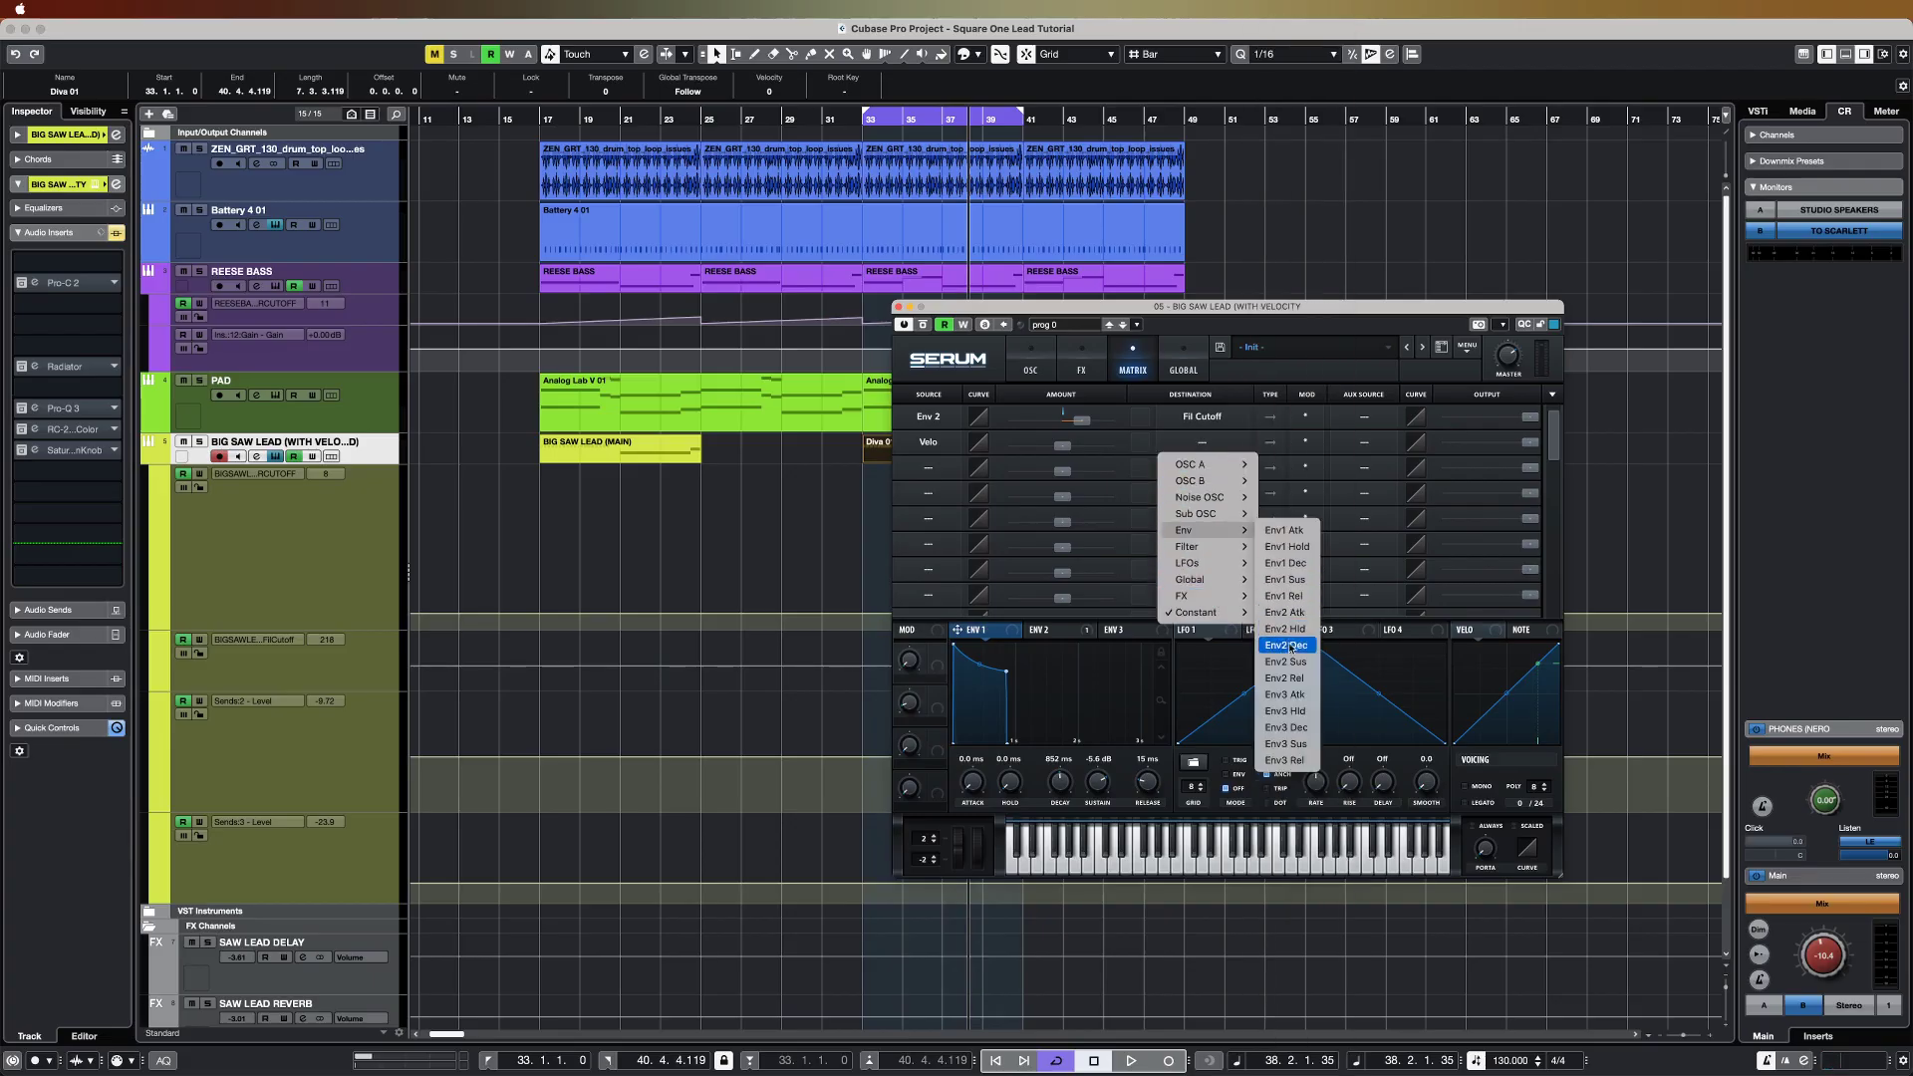
{"action": "left_click", "coordinate": [1292, 661]}
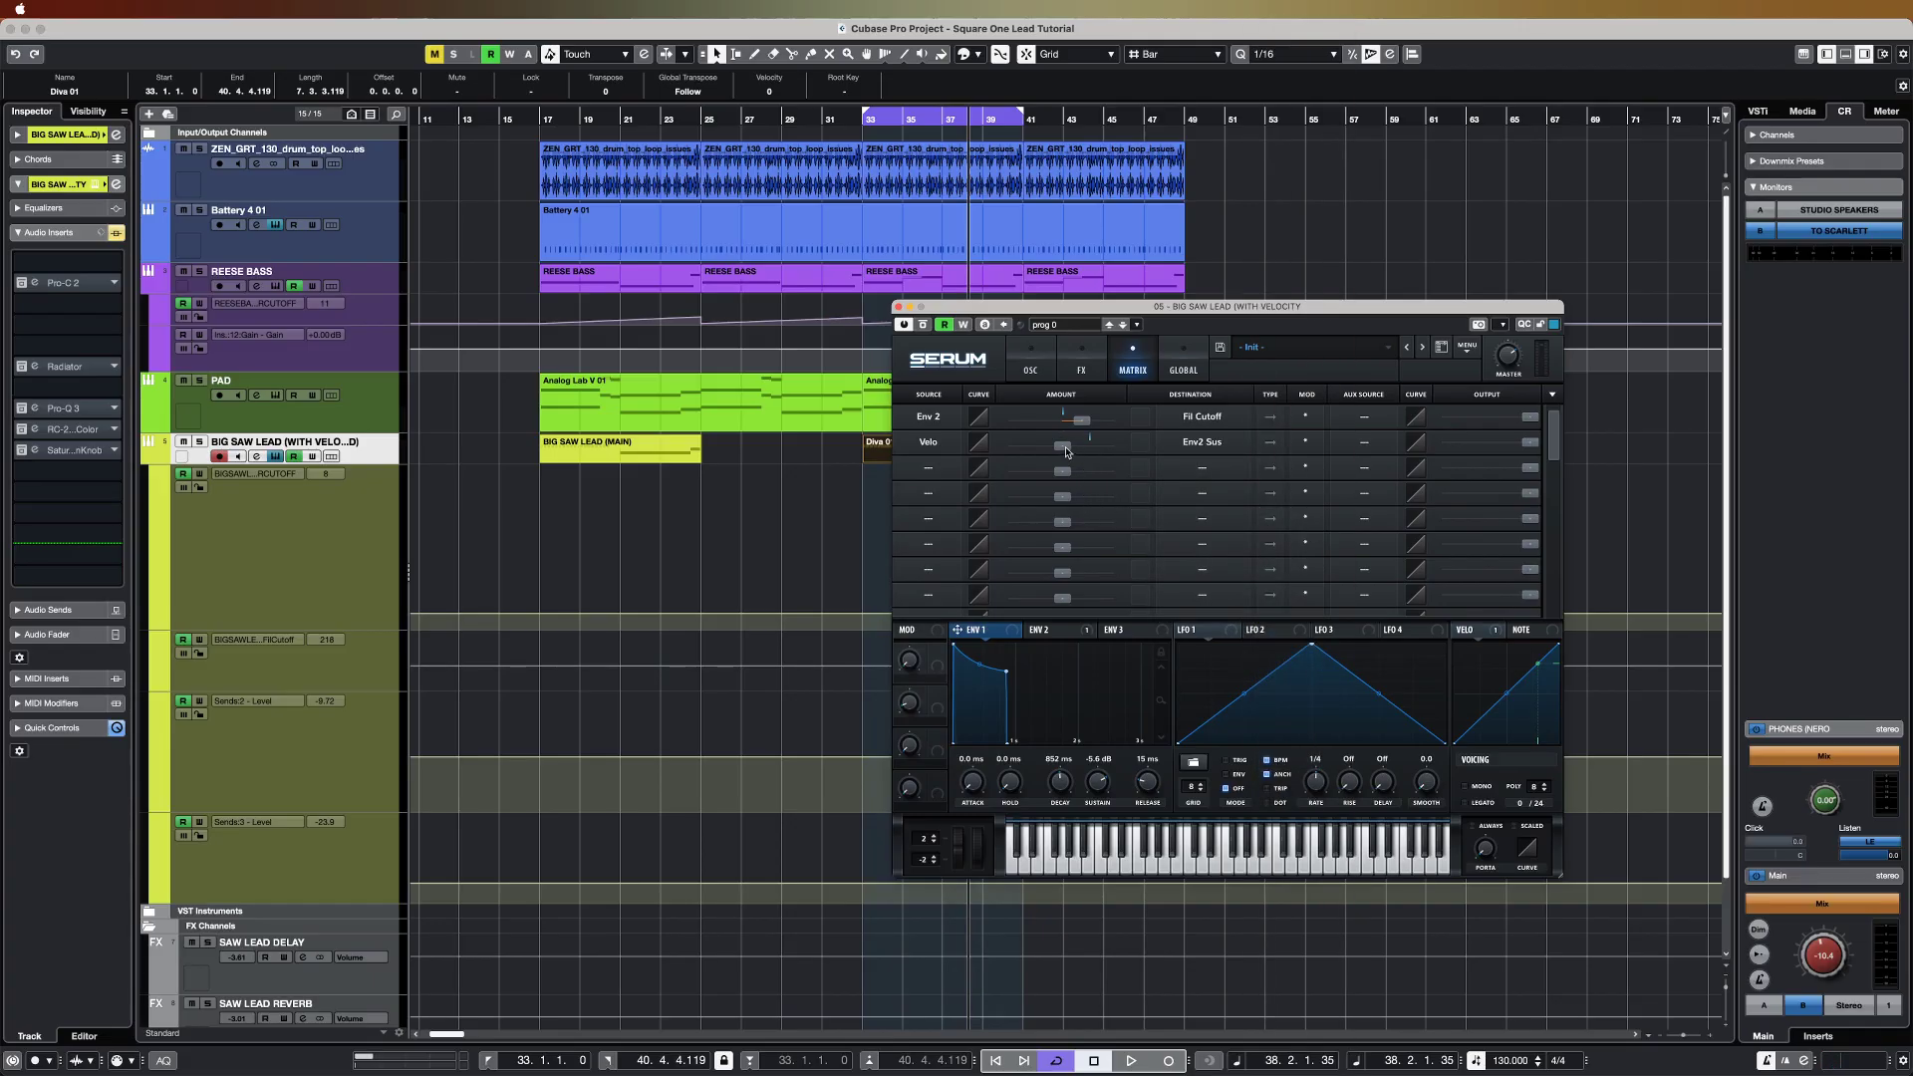
Step: Route Velo to Env2 Dec in row 3 with an amount of 23
{"action": "left_click", "coordinate": [947, 469]}
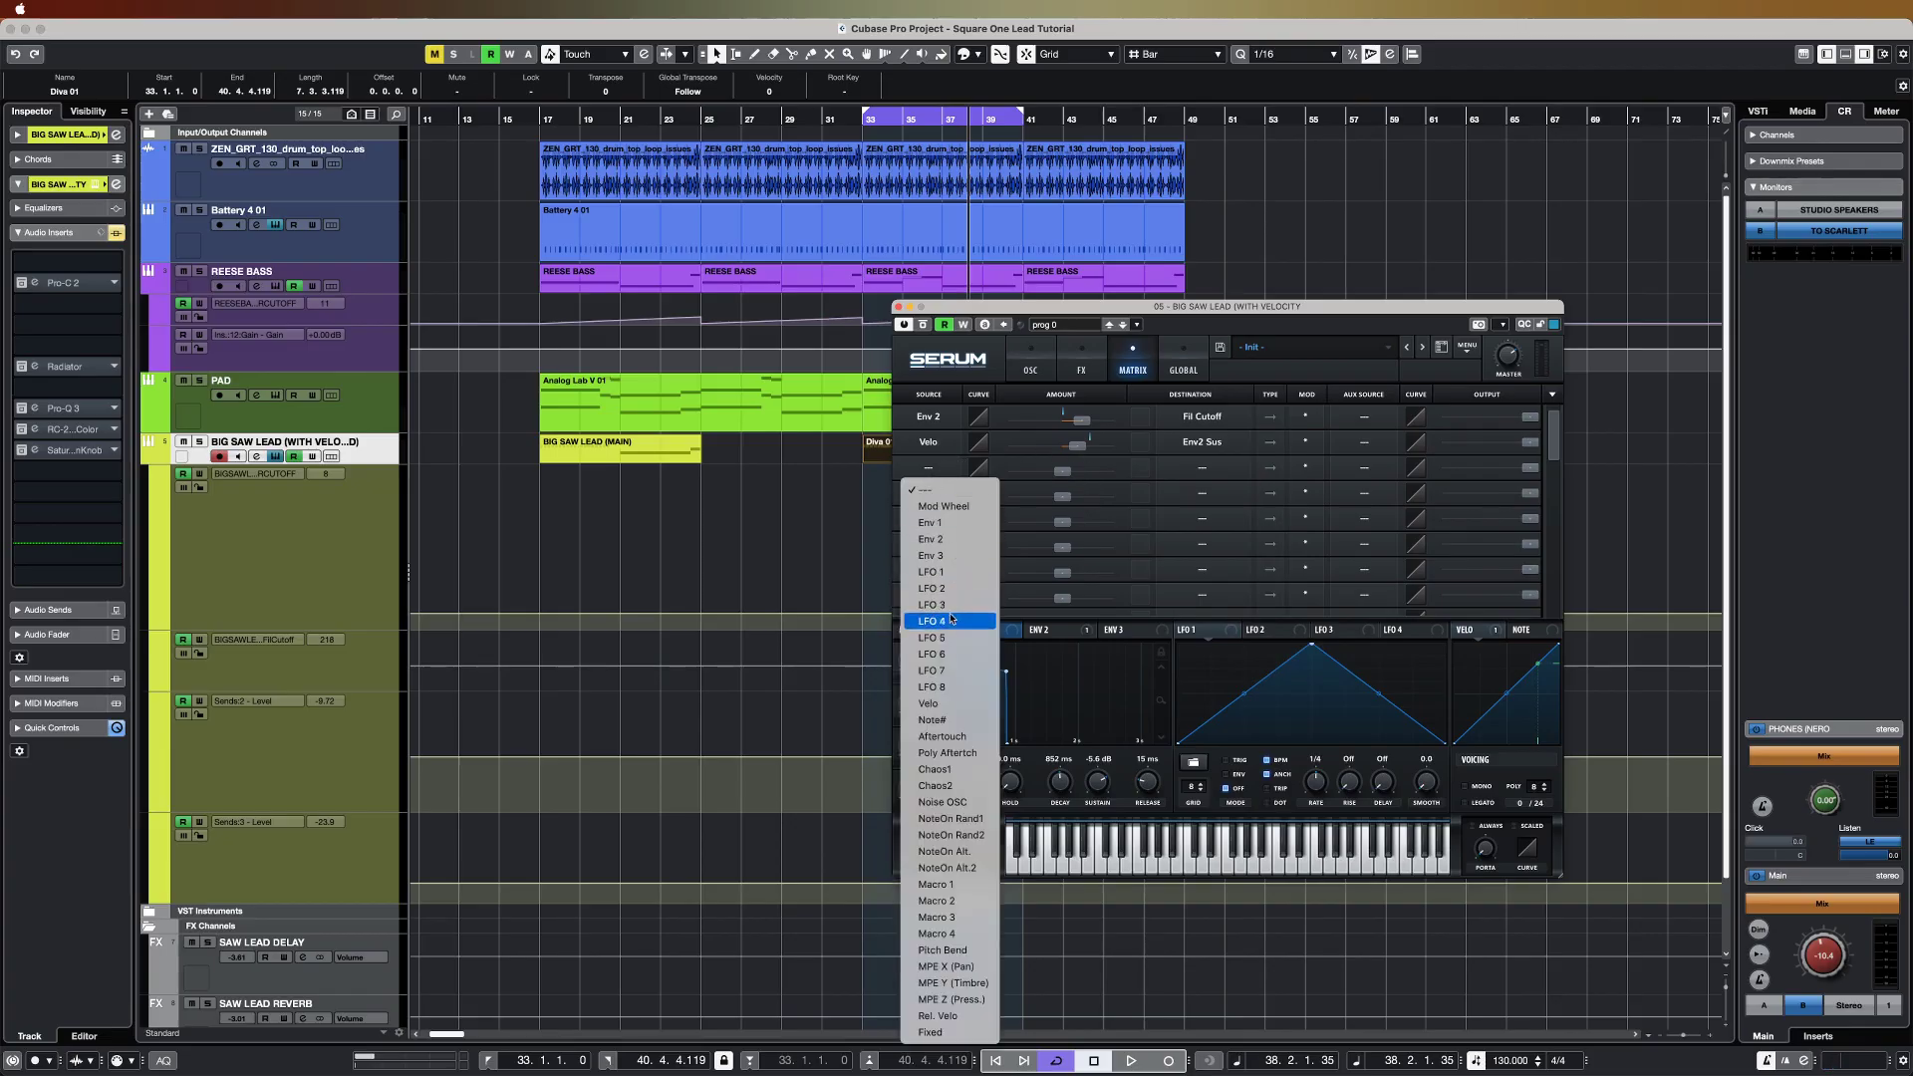
{"action": "left_click", "coordinate": [950, 618]}
{"action": "left_click", "coordinate": [1201, 467]}
{"action": "mouse_move", "coordinate": [1195, 555]}
{"action": "left_click", "coordinate": [1285, 671]}
{"action": "left_click_drag", "start_coordinate": [1064, 471], "coordinate": [1089, 479]}
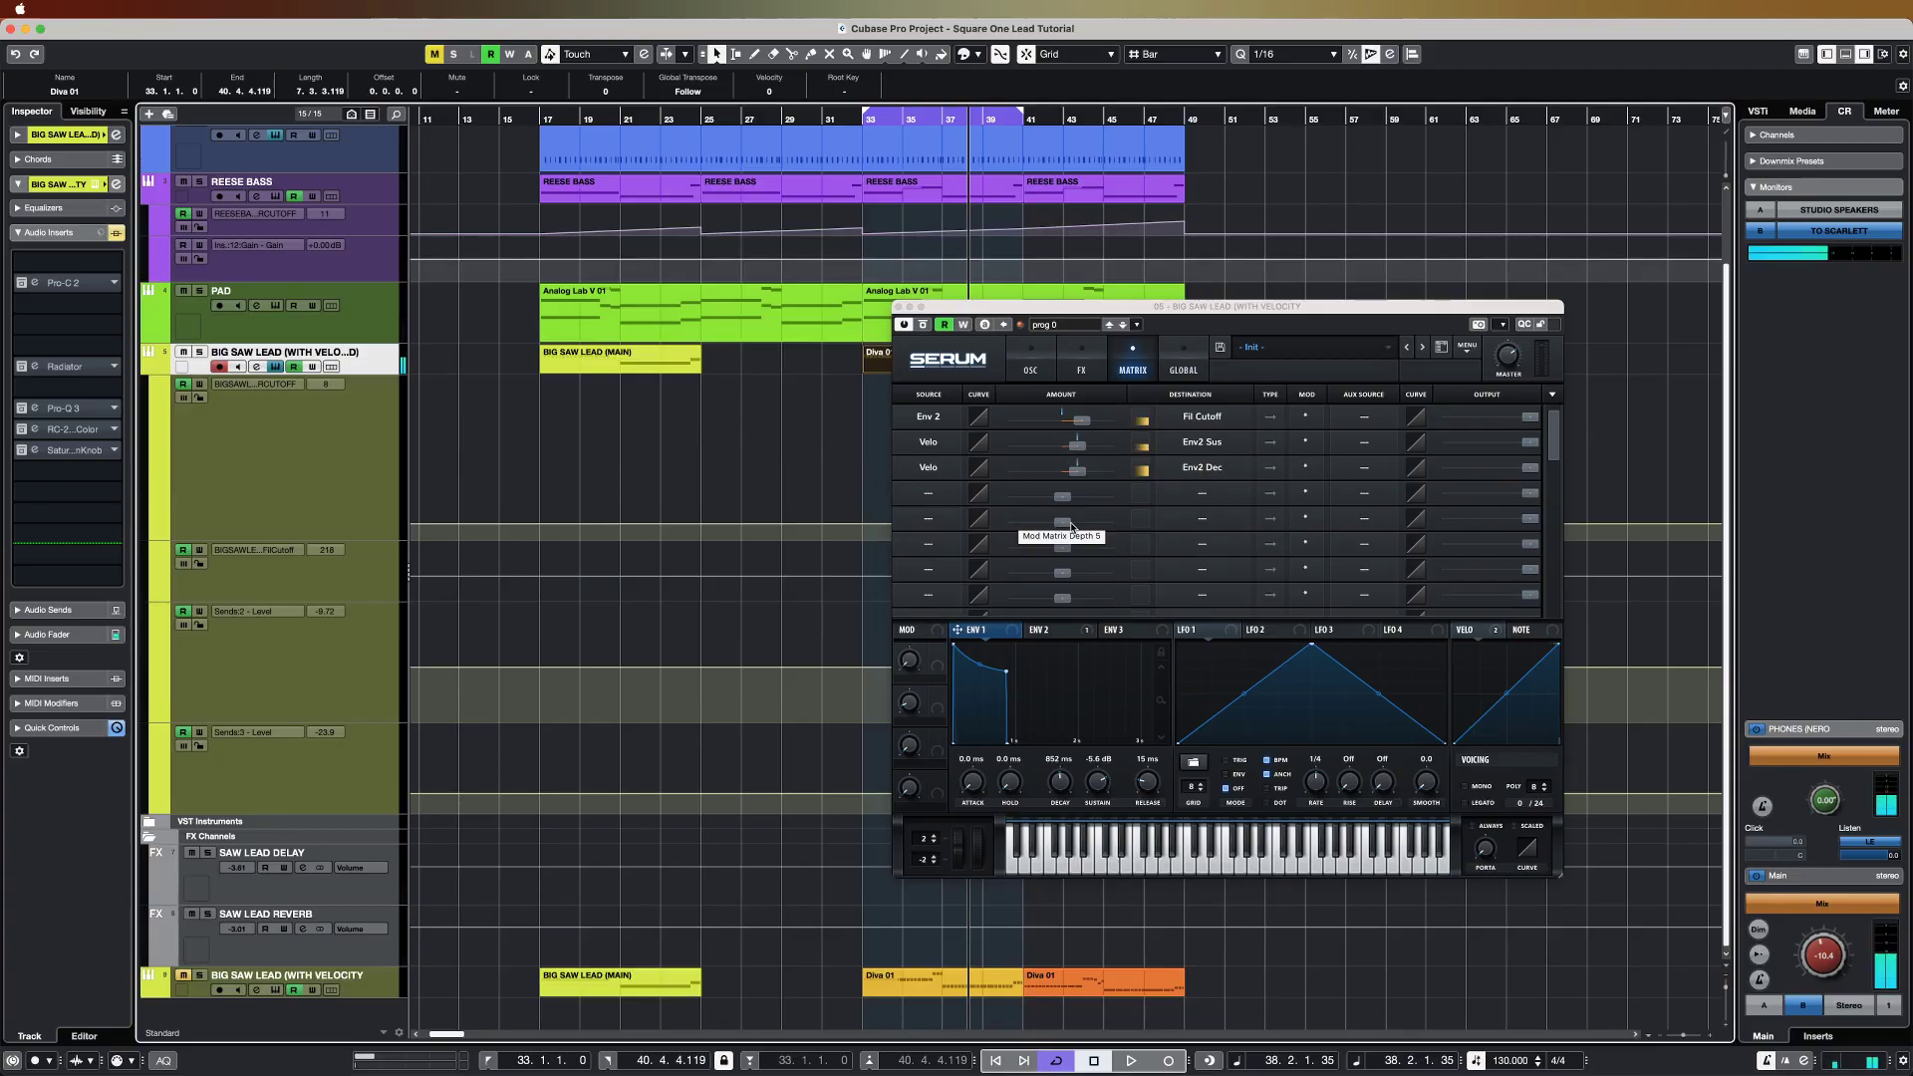
Step: Review Serum's oscillator and Env 2 settings, then close the Serum window
{"action": "left_click", "coordinate": [1031, 361]}
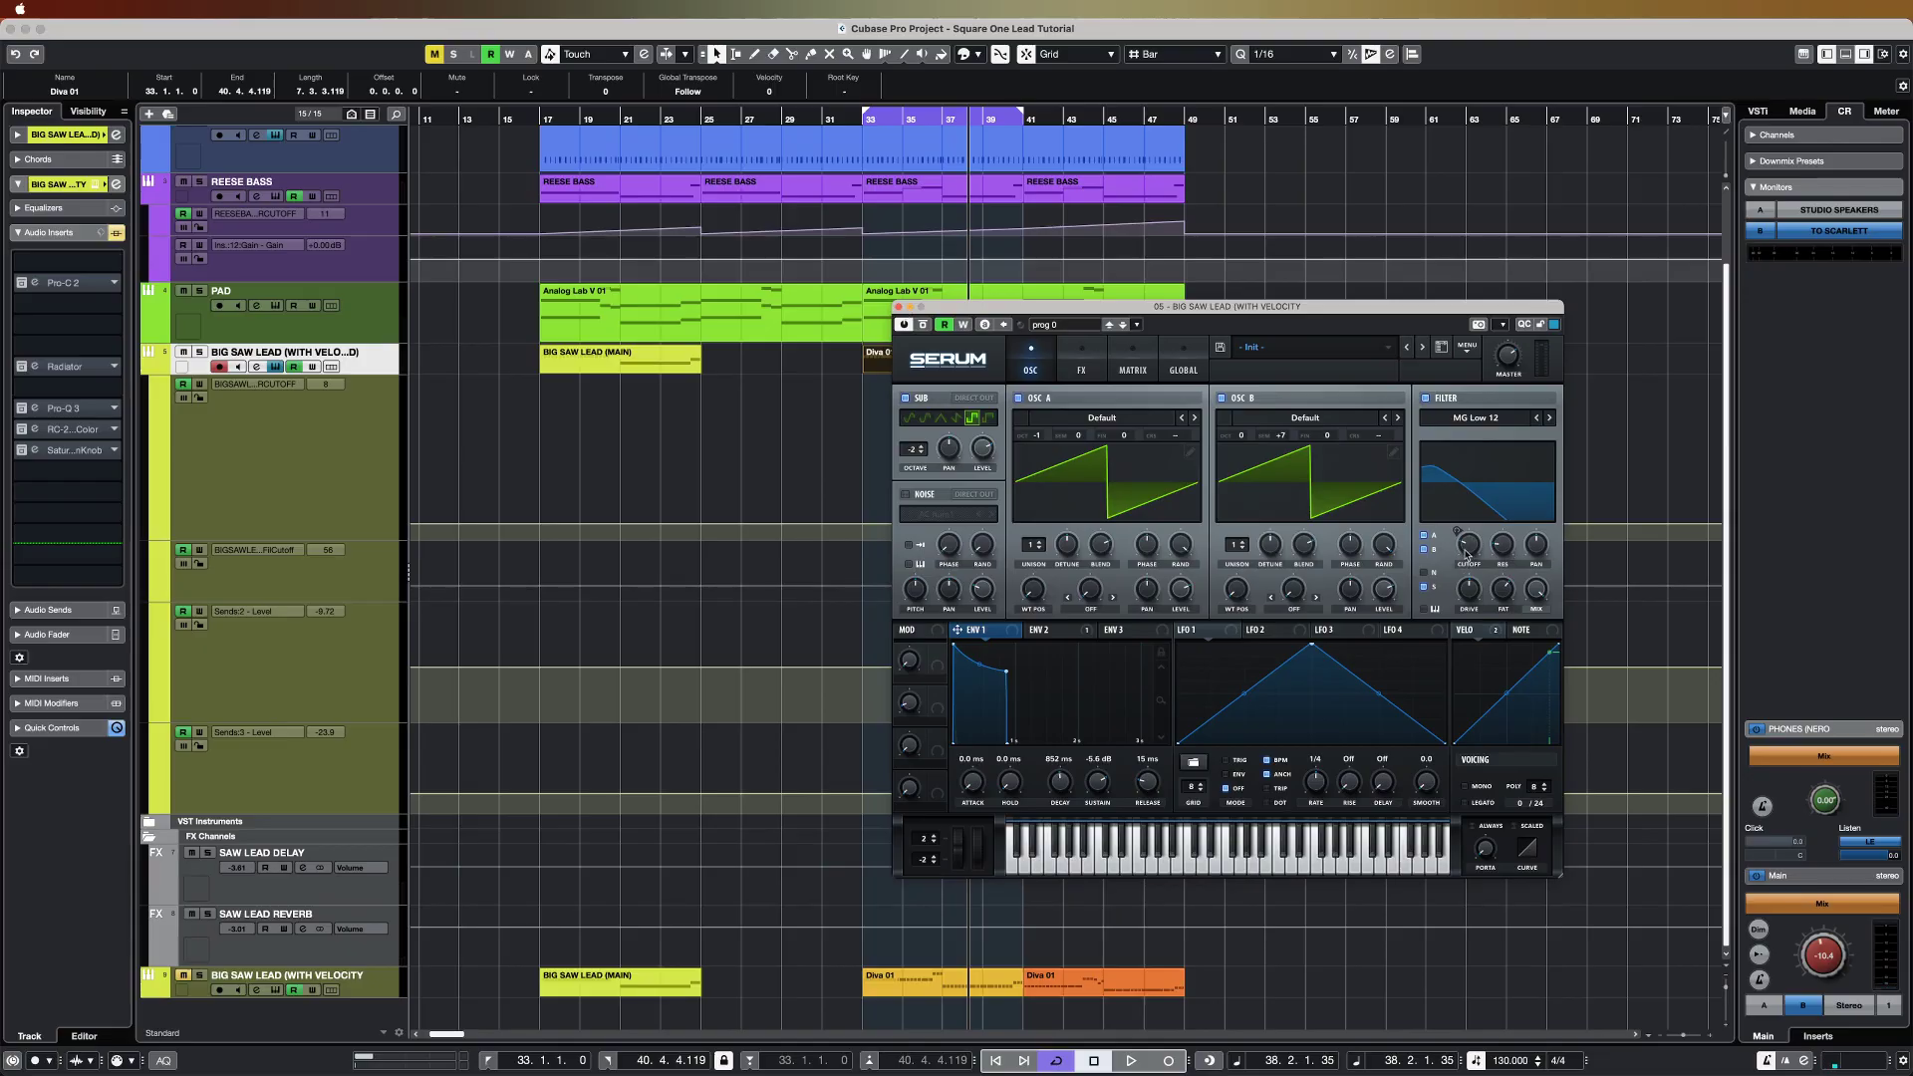
{"action": "left_click", "coordinate": [1058, 630]}
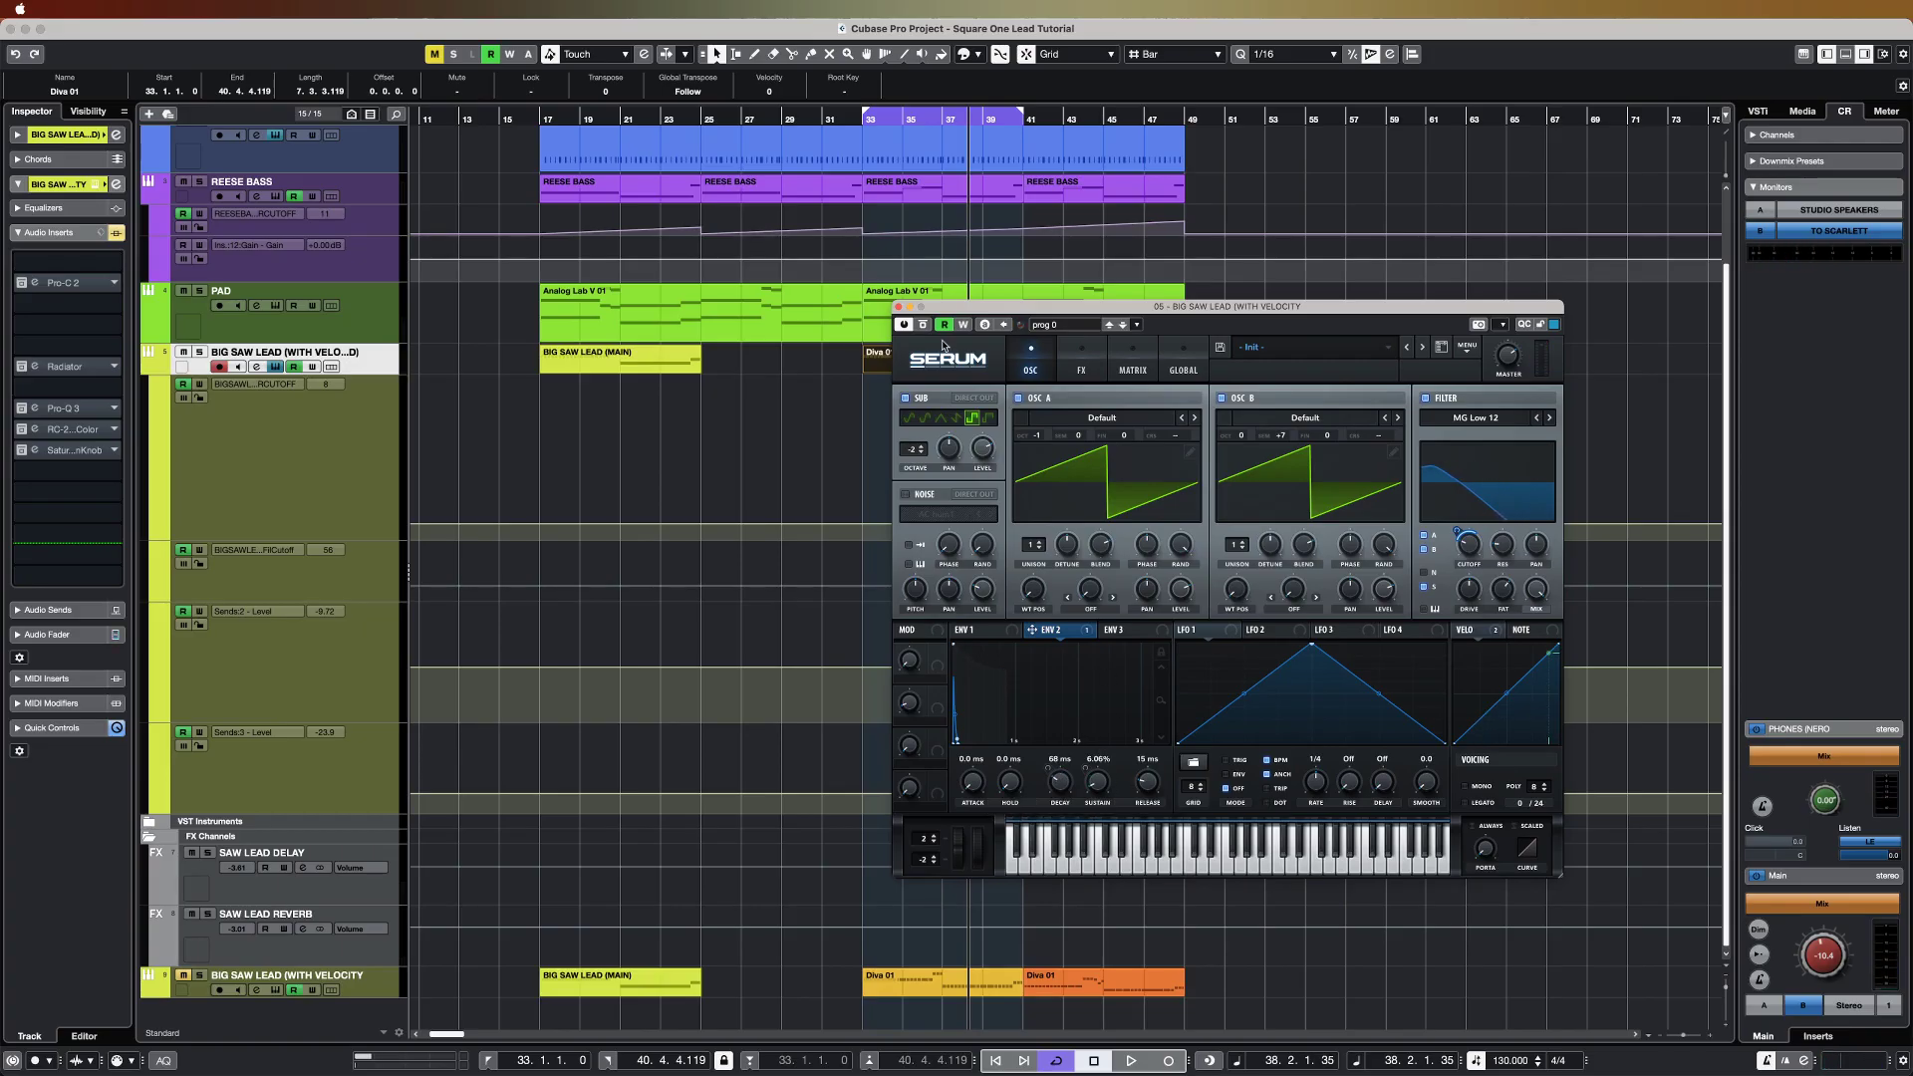
{"action": "left_click", "coordinate": [902, 308]}
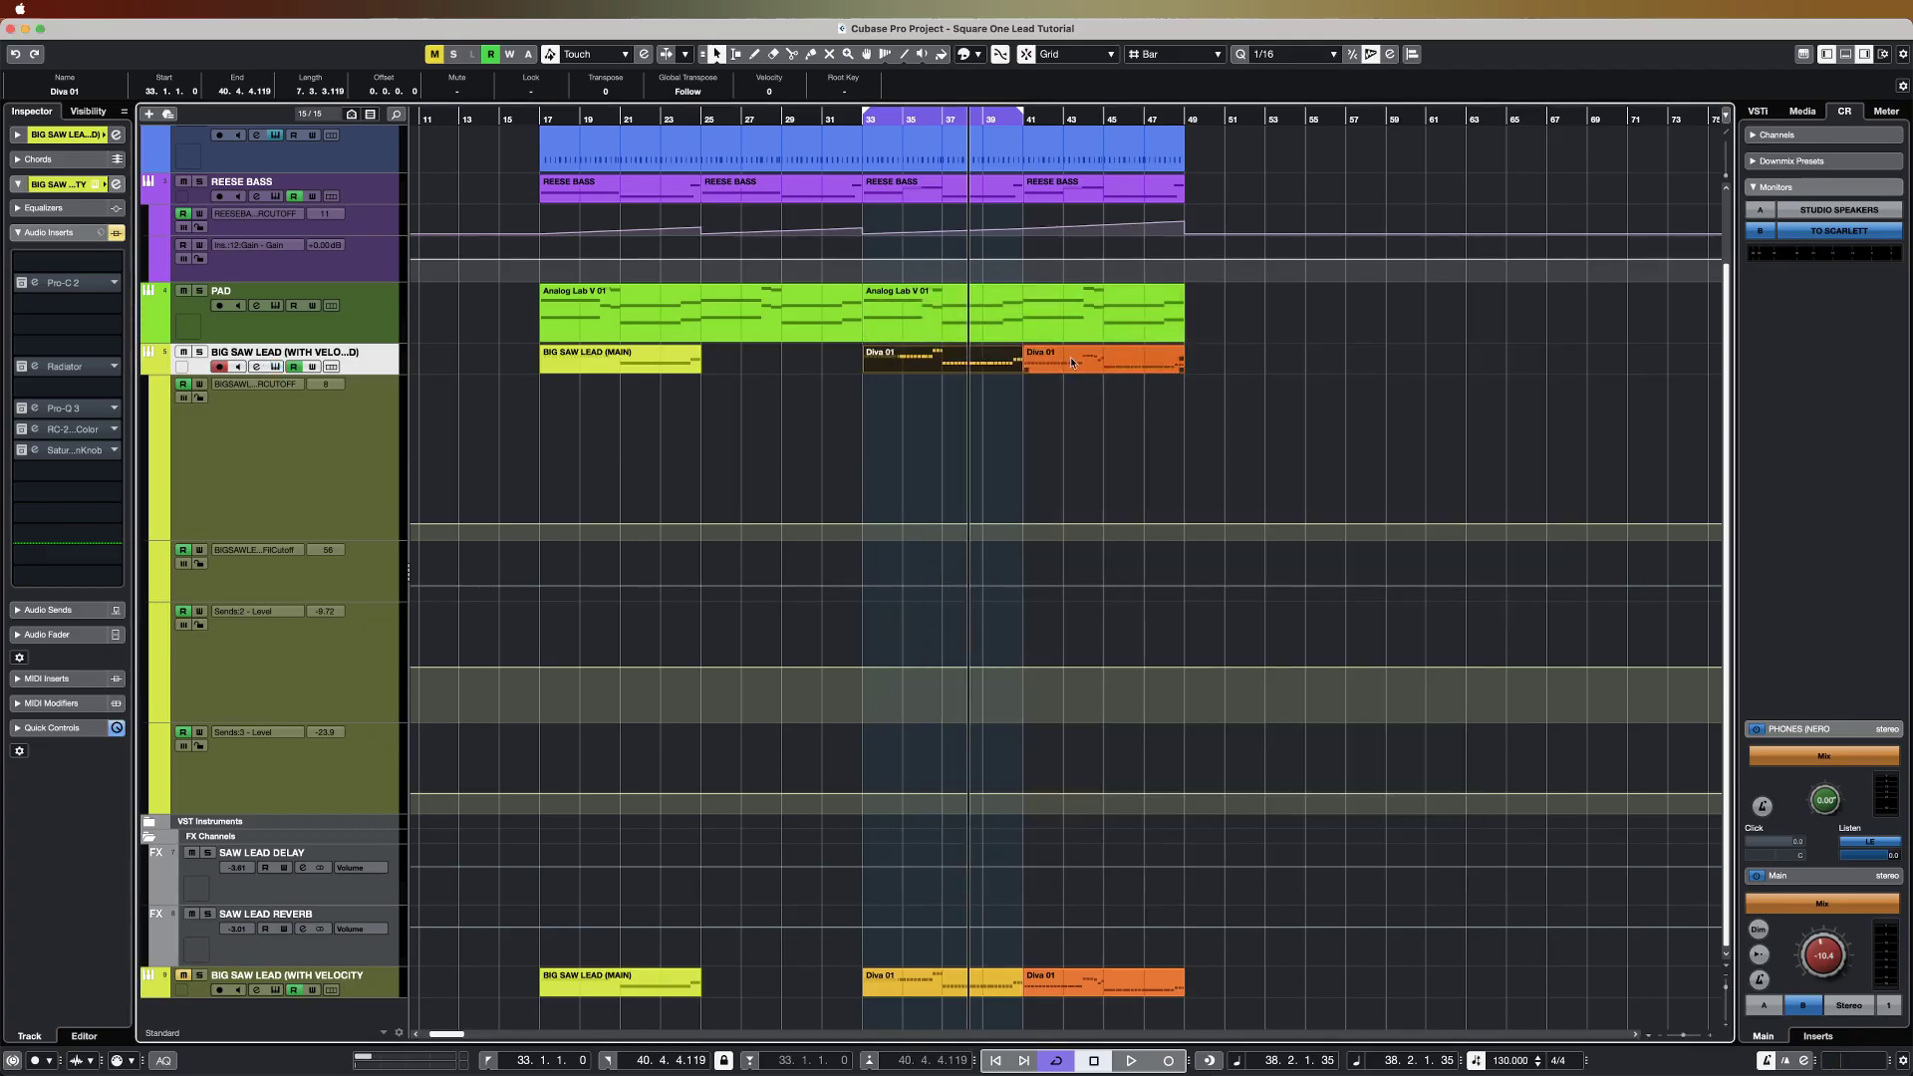
Step: Loop the second Diva 01 part at bar 41, open its notes, and play it through
{"action": "left_click", "coordinate": [1072, 363]}
{"action": "key", "text": "p"}
{"action": "double_click", "coordinate": [1072, 363]}
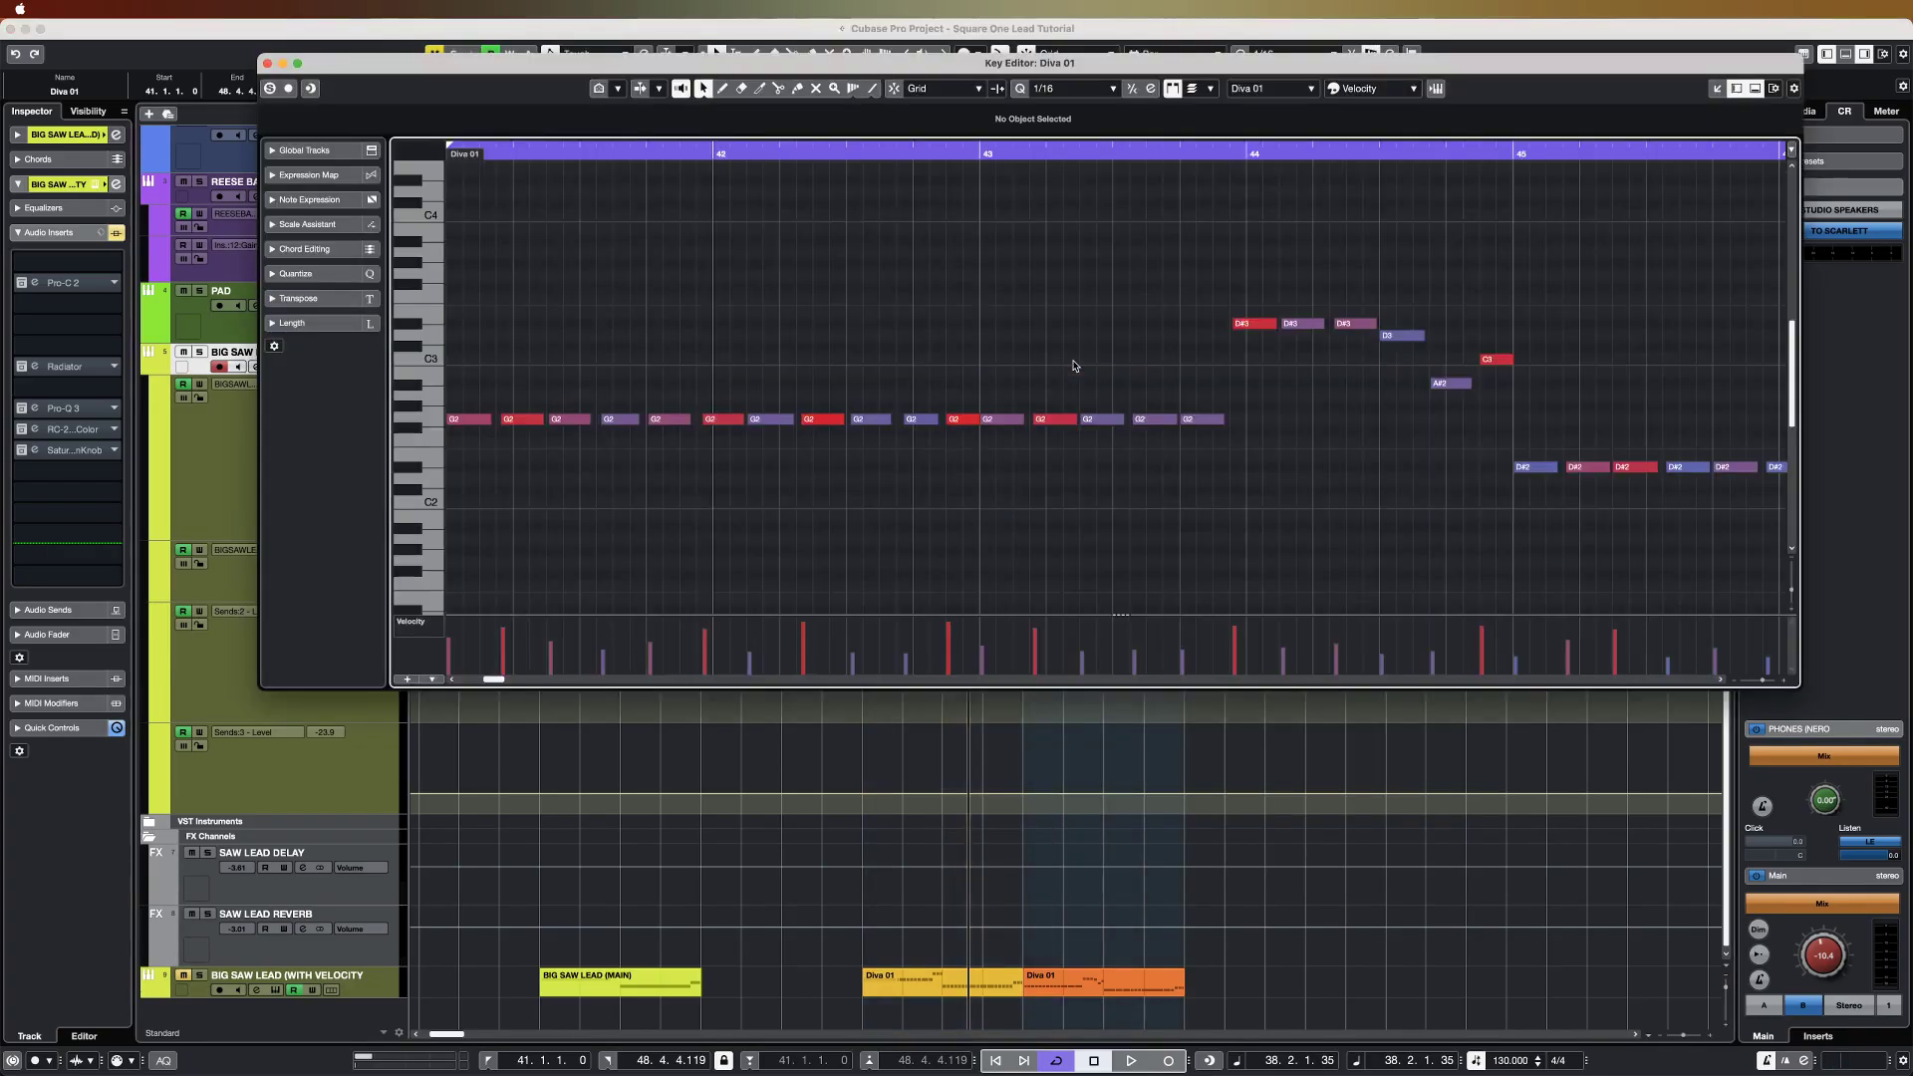
{"action": "key", "text": "space"}
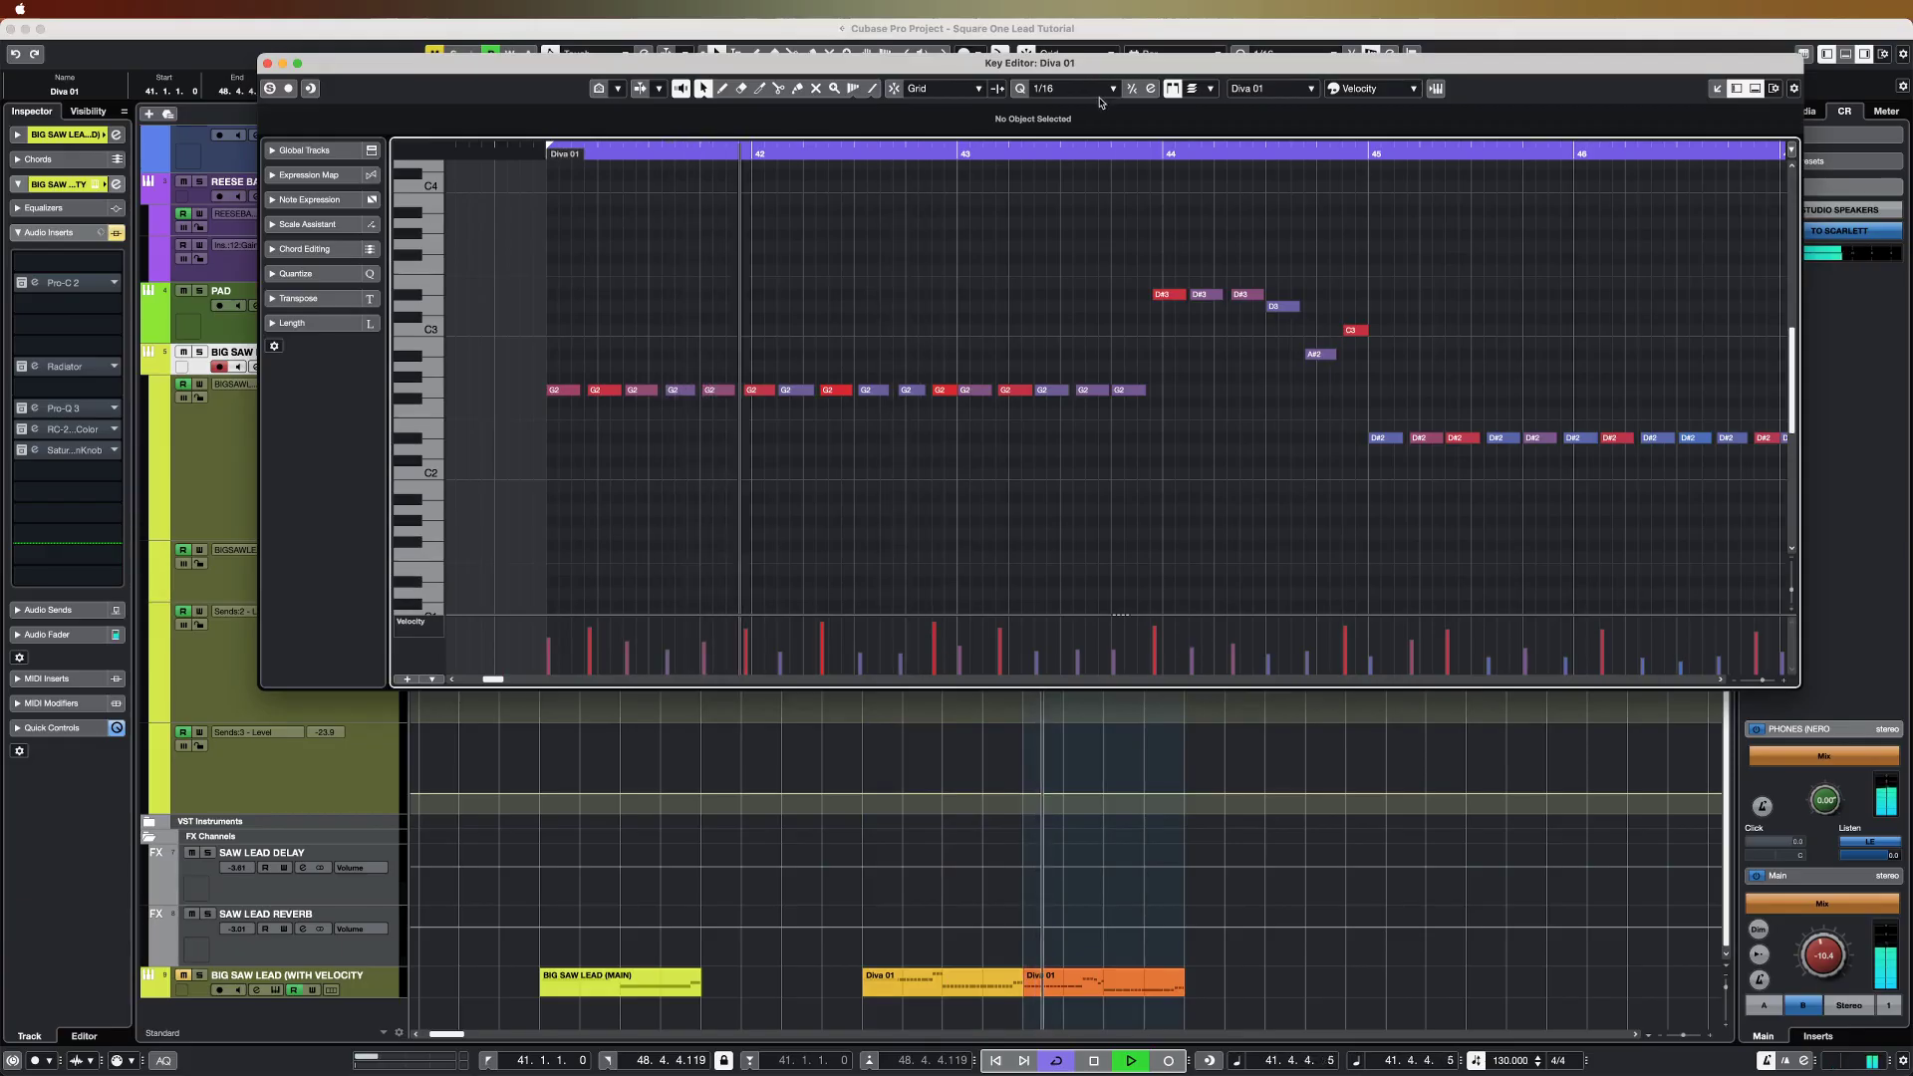
{"action": "left_click_drag", "start_coordinate": [1123, 69], "coordinate": [1034, 82]}
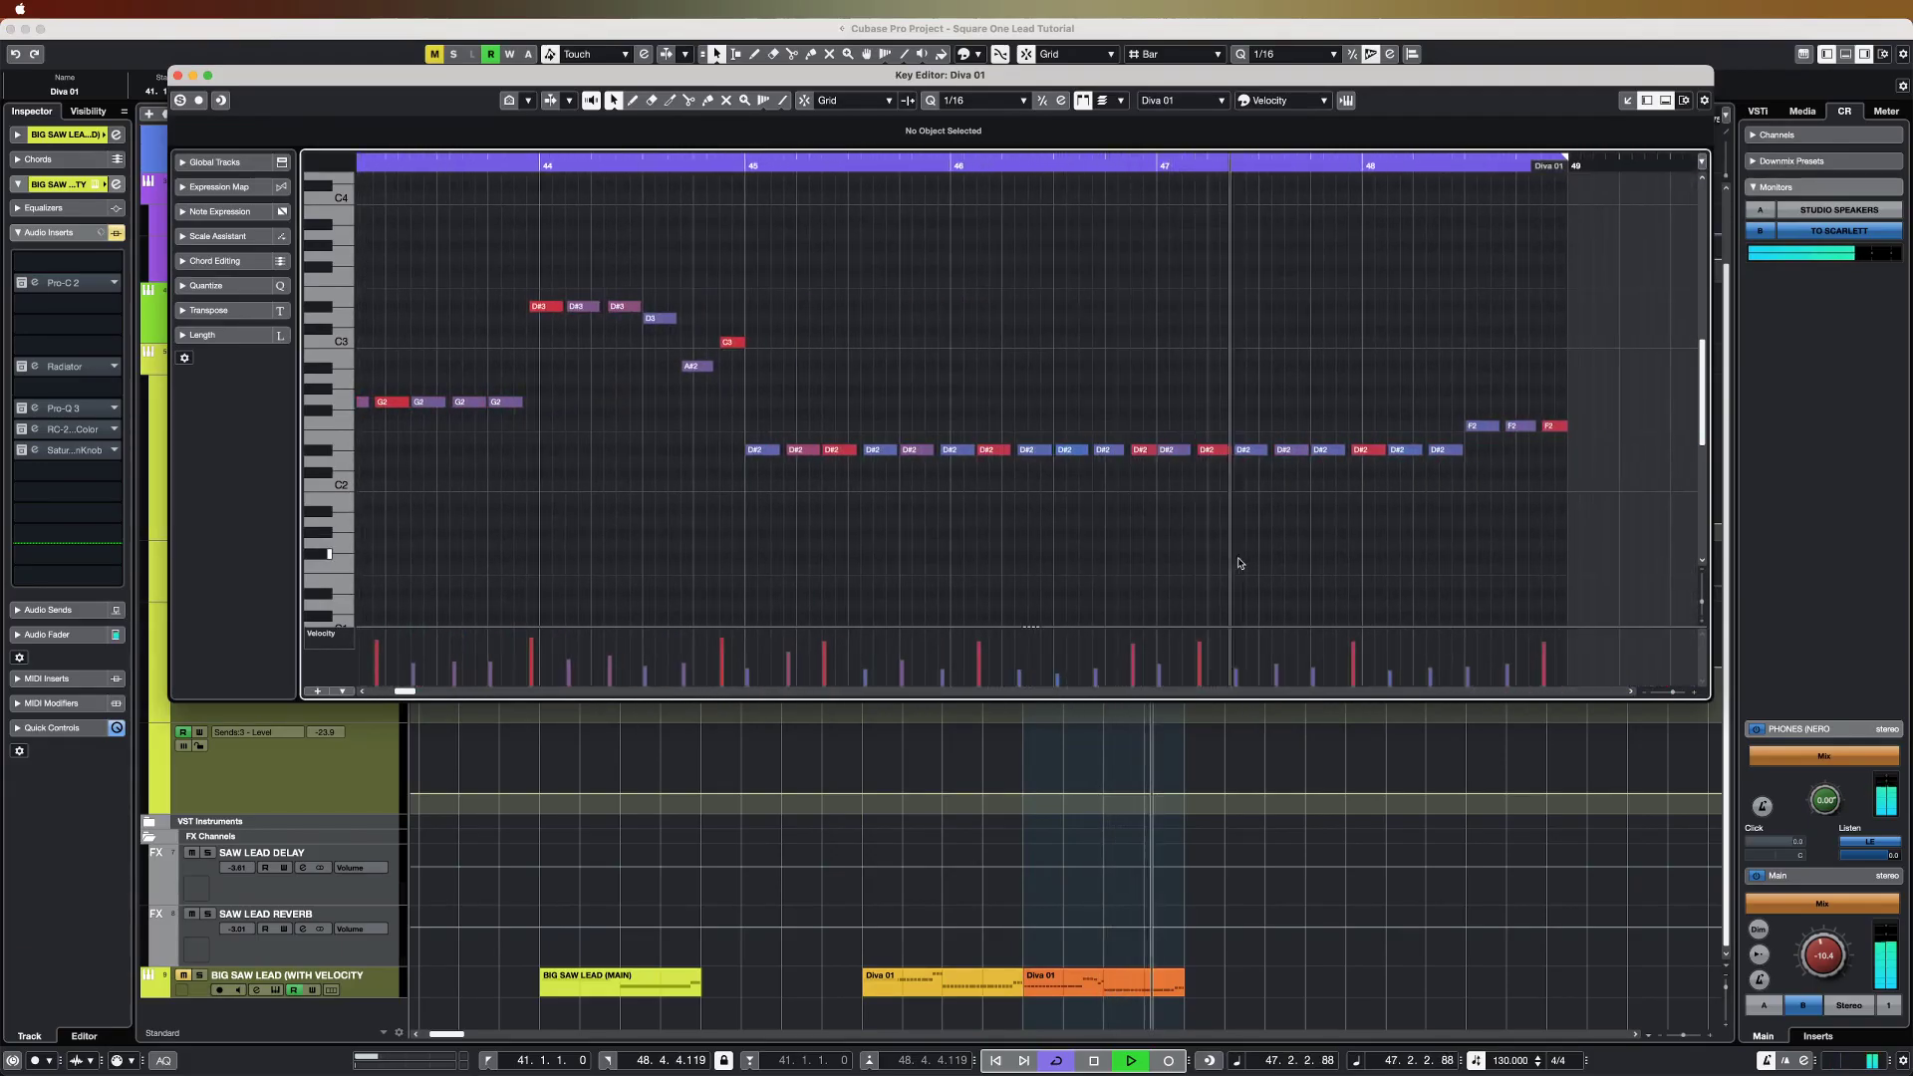
{"action": "scroll", "coordinate": [1240, 558], "scroll_direction": "down", "scroll_amount": 2}
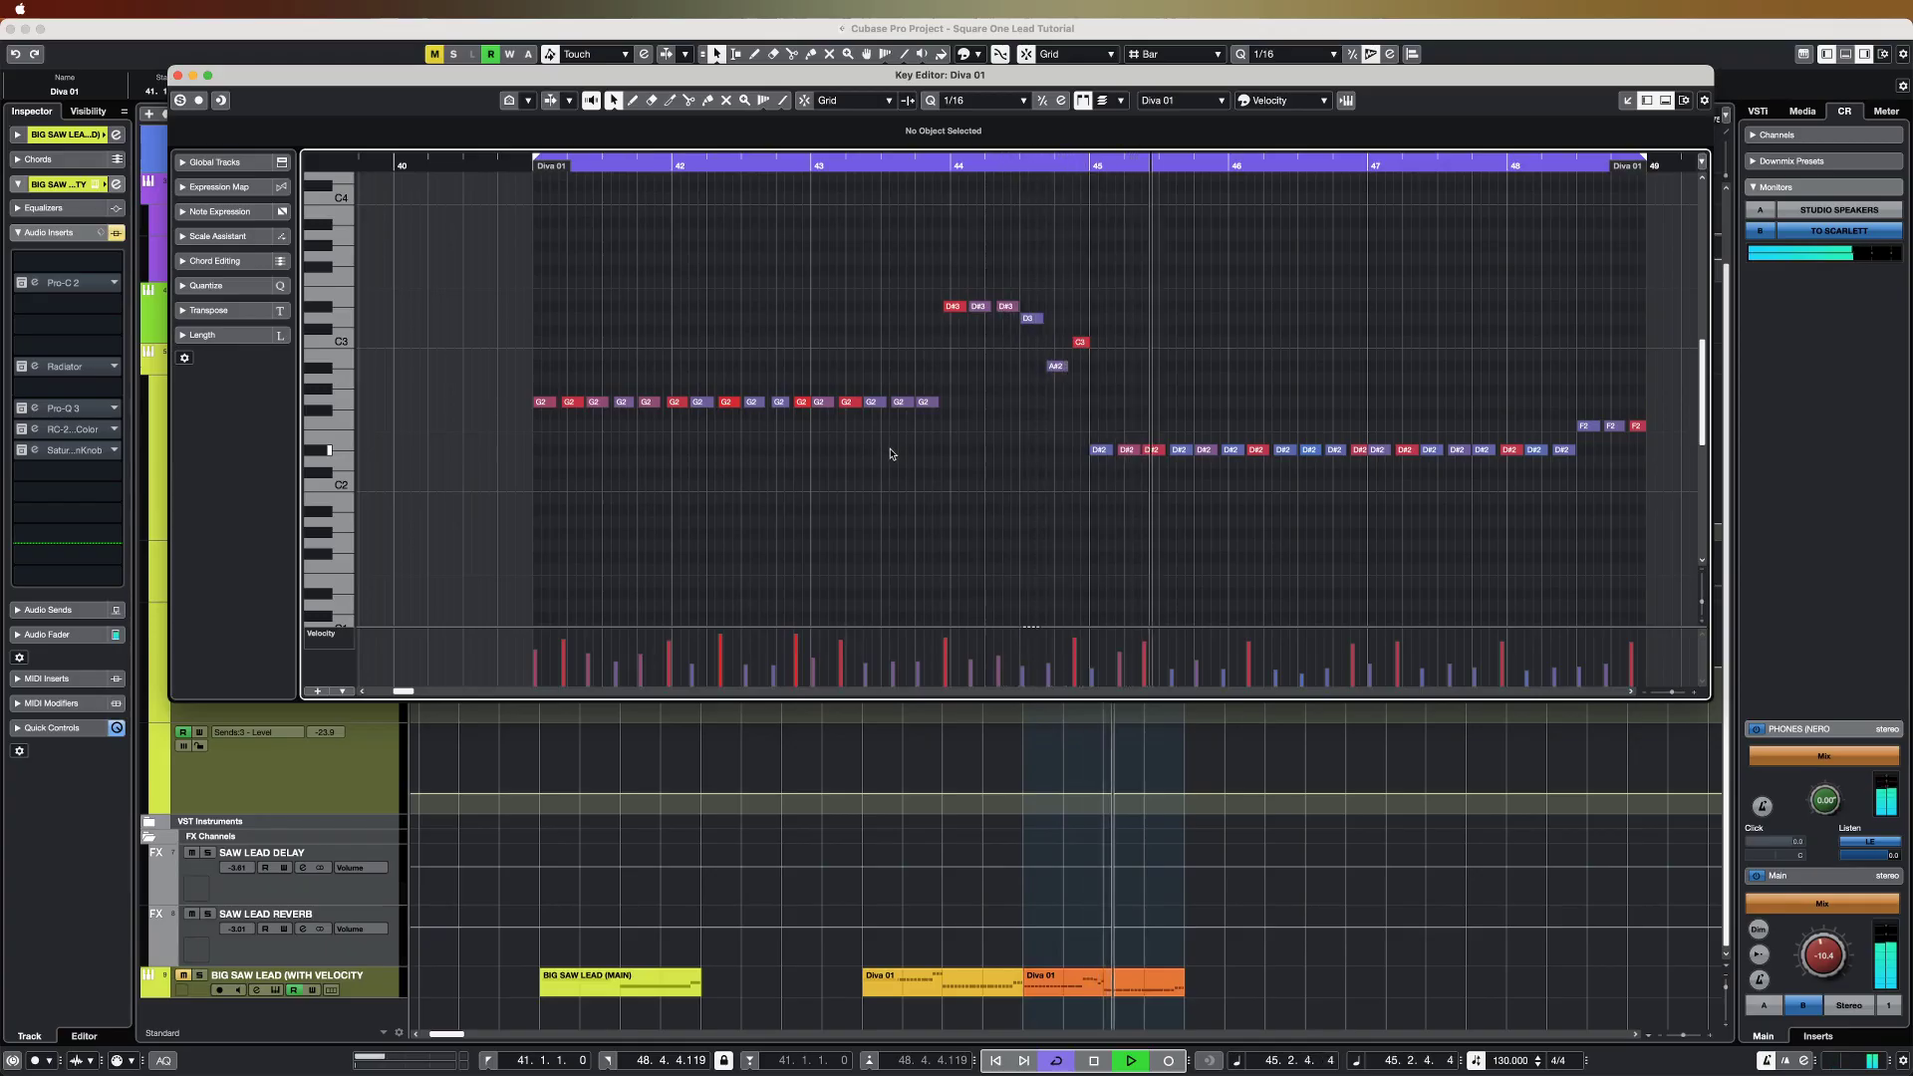
{"action": "key", "text": "space"}
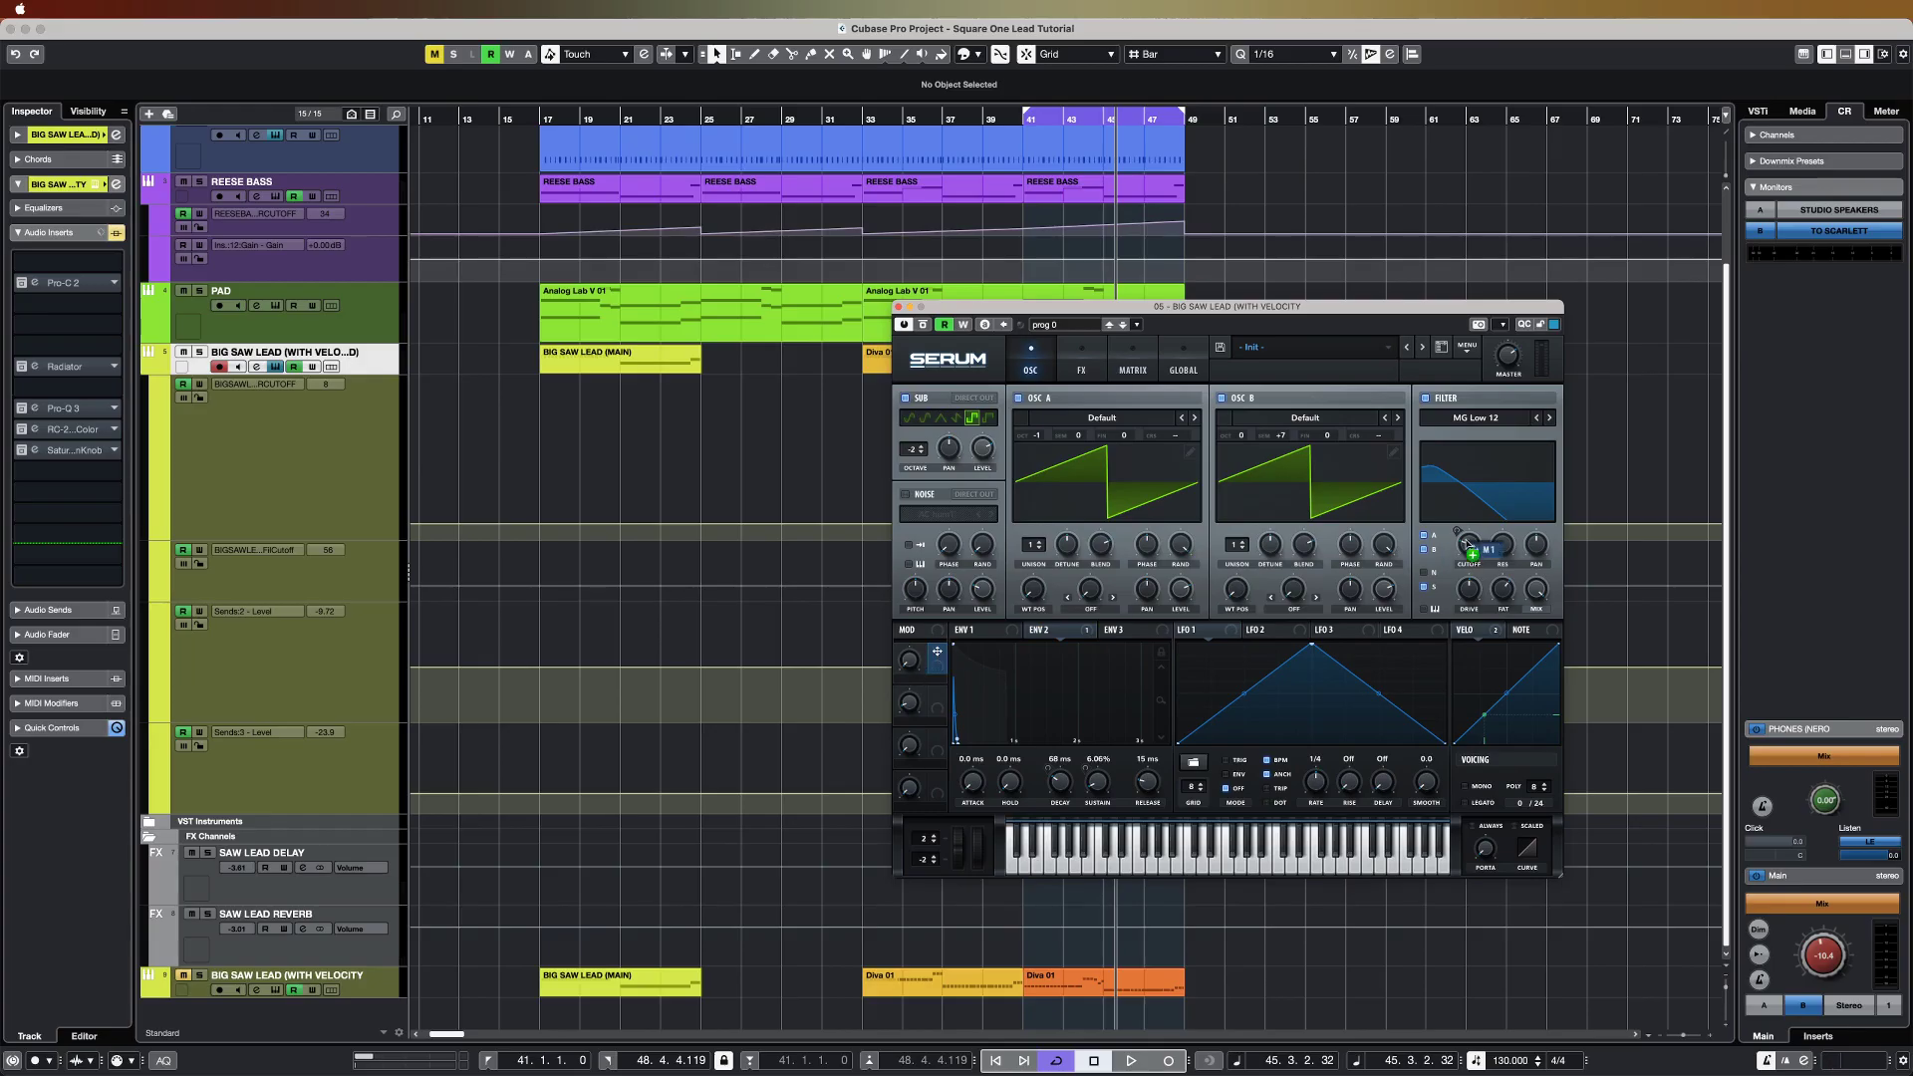
Step: Set Macro 1's cutoff amount to 76, lower the cutoff, and assign Macro 1 to Env2 sustain
{"action": "left_click_drag", "start_coordinate": [1460, 531], "coordinate": [1457, 531]}
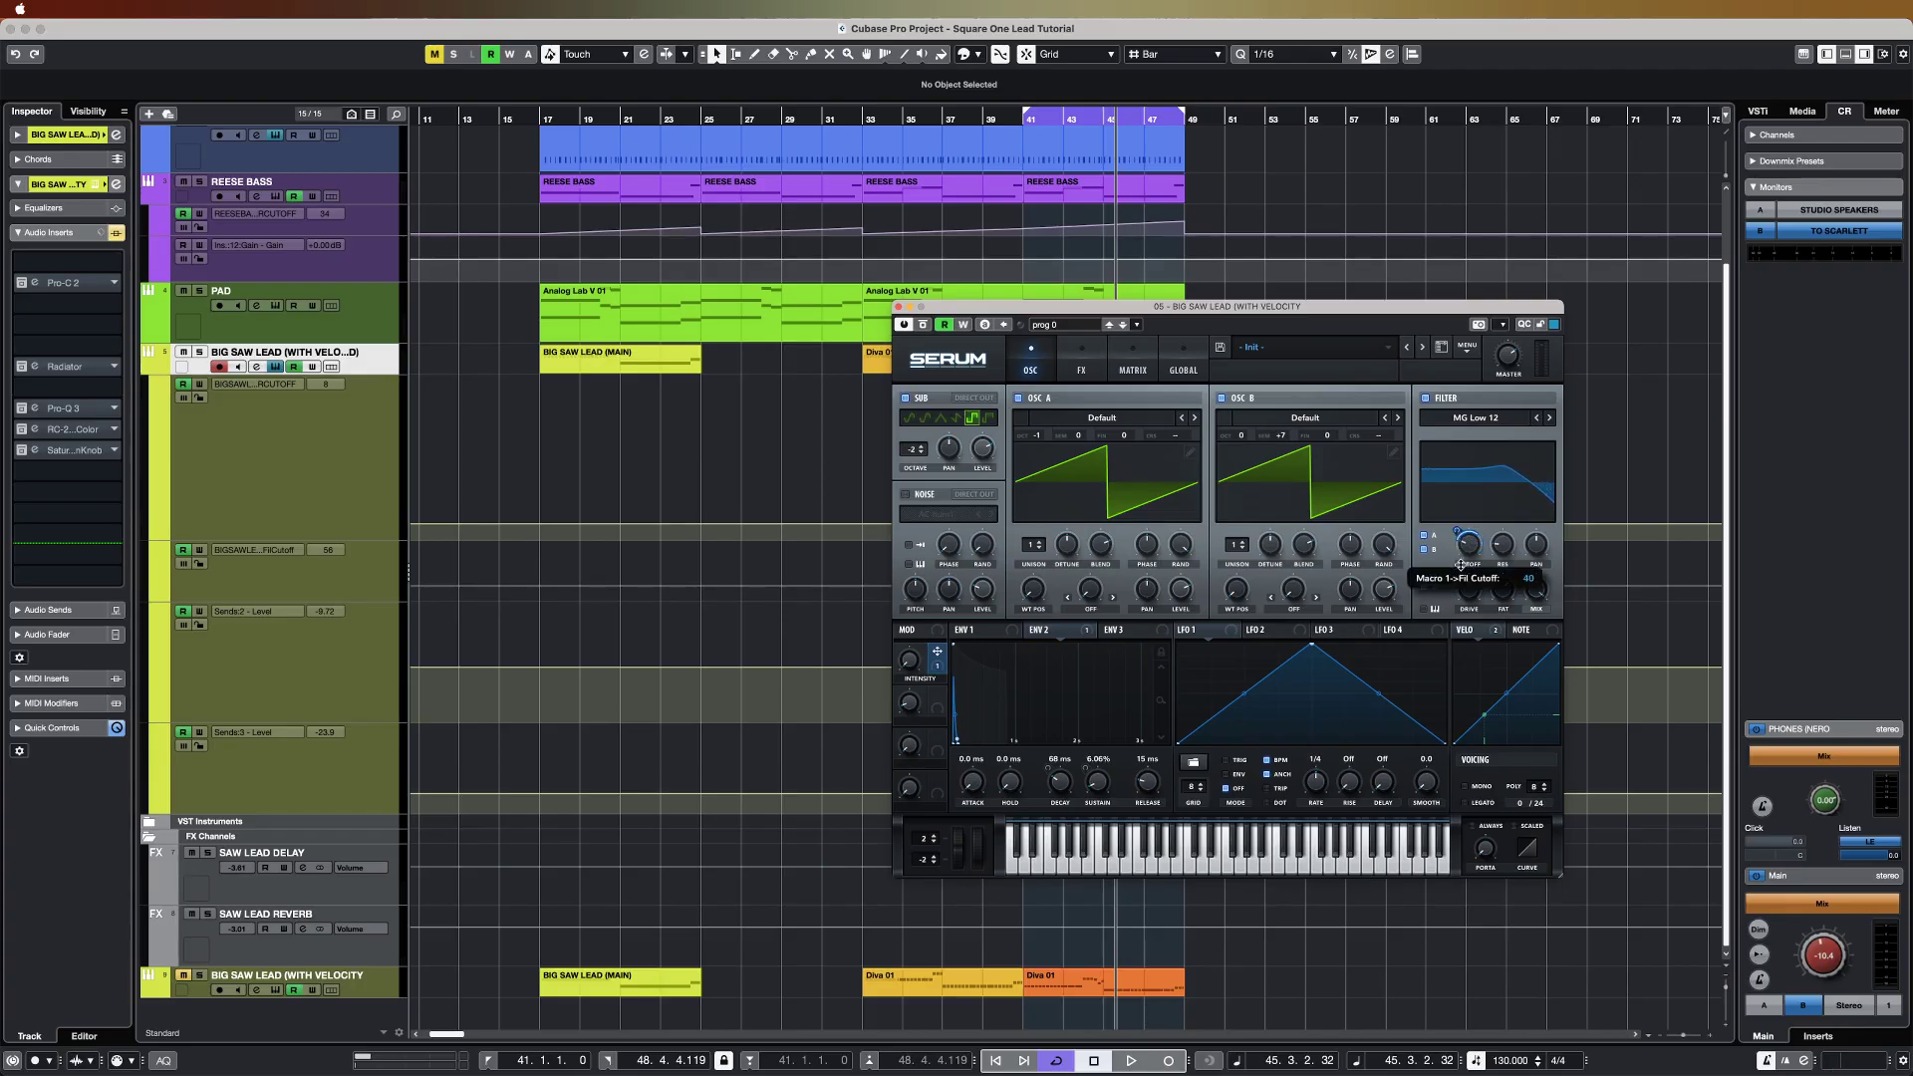
{"action": "left_click_drag", "start_coordinate": [1461, 565], "coordinate": [1457, 614]}
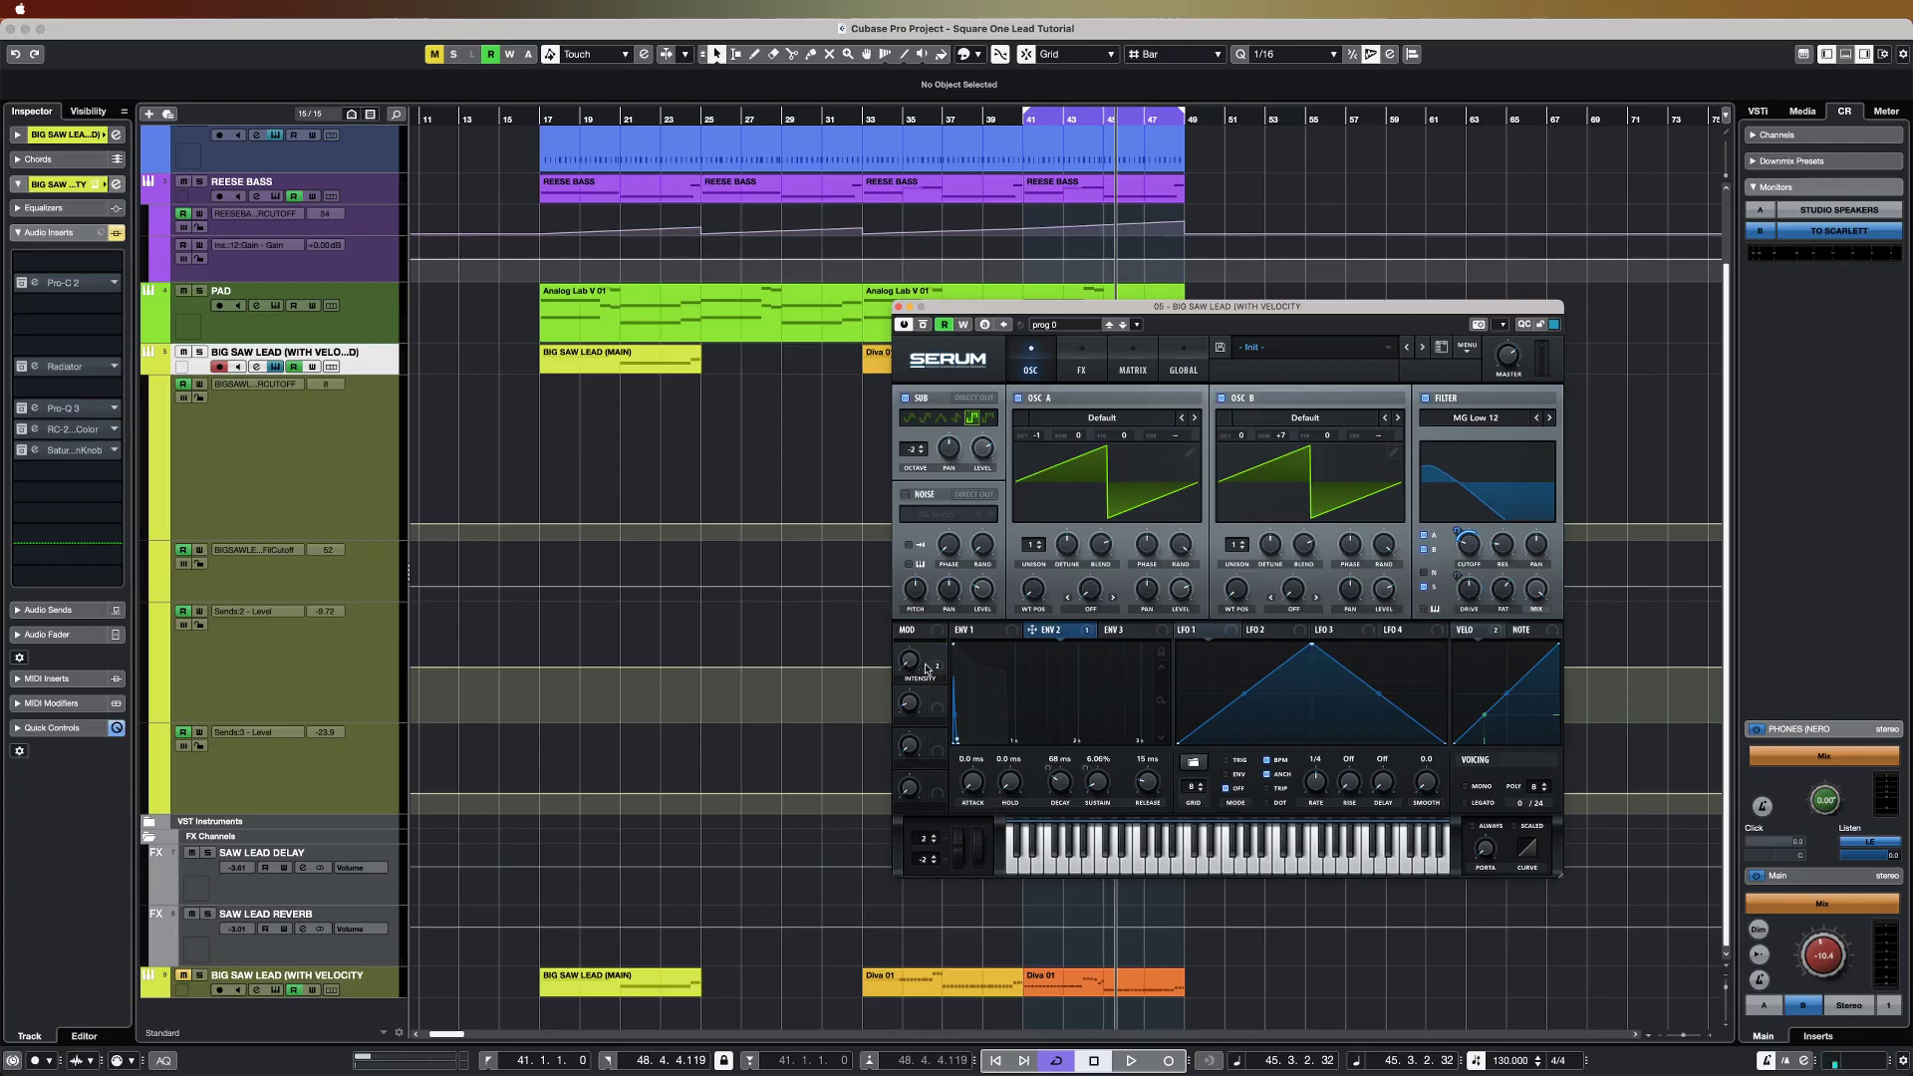
{"action": "mouse_move", "coordinate": [1046, 770]}
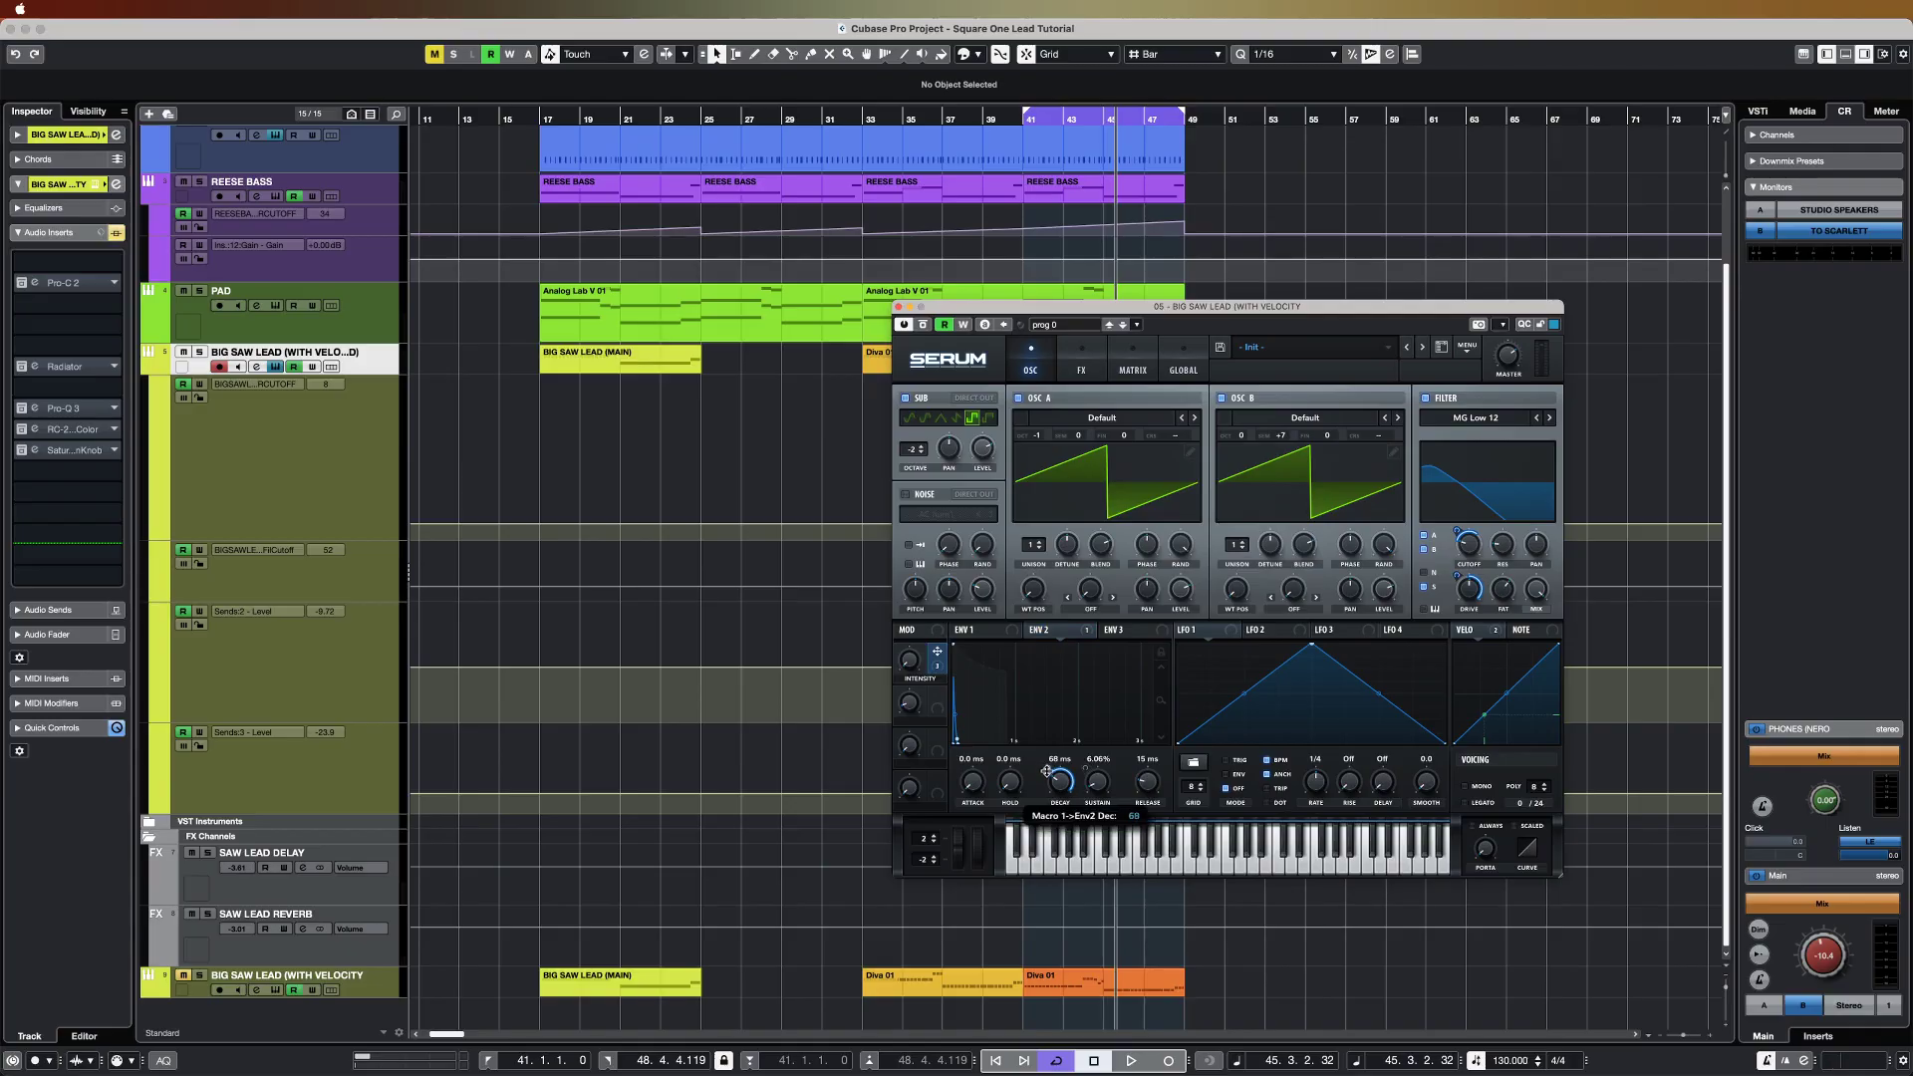
{"action": "left_click_drag", "start_coordinate": [1044, 800], "coordinate": [1096, 783]}
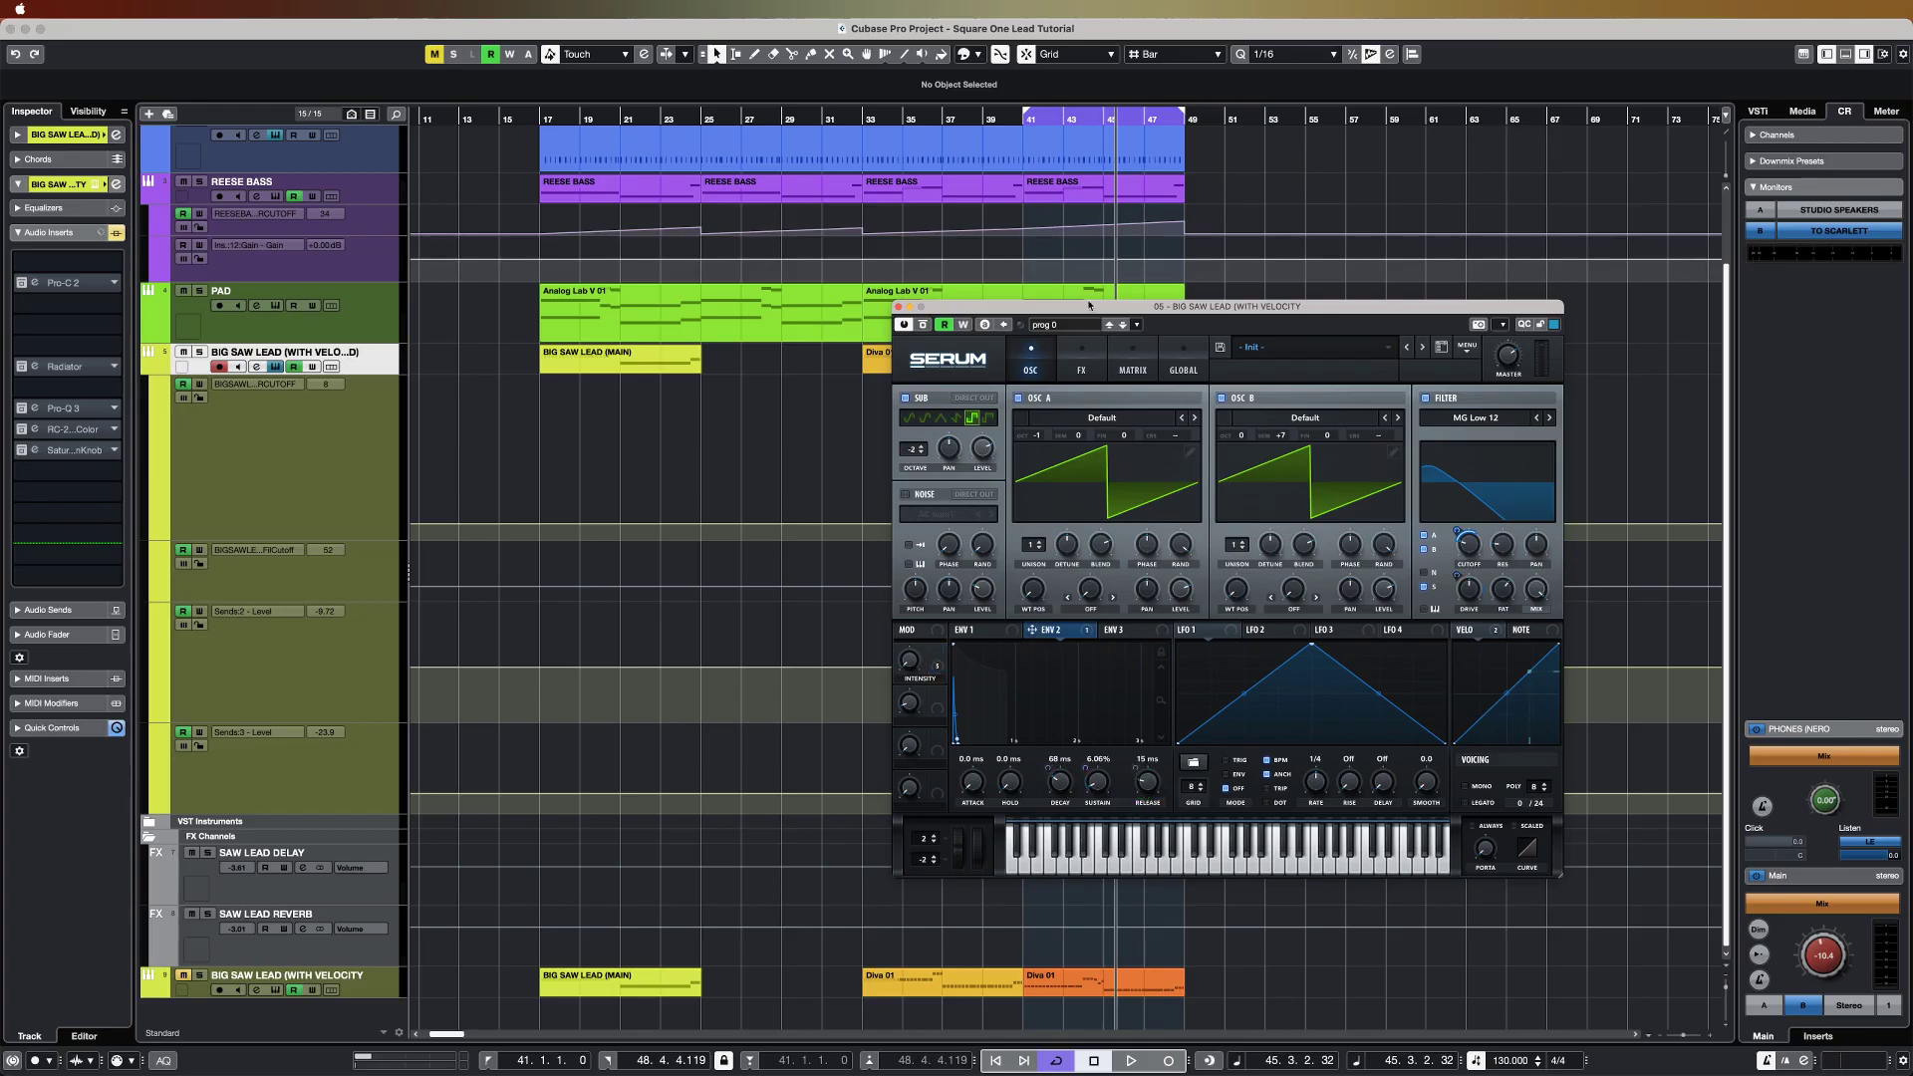
Step: Play the lead while sweeping Macro 1's intensity up to about 63%, then stop
{"action": "left_click_drag", "start_coordinate": [1091, 306], "coordinate": [1091, 386]}
{"action": "key", "text": "space"}
{"action": "mouse_move", "coordinate": [915, 757]}
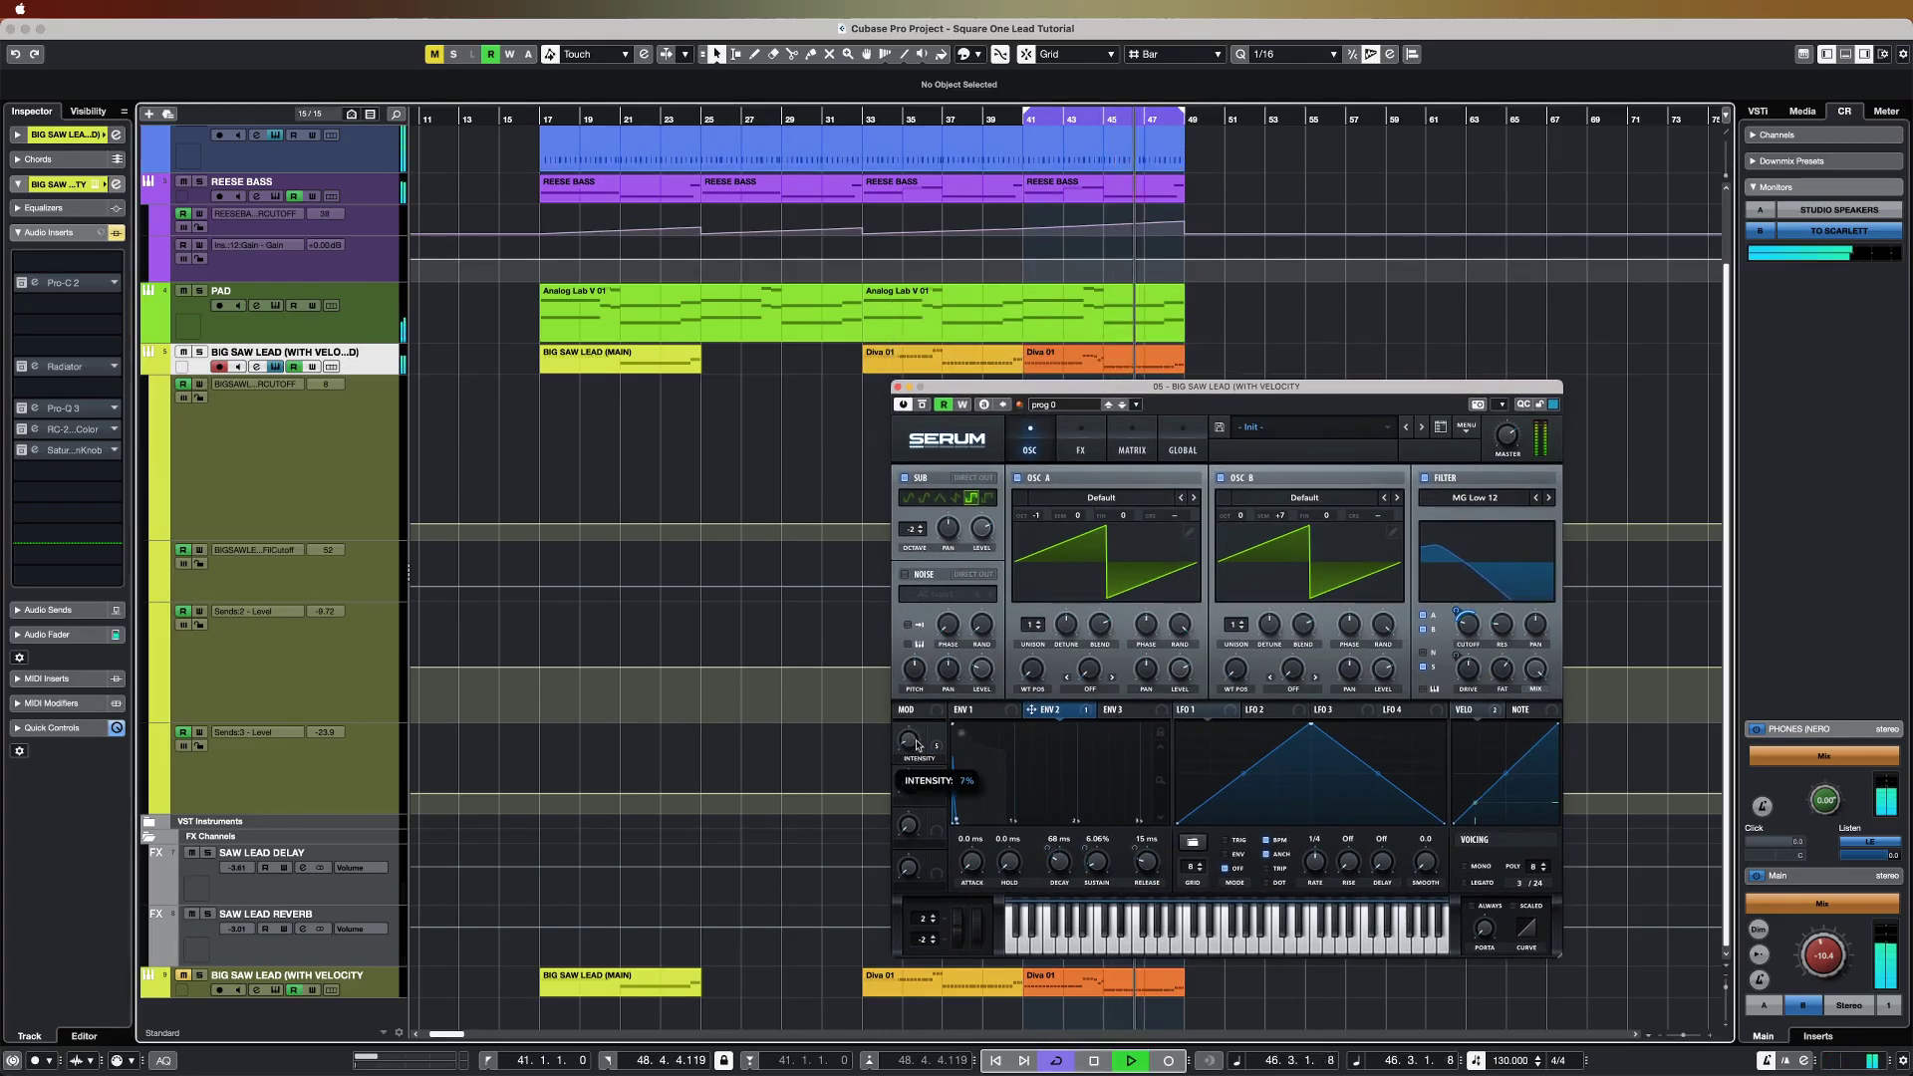
{"action": "left_click_drag", "start_coordinate": [918, 744], "coordinate": [947, 681]}
{"action": "mouse_move", "coordinate": [1515, 450]}
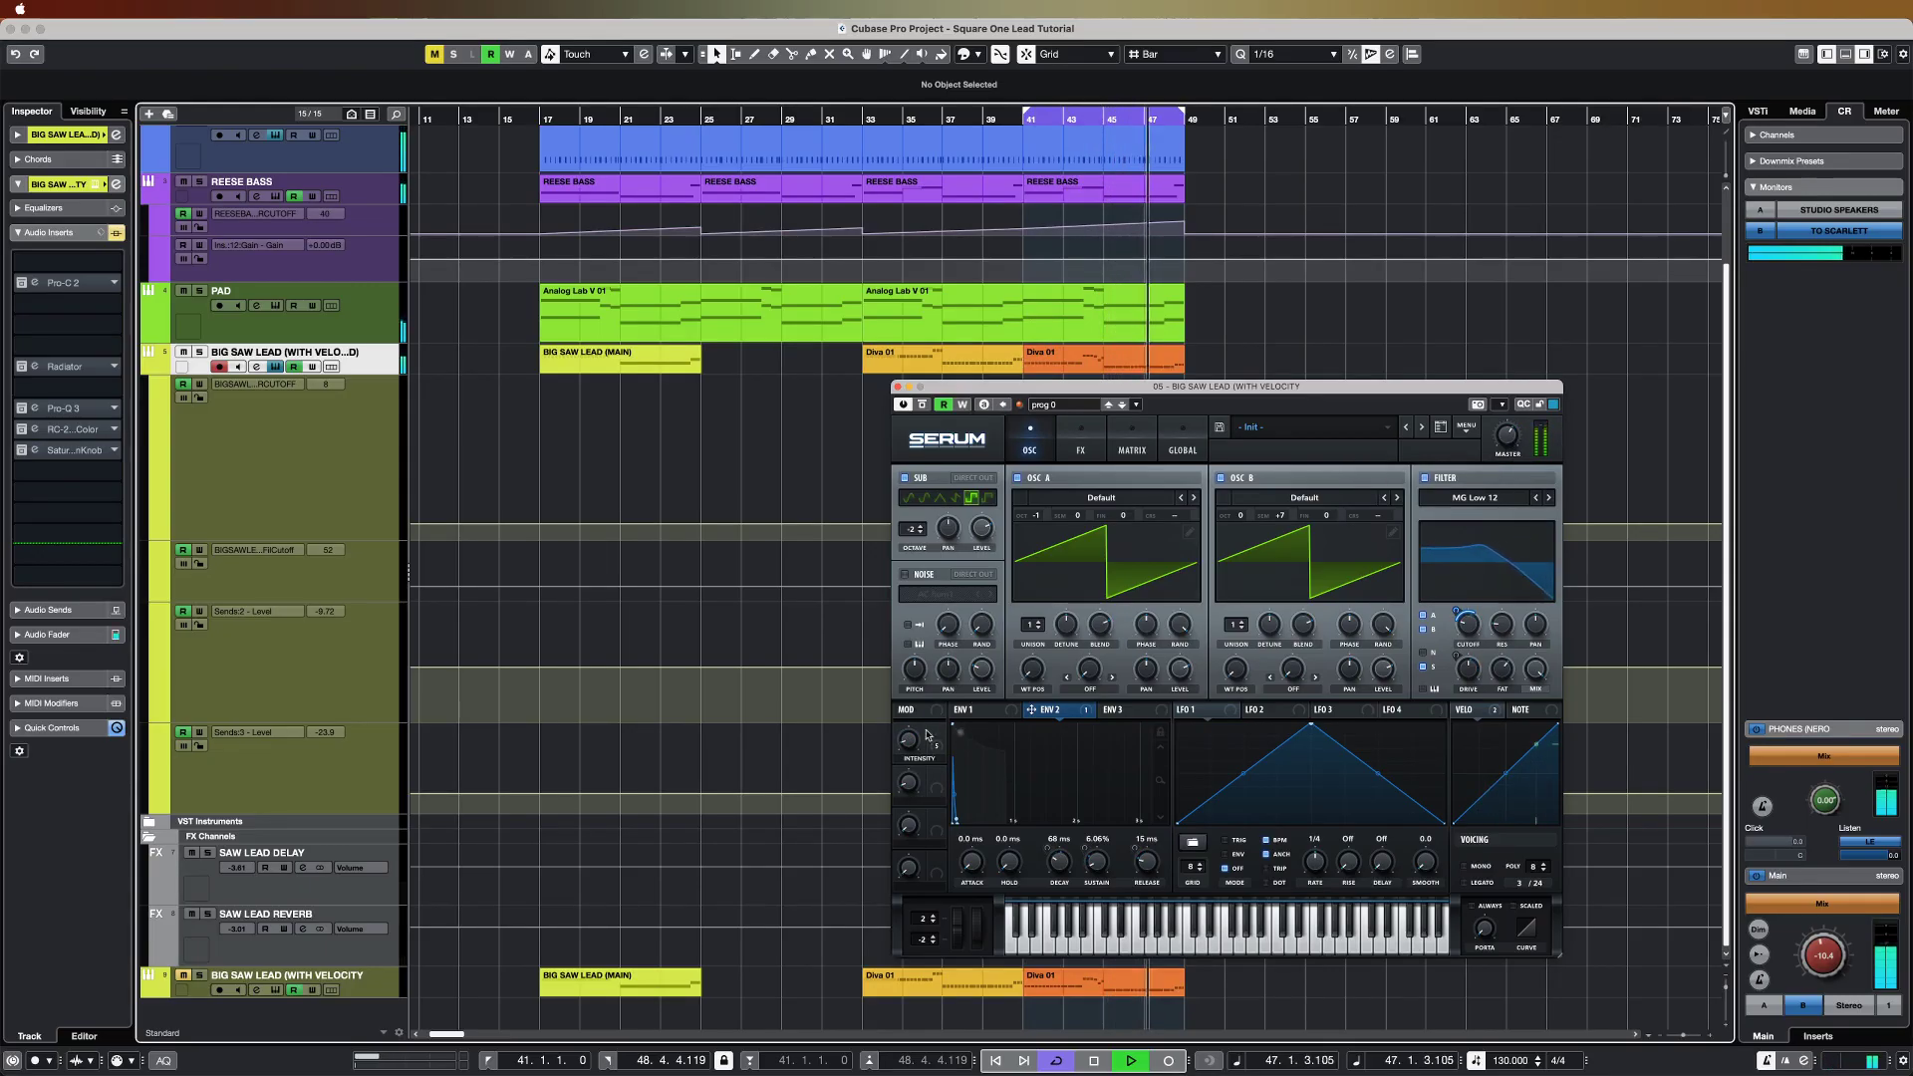
{"action": "mouse_move", "coordinate": [913, 743]}
{"action": "left_click_drag", "start_coordinate": [913, 743], "coordinate": [952, 686]}
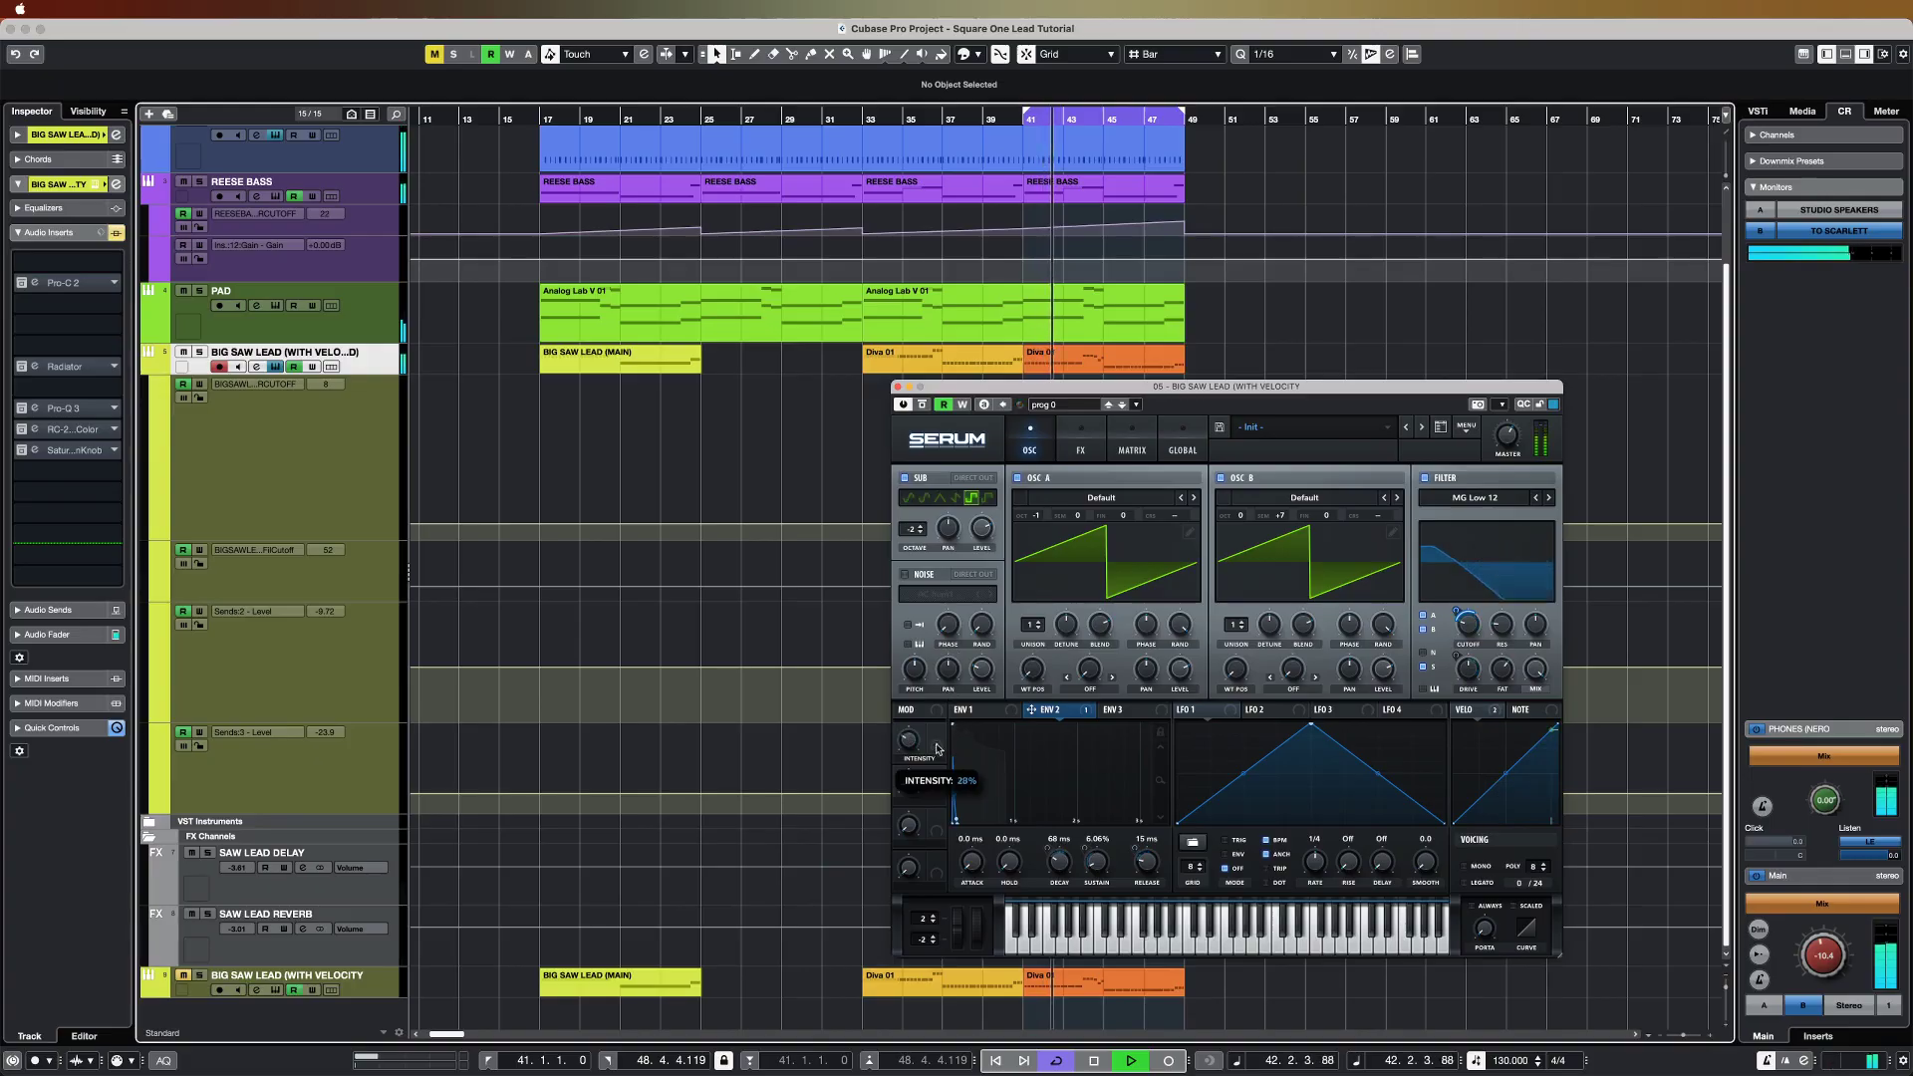
{"action": "mouse_move", "coordinate": [936, 788]}
{"action": "left_mouse_down"}
{"action": "mouse_move", "coordinate": [953, 700]}
{"action": "mouse_move", "coordinate": [935, 764]}
{"action": "left_mouse_up"}
{"action": "key", "text": "space"}
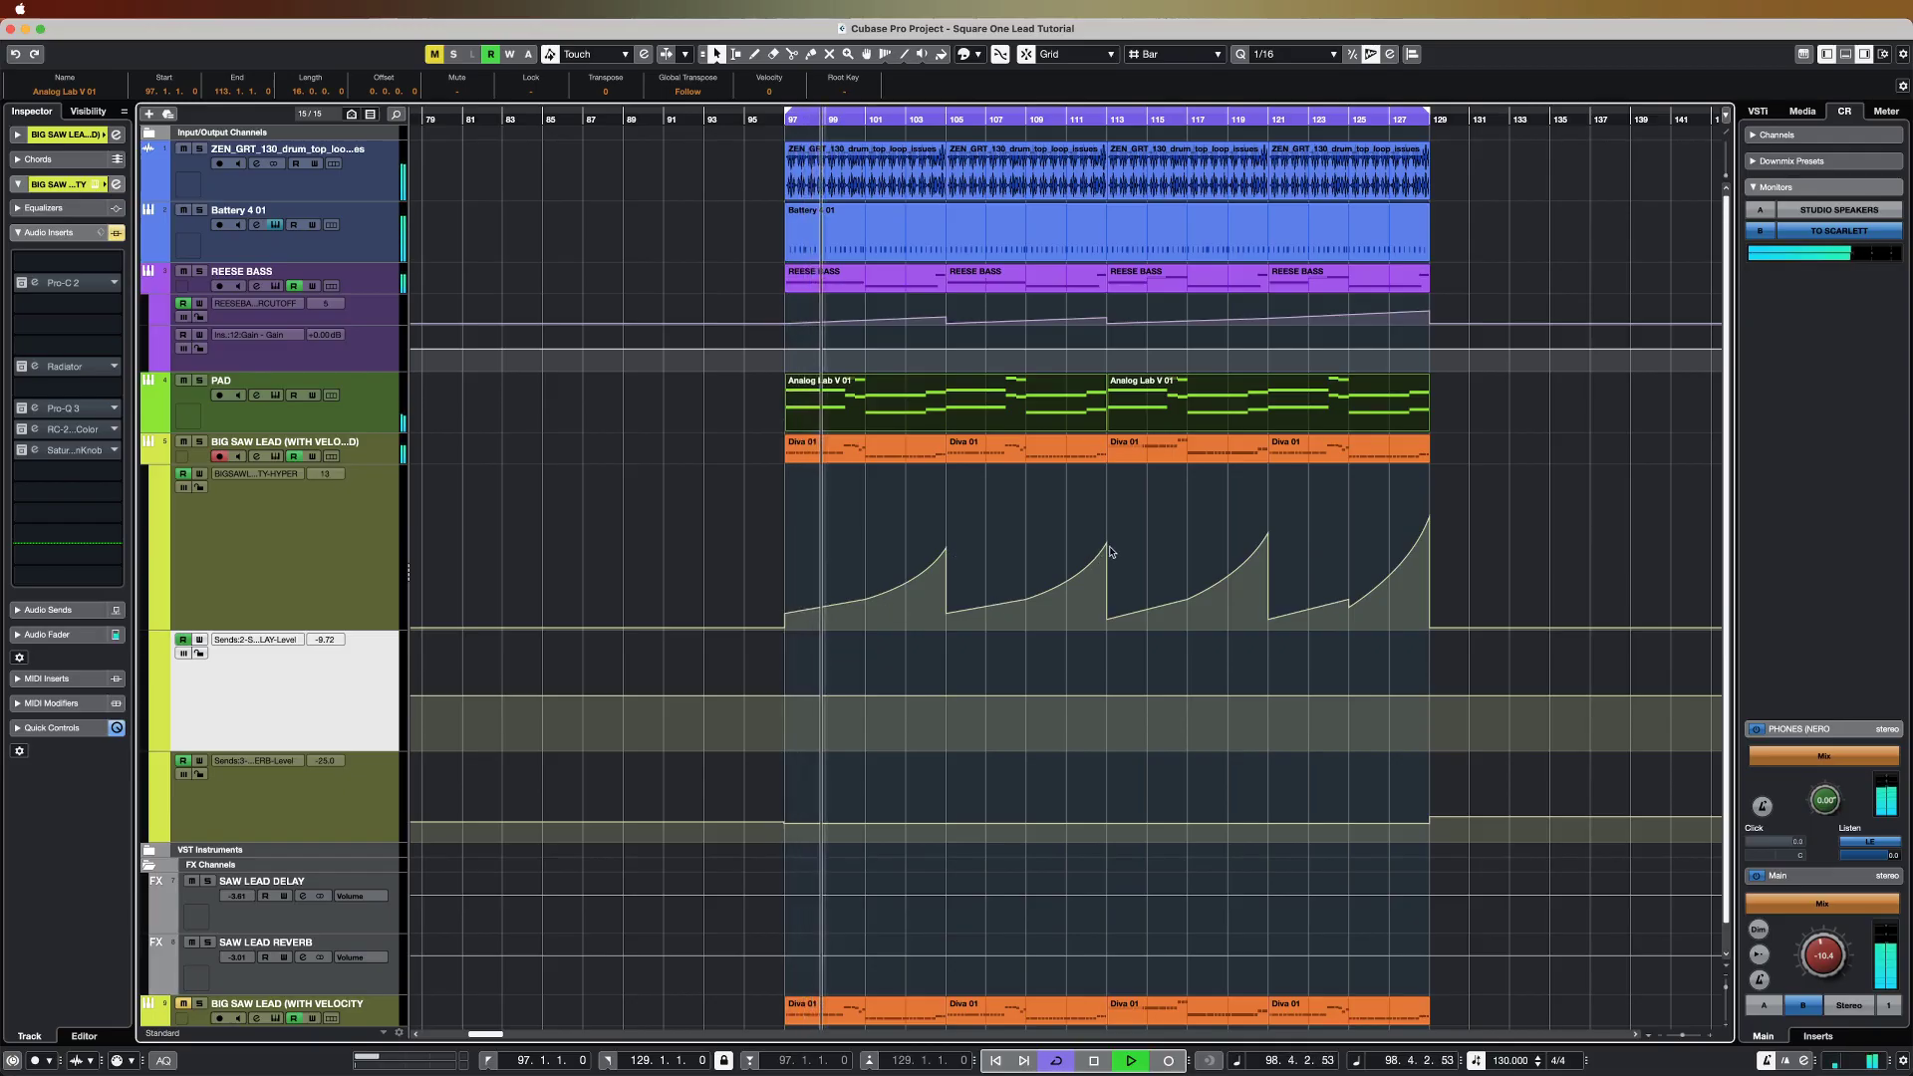
Step: Raise the lead's automation peak at bar 113 to 62, then briefly check the Diva 01 part's notes
{"action": "left_click", "coordinate": [1107, 545]}
{"action": "left_click_drag", "start_coordinate": [1107, 545], "coordinate": [1107, 530]}
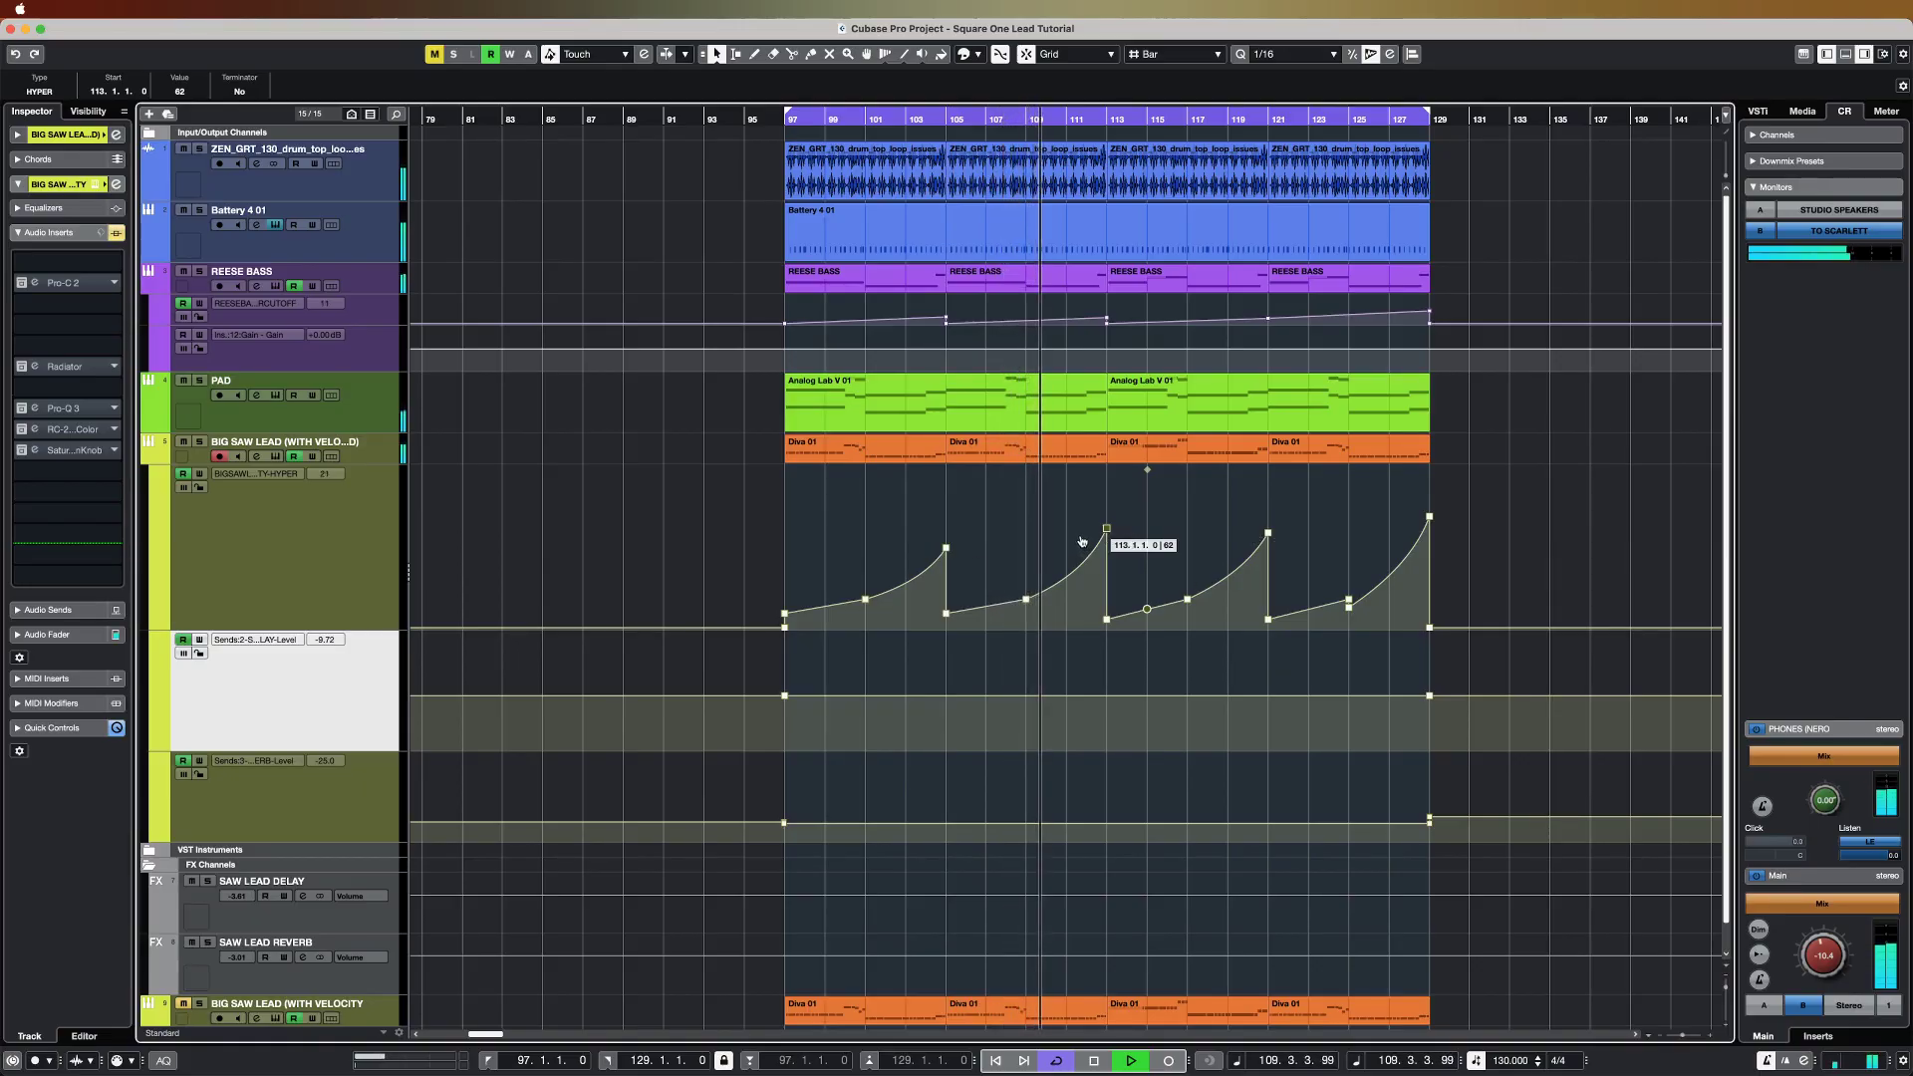
{"action": "double_click", "coordinate": [1091, 451]}
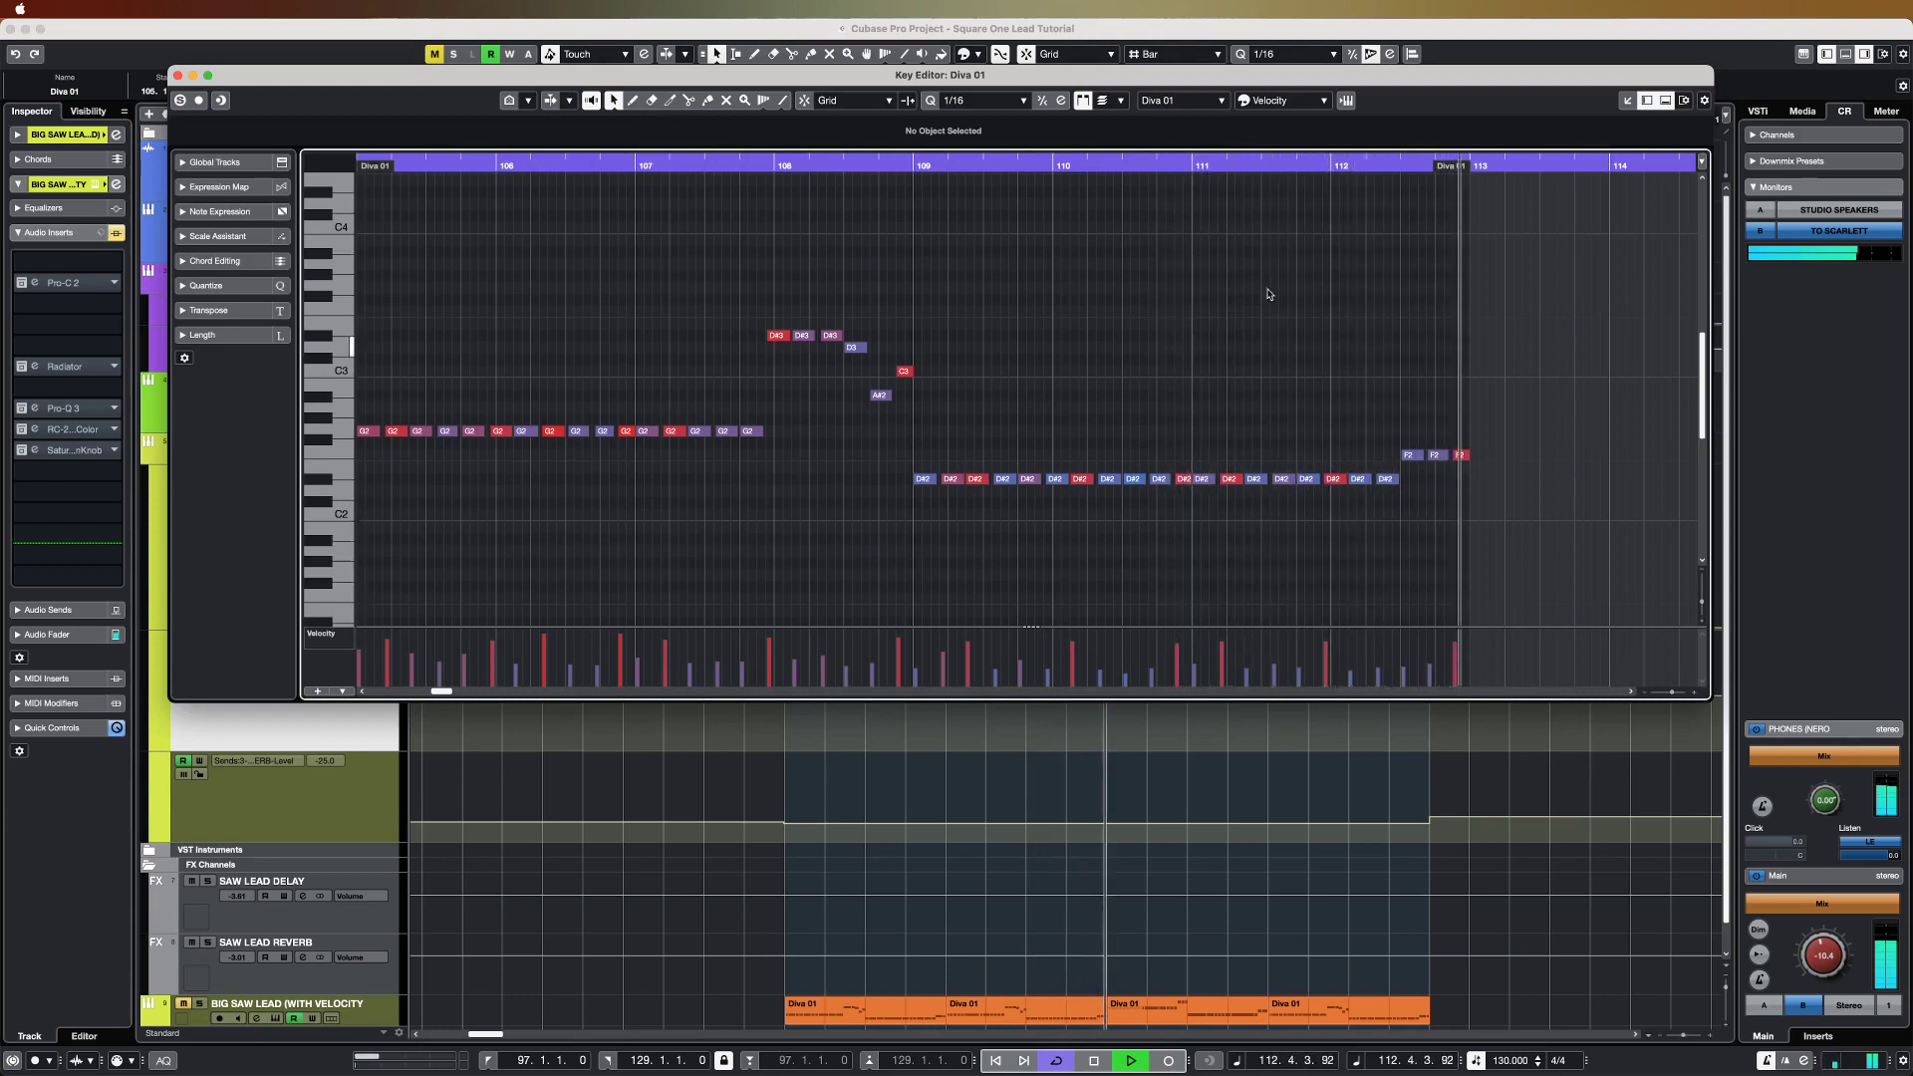
{"action": "left_click", "coordinate": [178, 75]}
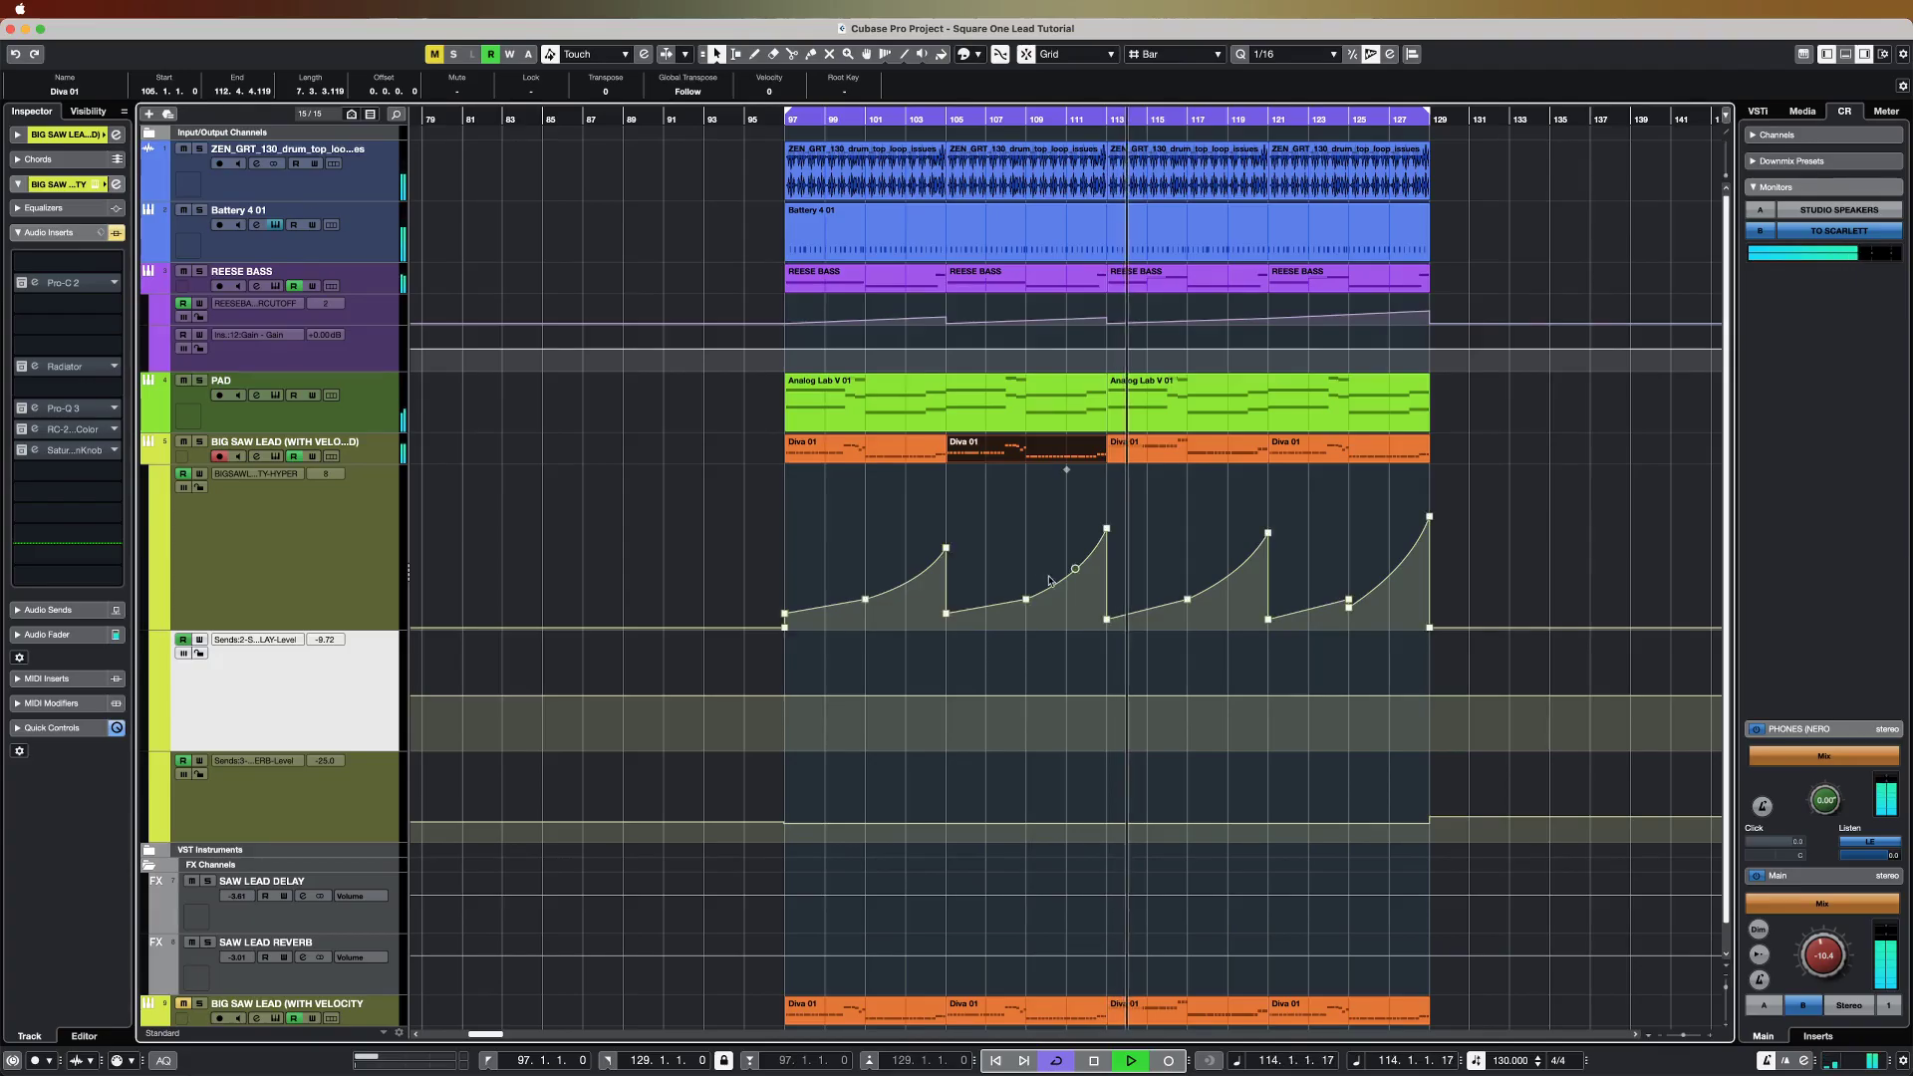
Step: Stop playback, clear the part selection, and select the BIG SAW LEAD track
{"action": "key", "text": "space"}
{"action": "left_click", "coordinate": [1350, 538]}
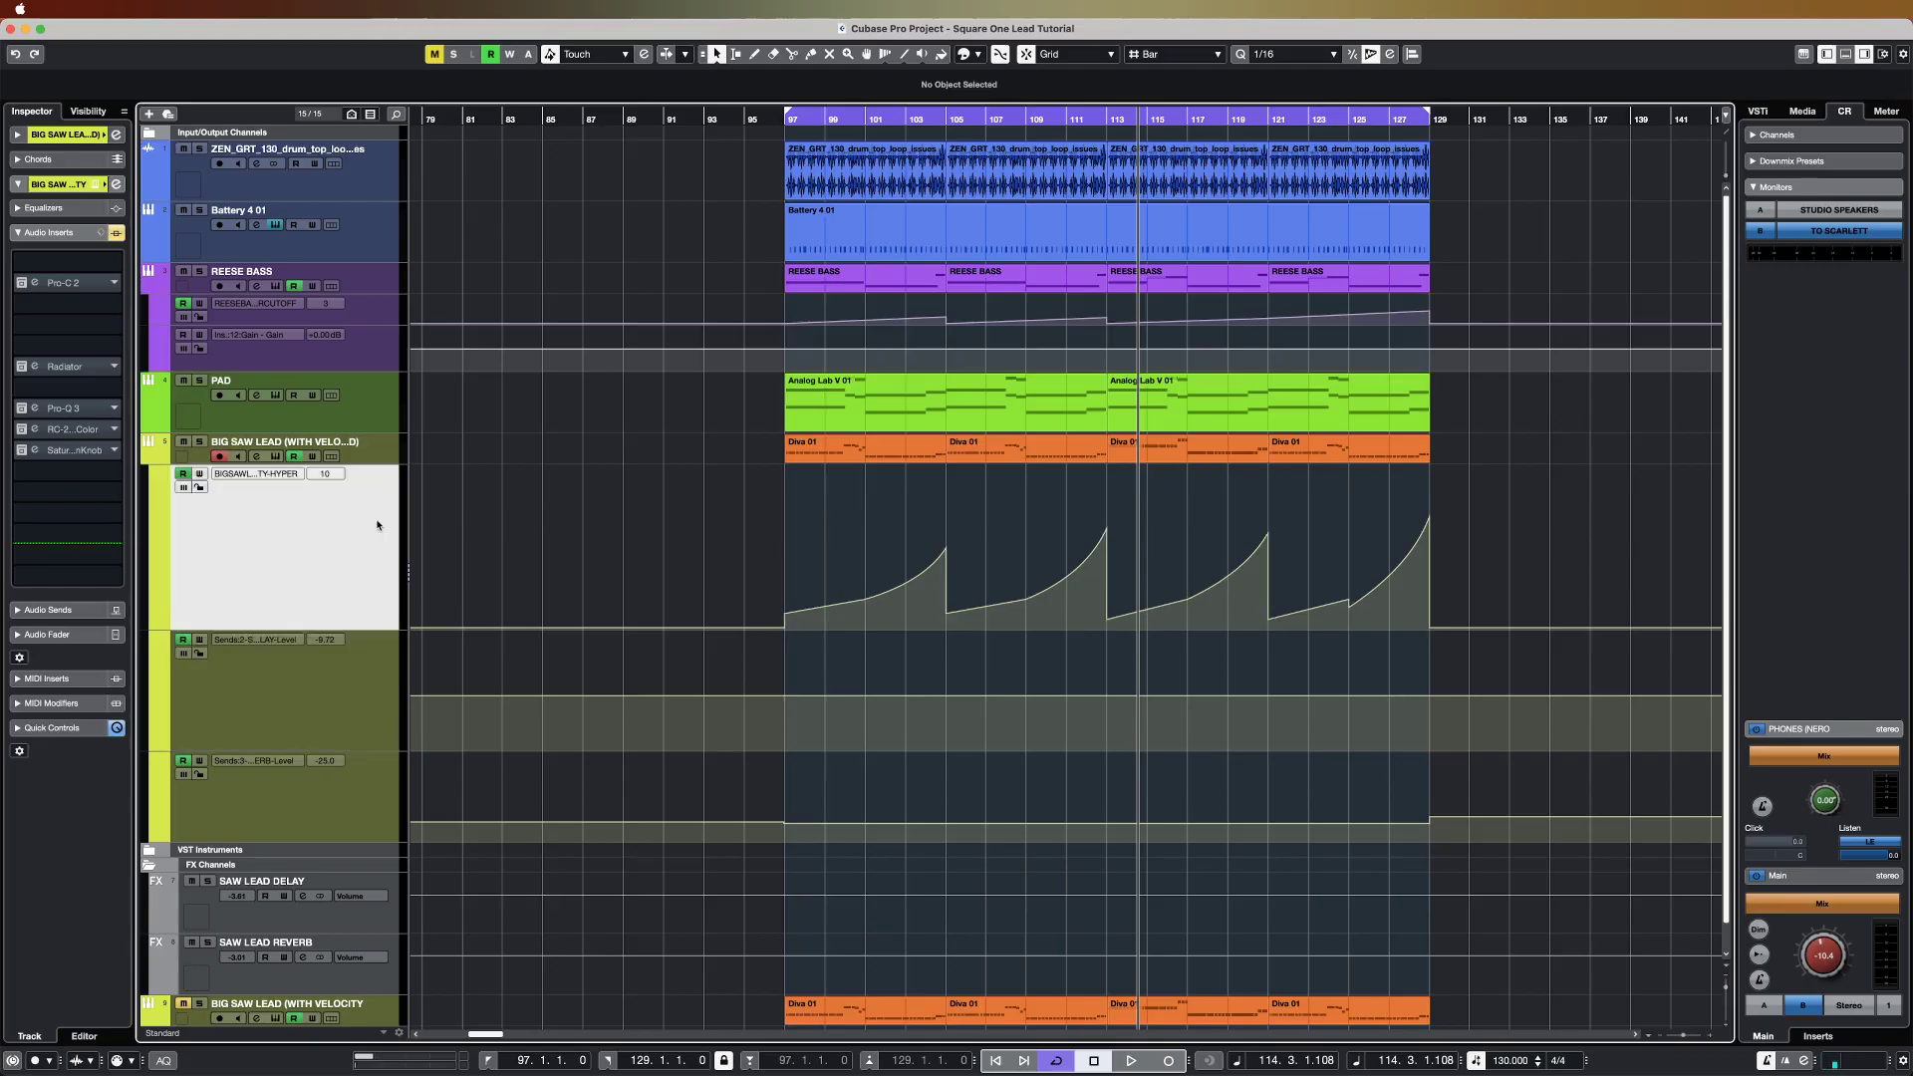
{"action": "key", "text": "Up"}
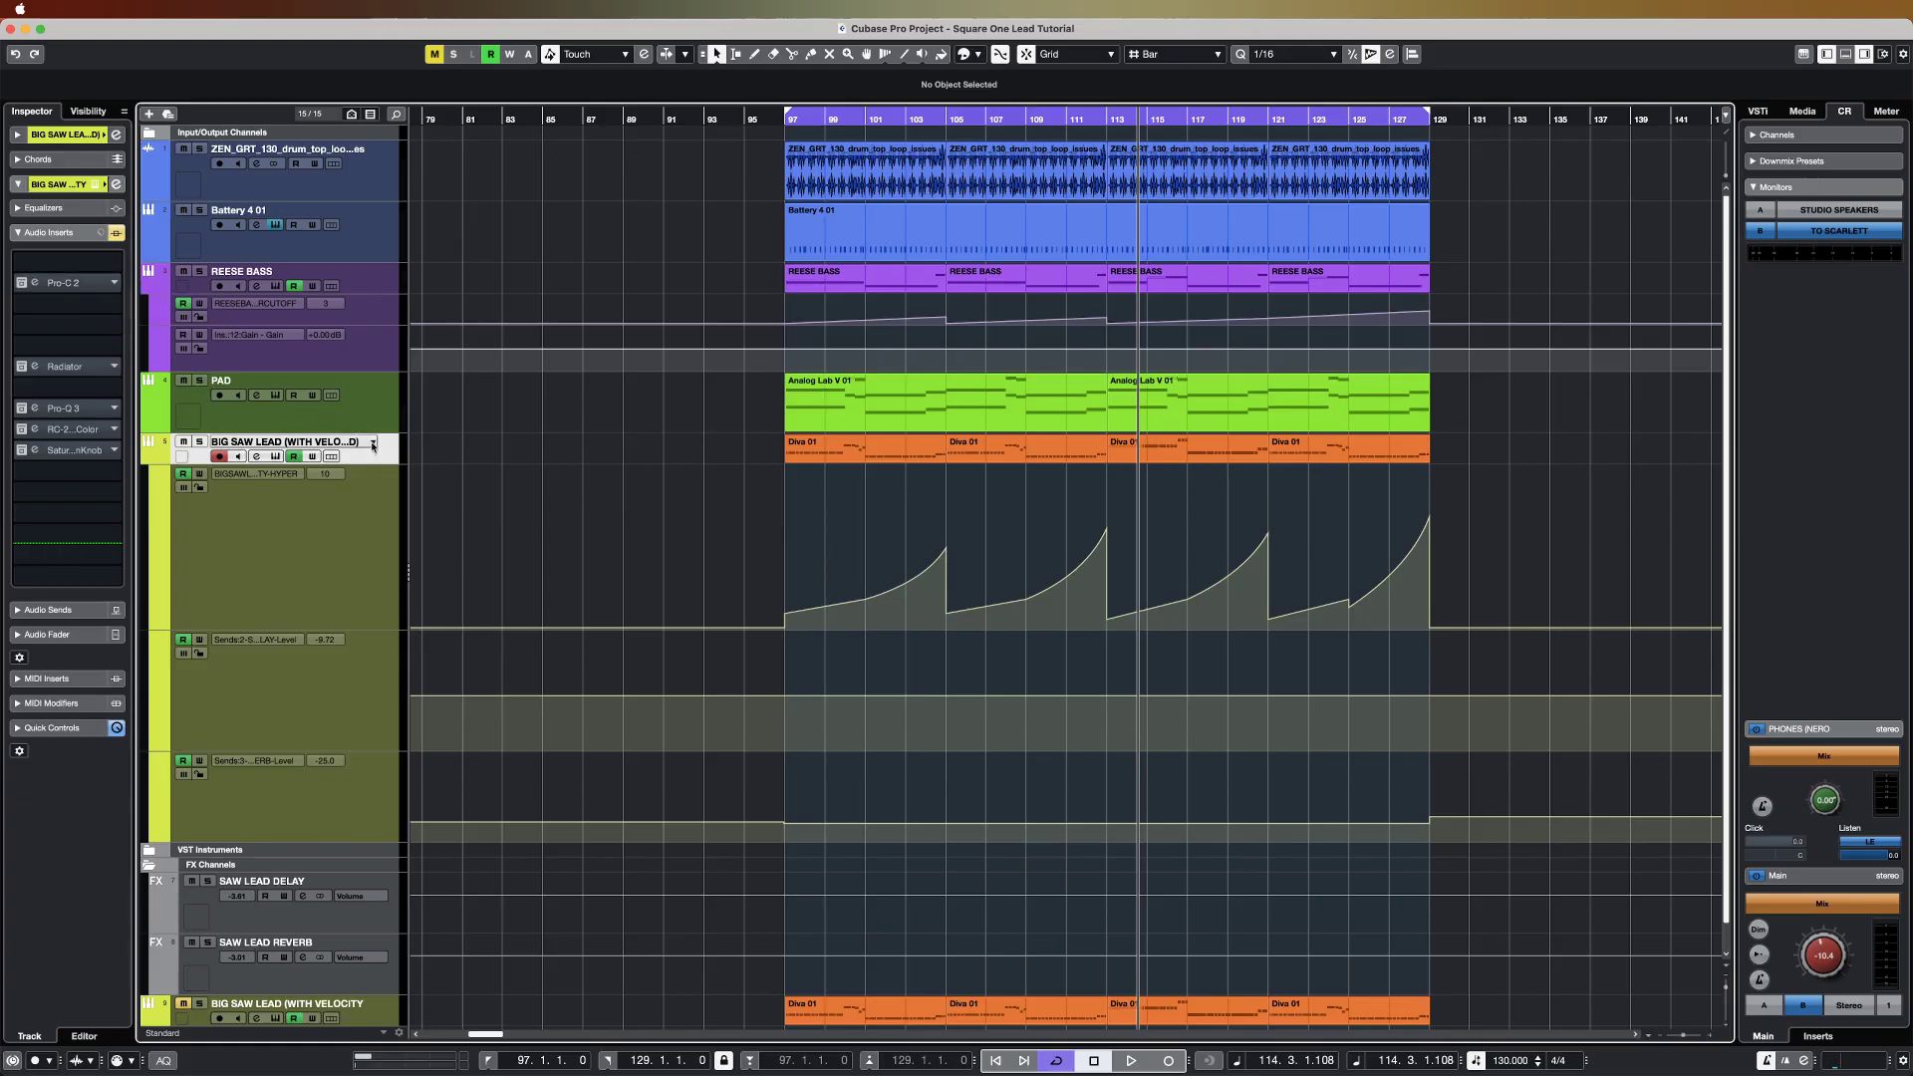
Step: Switch the lead's Pro-C 2 compressor back on while the track plays
{"action": "left_click", "coordinate": [61, 283]}
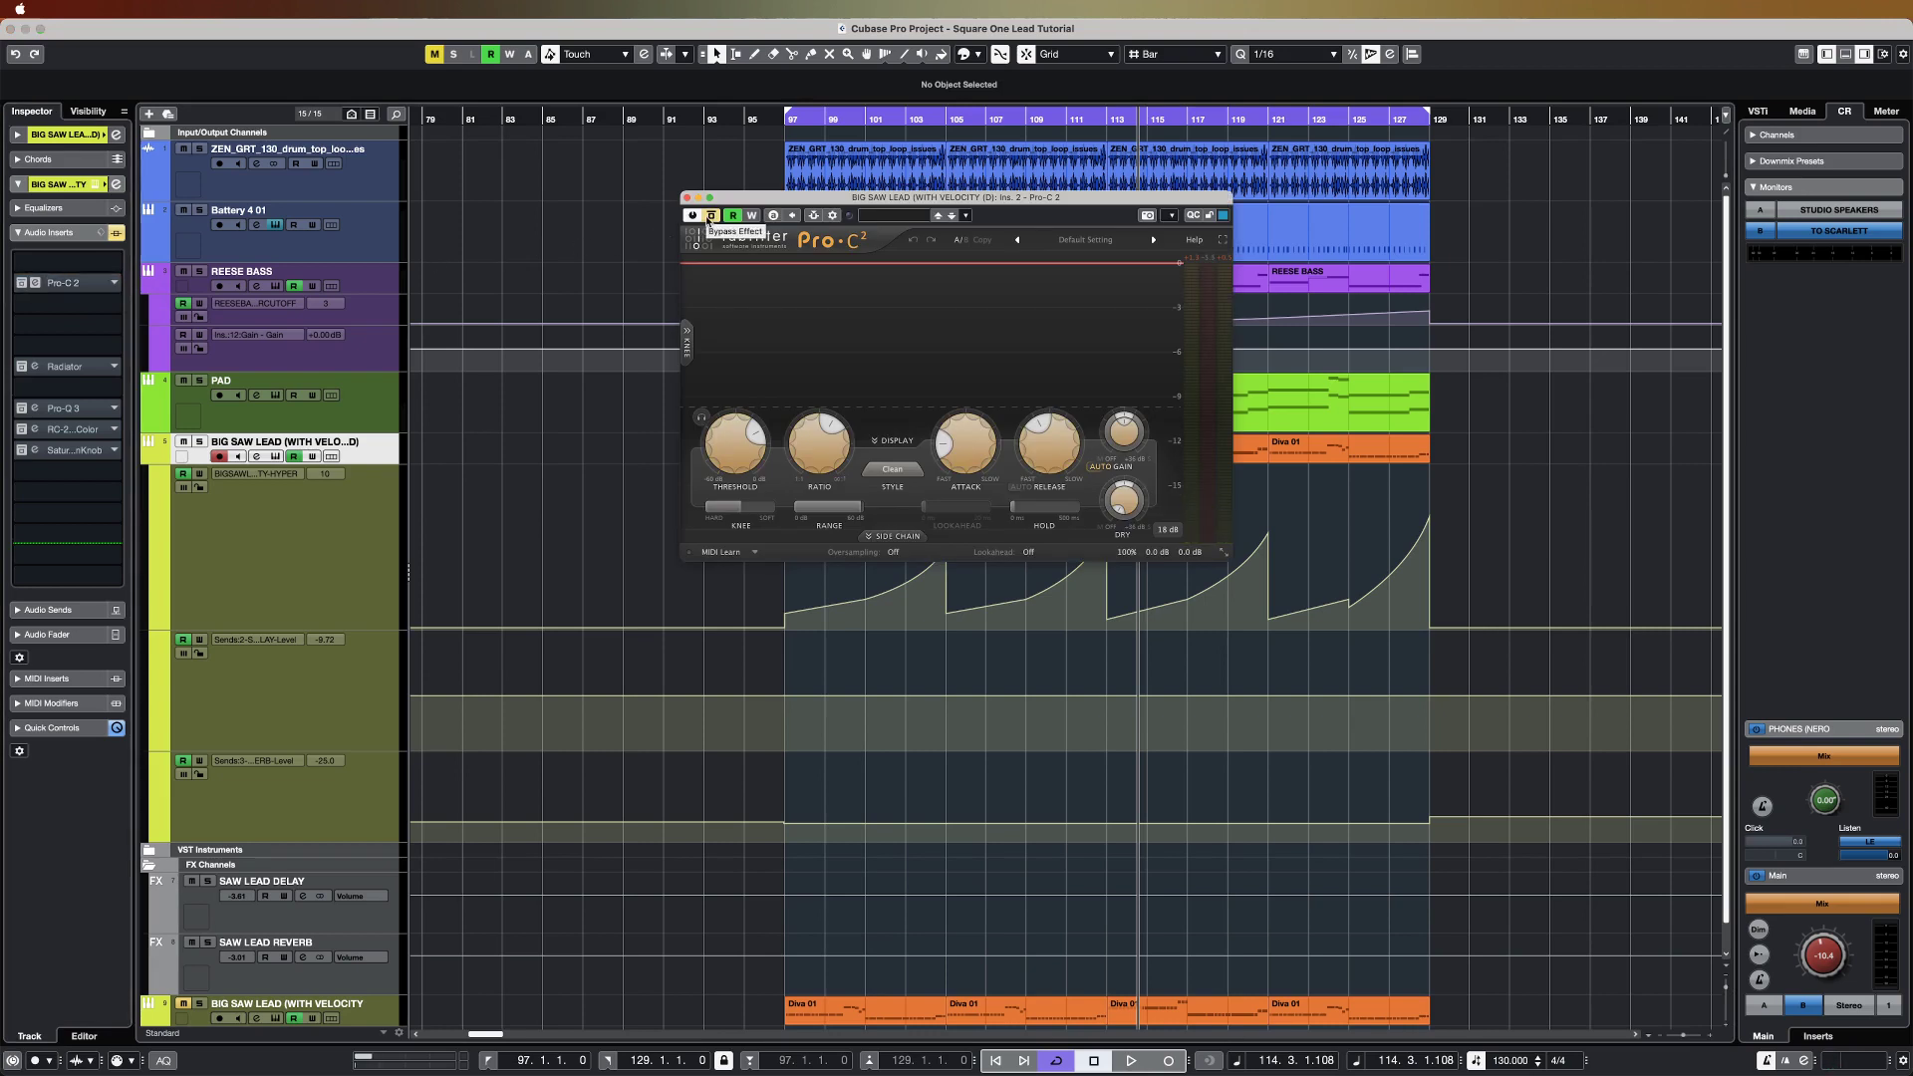
{"action": "key", "text": "space"}
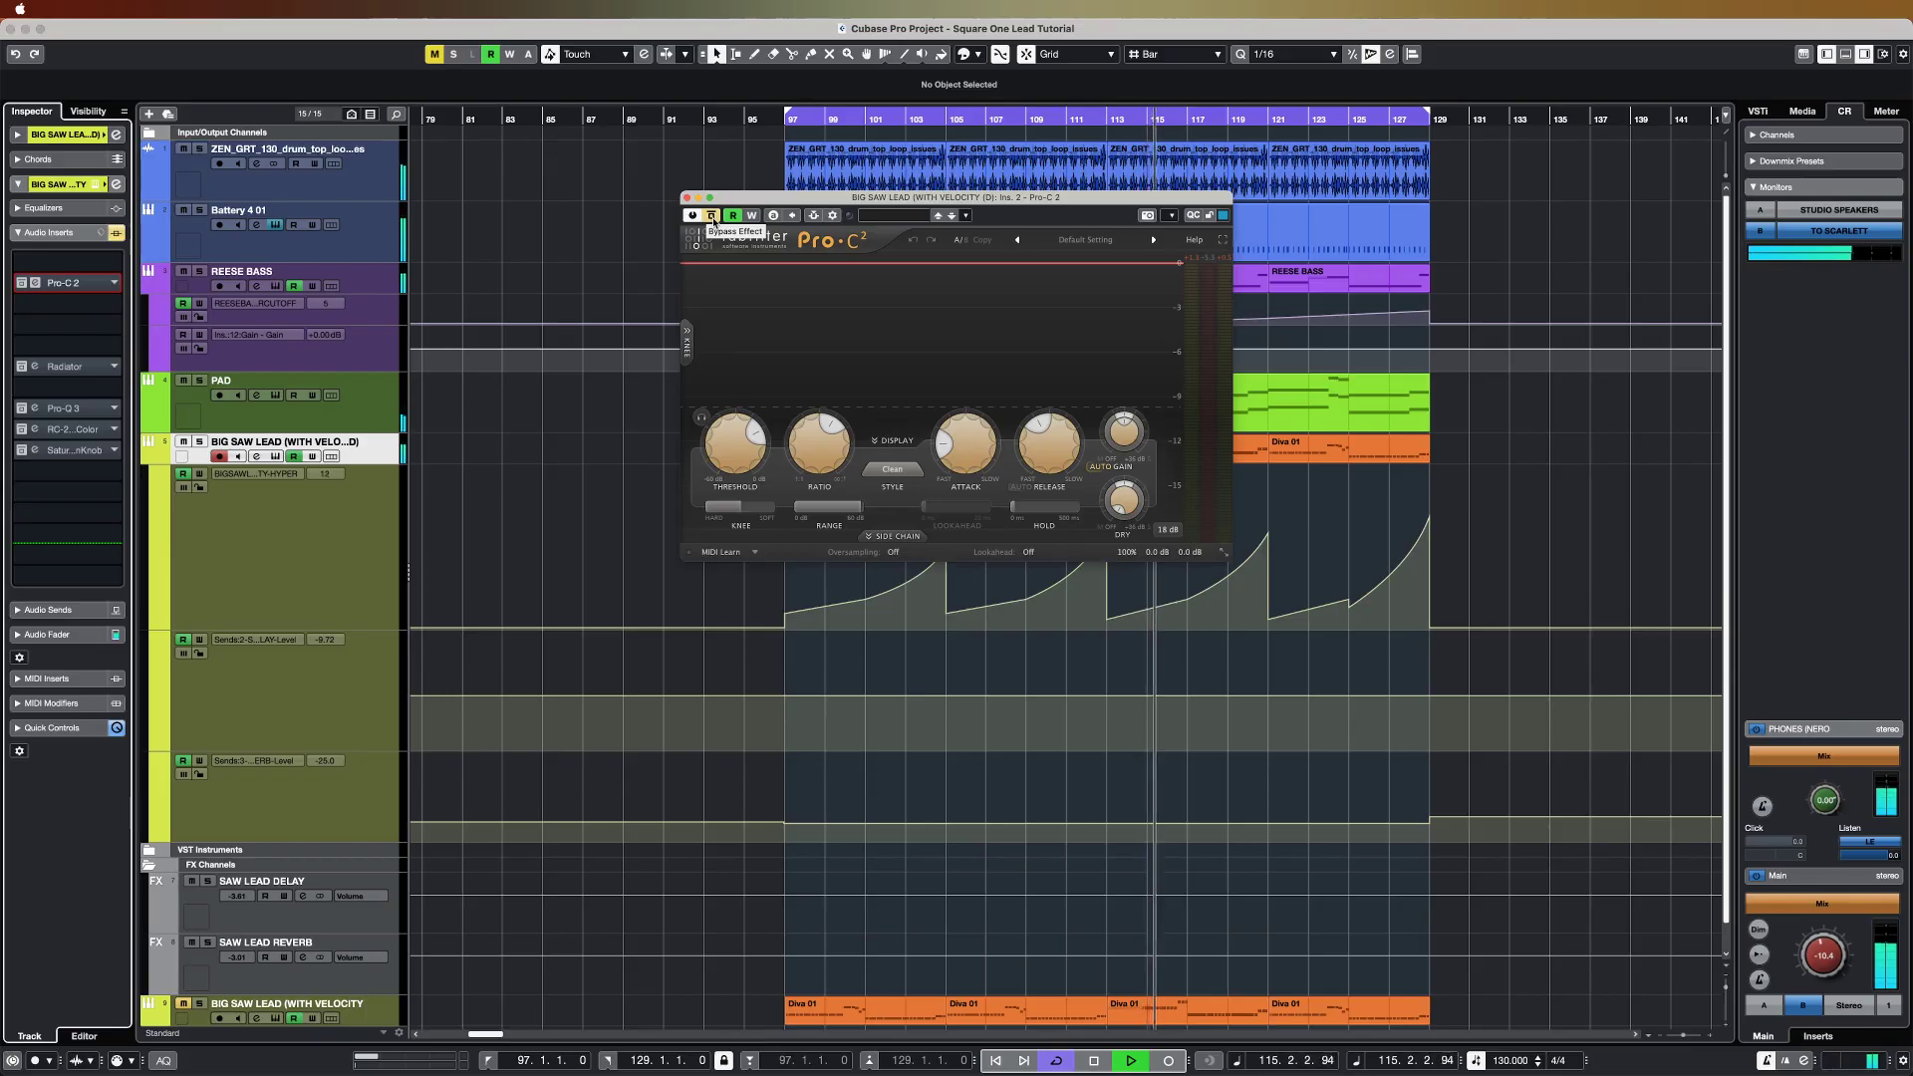
{"action": "left_click", "coordinate": [712, 217]}
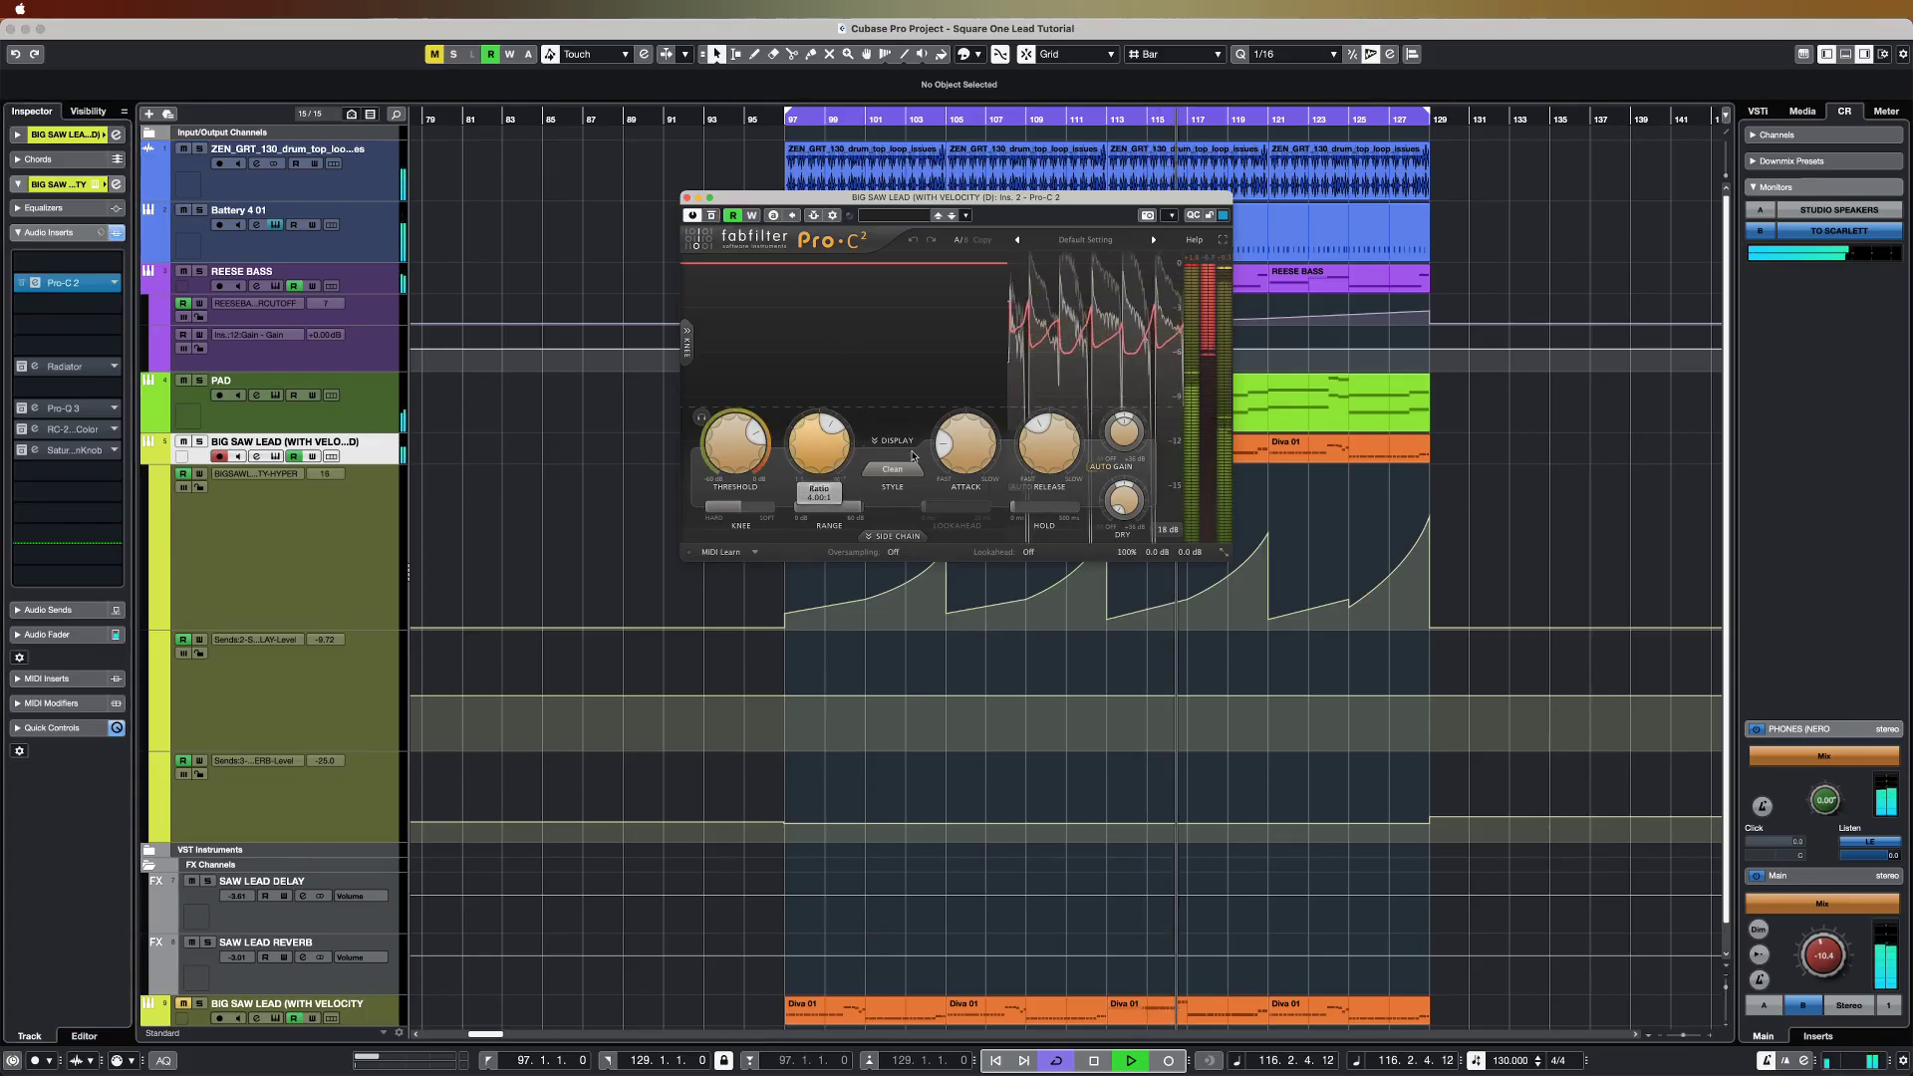
{"action": "mouse_move", "coordinate": [970, 450]}
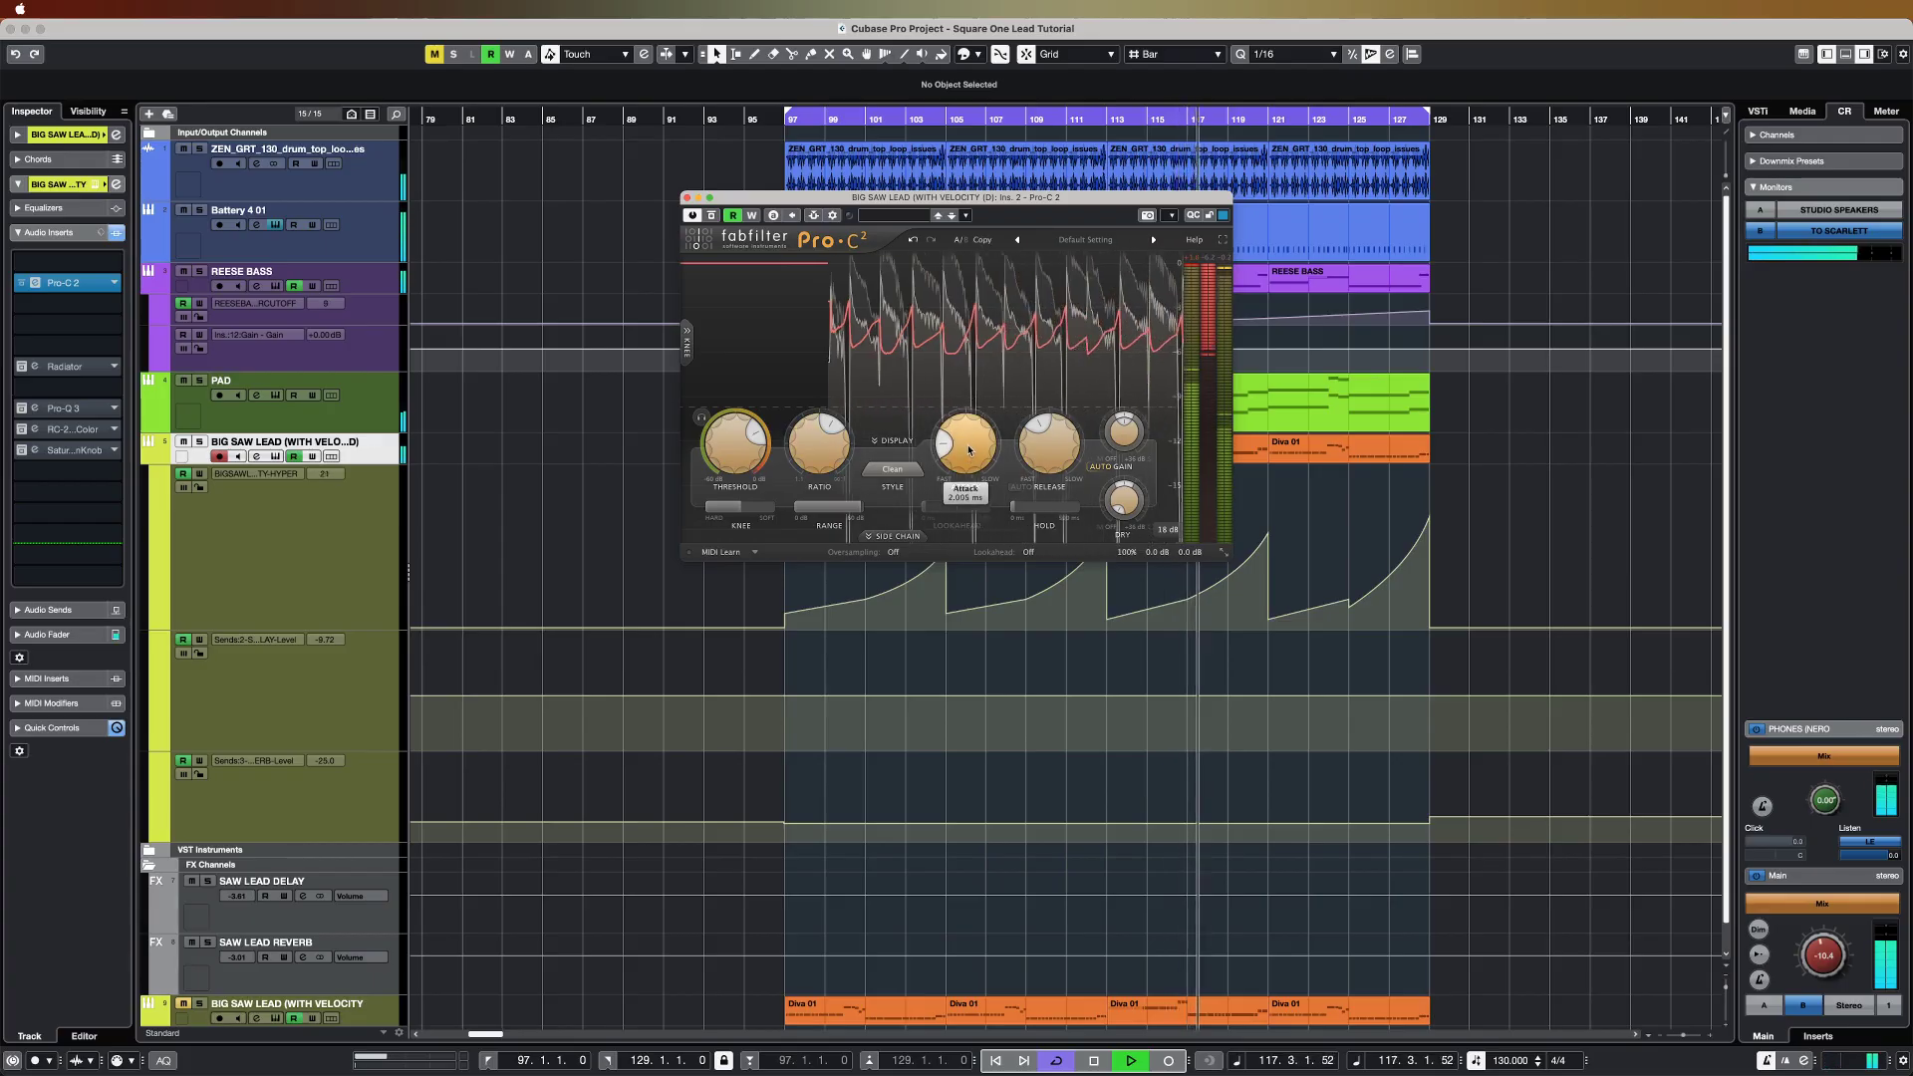
{"action": "mouse_move", "coordinate": [742, 447]}
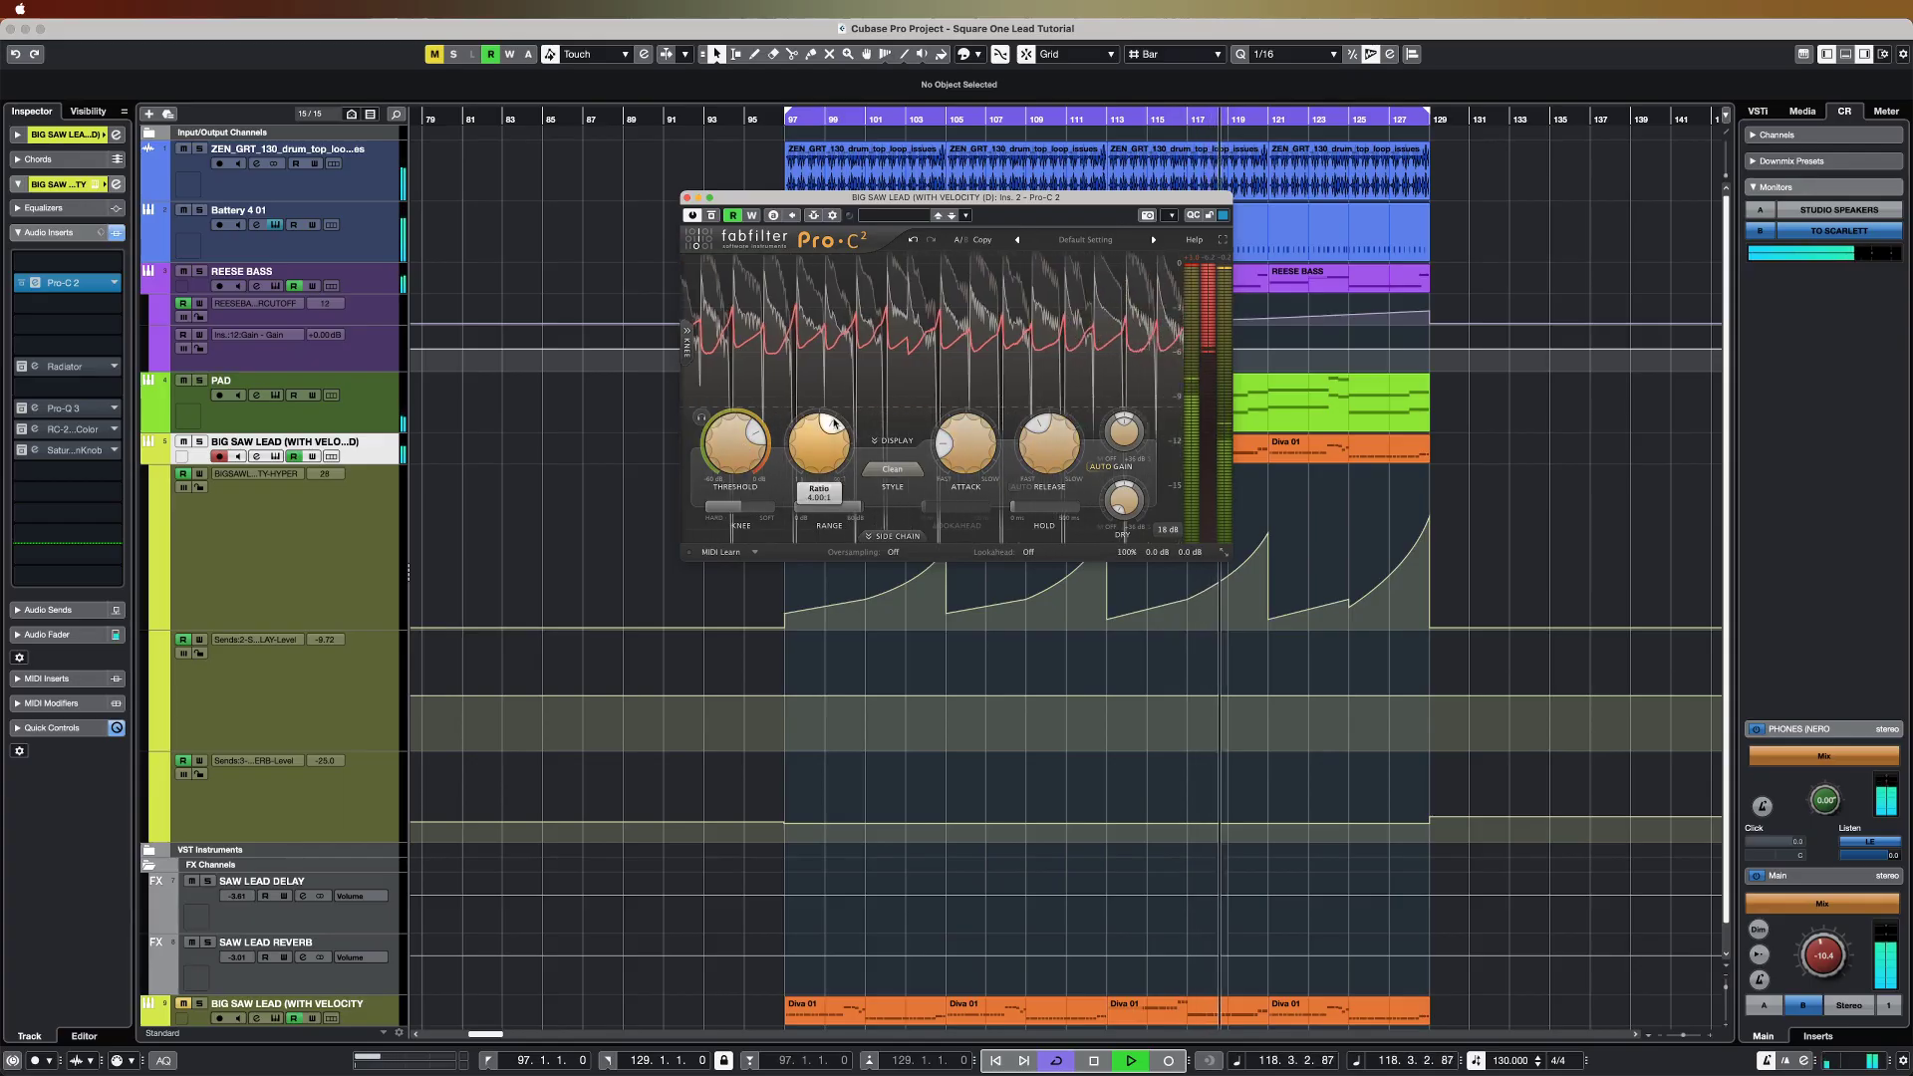
Step: Solo BIG SAW LEAD, compare Pro-C 2 against bypass twice, leave it on, and close it
{"action": "key", "text": "s"}
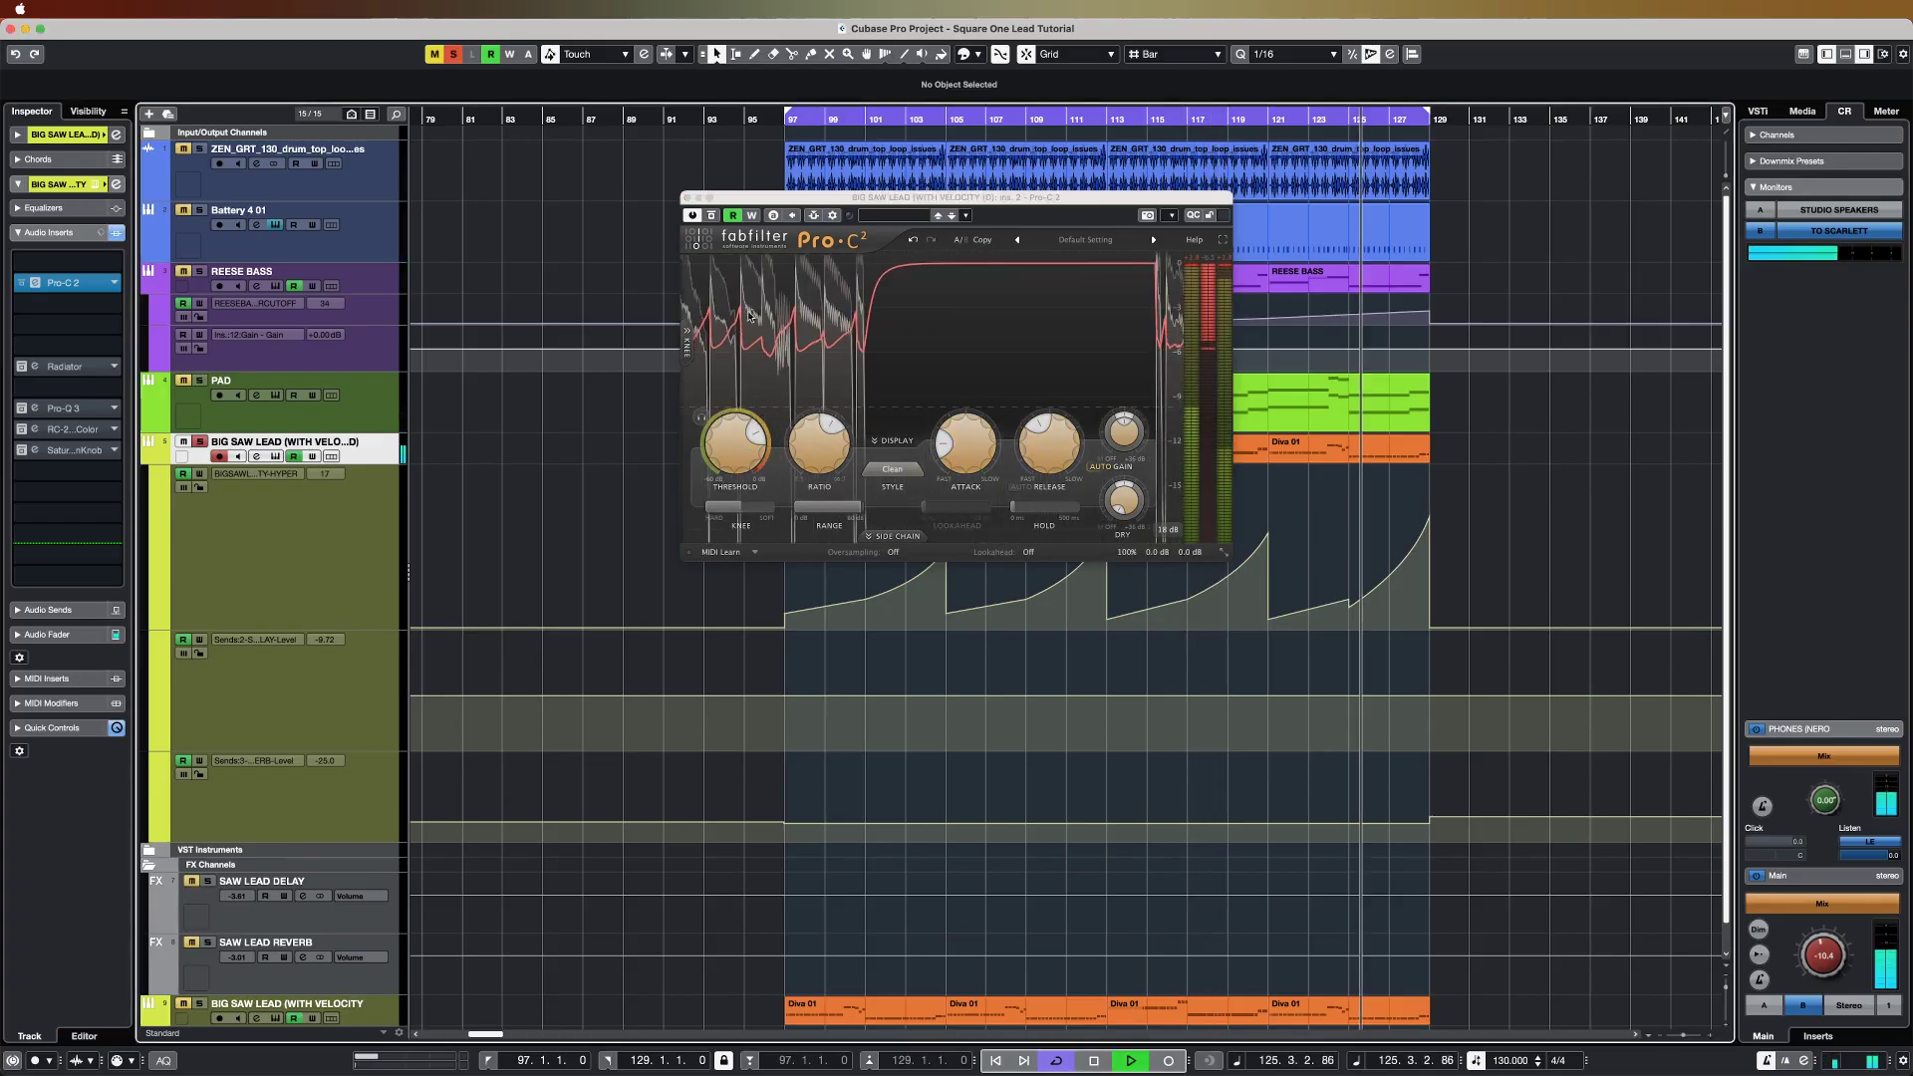
{"action": "left_click", "coordinate": [713, 216]}
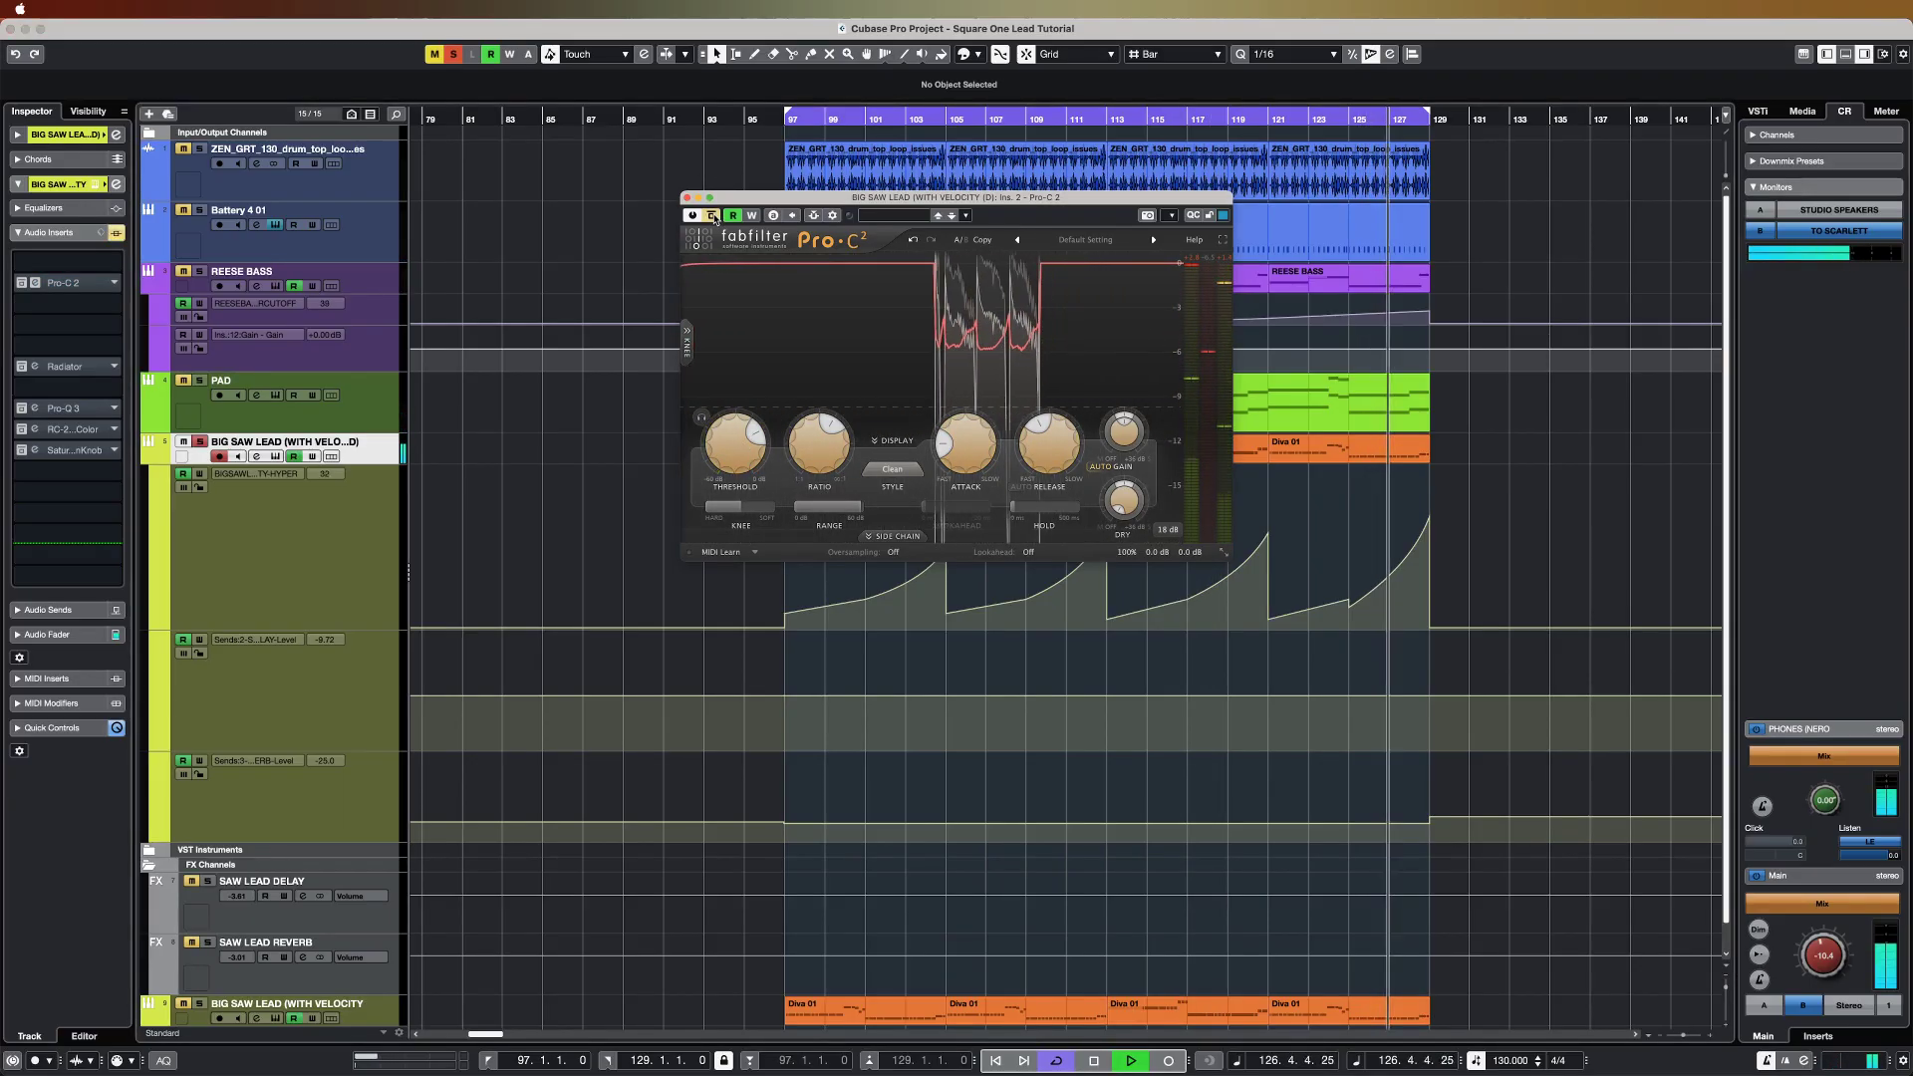
{"action": "left_click", "coordinate": [712, 216]}
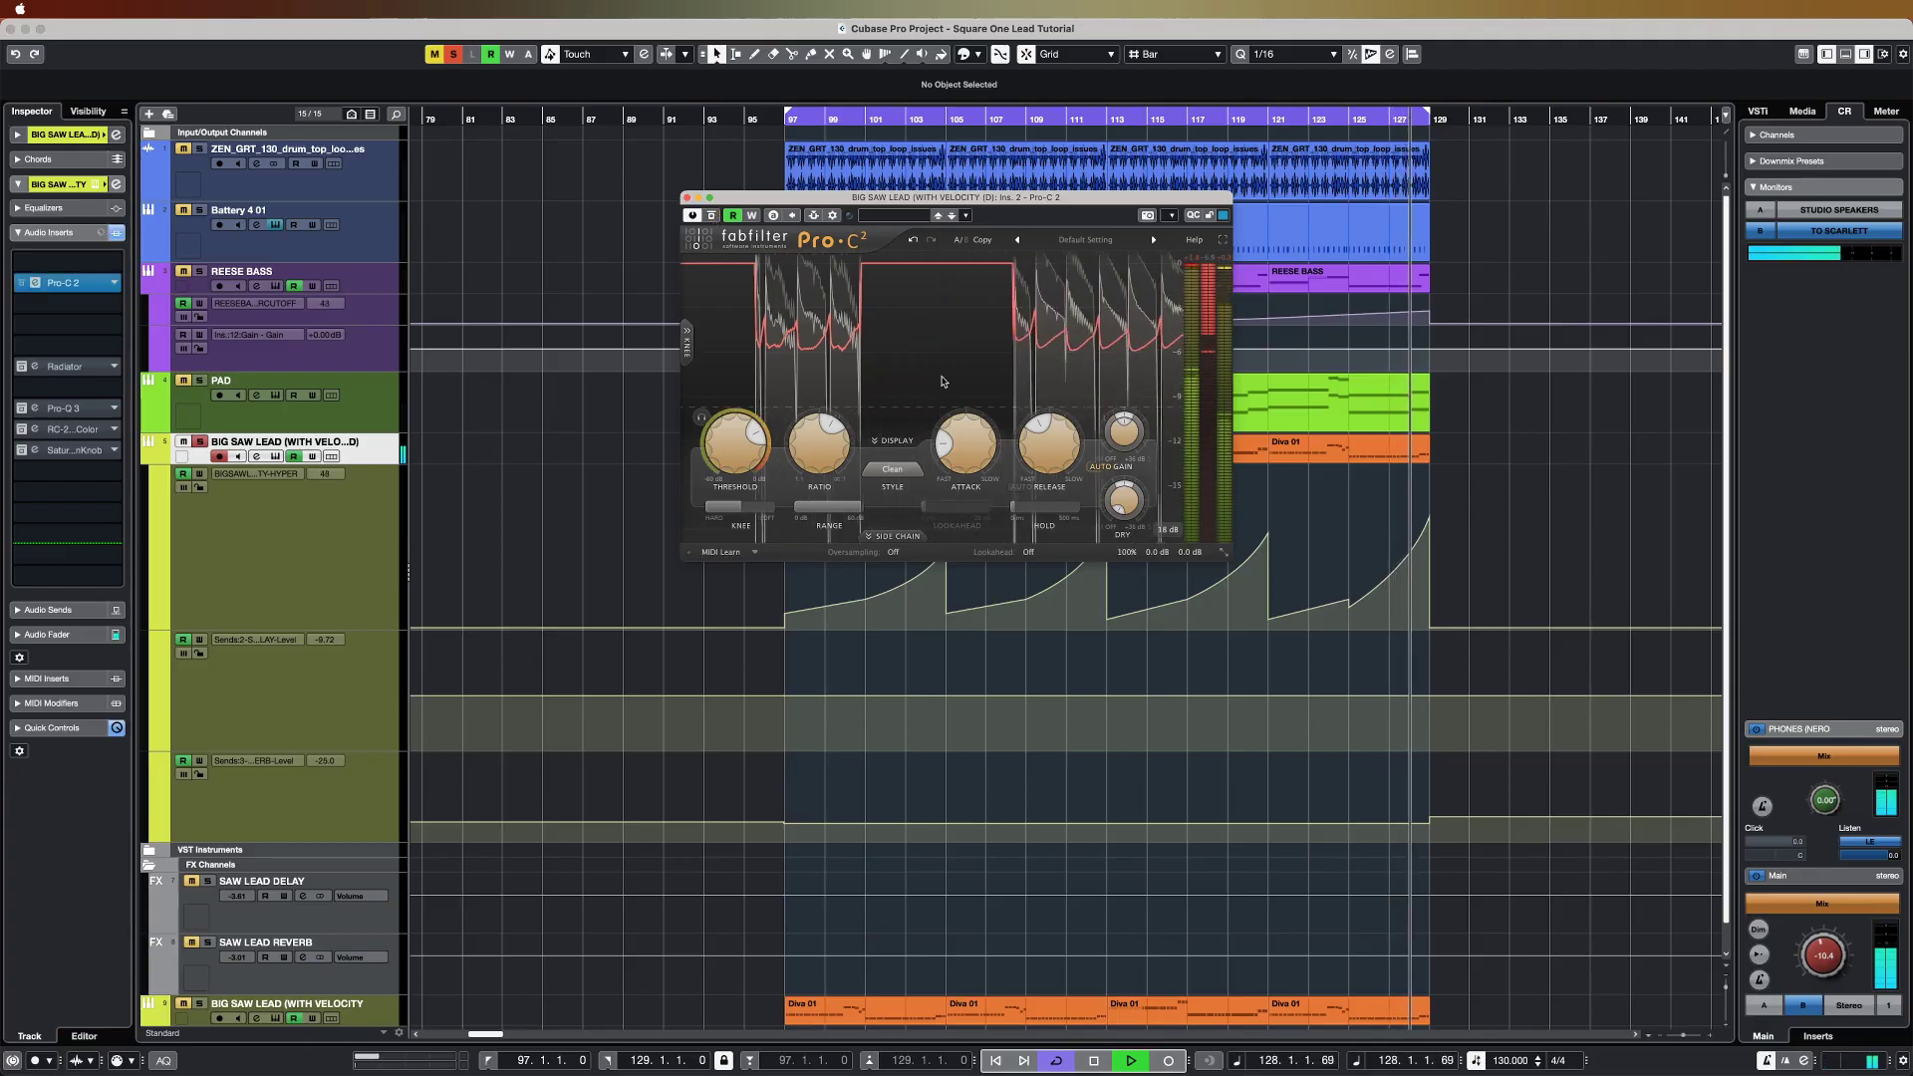
{"action": "left_click", "coordinate": [714, 219]}
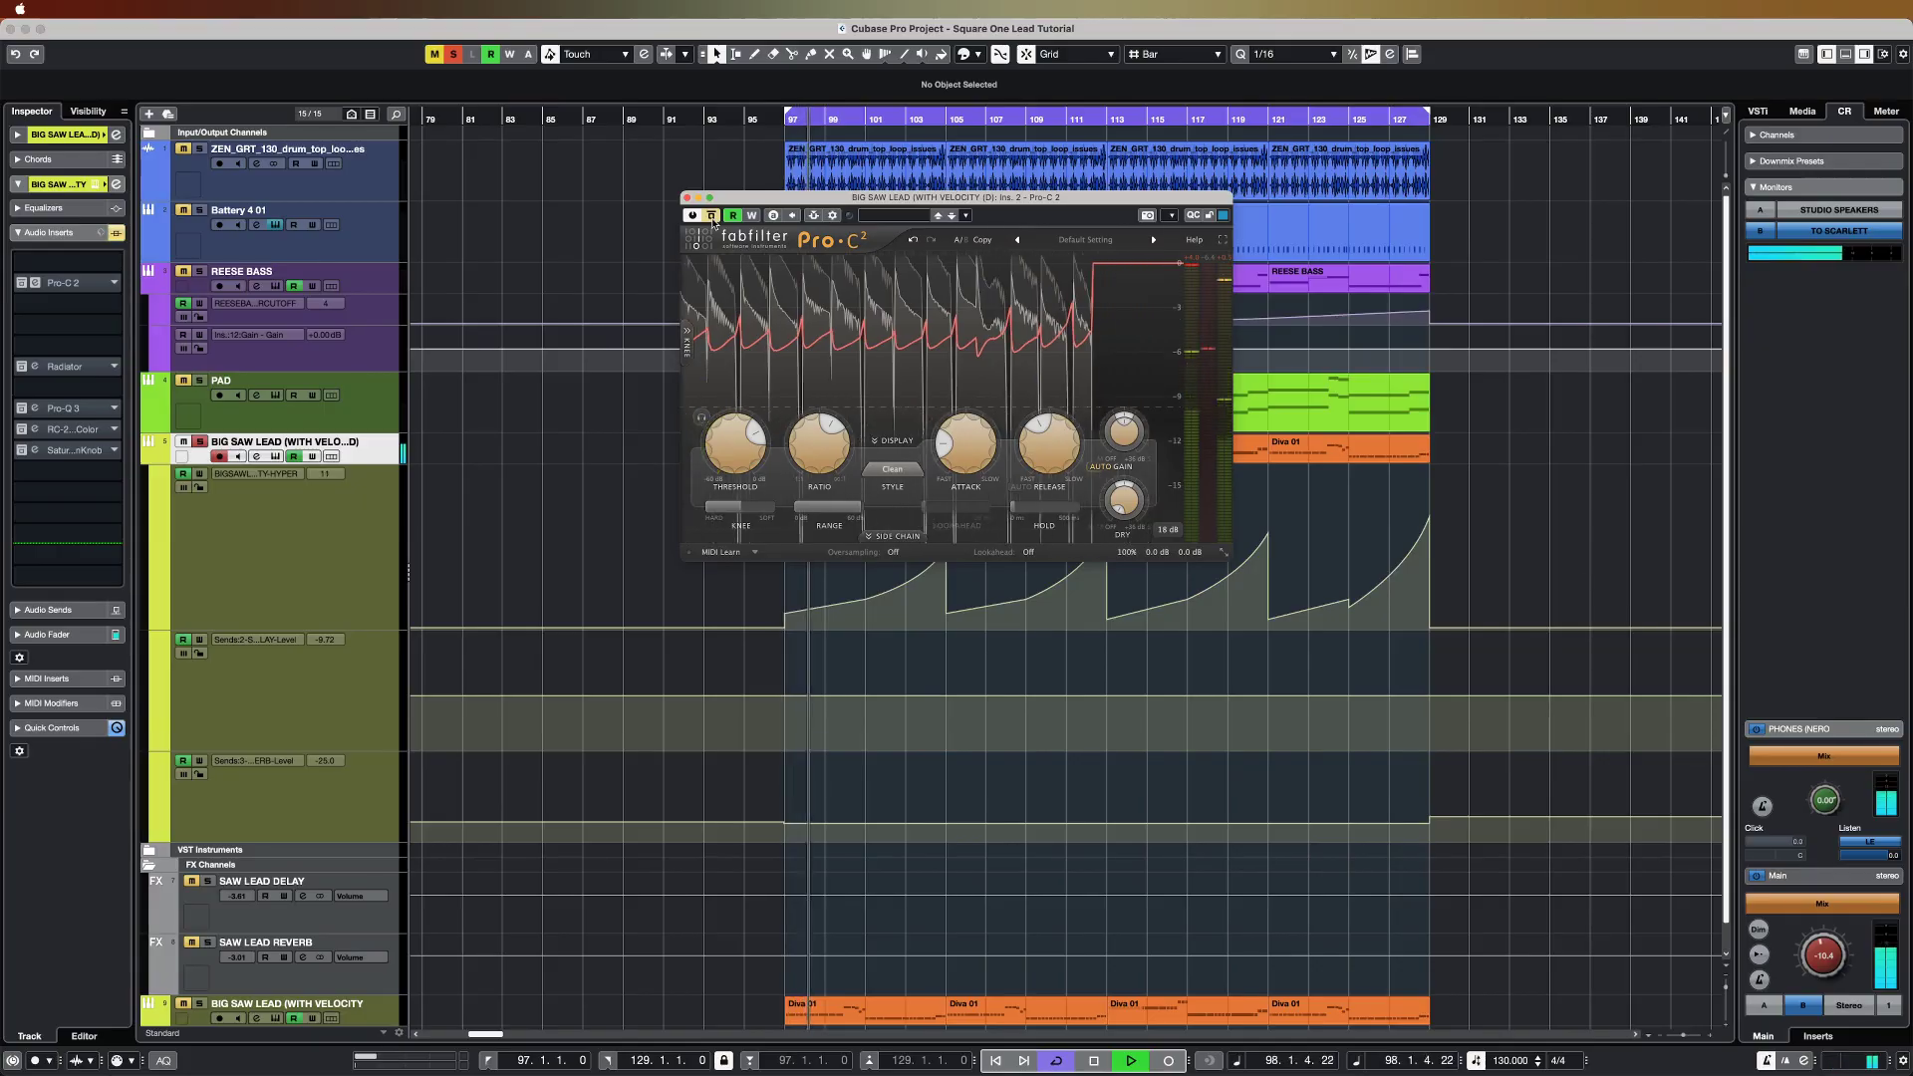
{"action": "left_click", "coordinate": [712, 217]}
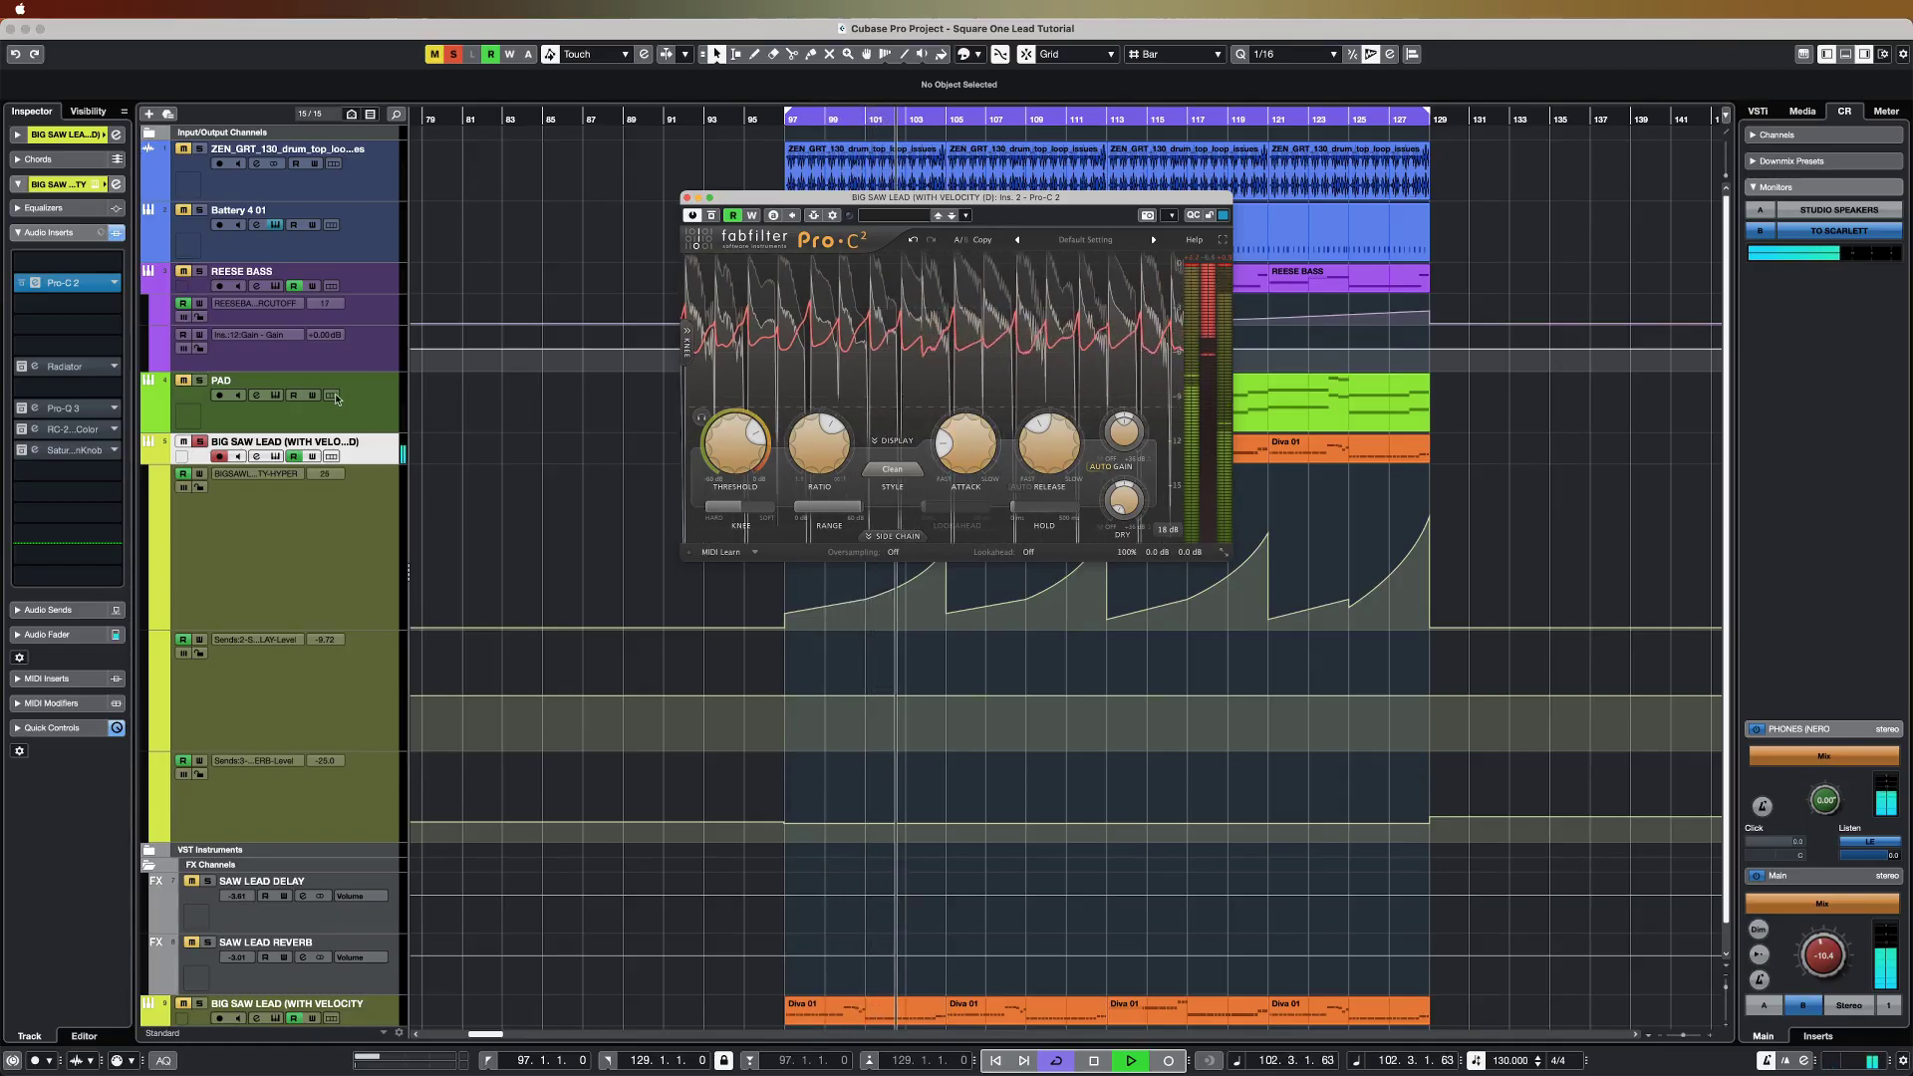
{"action": "left_click", "coordinate": [688, 198]}
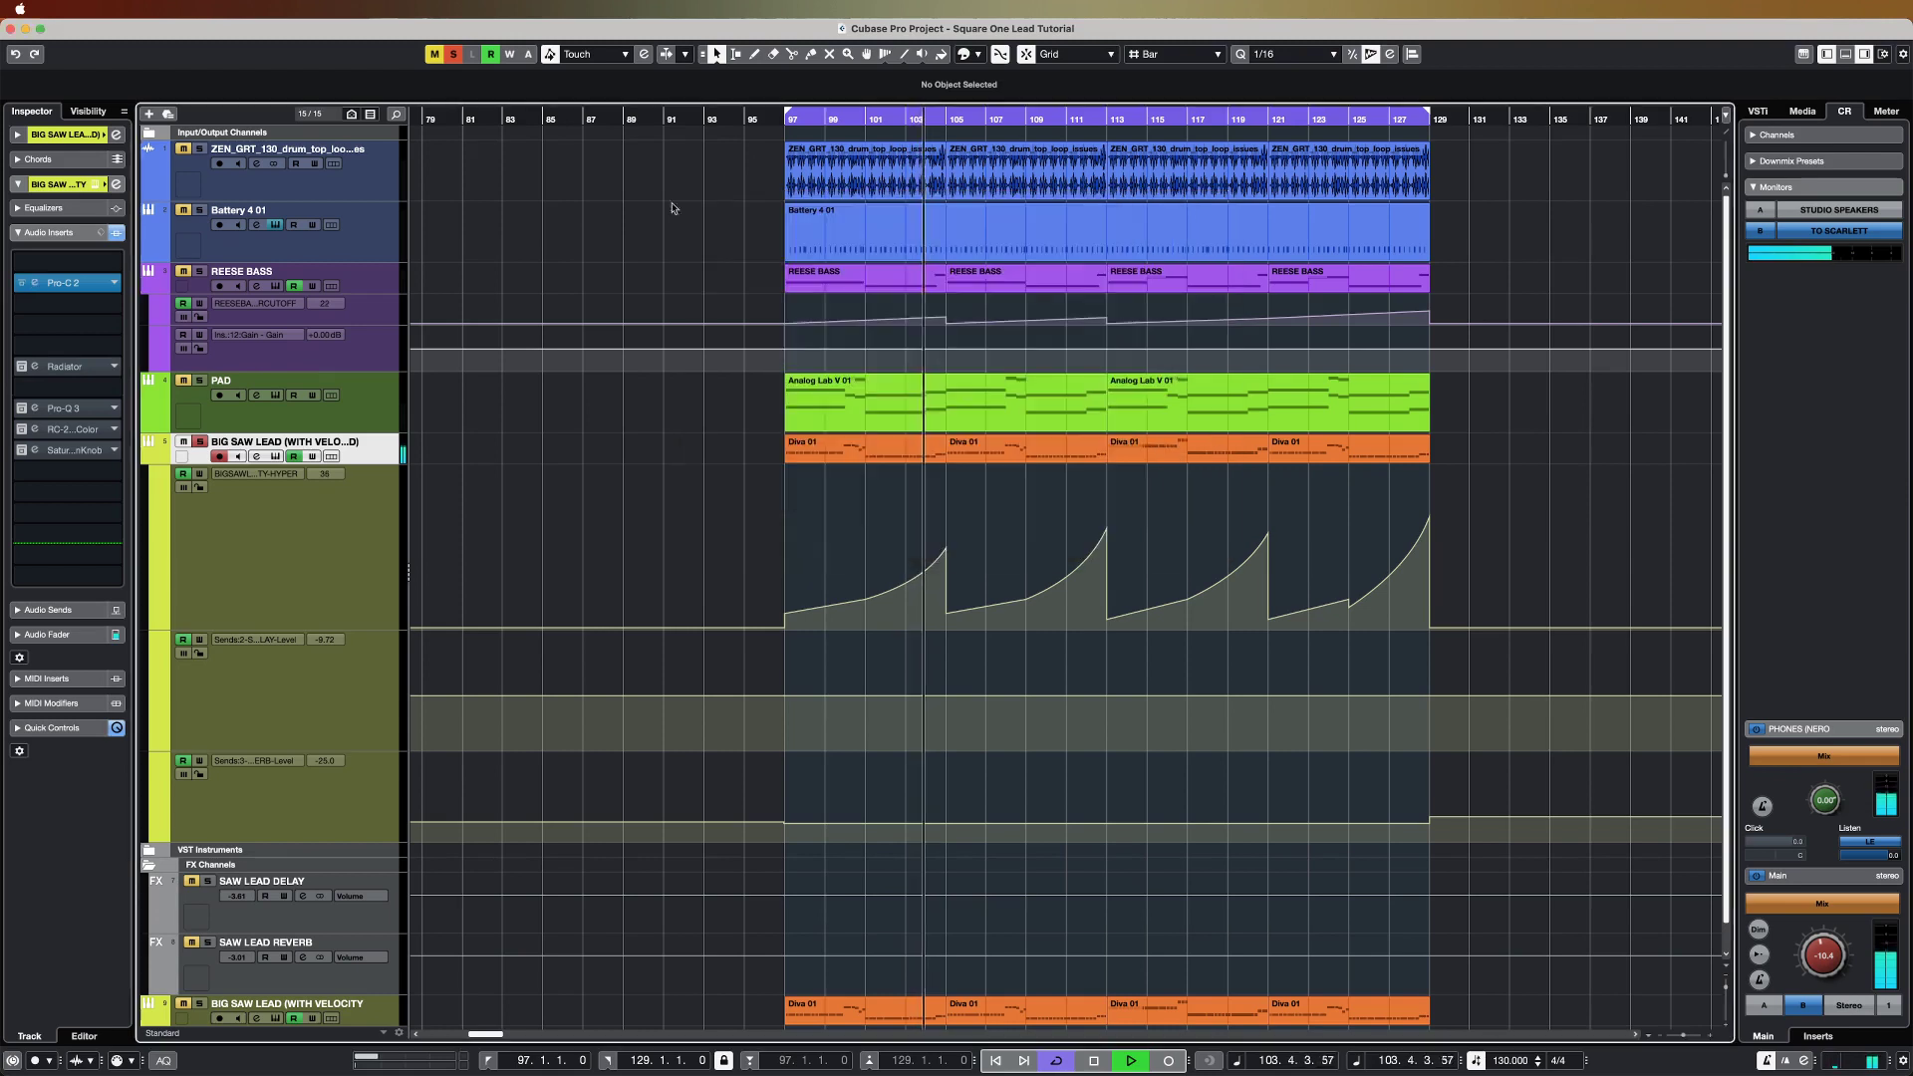
Step: Turn the lead's Radiator INPUT knob down slightly, then close the Radiator window
{"action": "left_click", "coordinate": [53, 365]}
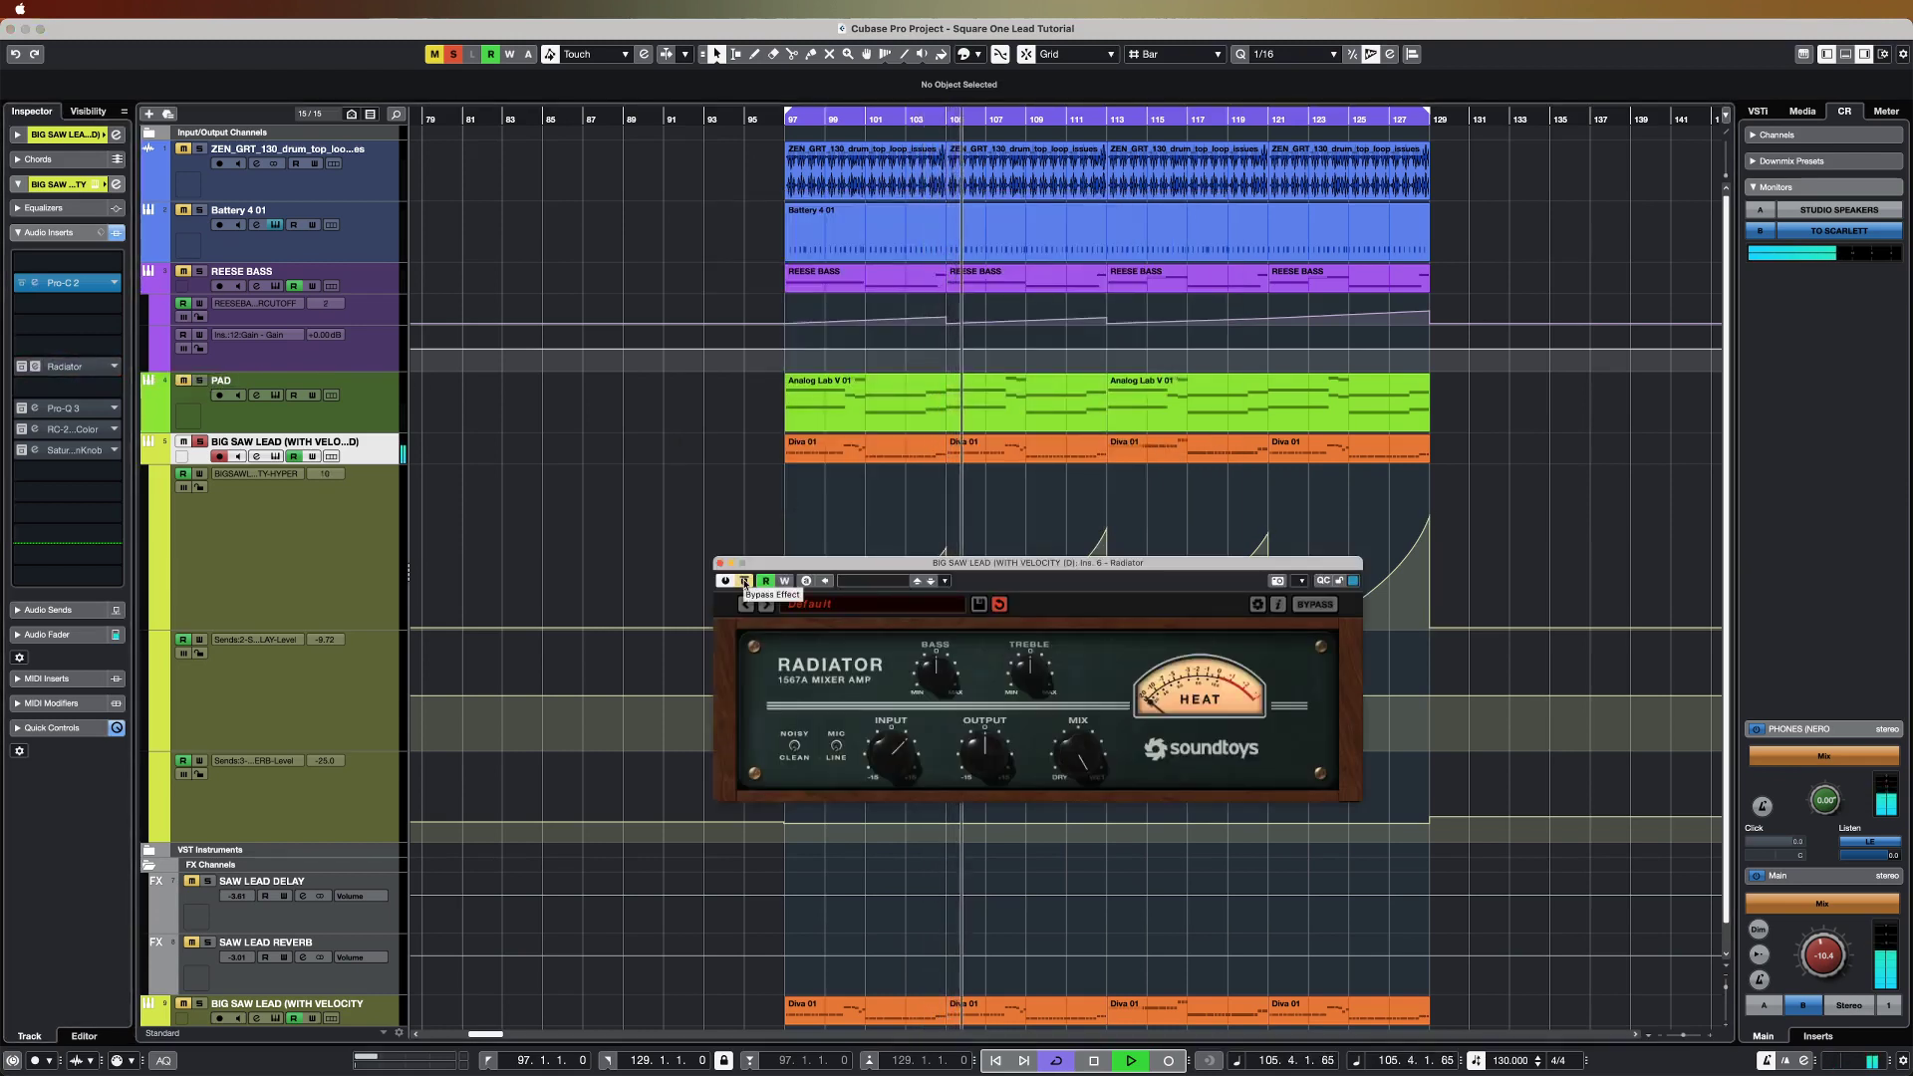
{"action": "left_click_drag", "start_coordinate": [1001, 568], "coordinate": [1052, 437]}
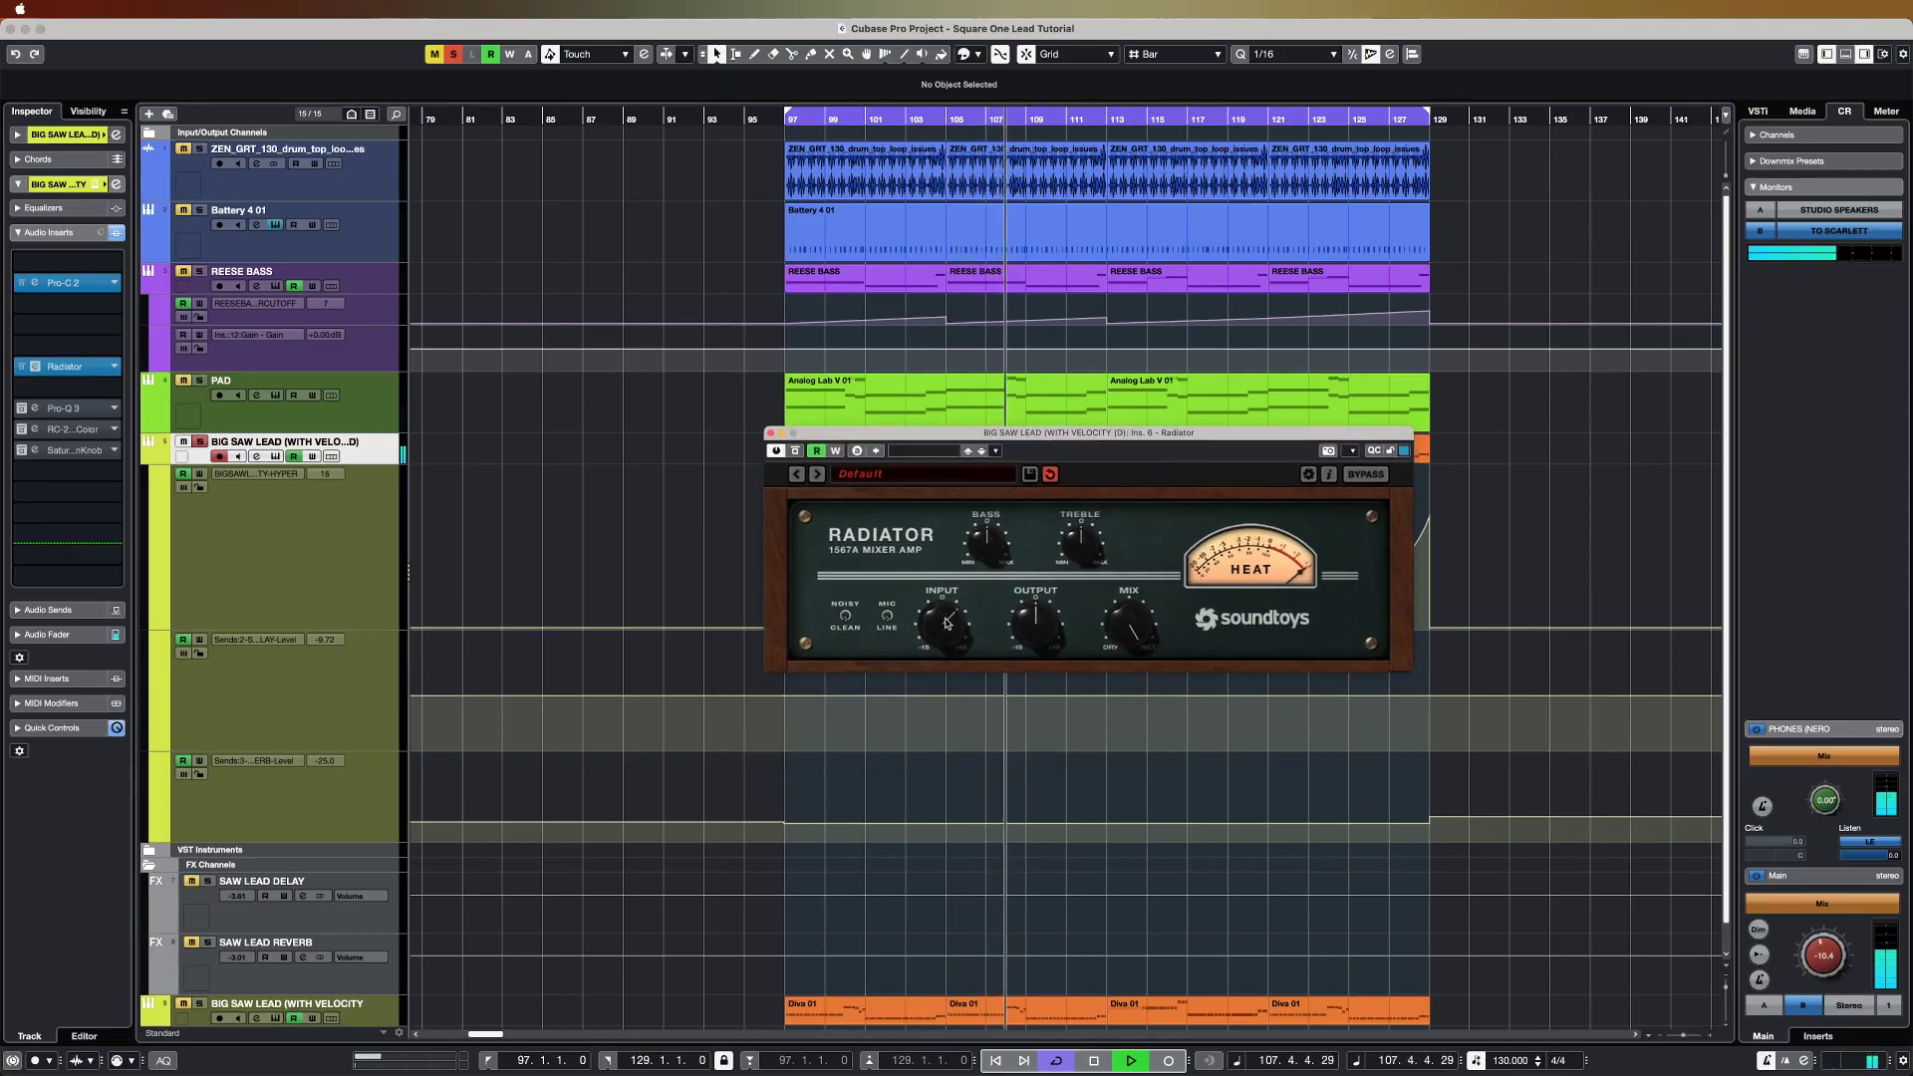
{"action": "left_click_drag", "start_coordinate": [946, 623], "coordinate": [972, 574]}
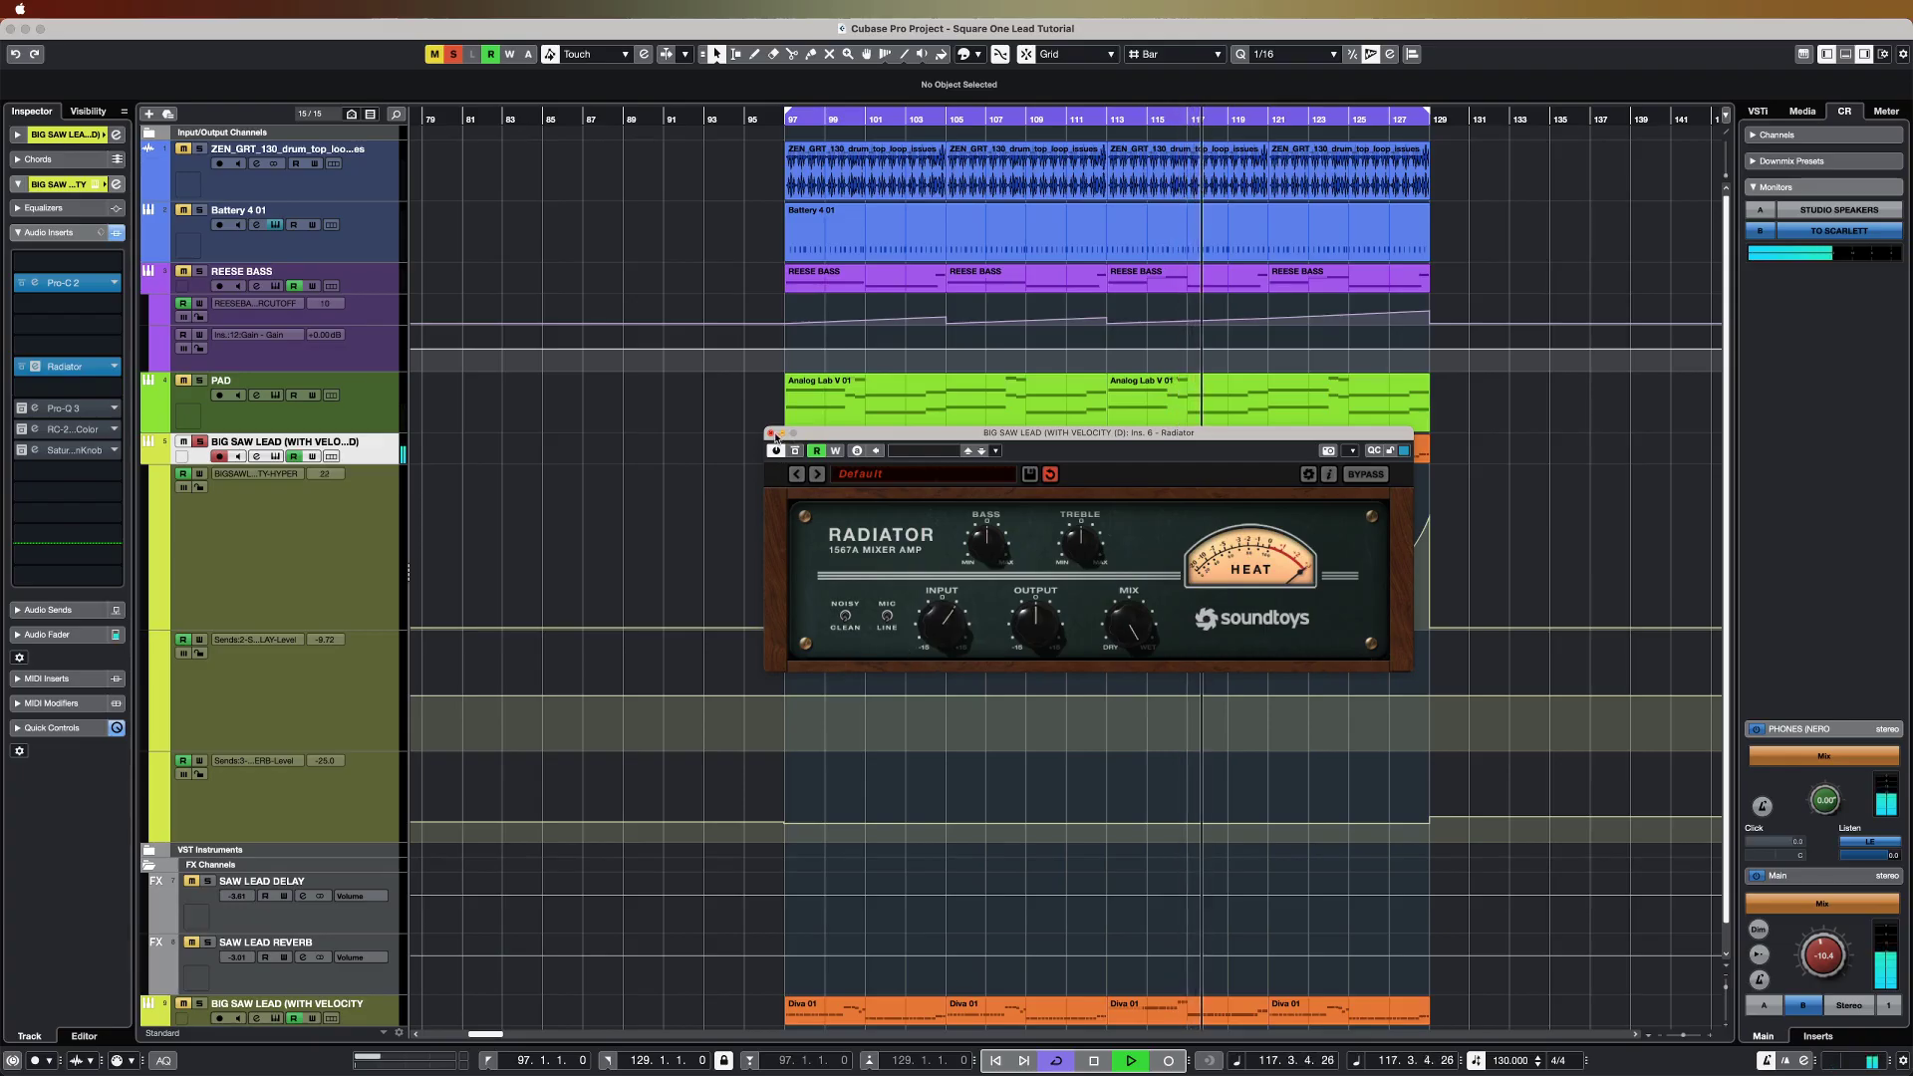
{"action": "left_click", "coordinate": [65, 366]}
Step: Re-enable the lead's Pro-Q 3 and shift its green high boost band to about 9.1 kHz
{"action": "left_click", "coordinate": [64, 408]}
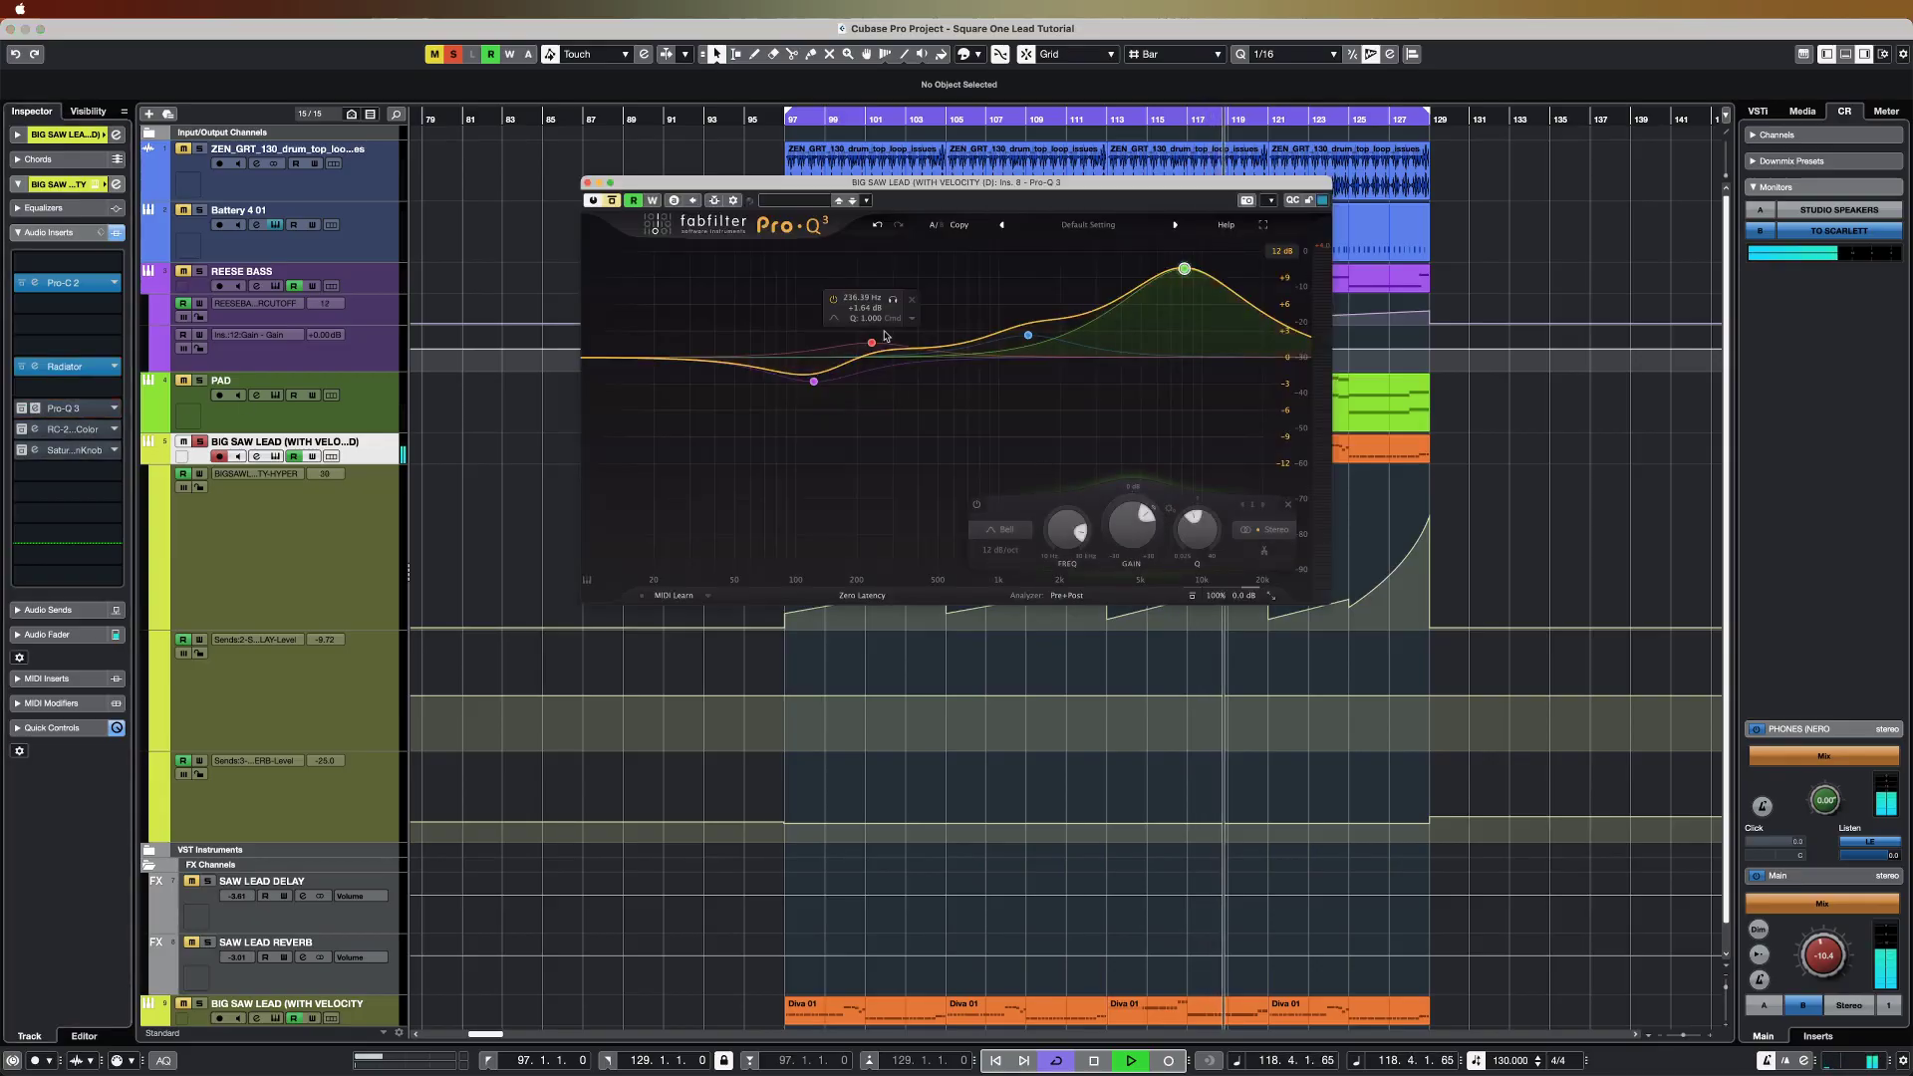
{"action": "left_click_drag", "start_coordinate": [865, 192], "coordinate": [897, 335]}
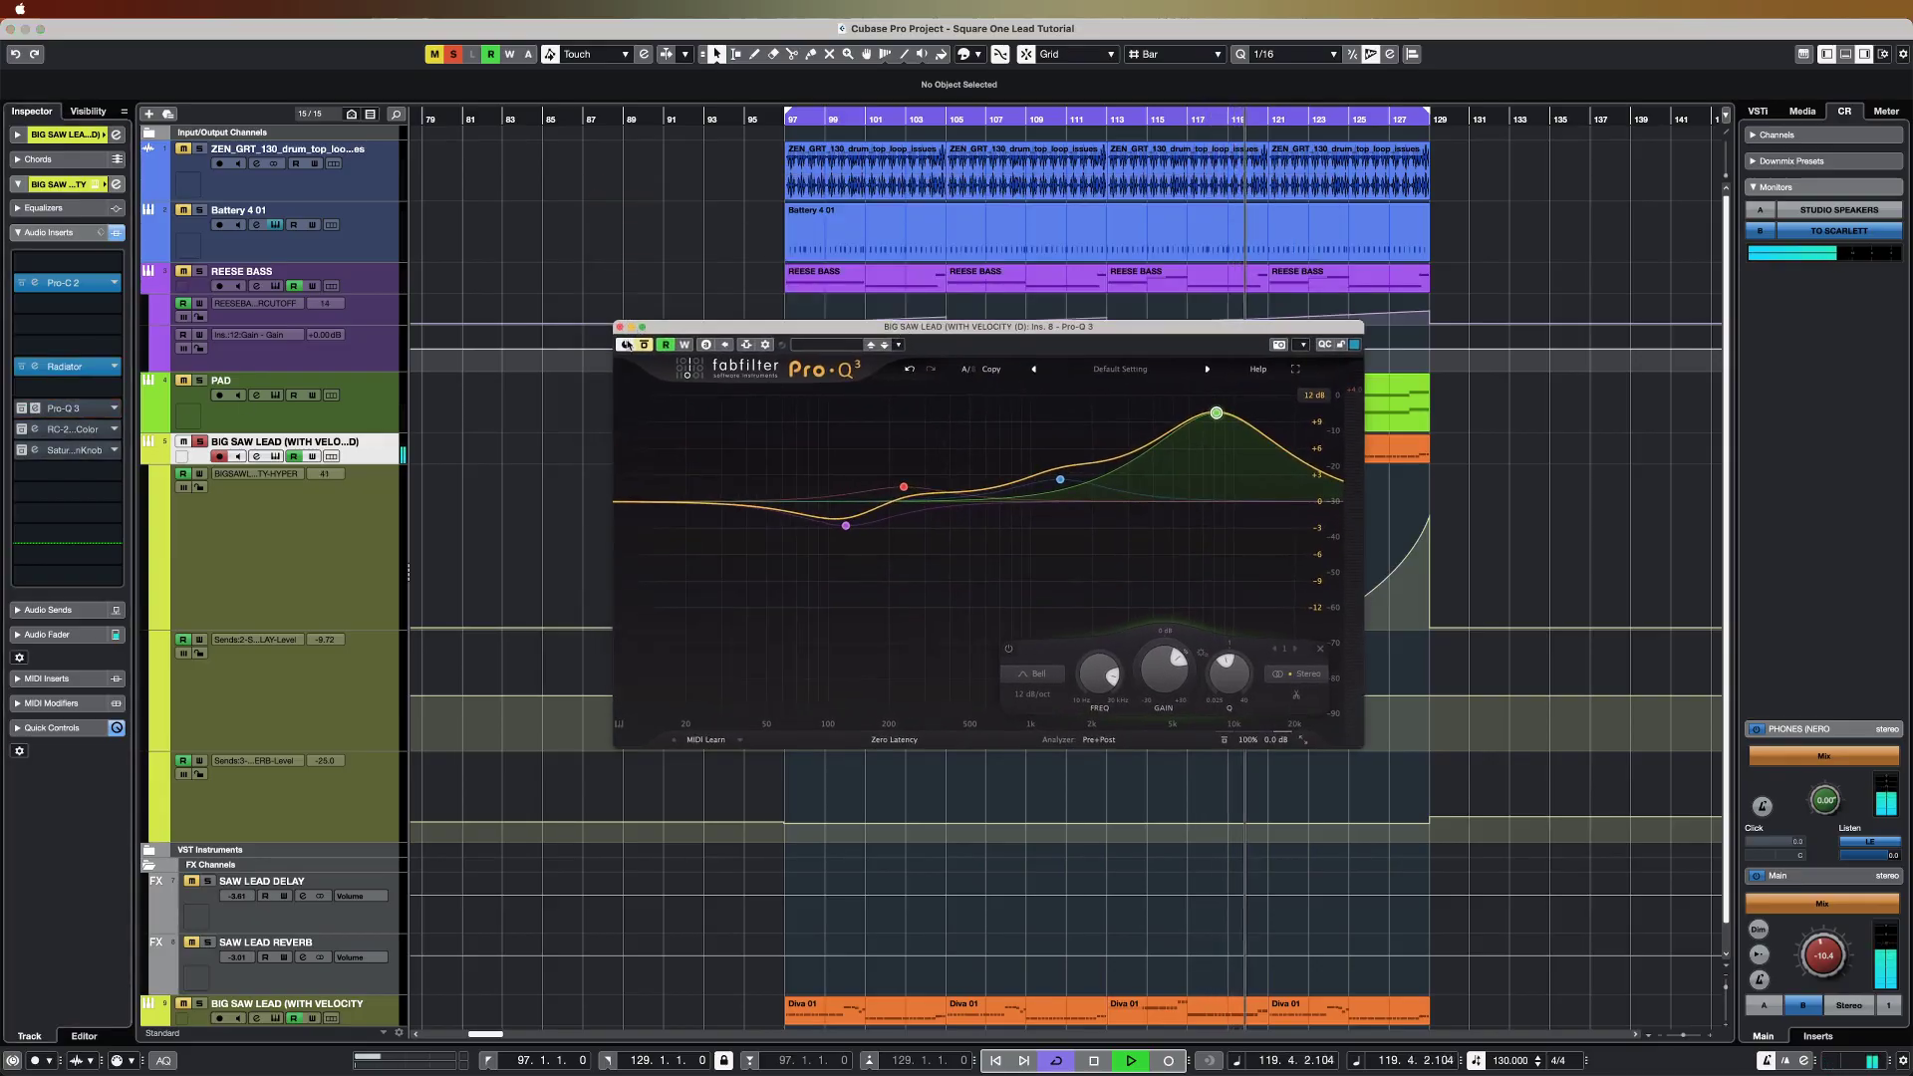
{"action": "left_click", "coordinate": [626, 345]}
{"action": "left_click", "coordinate": [846, 525]}
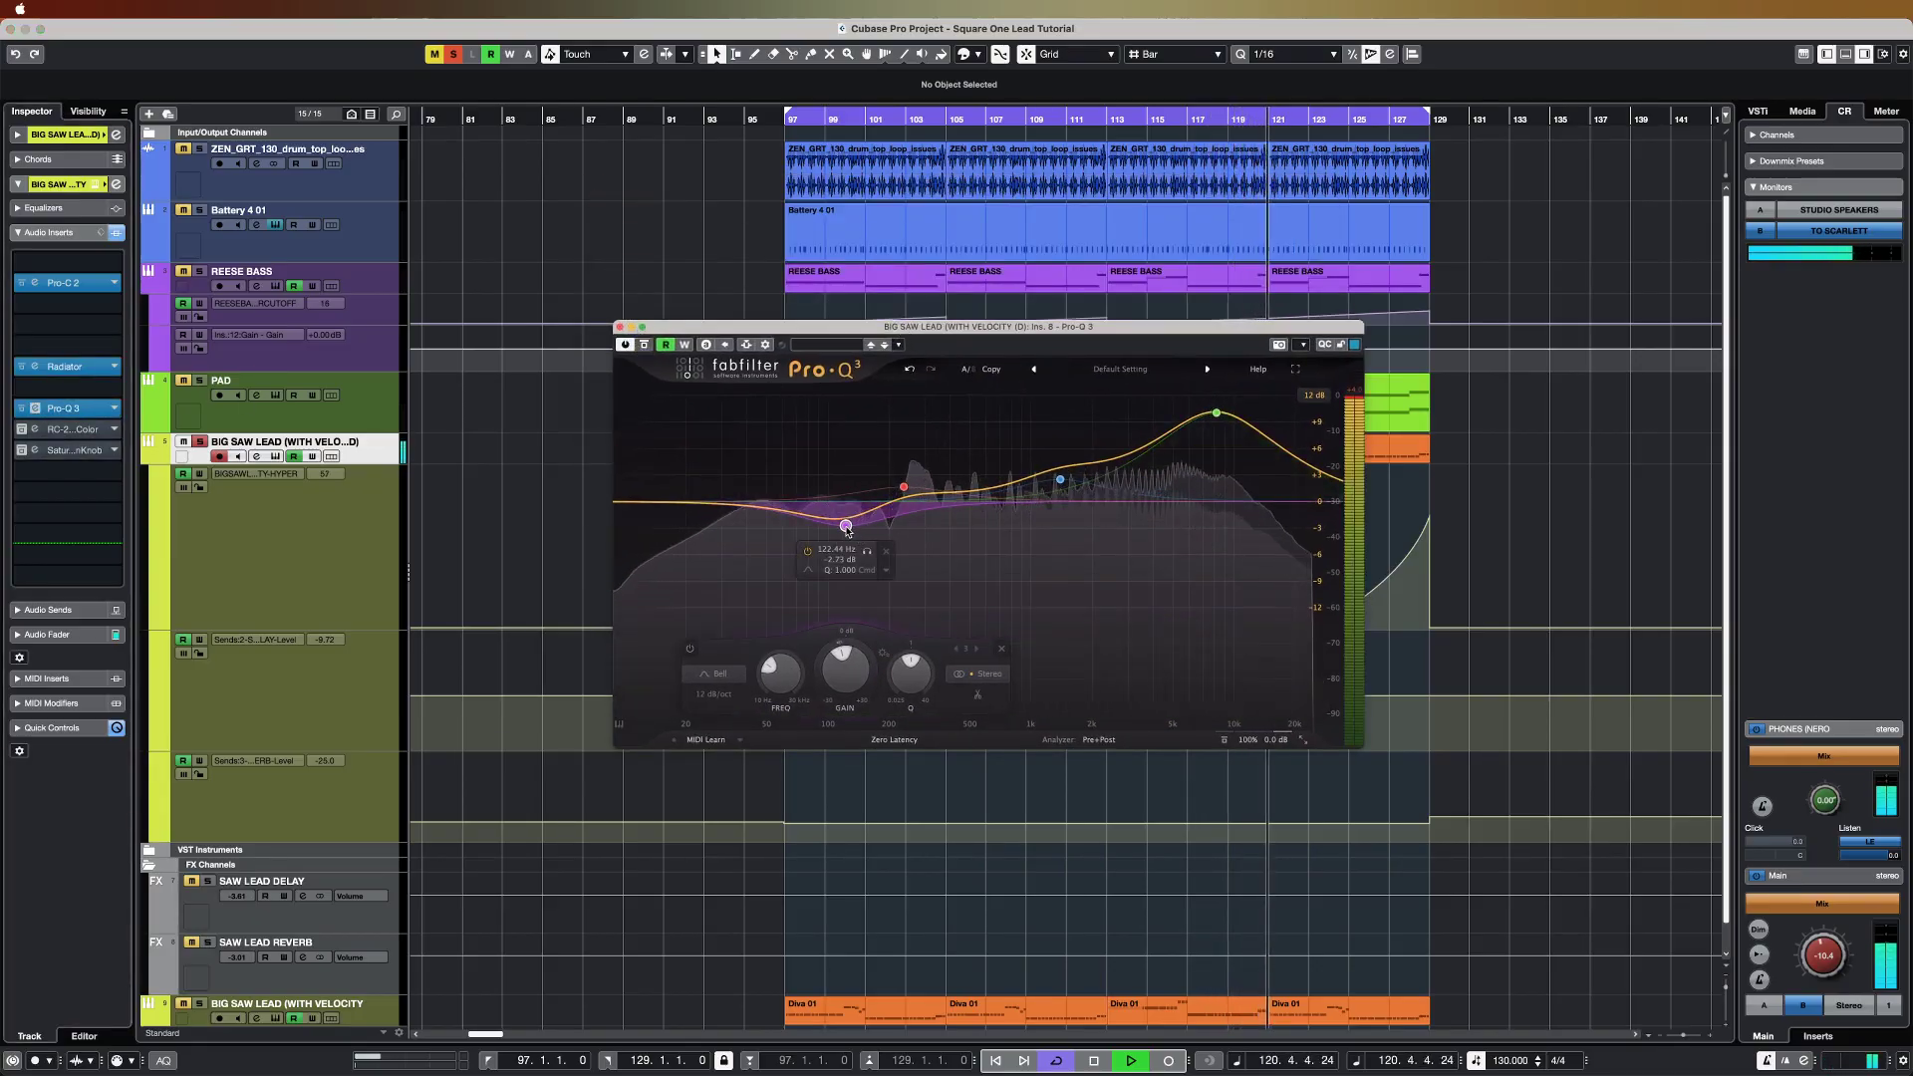
{"action": "left_click", "coordinate": [1060, 480]}
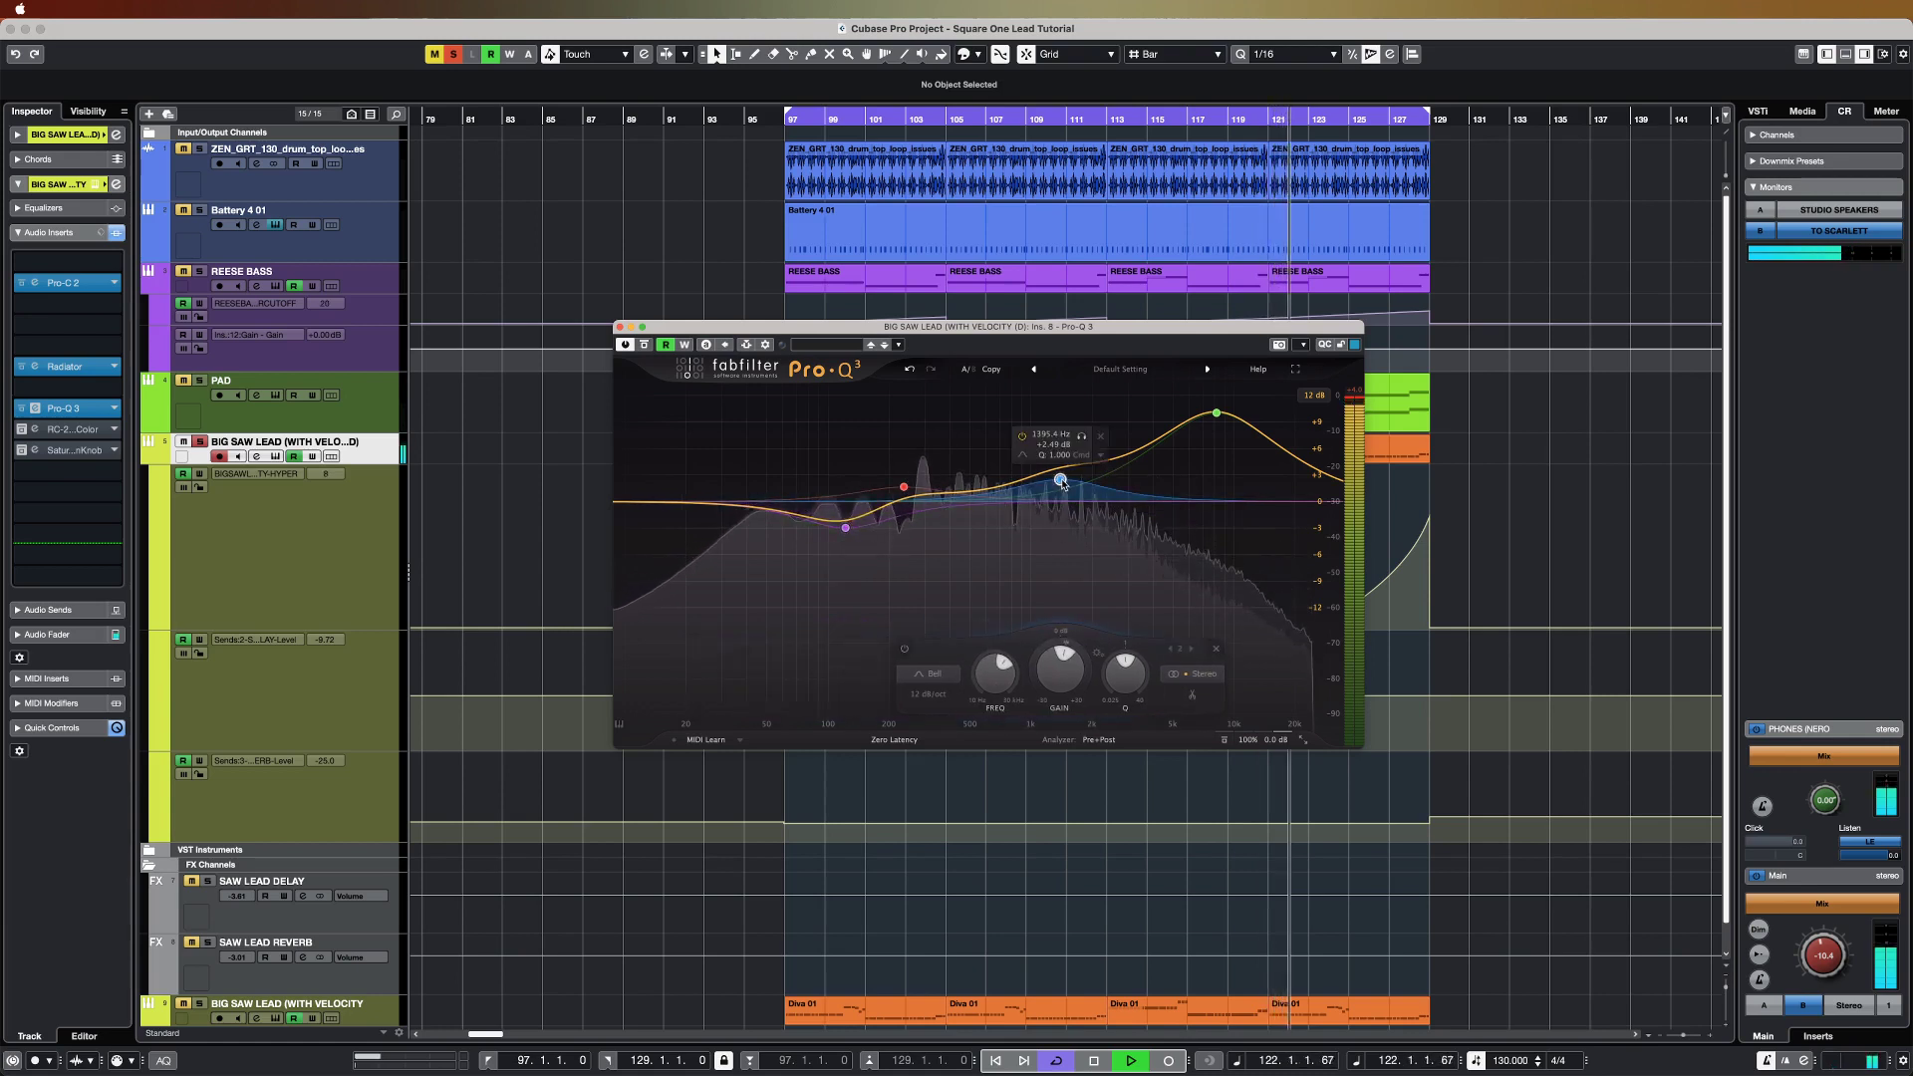
{"action": "left_click", "coordinate": [1218, 413]}
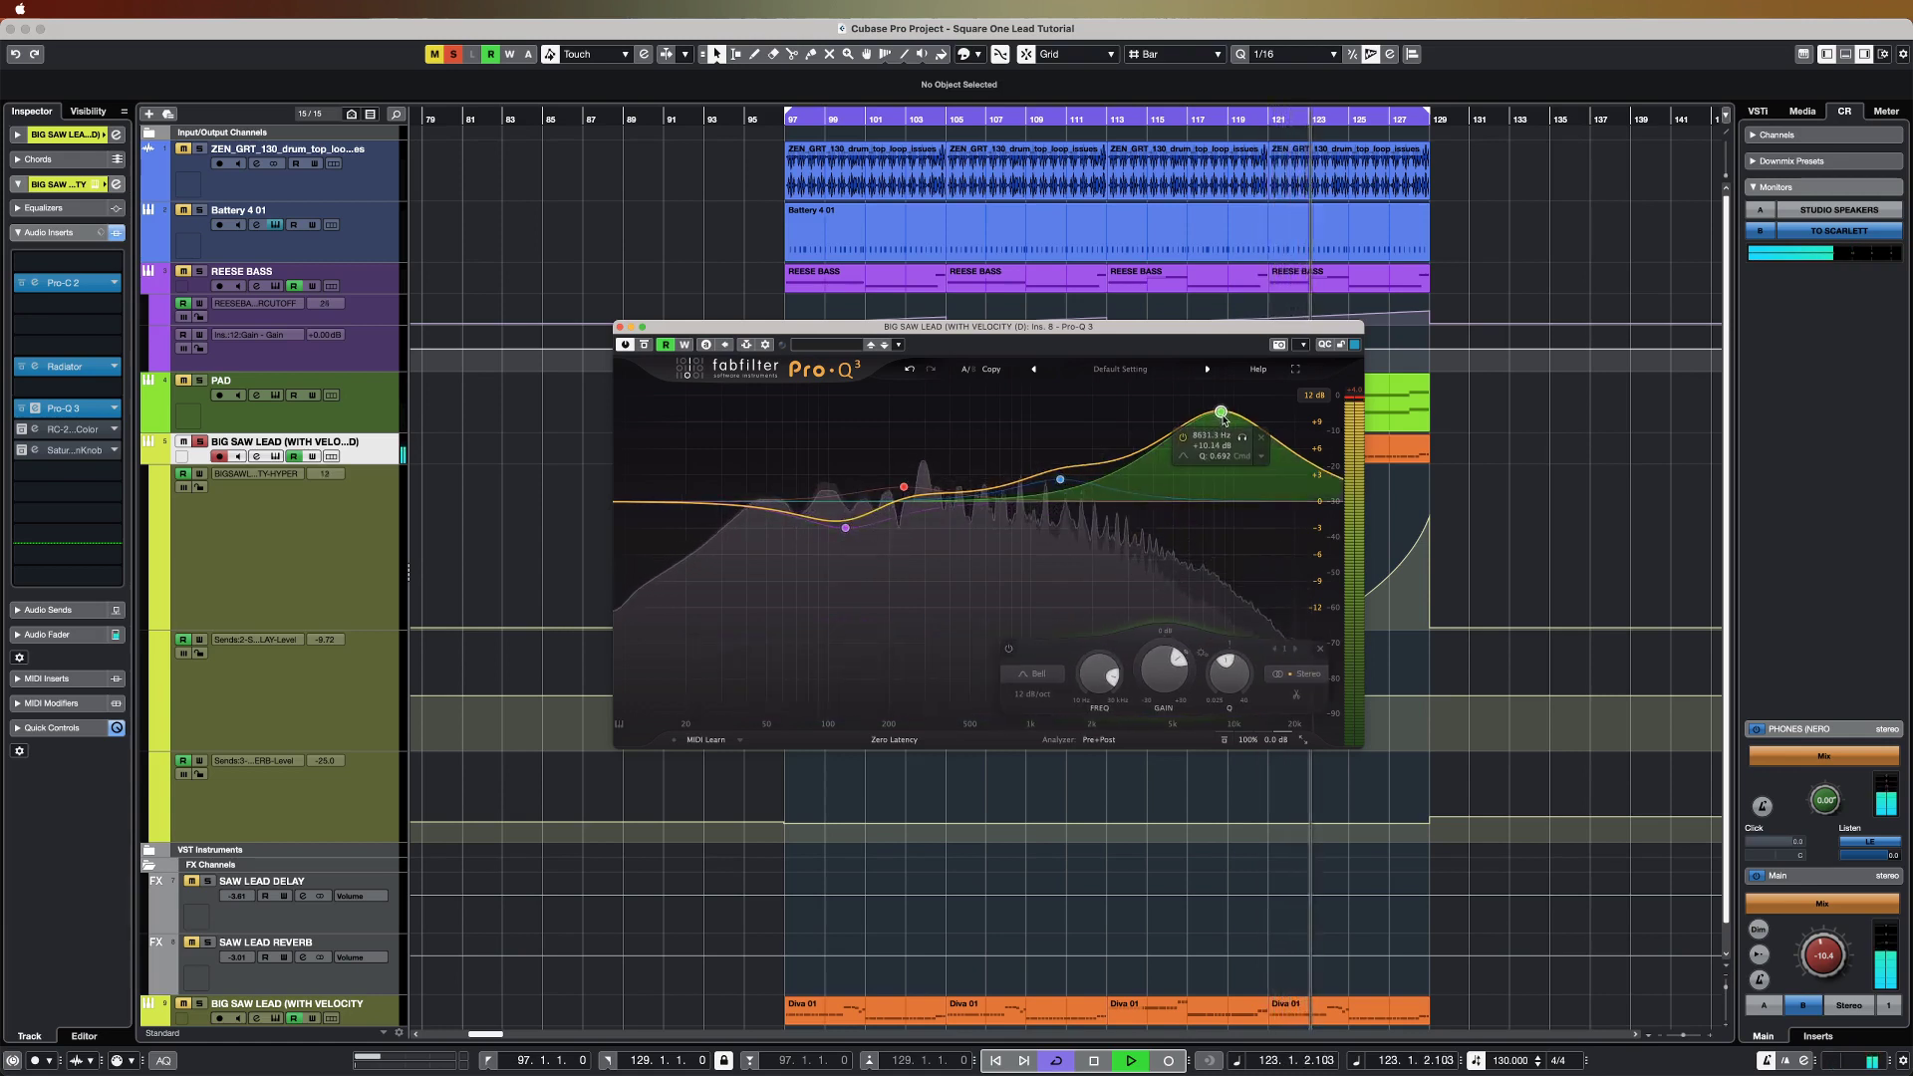
{"action": "left_click_drag", "start_coordinate": [1225, 419], "coordinate": [1226, 432]}
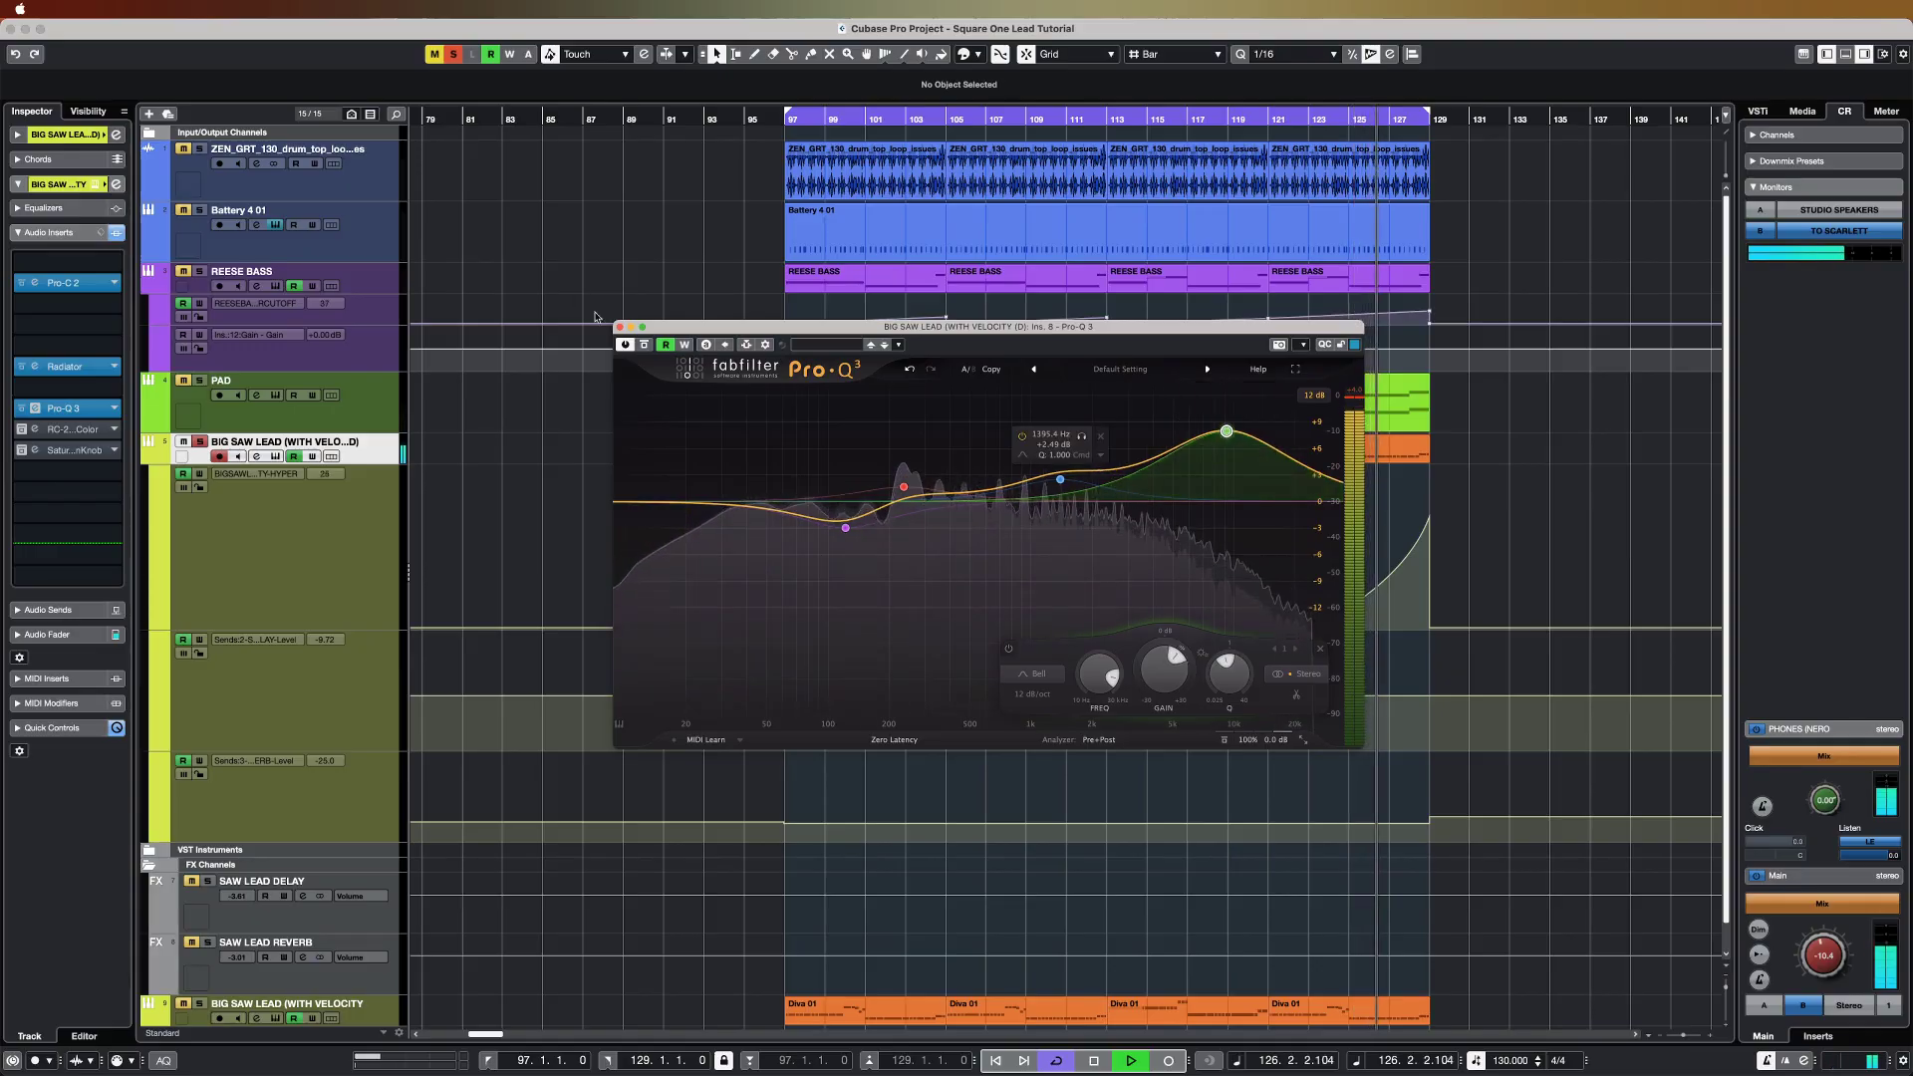
{"action": "left_click", "coordinate": [63, 408]}
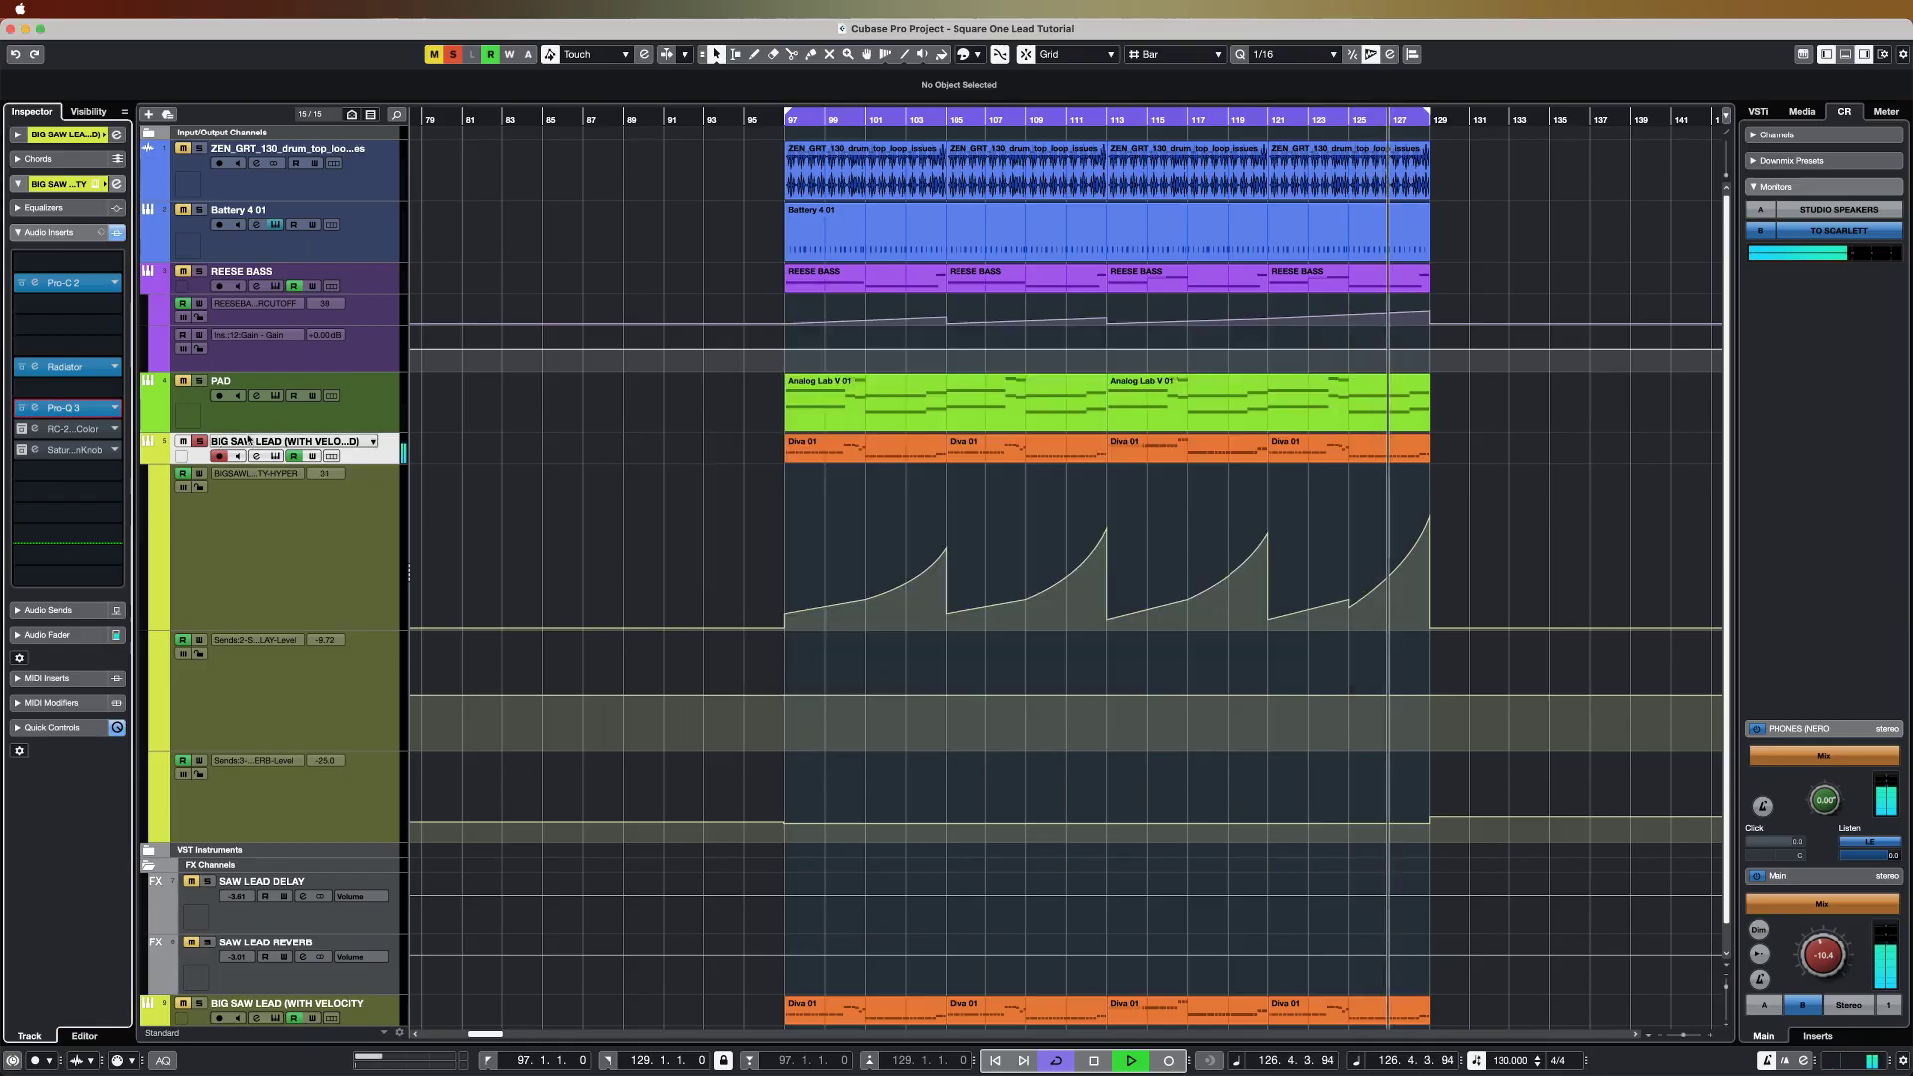
{"action": "left_click", "coordinate": [66, 434]}
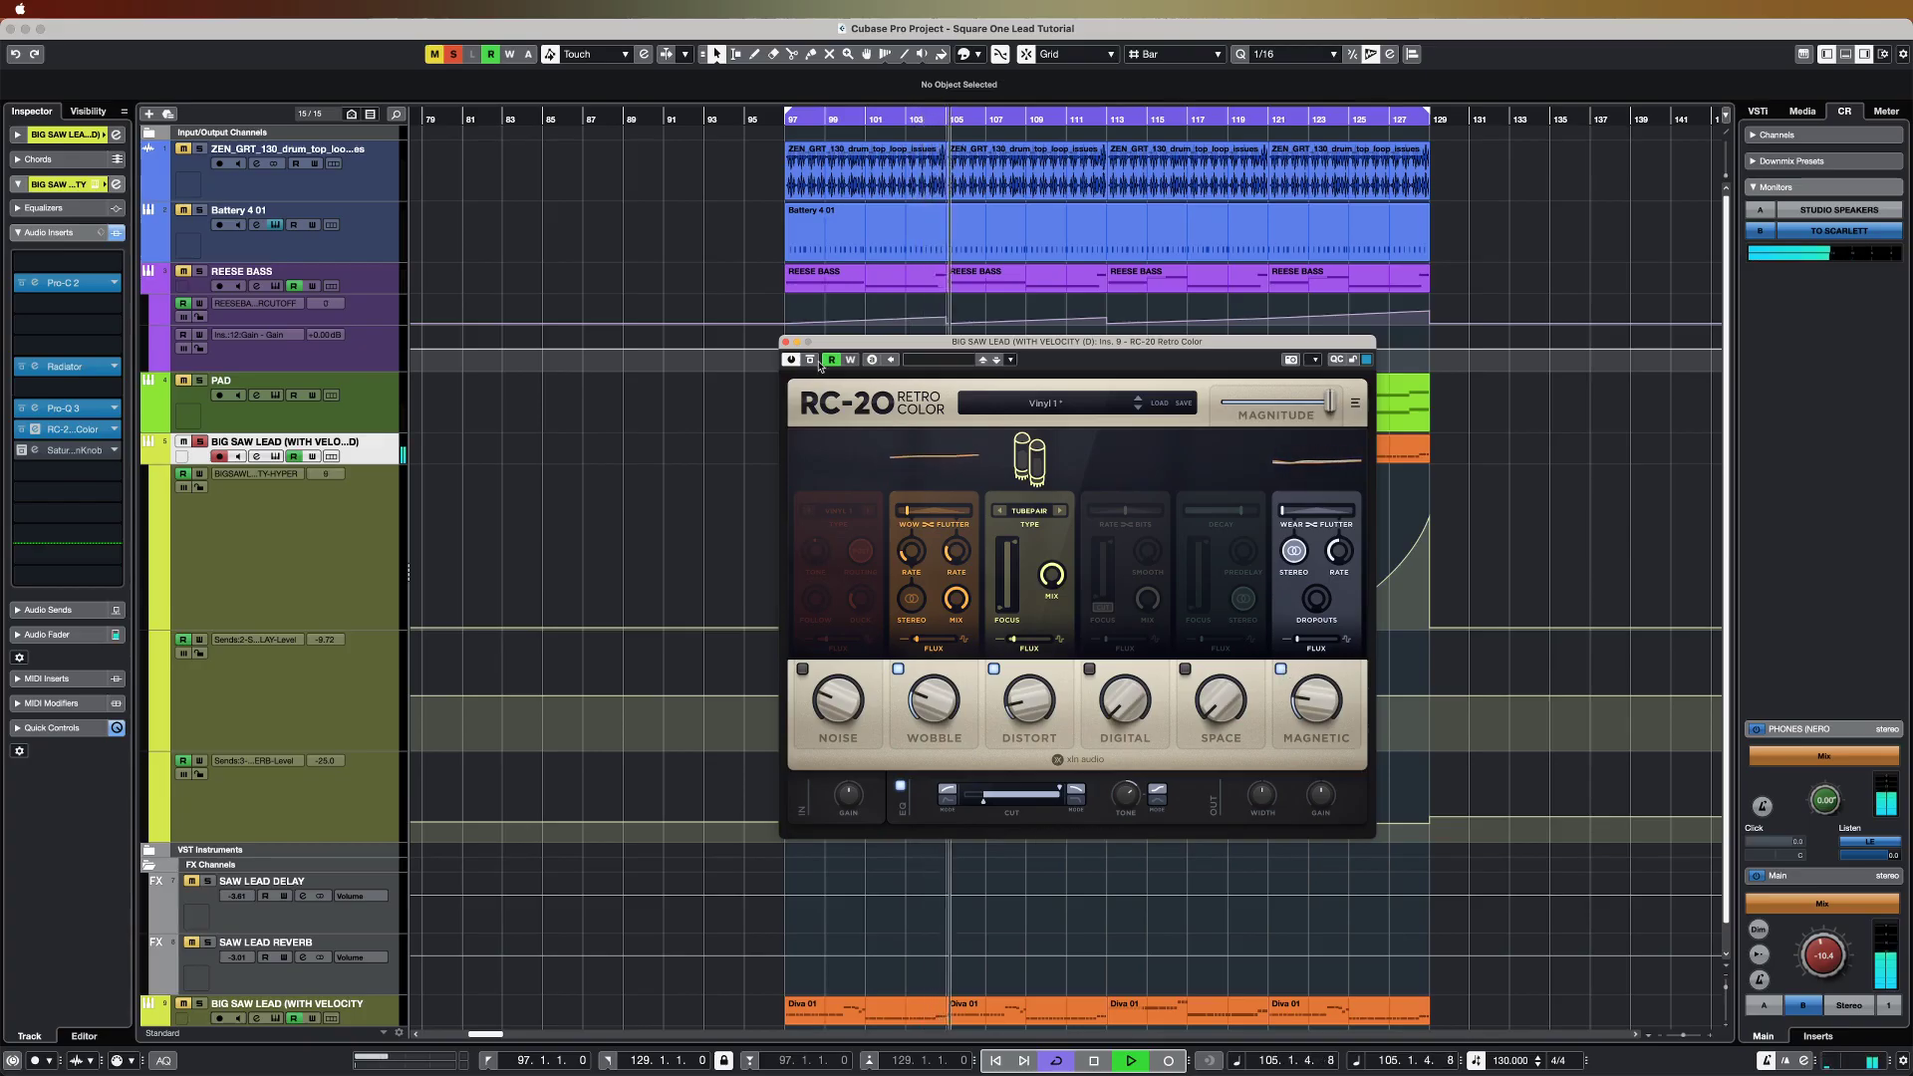
{"action": "left_click", "coordinate": [785, 343]}
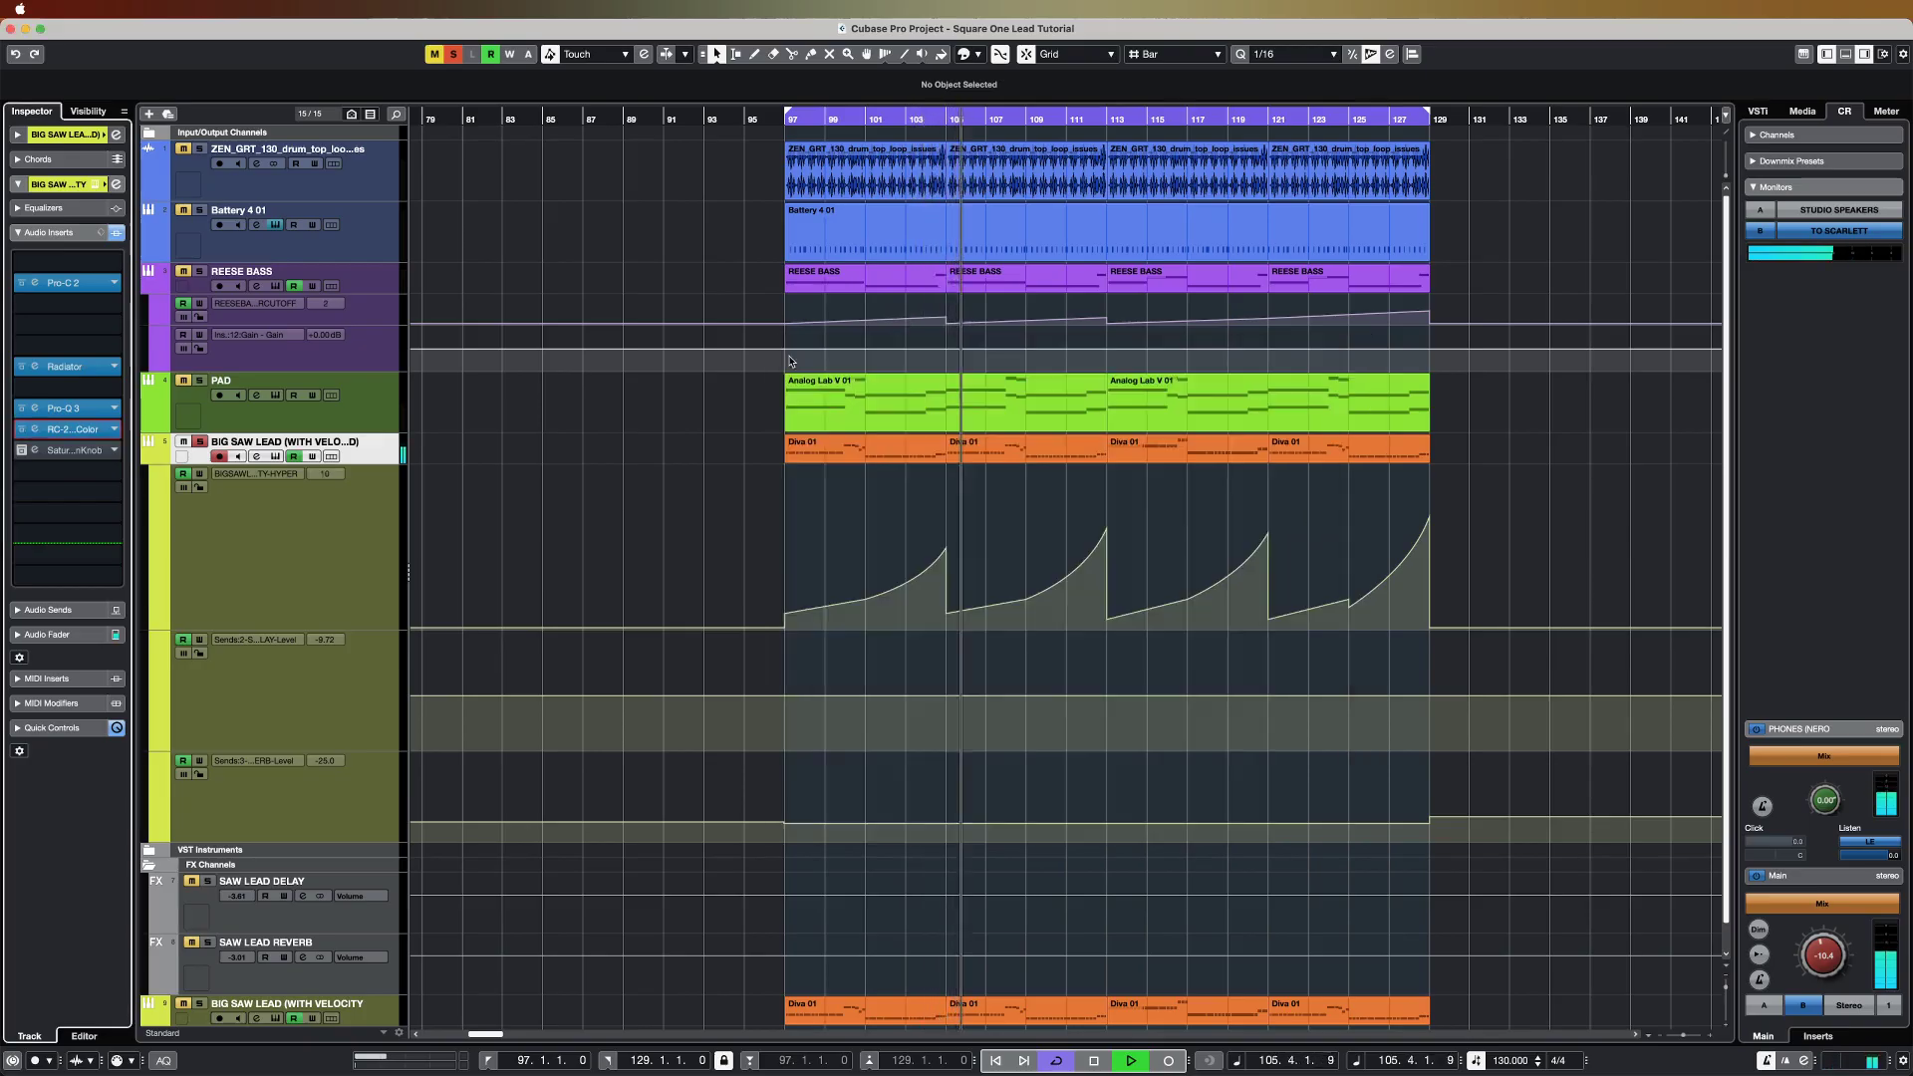
{"action": "left_click", "coordinate": [323, 542]}
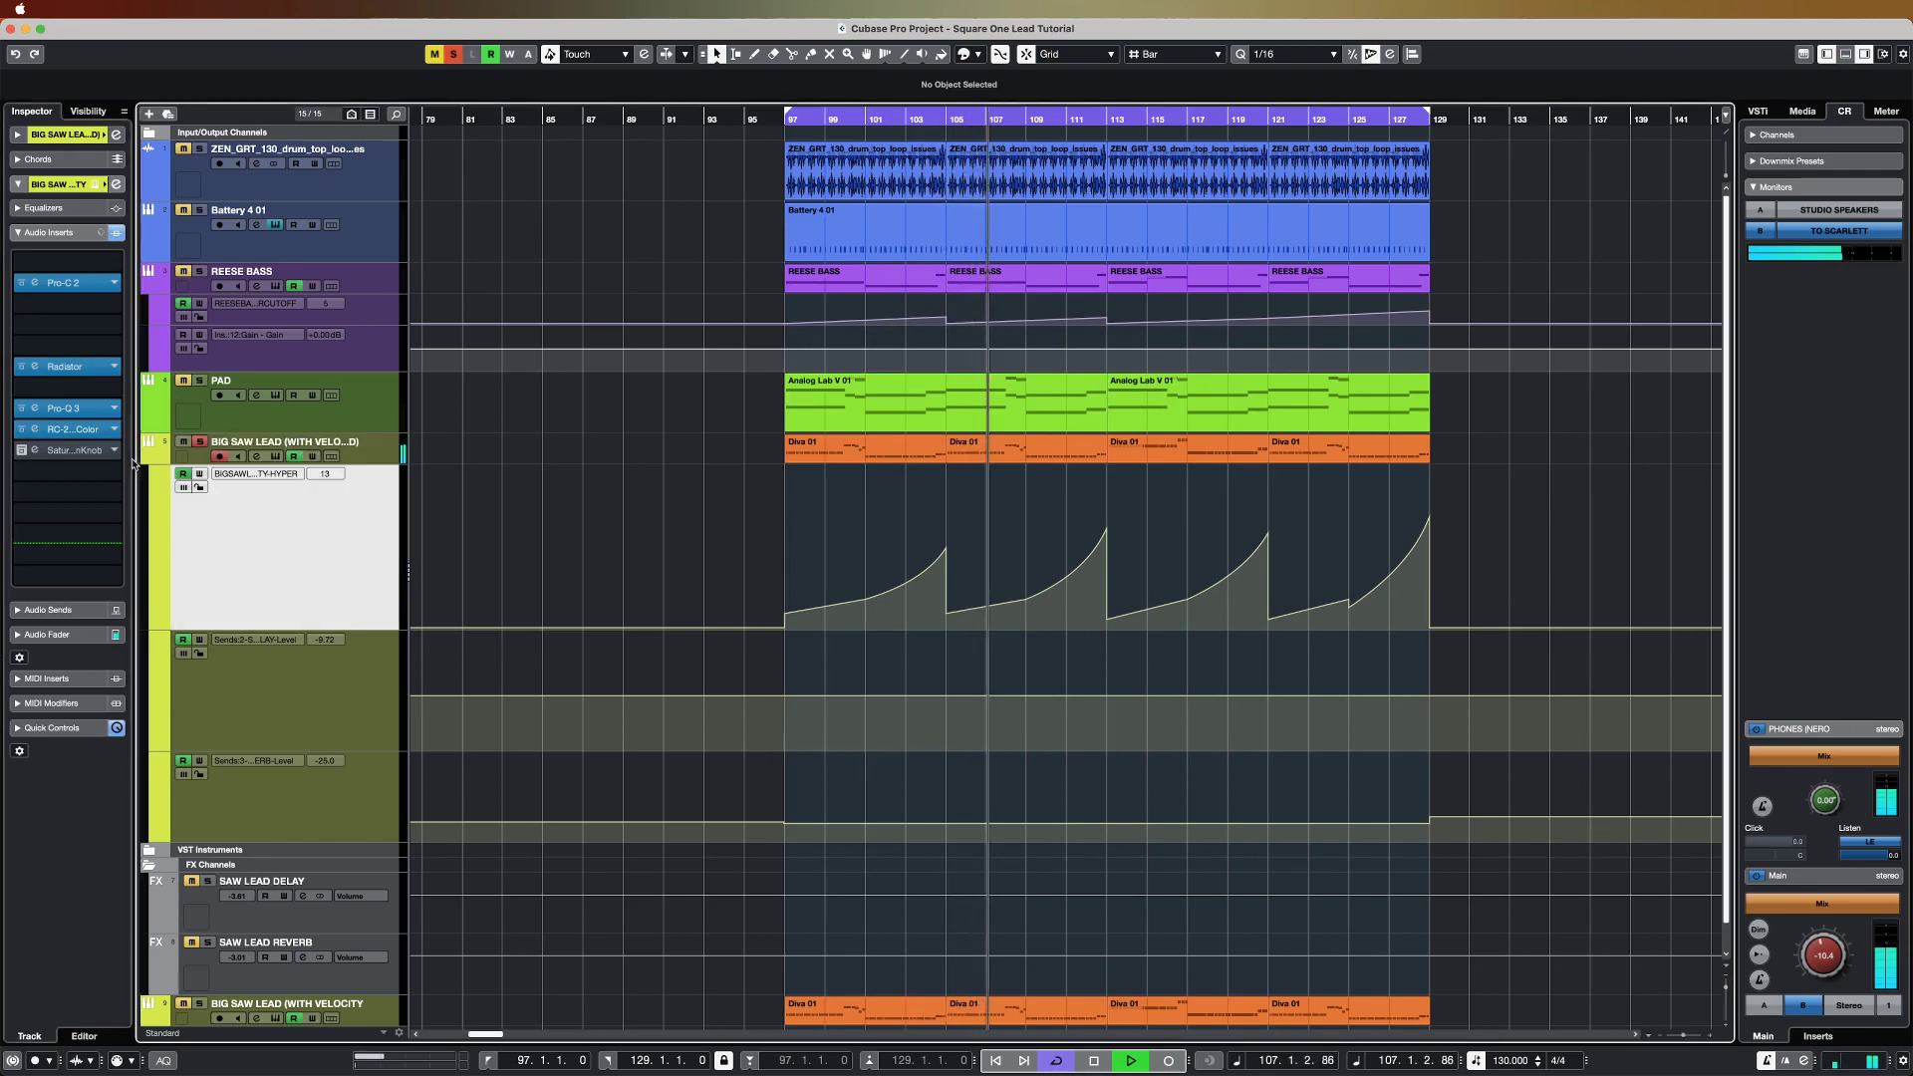
Step: Take the lead's Softube Saturation Knob out of bypass
{"action": "left_click", "coordinate": [71, 453]}
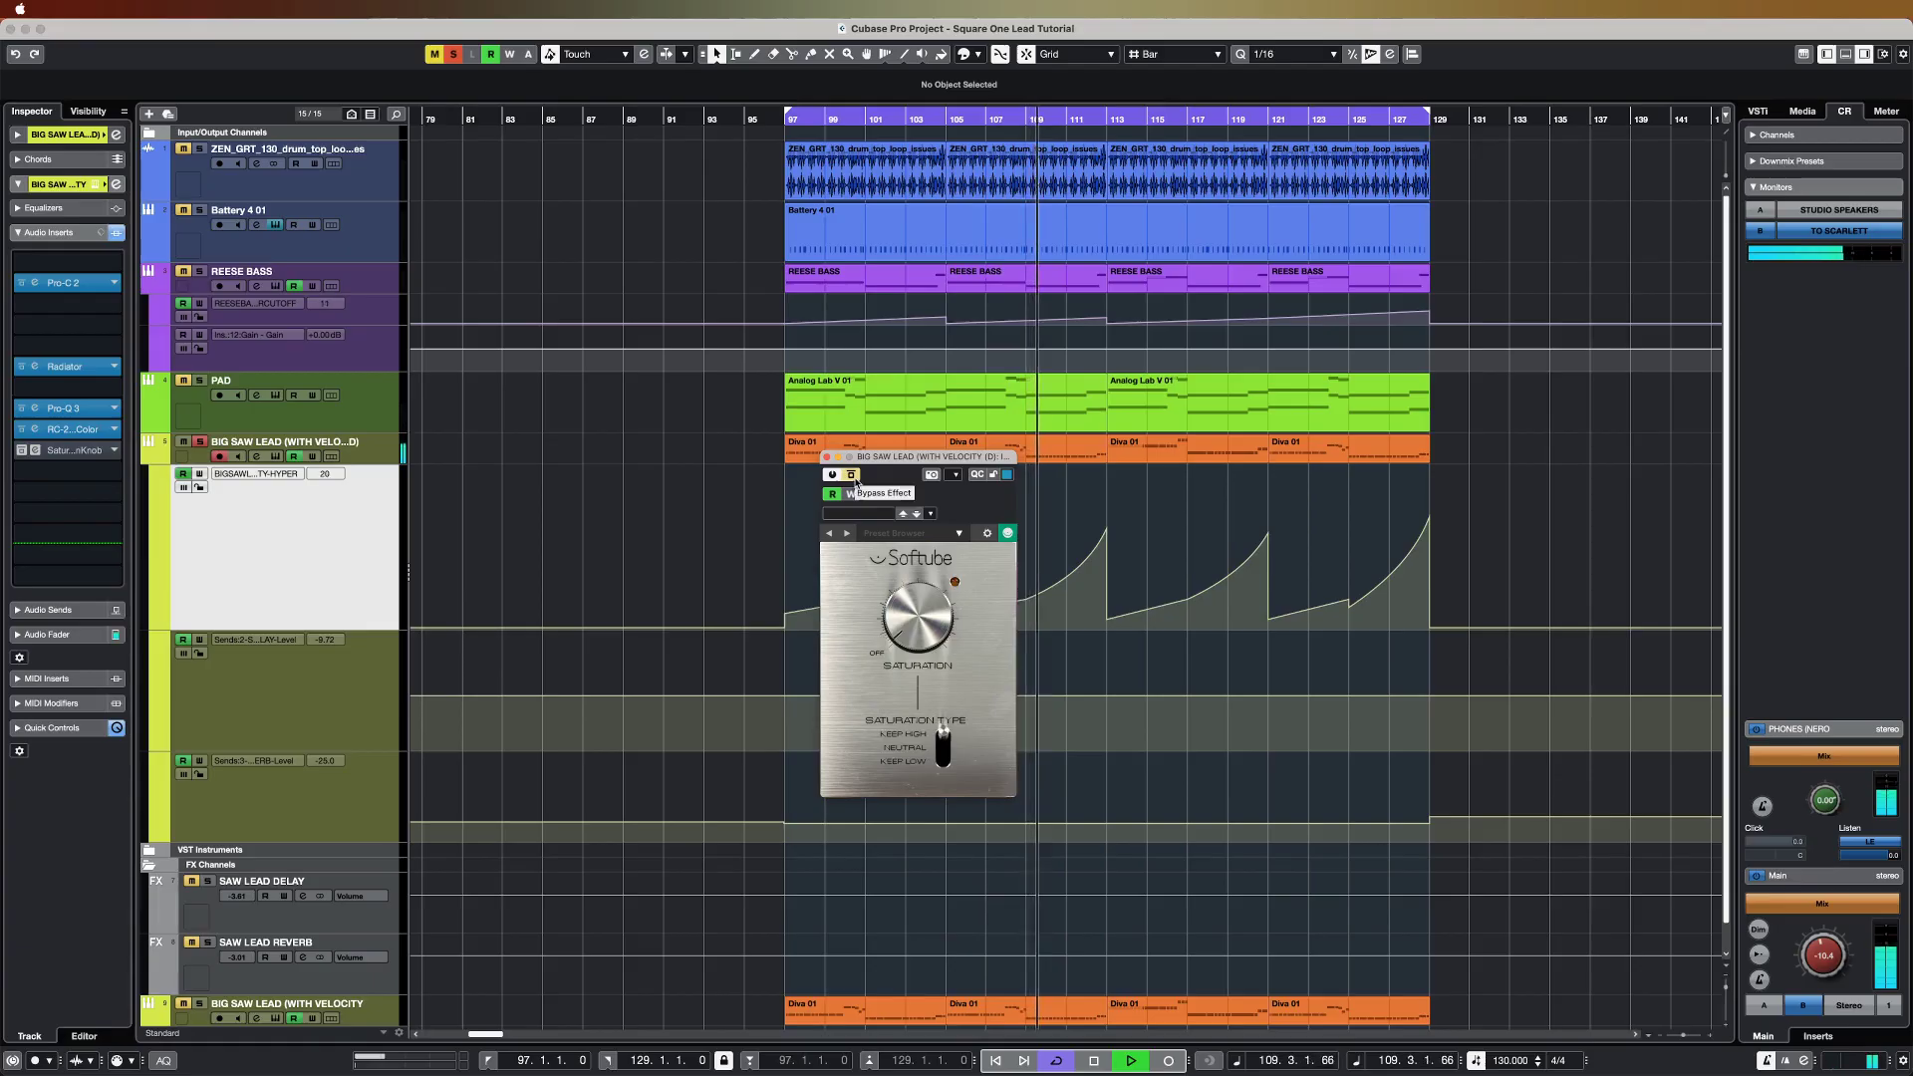
{"action": "left_click", "coordinate": [853, 477]}
{"action": "left_click_drag", "start_coordinate": [893, 459], "coordinate": [902, 488]}
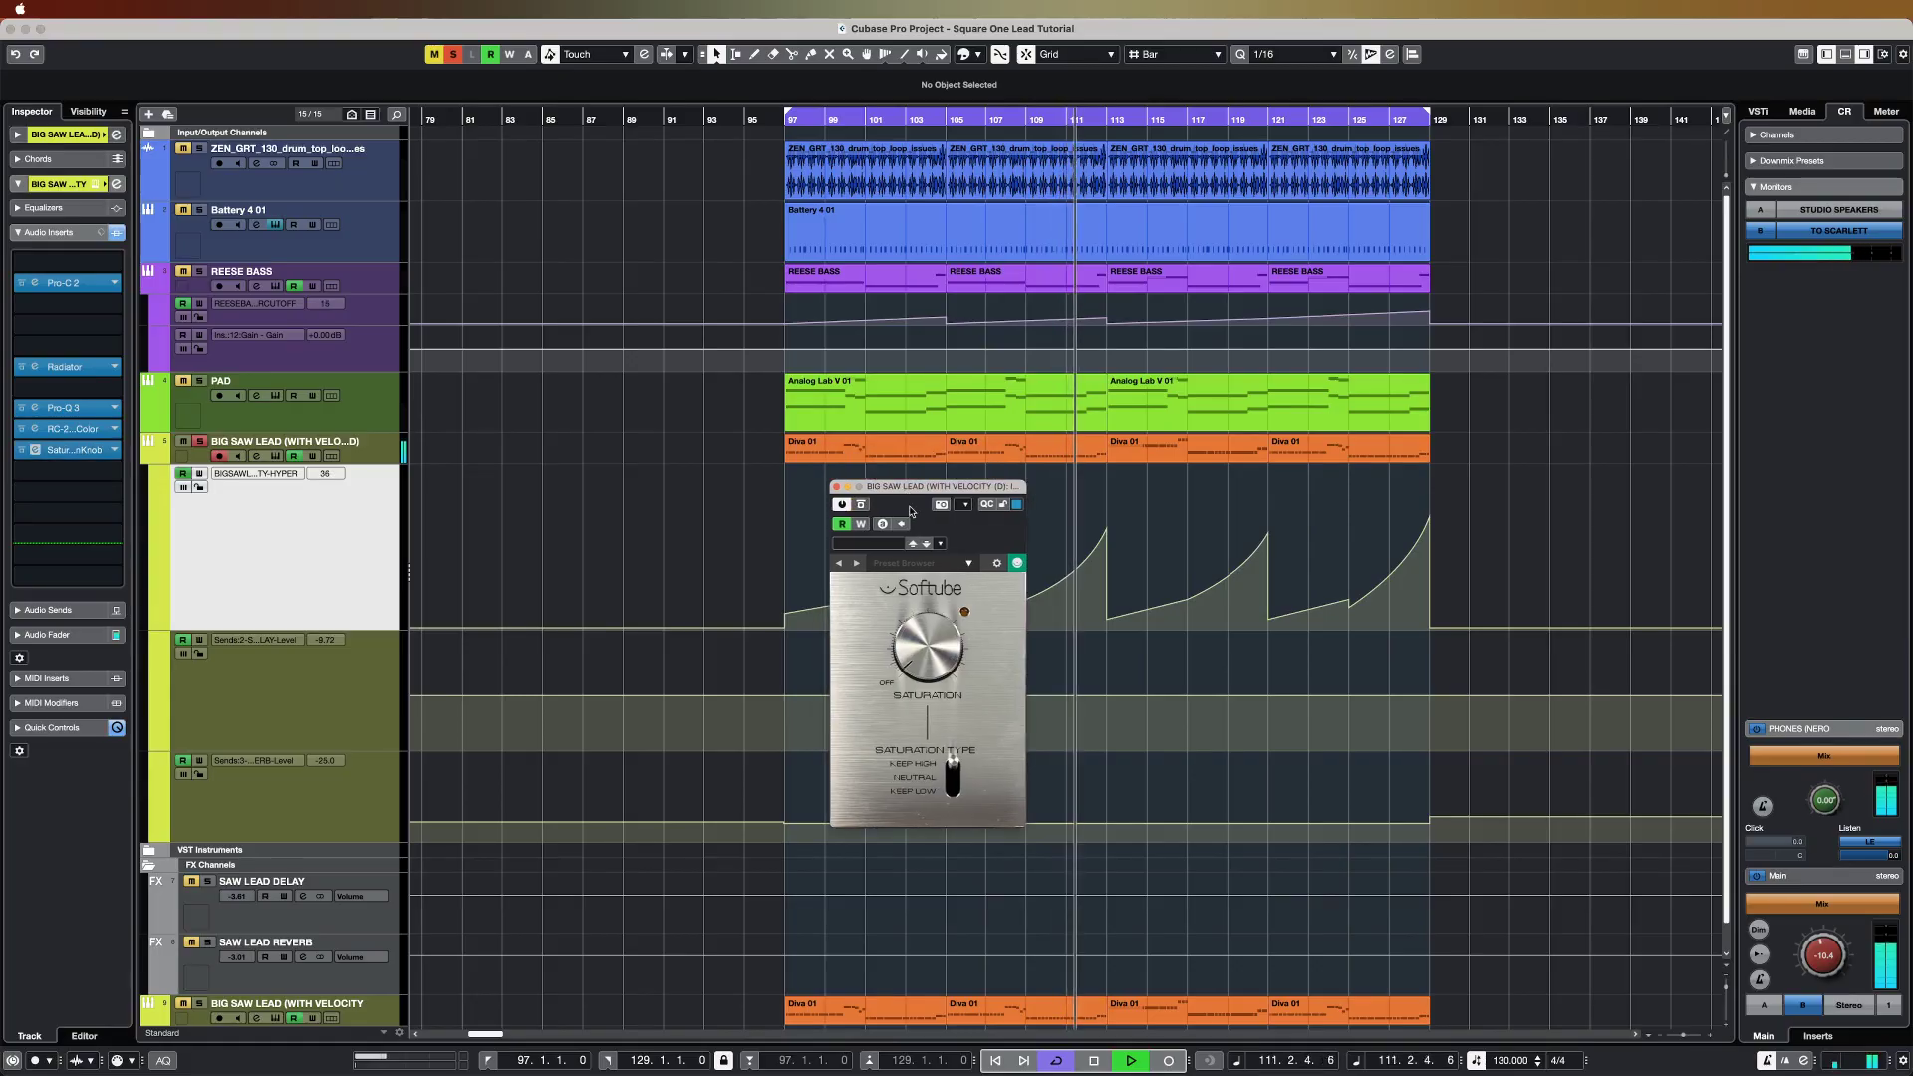
Step: Close the Saturation Knob window, unsolo the lead, and select the BIG SAW LEAD track
{"action": "left_click", "coordinate": [837, 488]}
{"action": "key", "text": "s"}
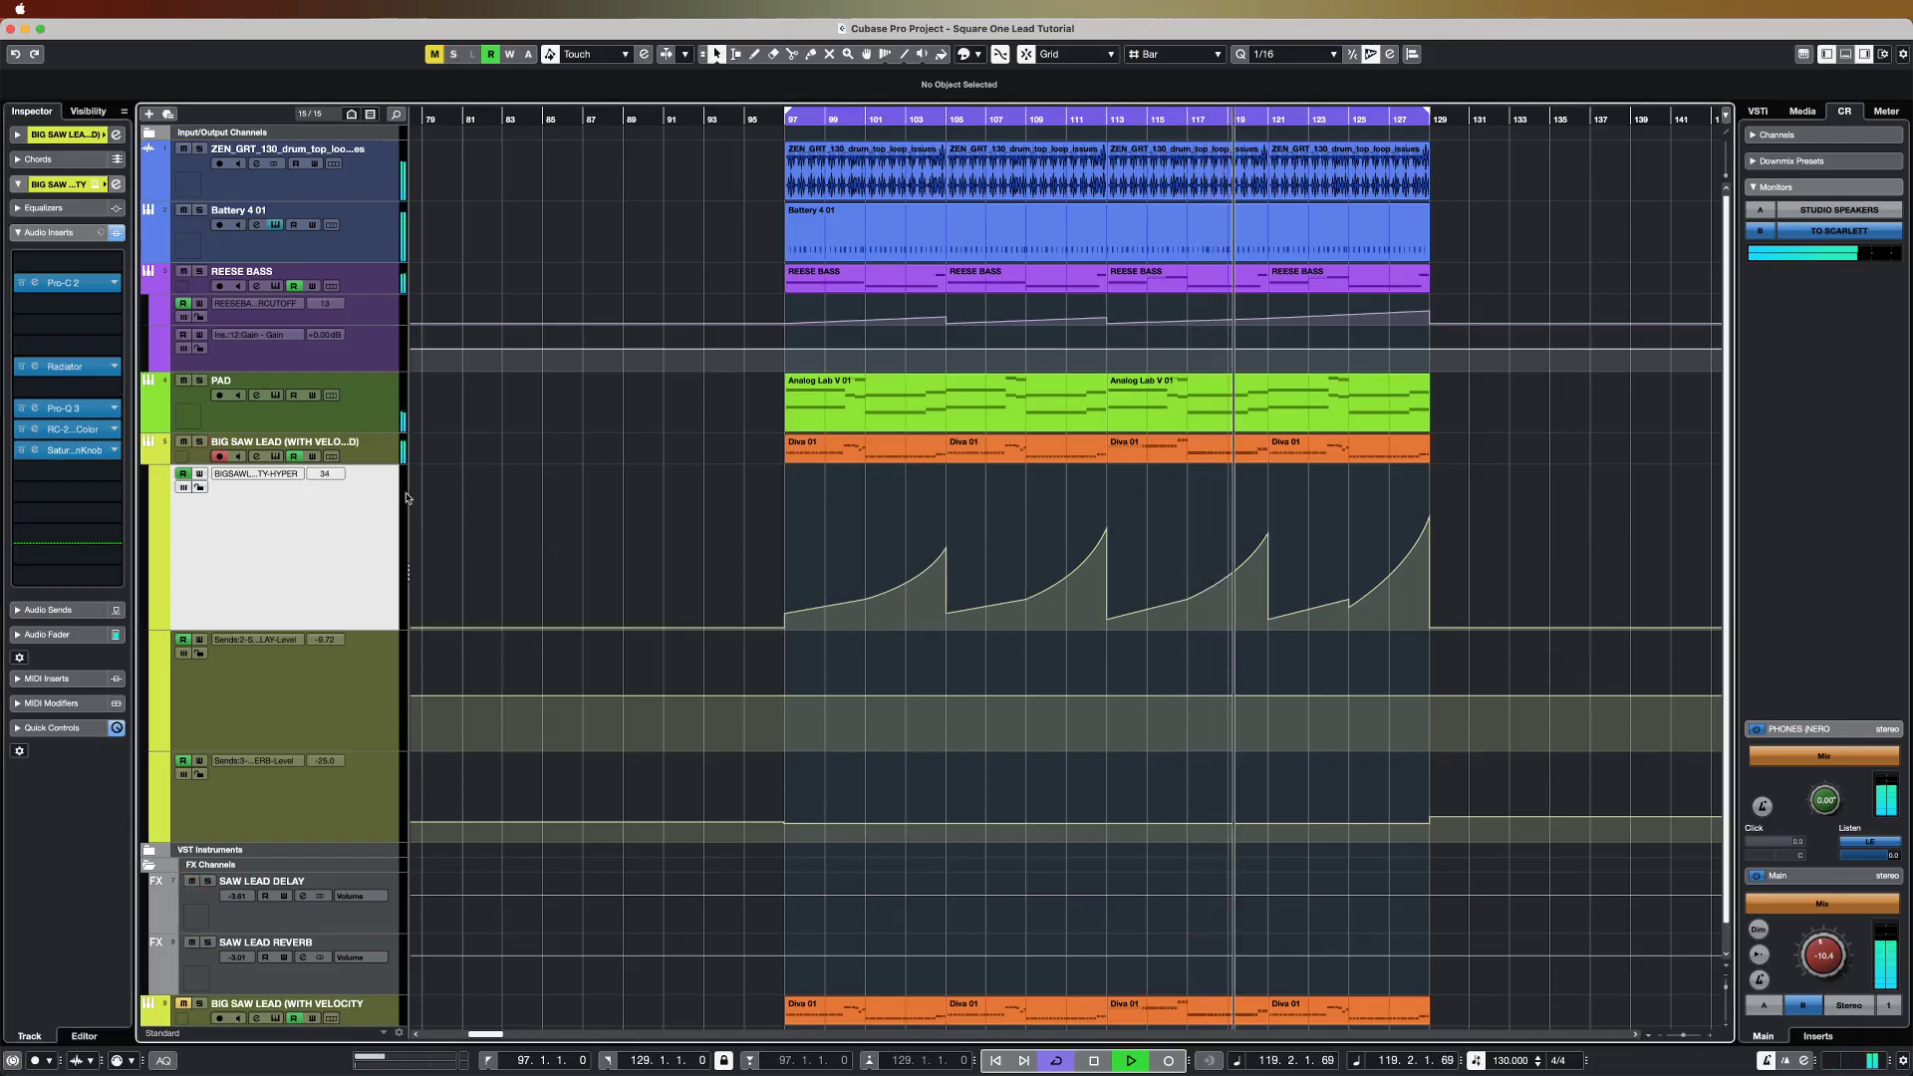
{"action": "left_click", "coordinate": [382, 458]}
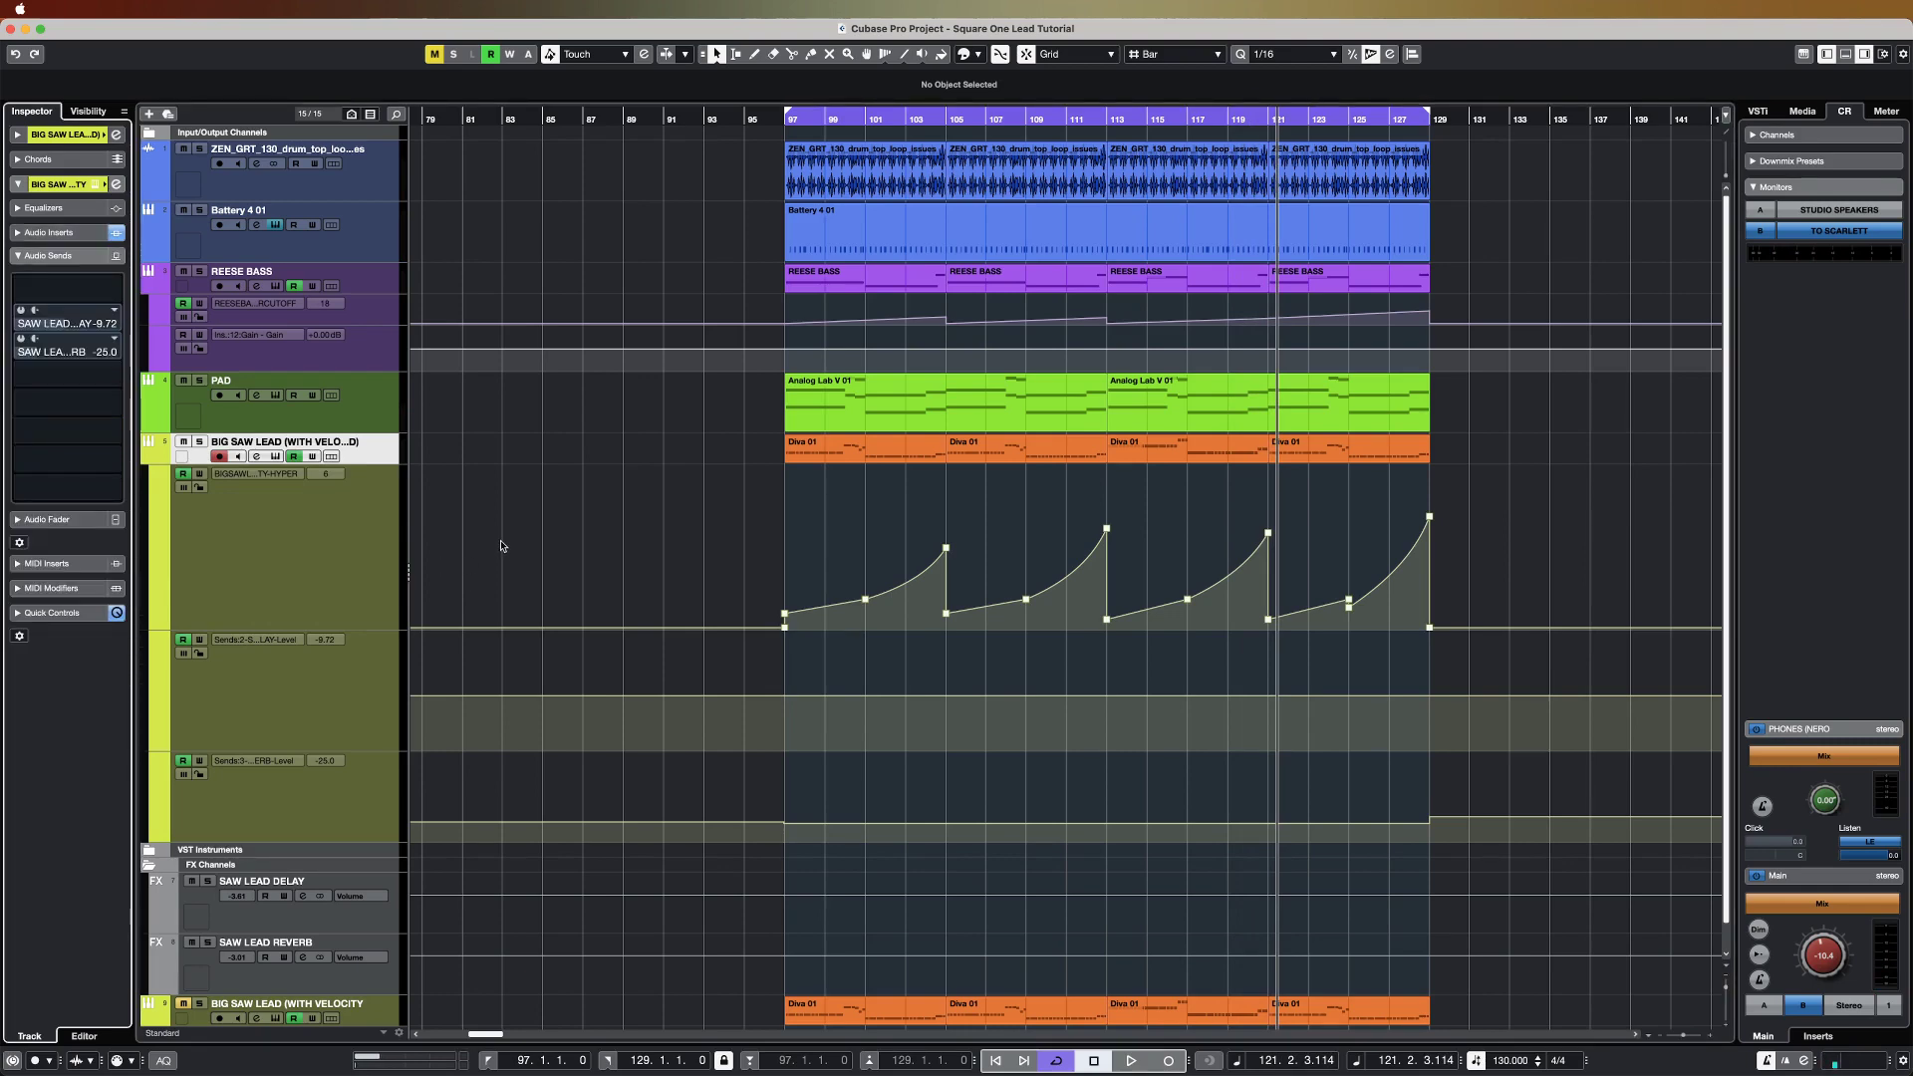
Step: Open EchoBoy Jr. on the SAW LEAD DELAY channel, then reselect the lead and start playback
{"action": "scroll", "coordinate": [543, 623], "scroll_direction": "down", "scroll_amount": 1}
{"action": "left_click", "coordinate": [326, 890]}
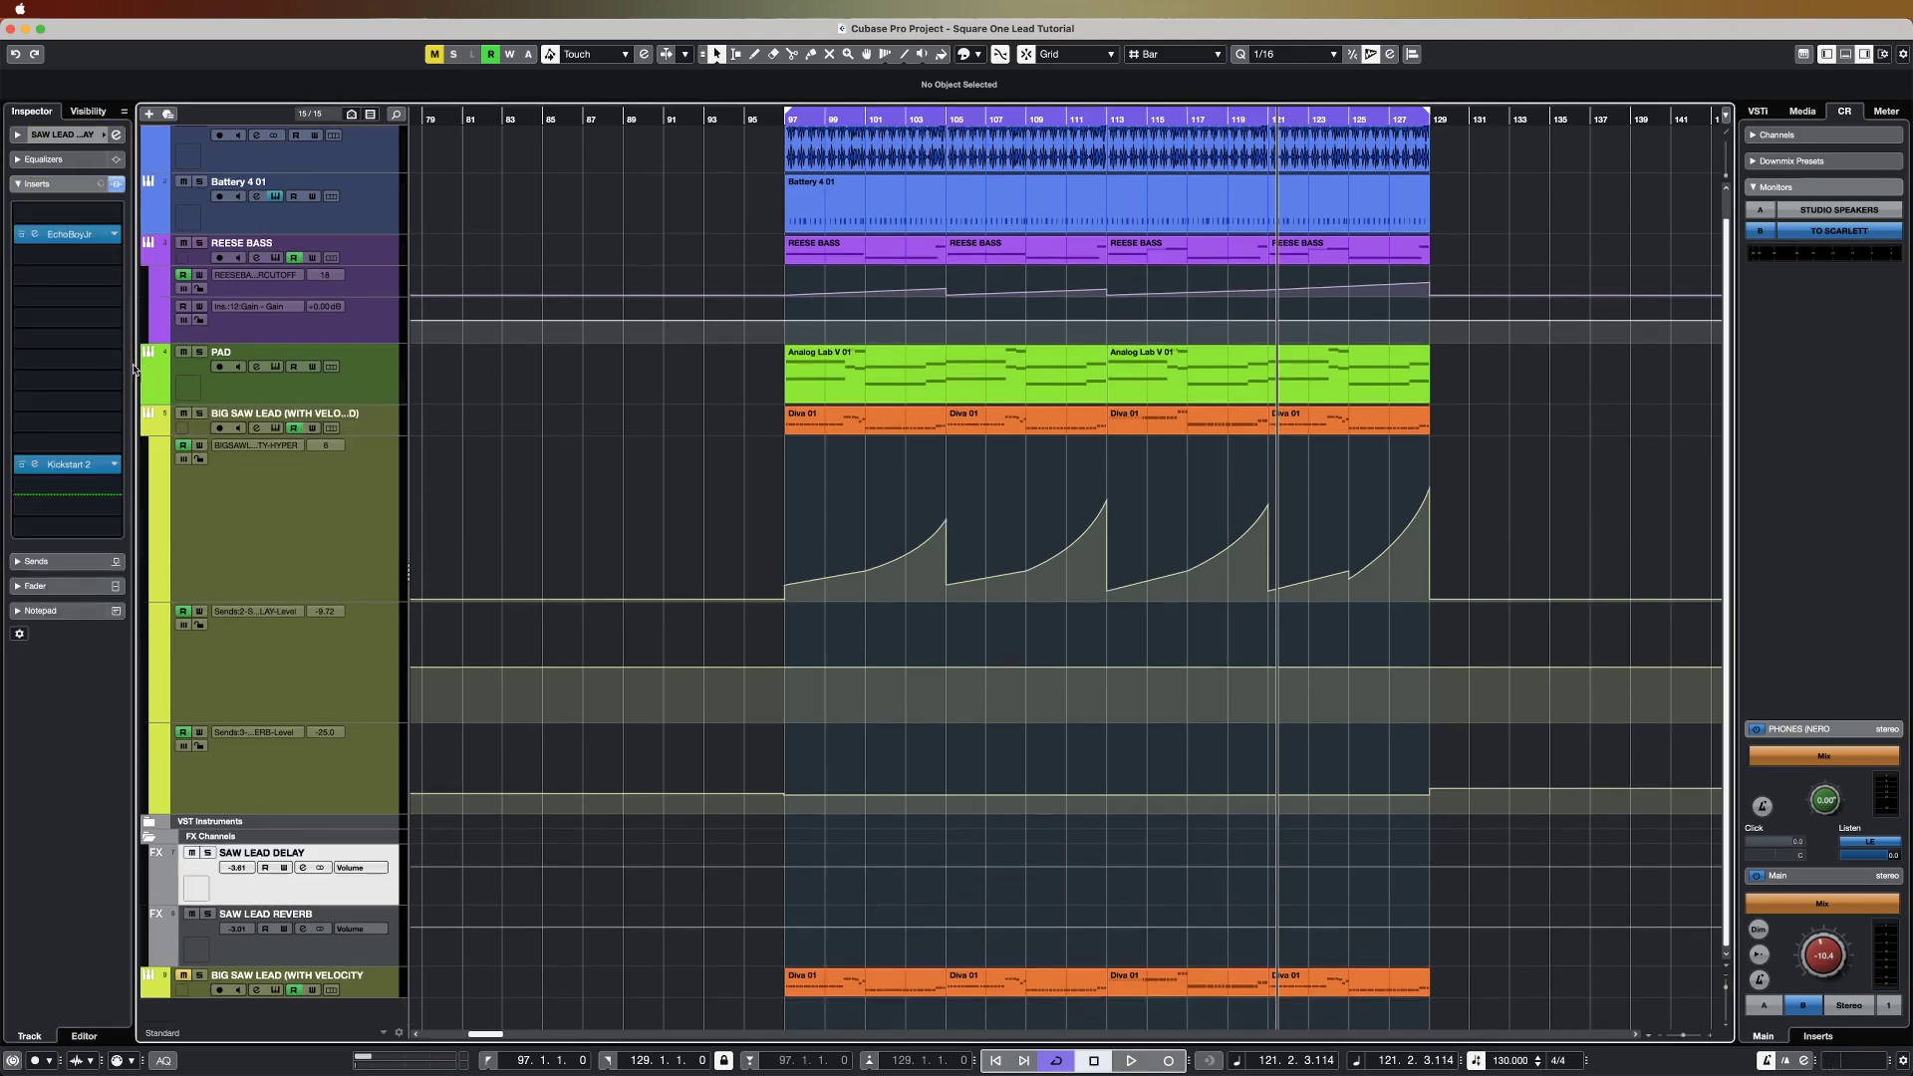
{"action": "left_click", "coordinate": [95, 240]}
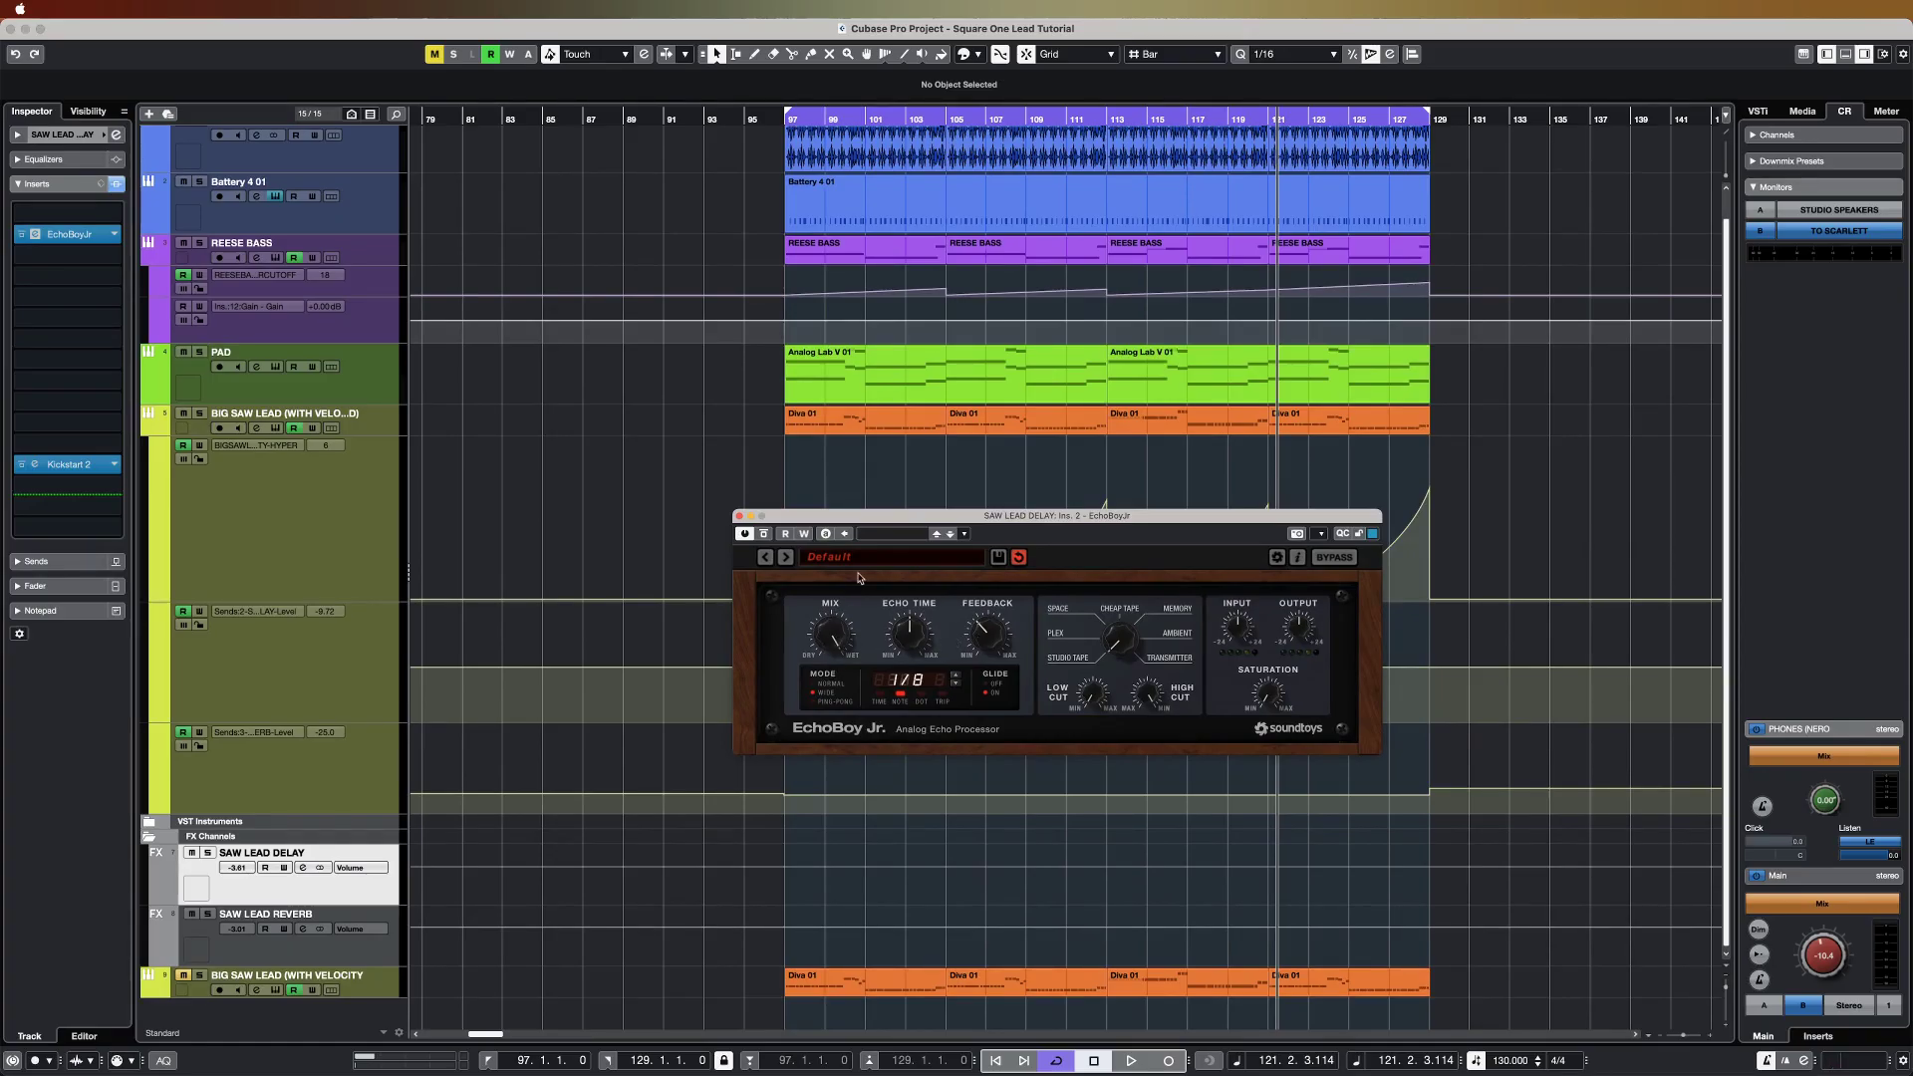
{"action": "left_click", "coordinate": [701, 577]}
{"action": "scroll", "coordinate": [700, 578], "scroll_direction": "up", "scroll_amount": 1}
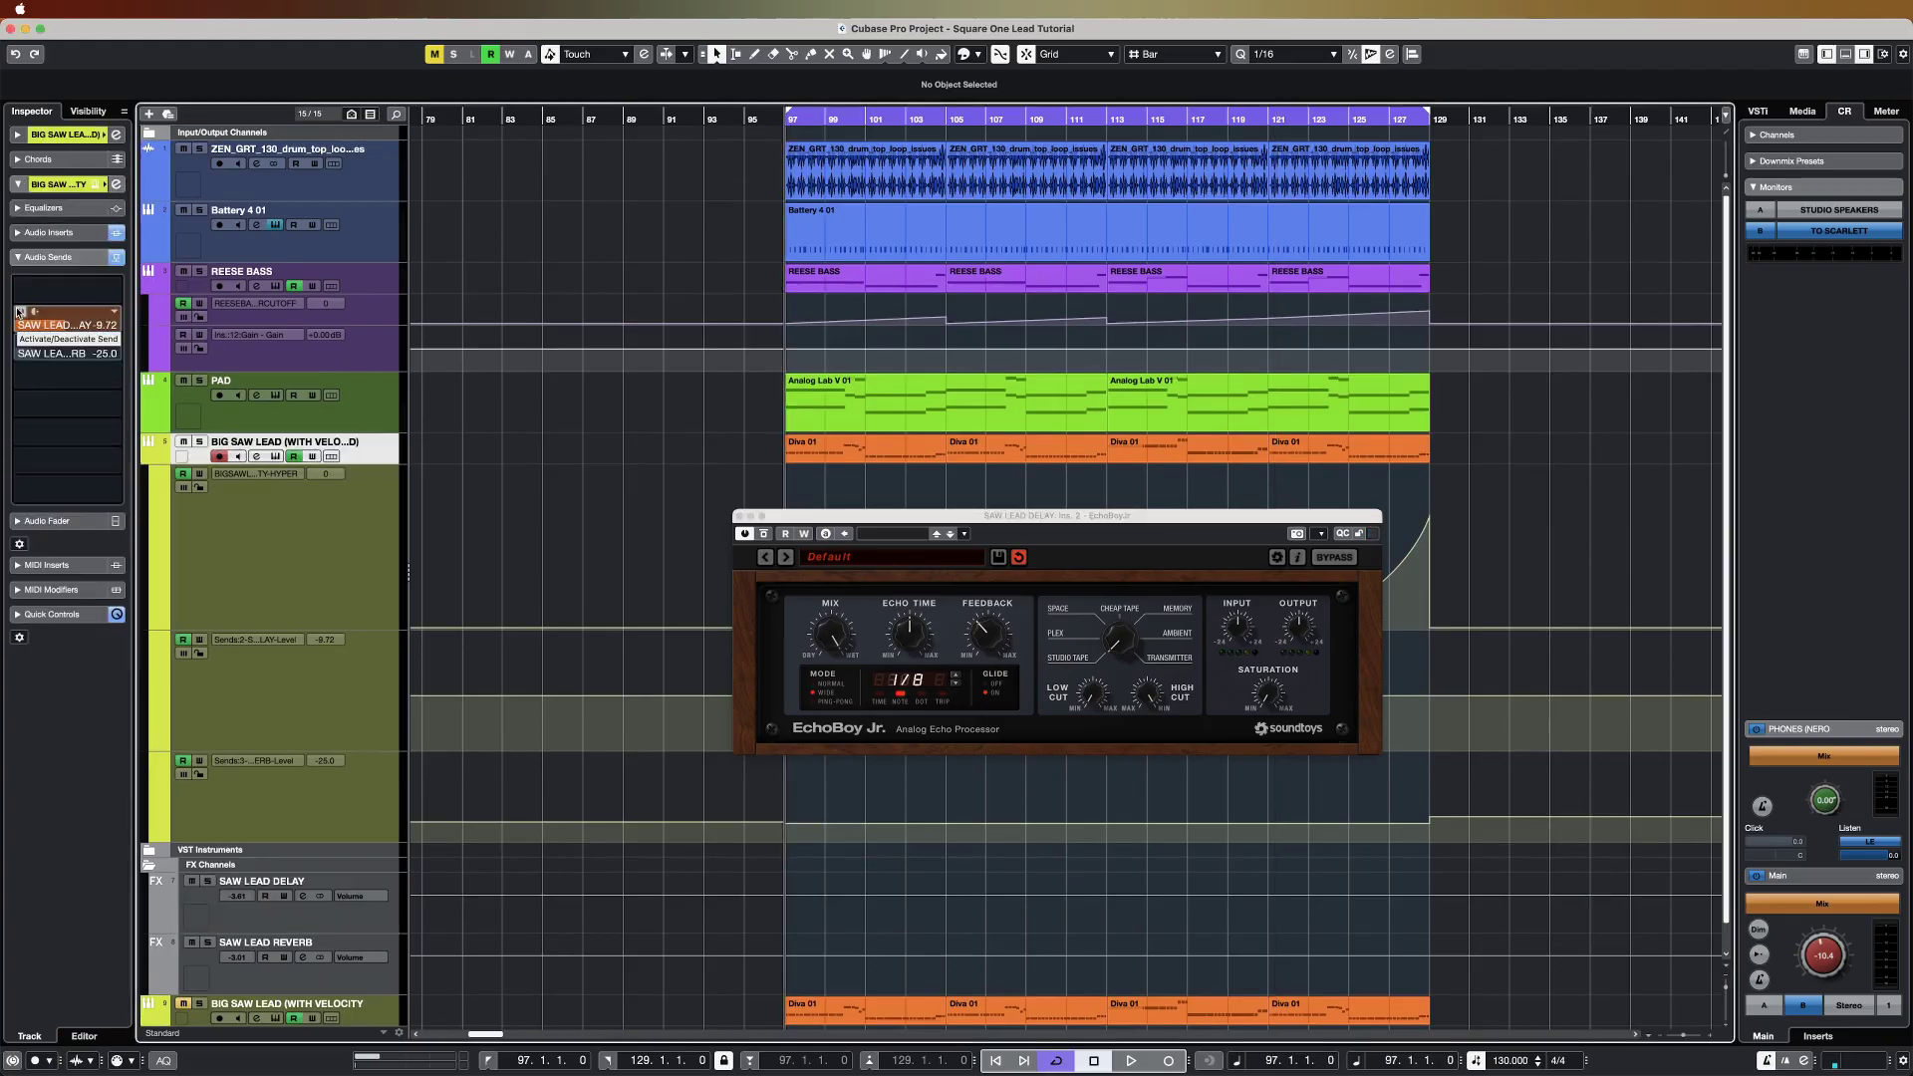
{"action": "key", "text": "space"}
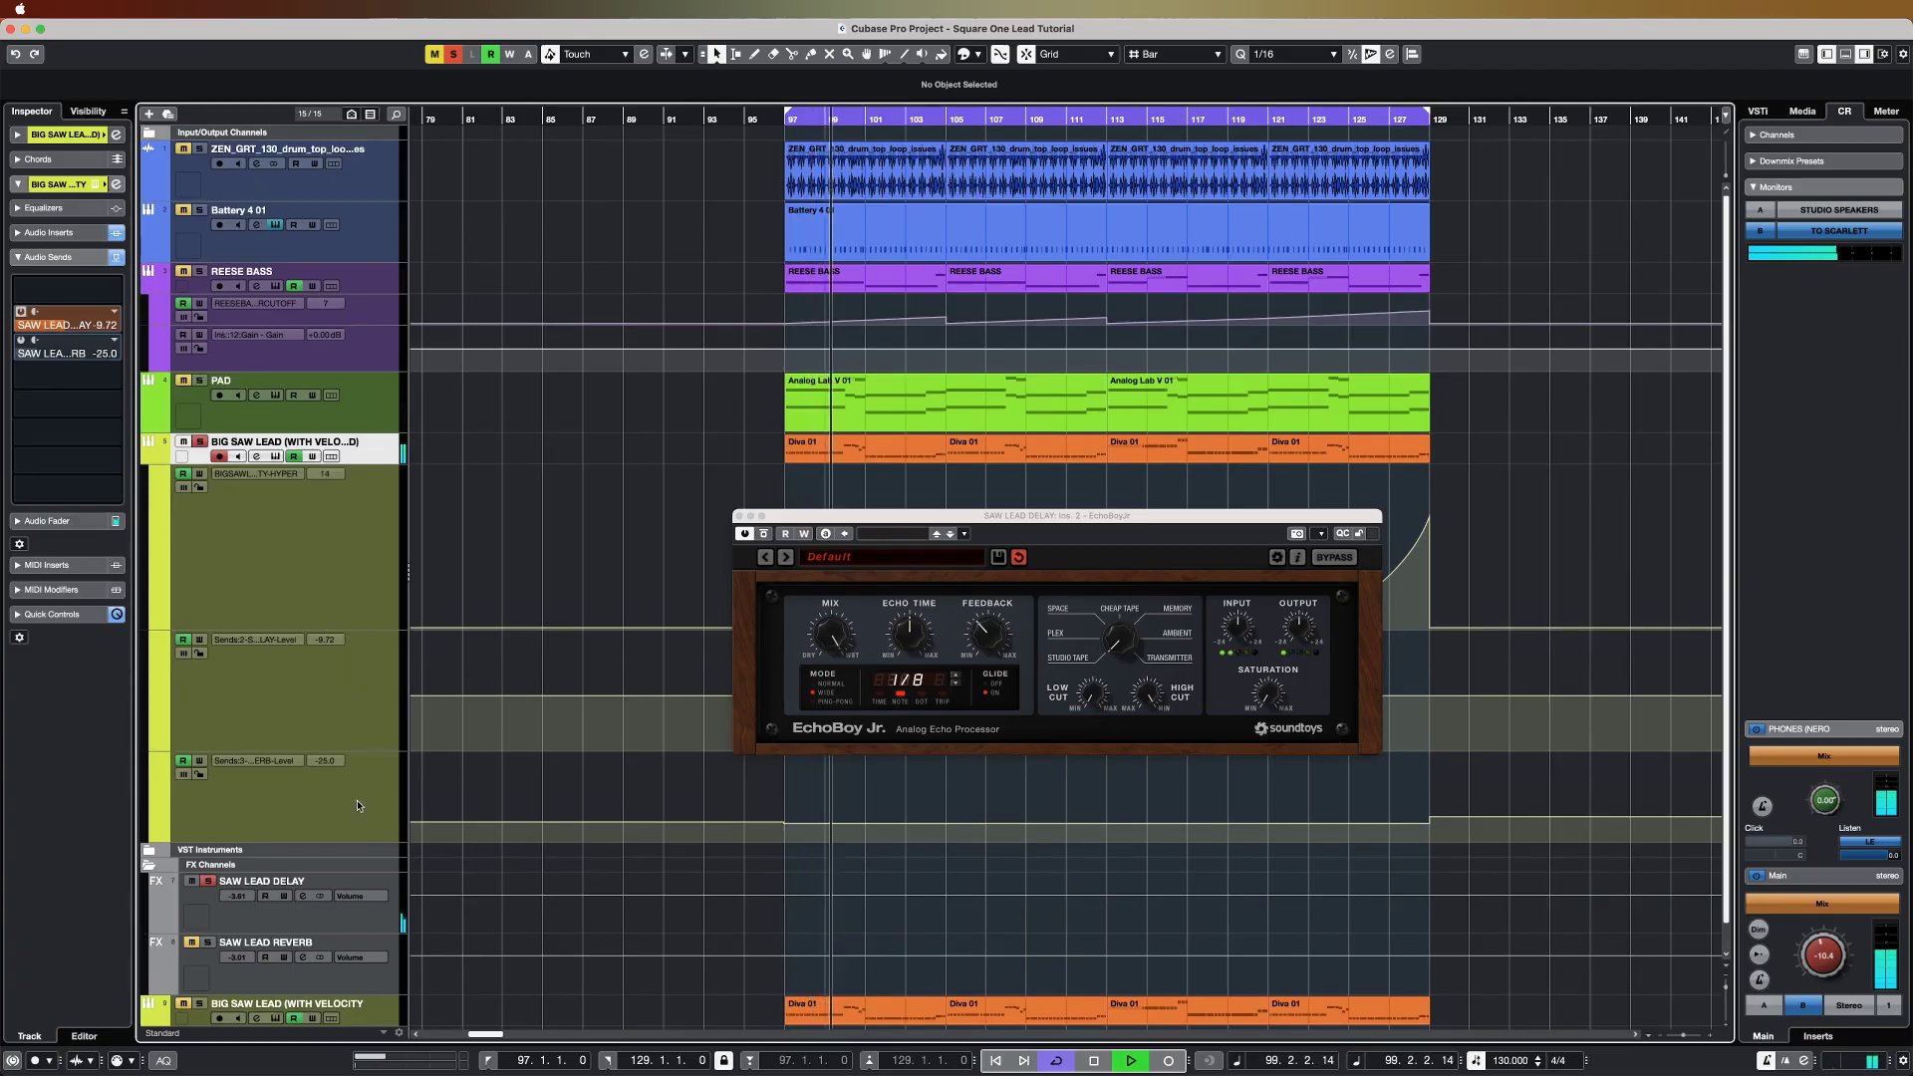
Step: Bypass Kickstart 2 on SAW LEAD DELAY, close it, and move the EchoBoy Jr. window aside
{"action": "left_click", "coordinate": [363, 926]}
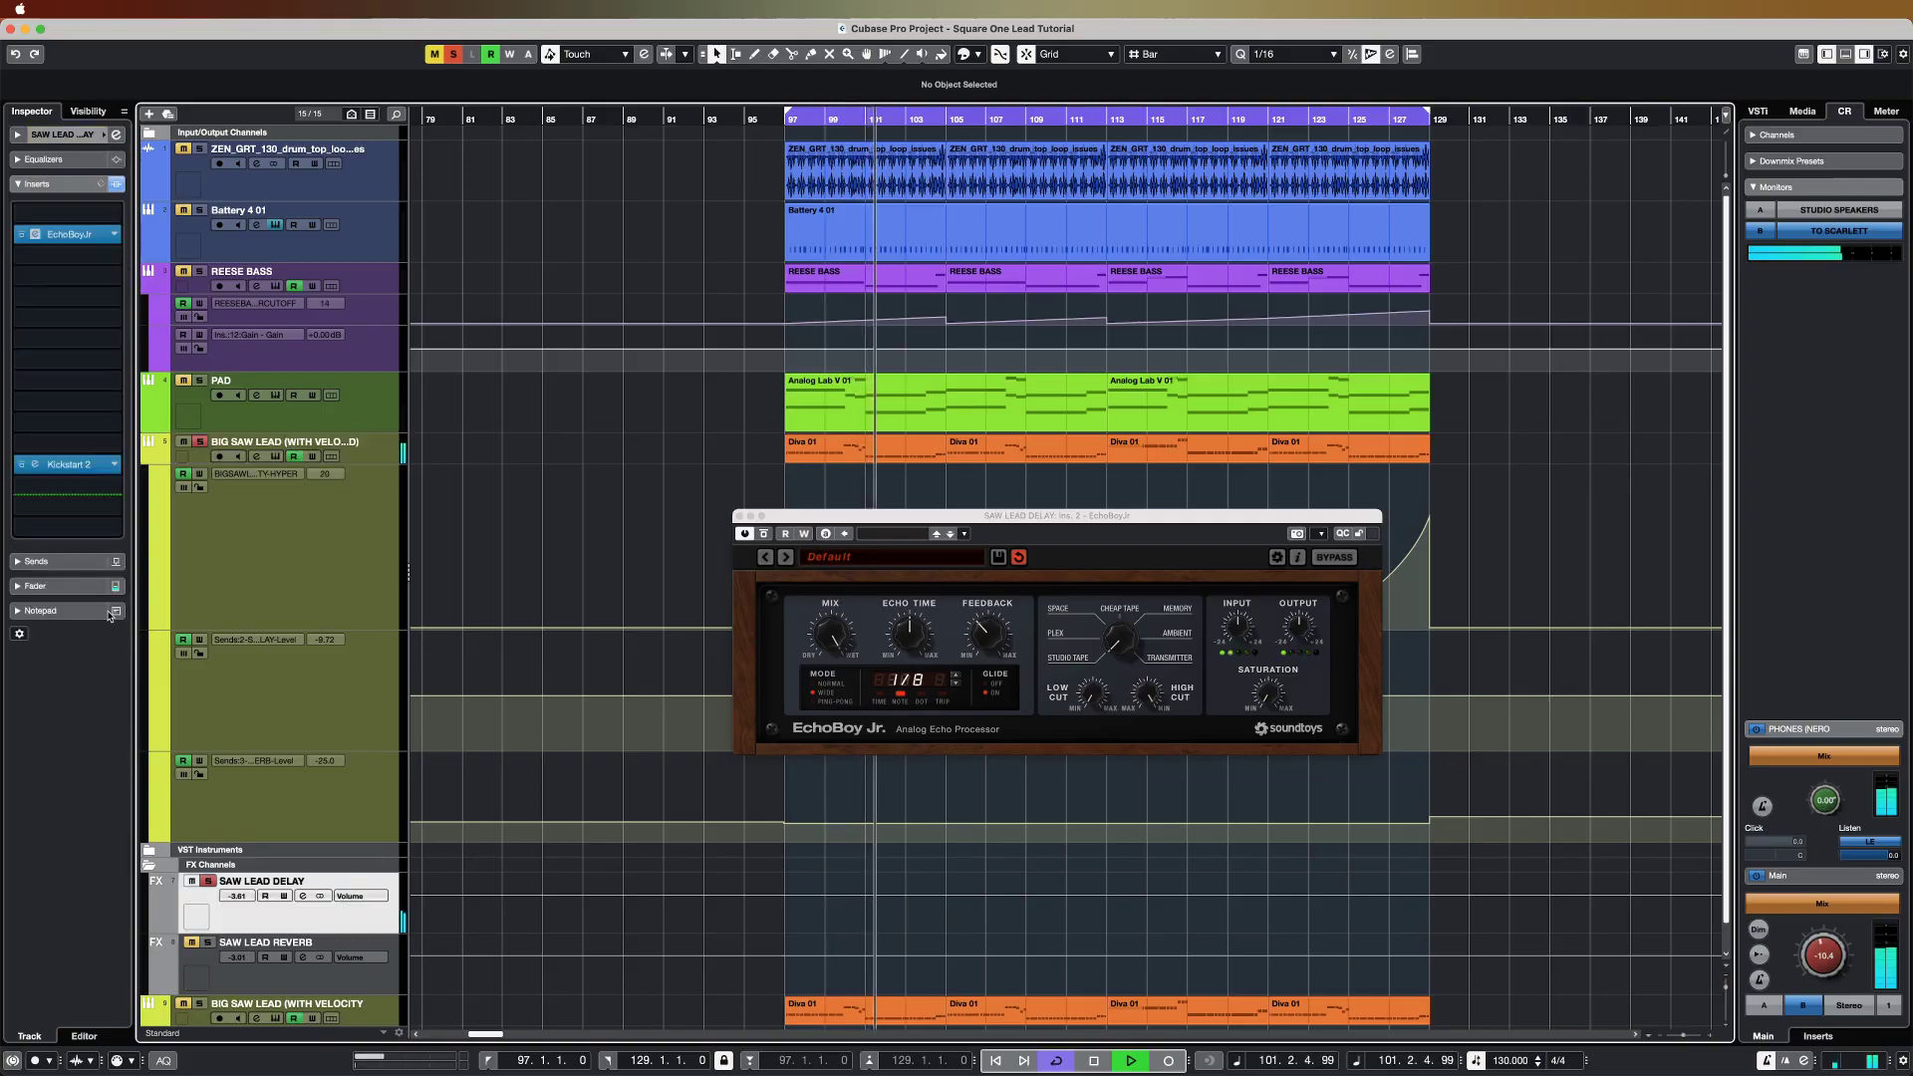
{"action": "left_click", "coordinate": [79, 464]}
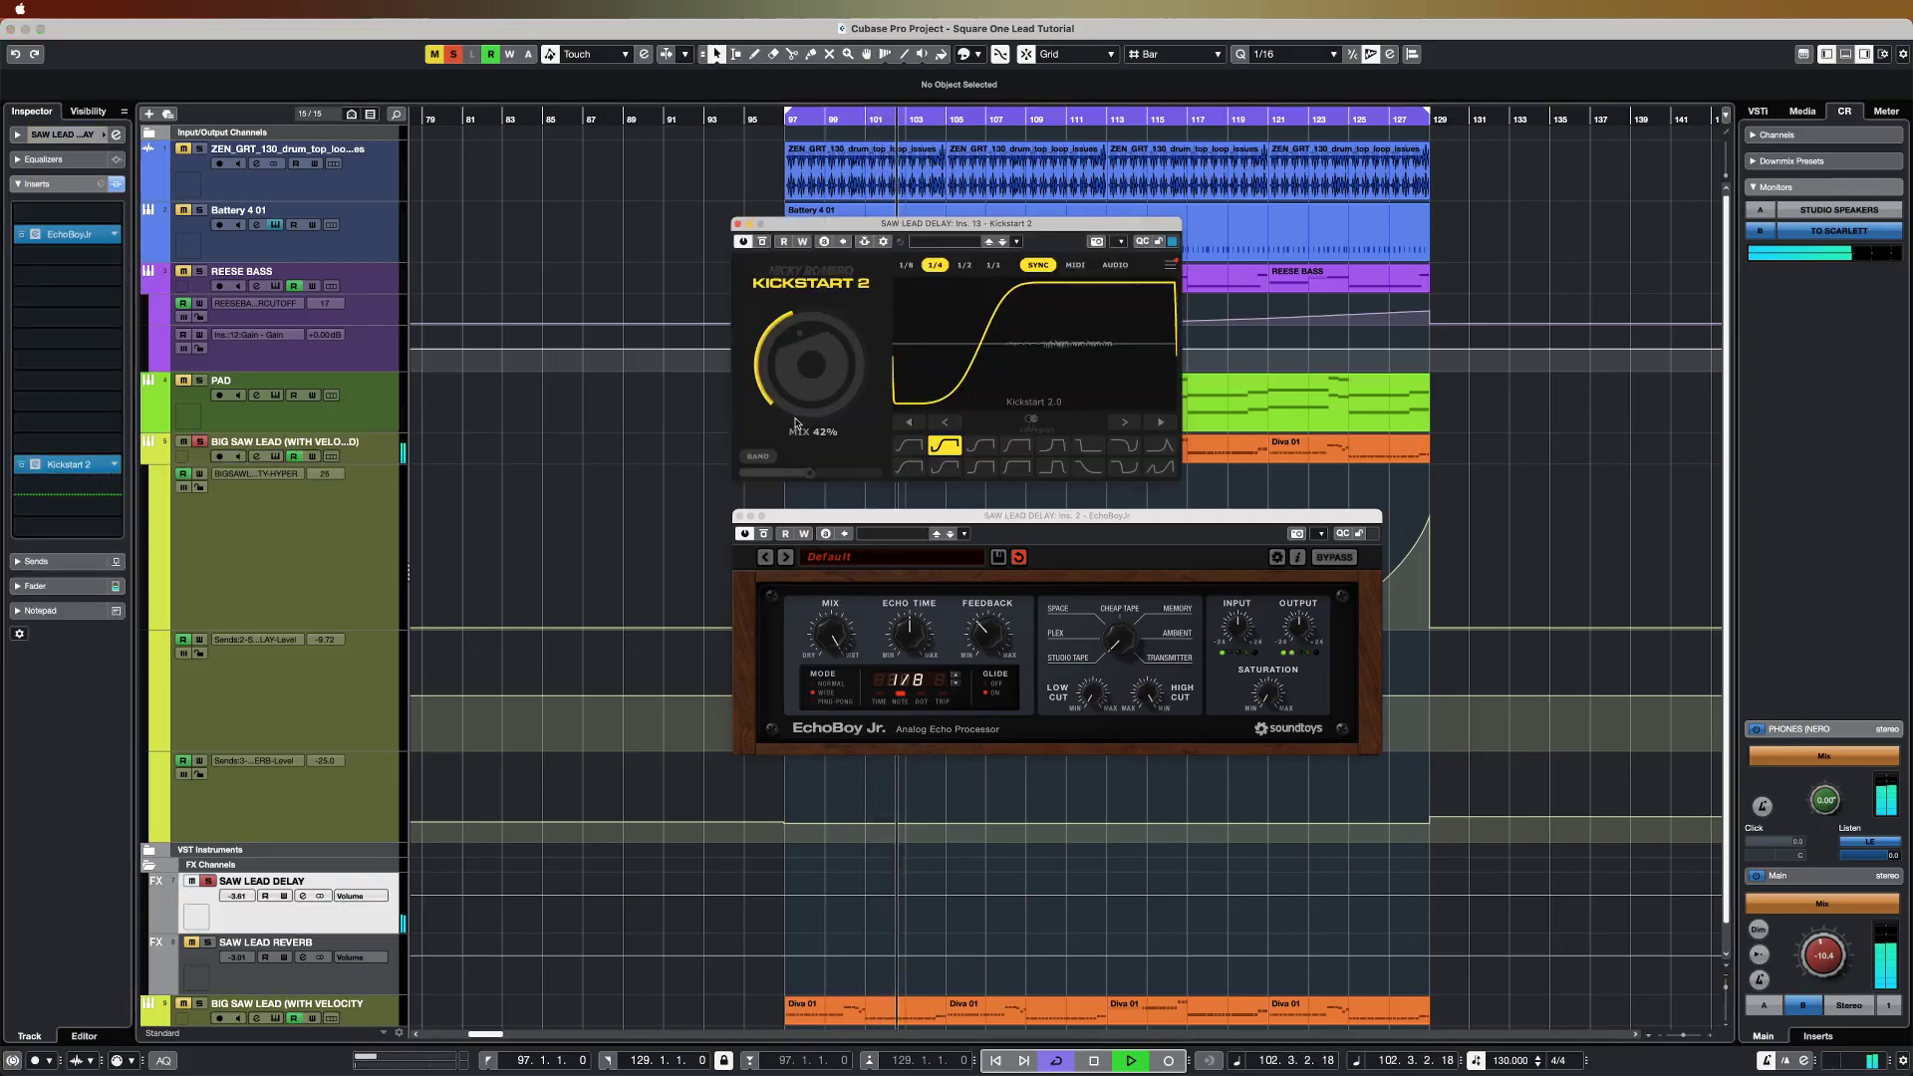
{"action": "left_click", "coordinate": [764, 242]}
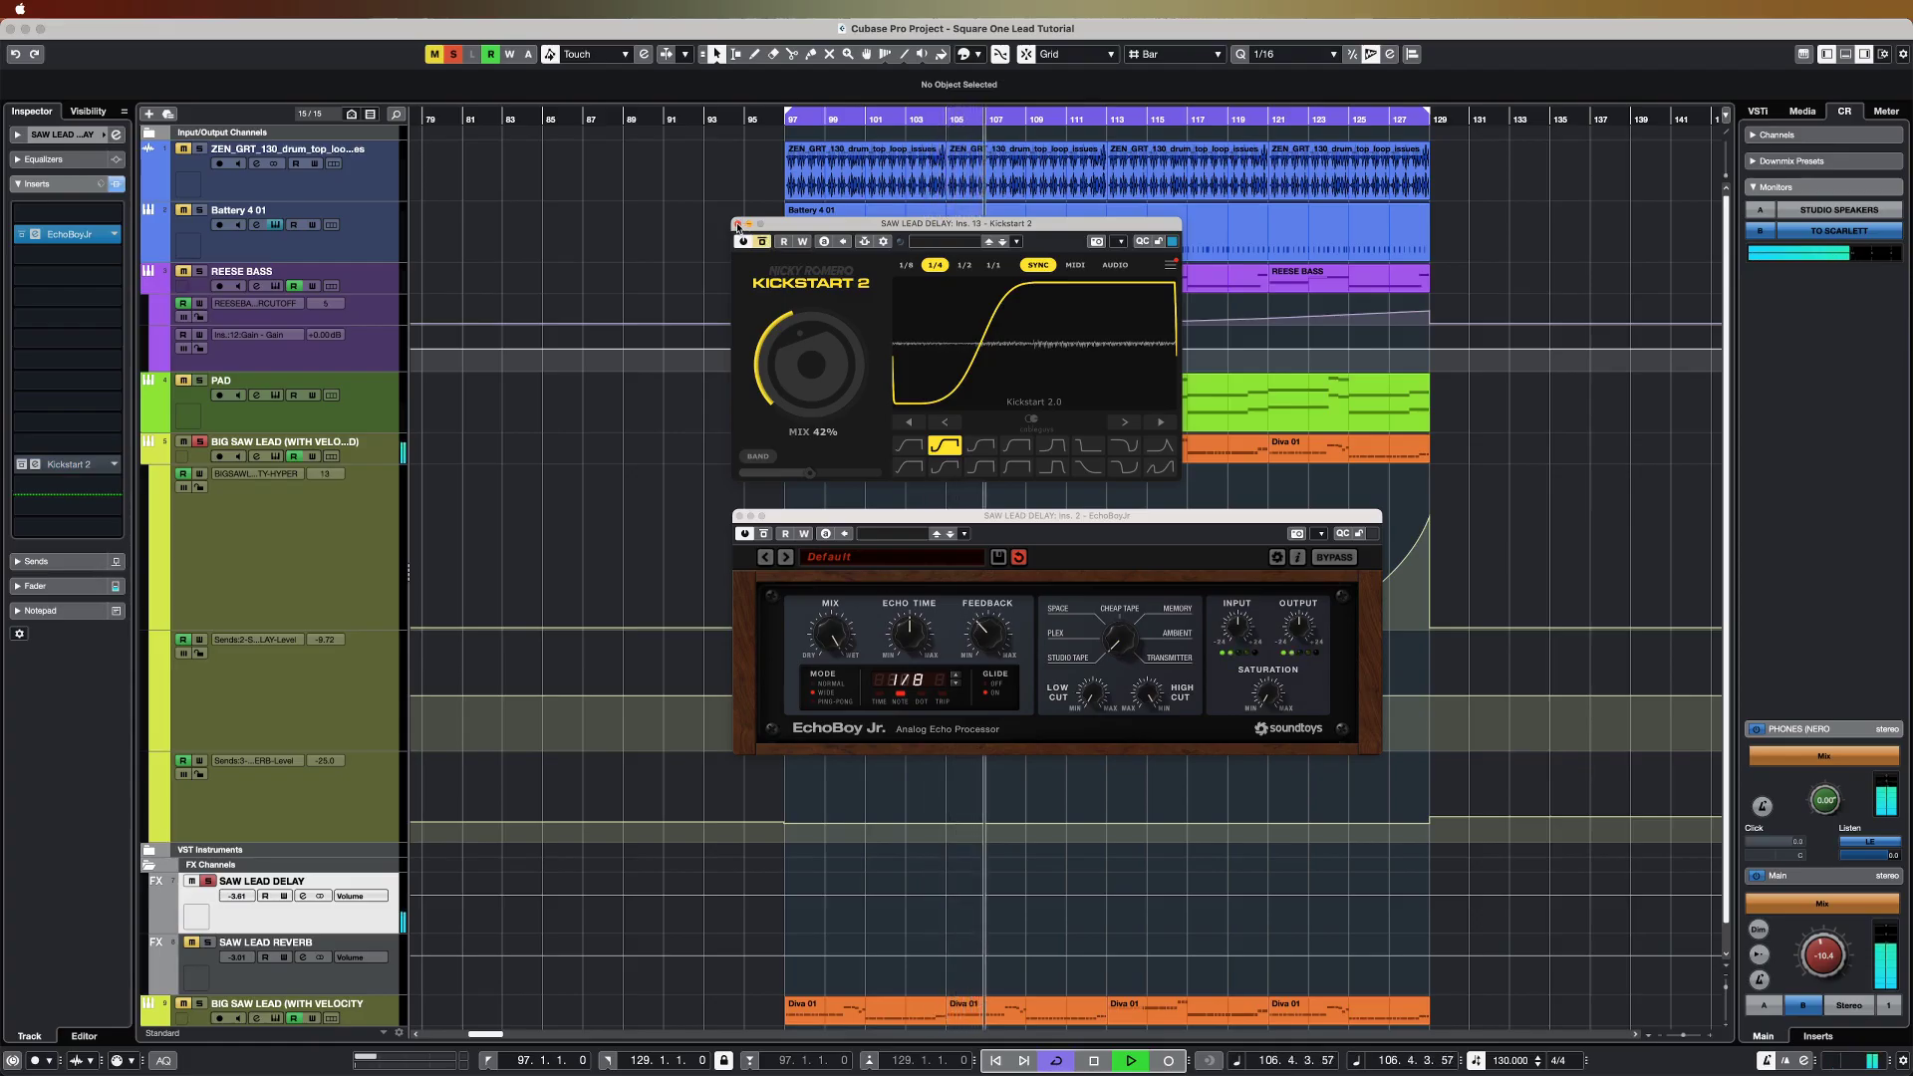
{"action": "left_click", "coordinate": [738, 225]}
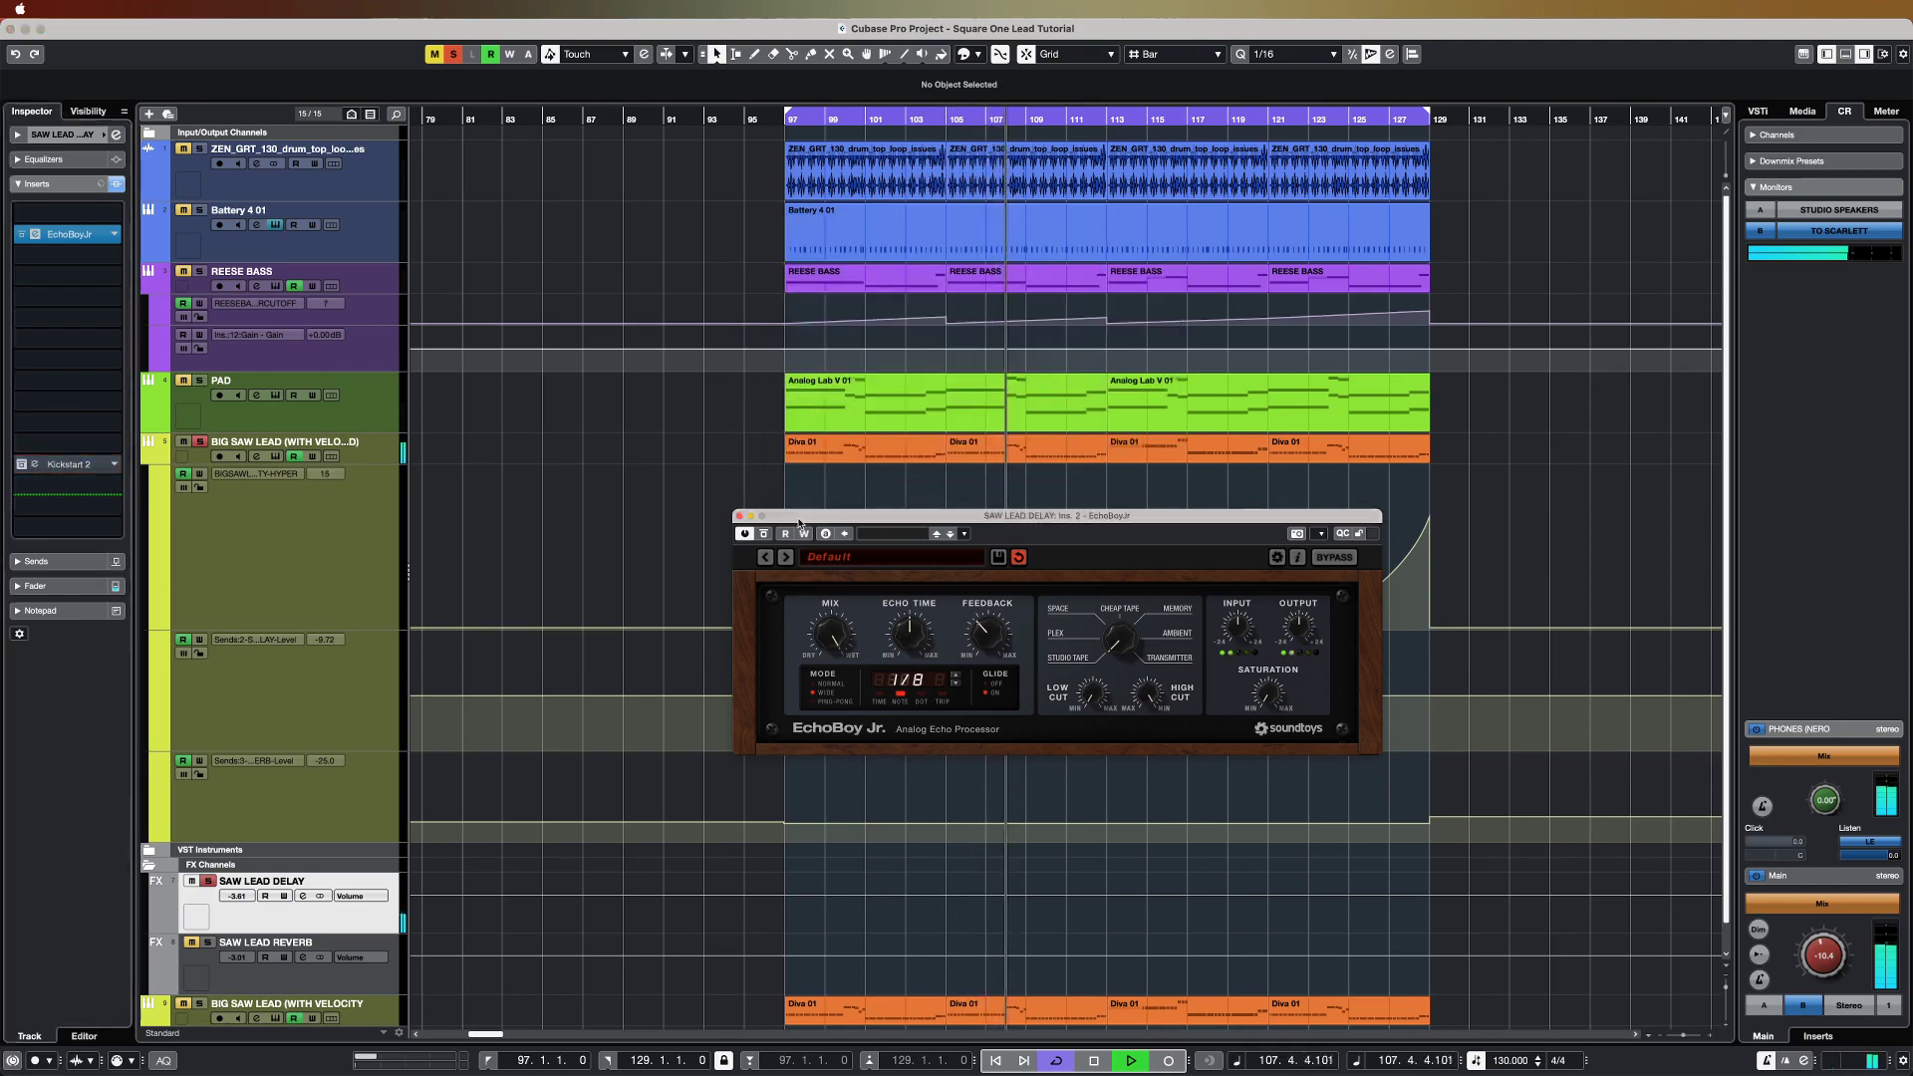
{"action": "left_click_drag", "start_coordinate": [797, 523], "coordinate": [1062, 706]}
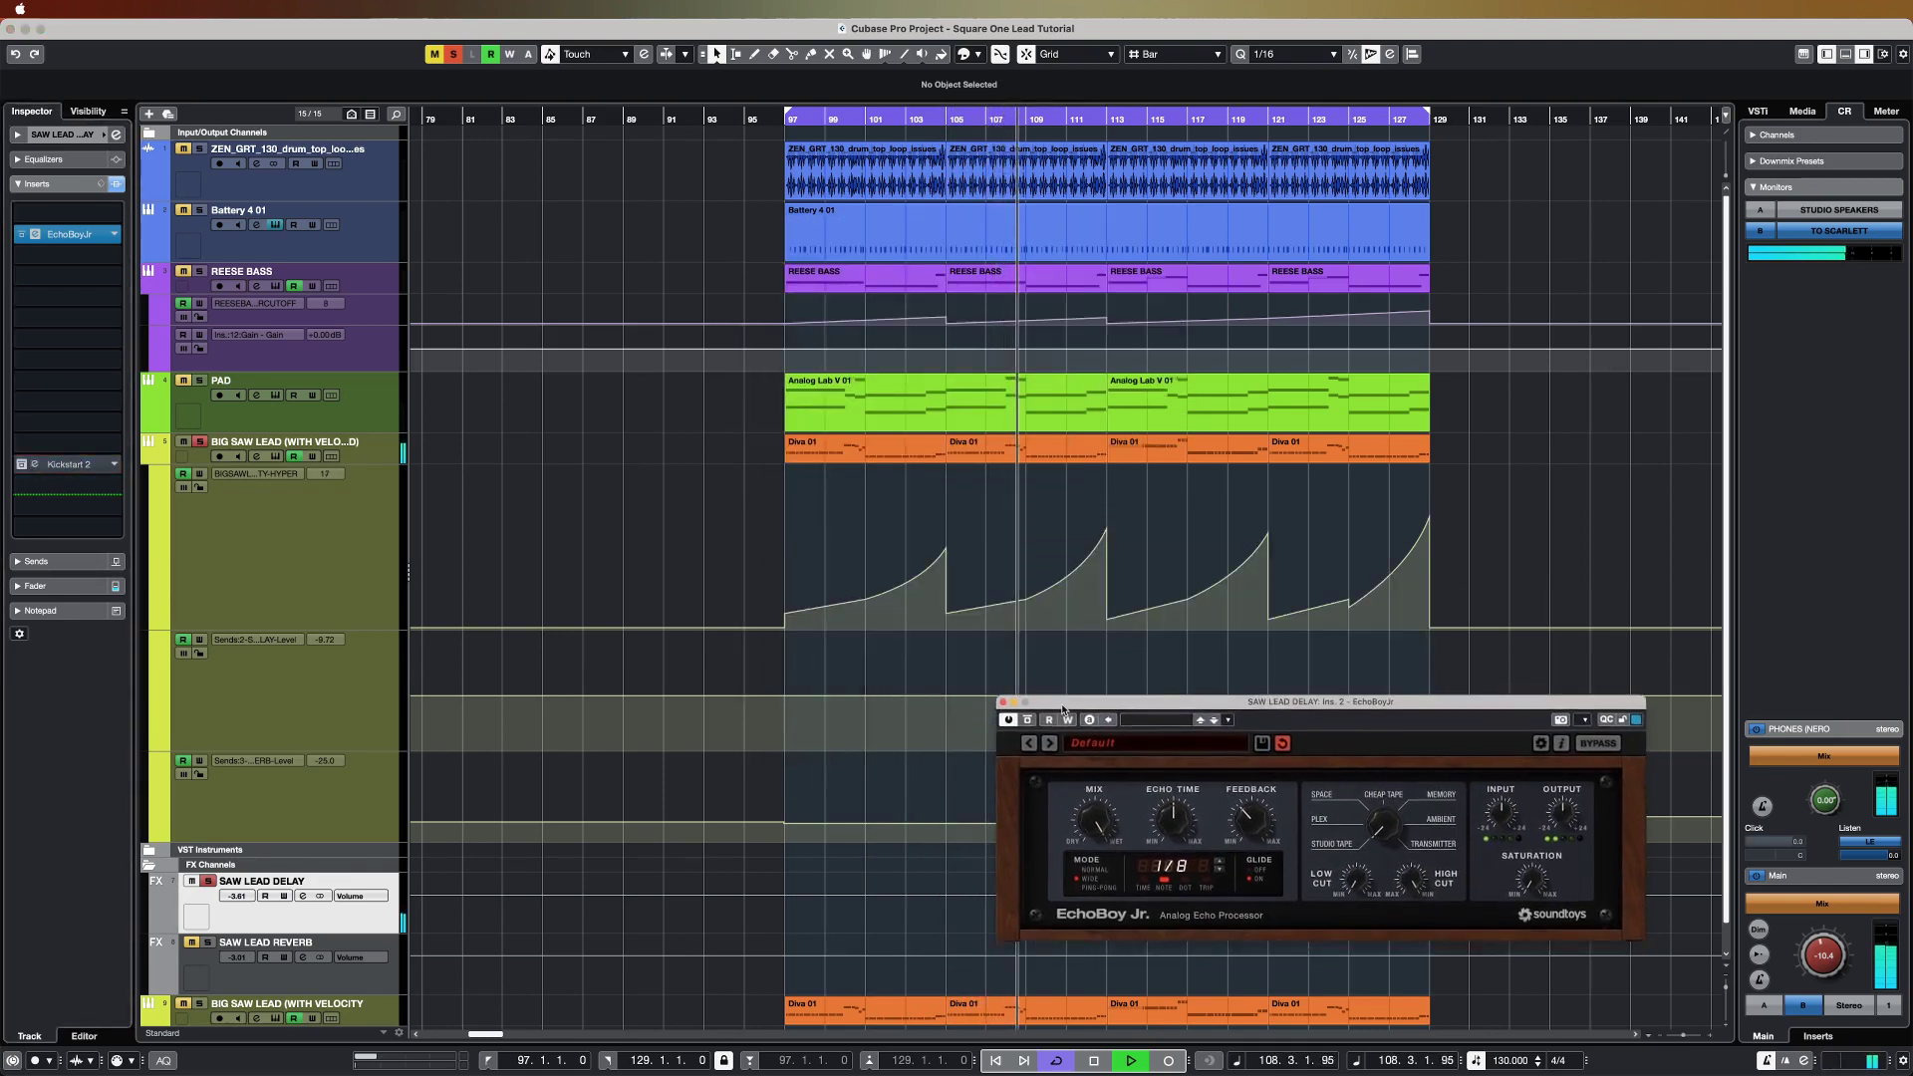
Step: Close EchoBoy Jr. and draw rising delay send points before bars 105 and 113
{"action": "left_click", "coordinate": [1002, 701]}
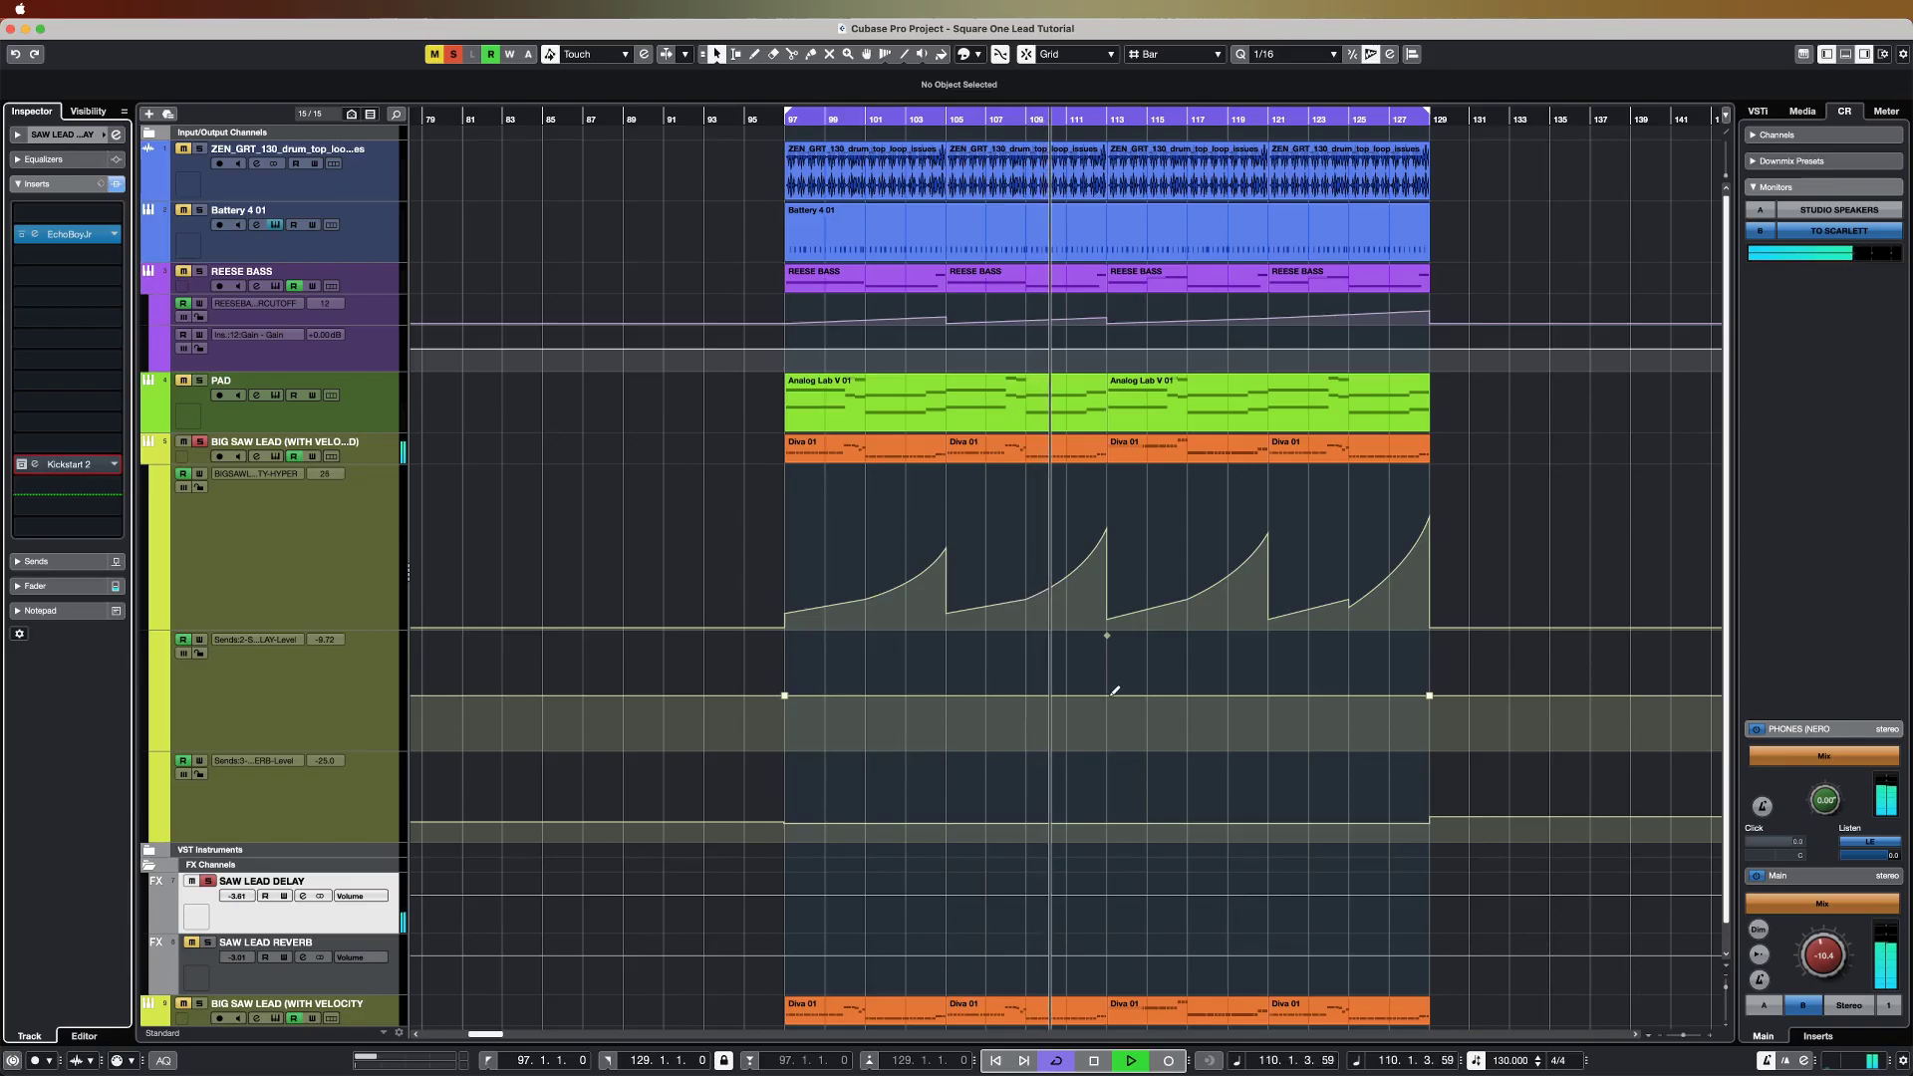
{"action": "left_click", "coordinate": [1109, 696]}
{"action": "key", "text": "space"}
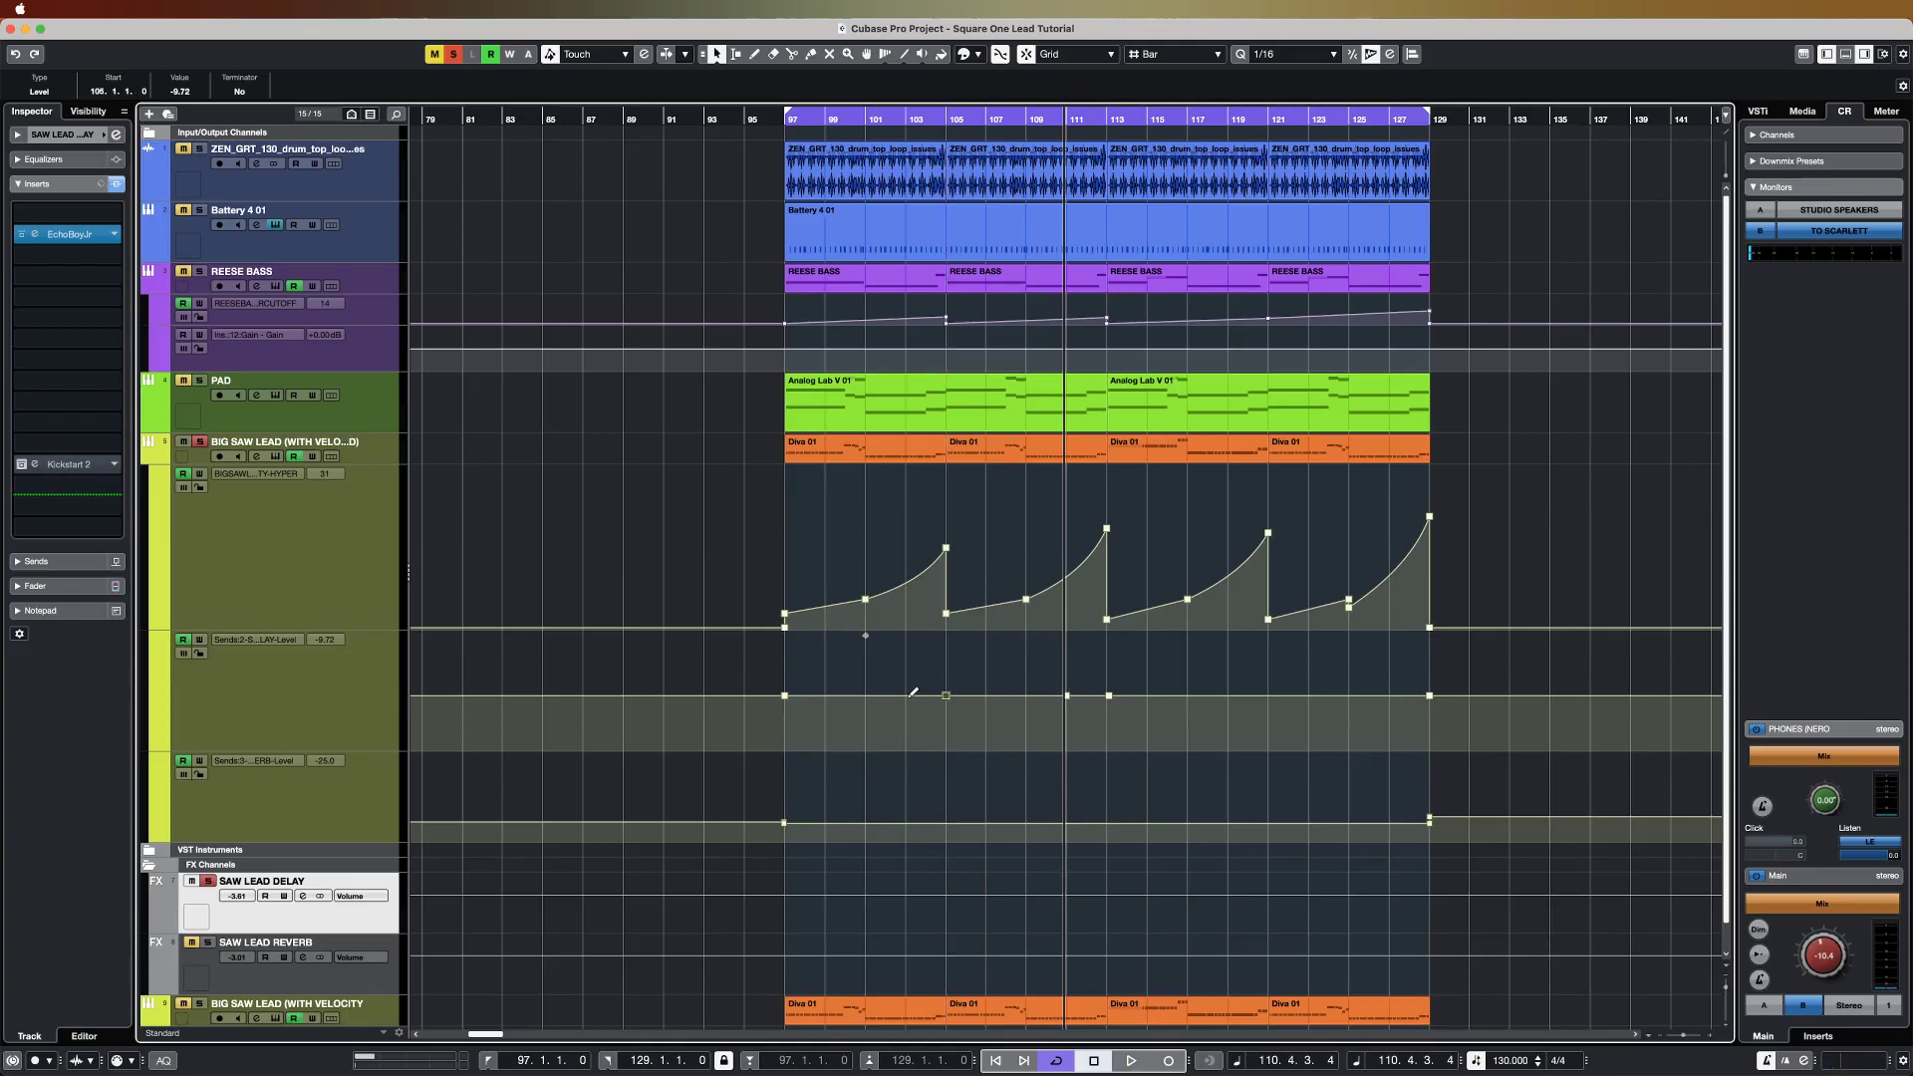
{"action": "left_click_drag", "start_coordinate": [910, 694], "coordinate": [959, 662]}
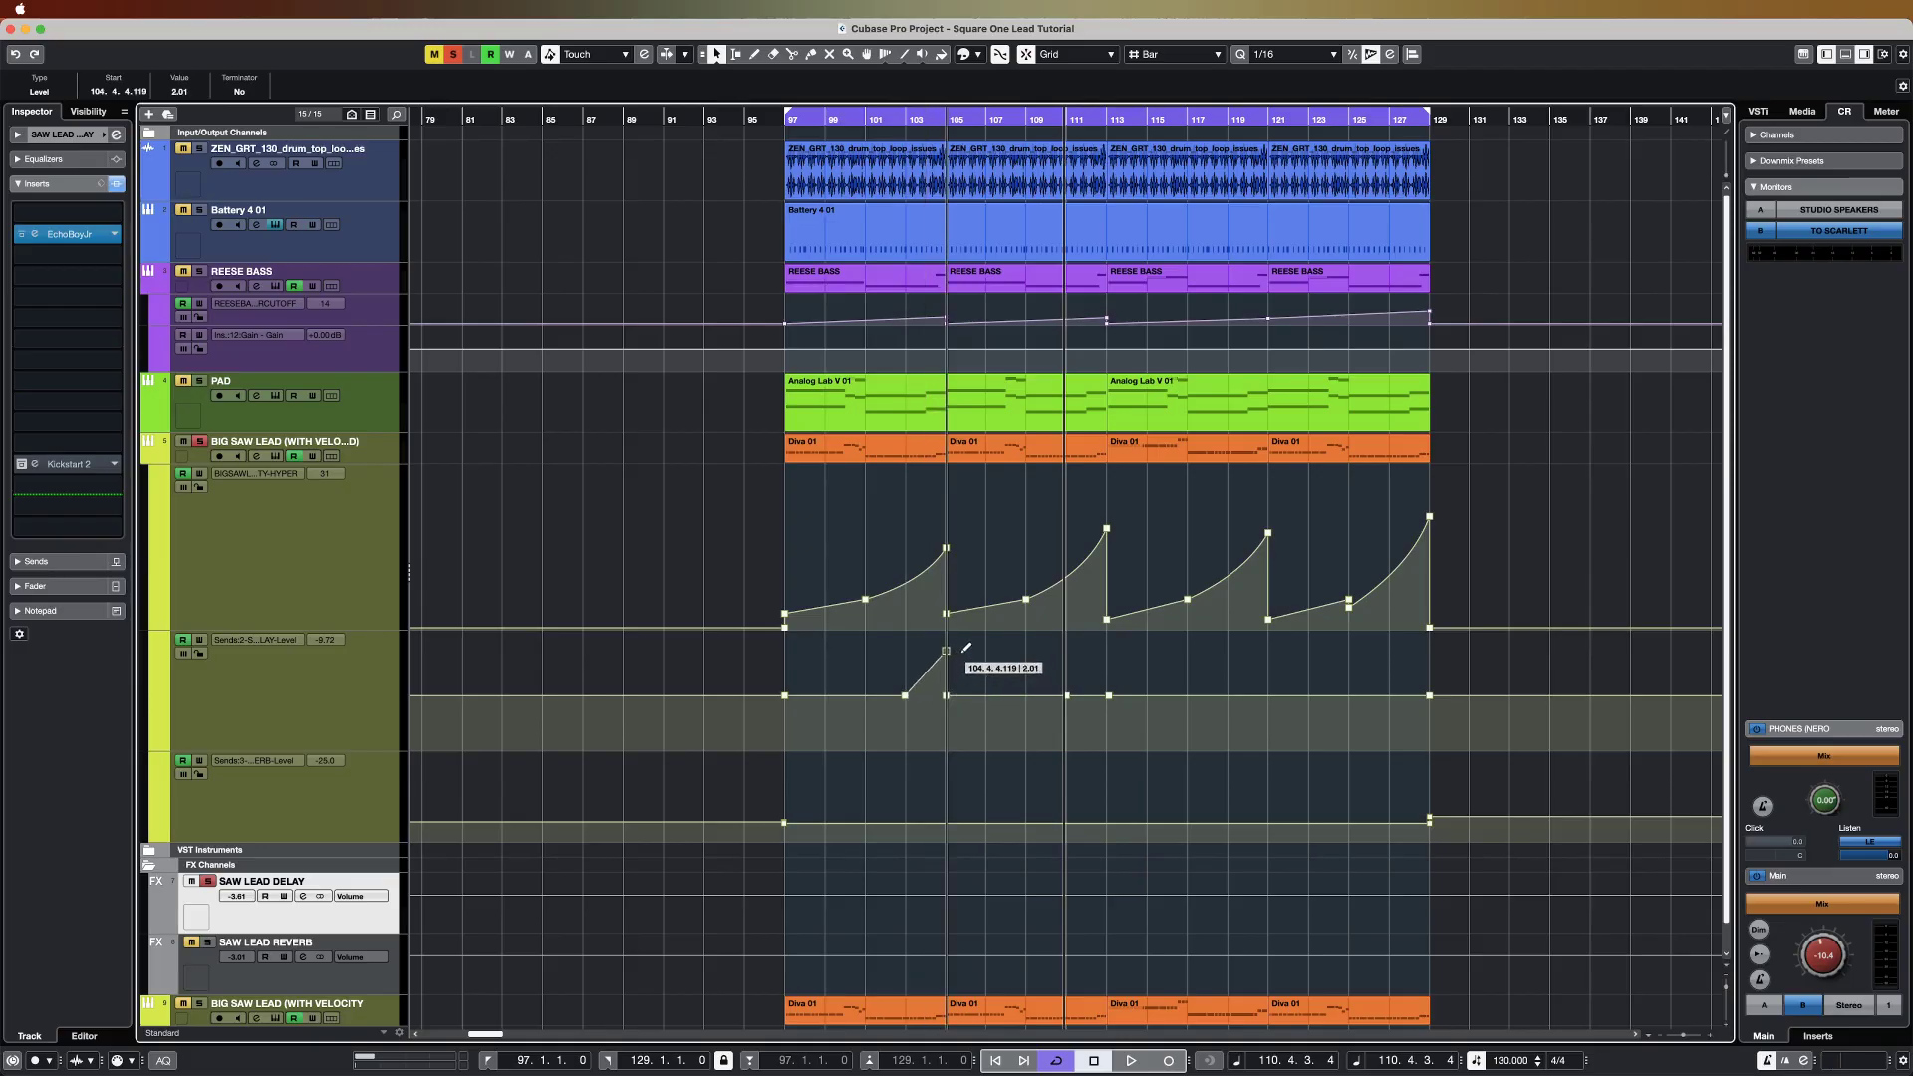
{"action": "left_click_drag", "start_coordinate": [1110, 658], "coordinate": [1107, 696]}
{"action": "left_click", "coordinate": [946, 694]}
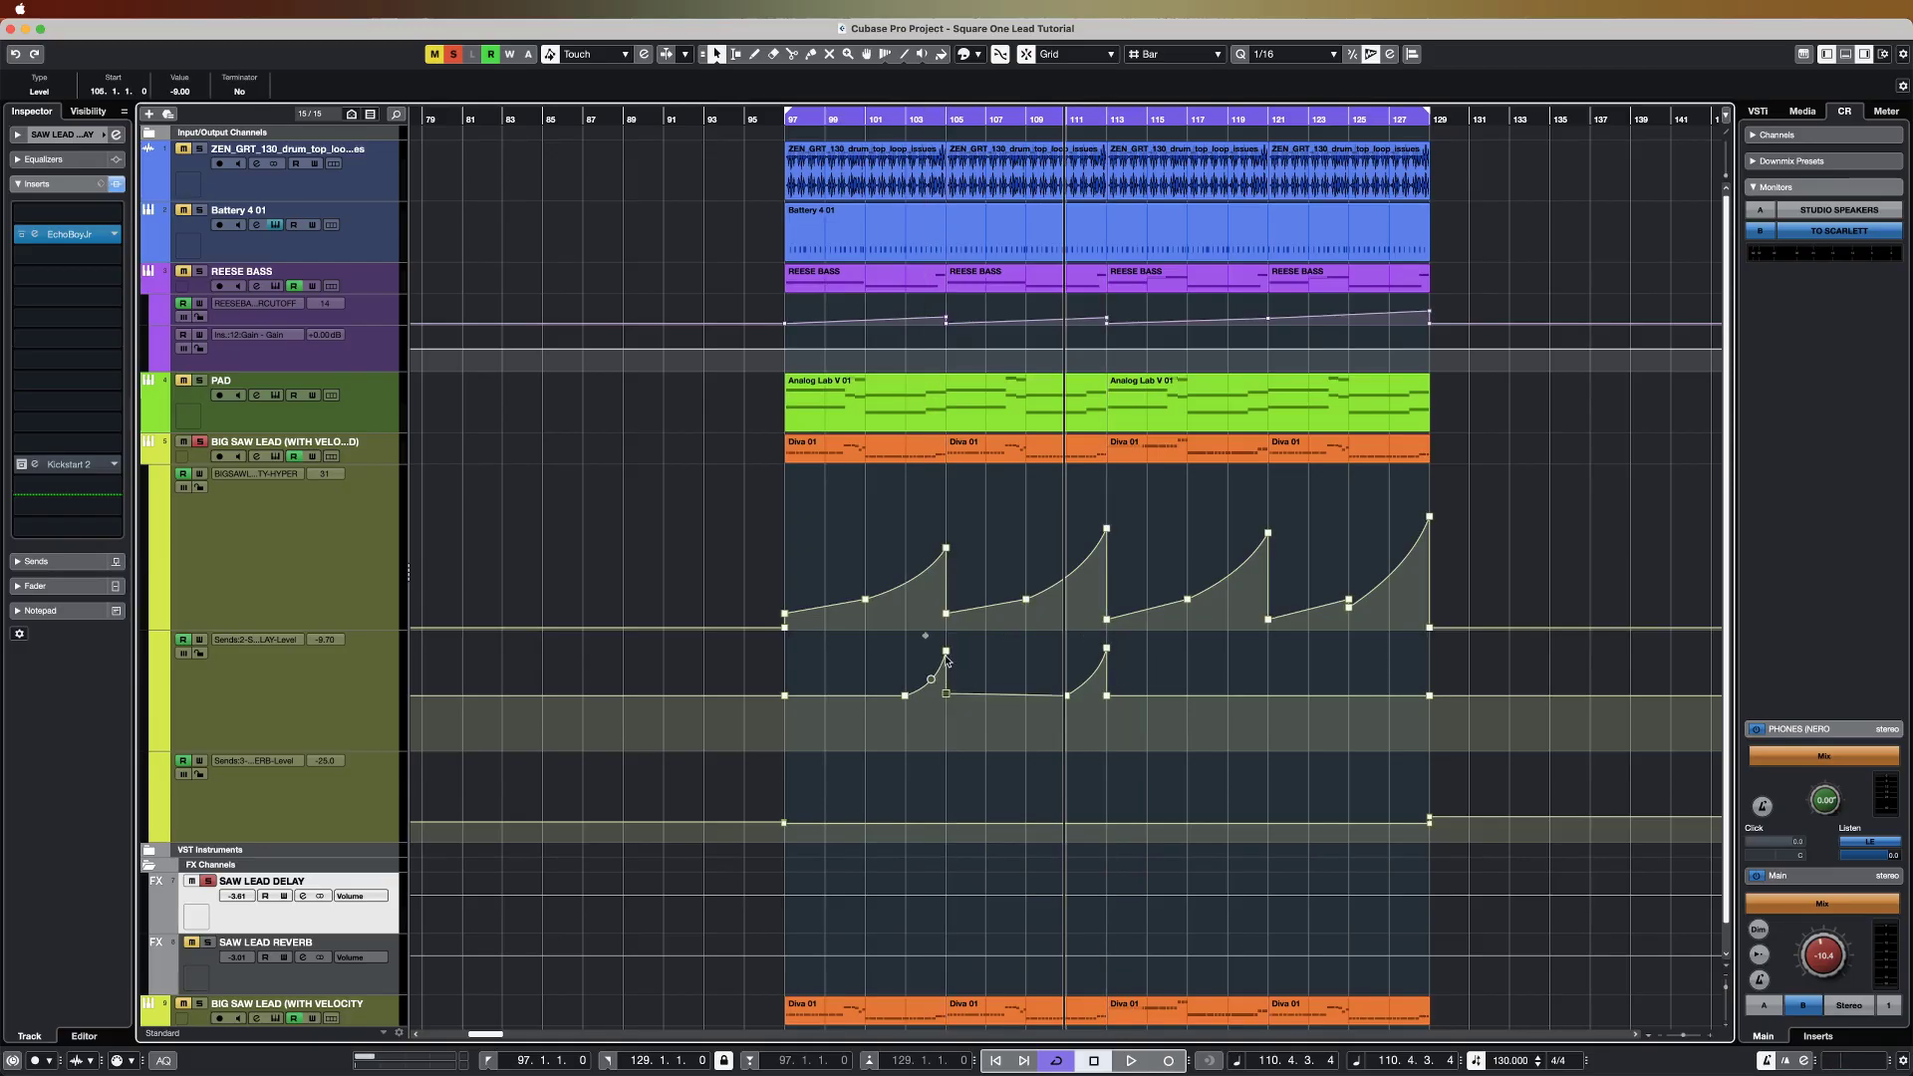
{"action": "left_click", "coordinate": [946, 652]}
{"action": "key", "text": "space"}
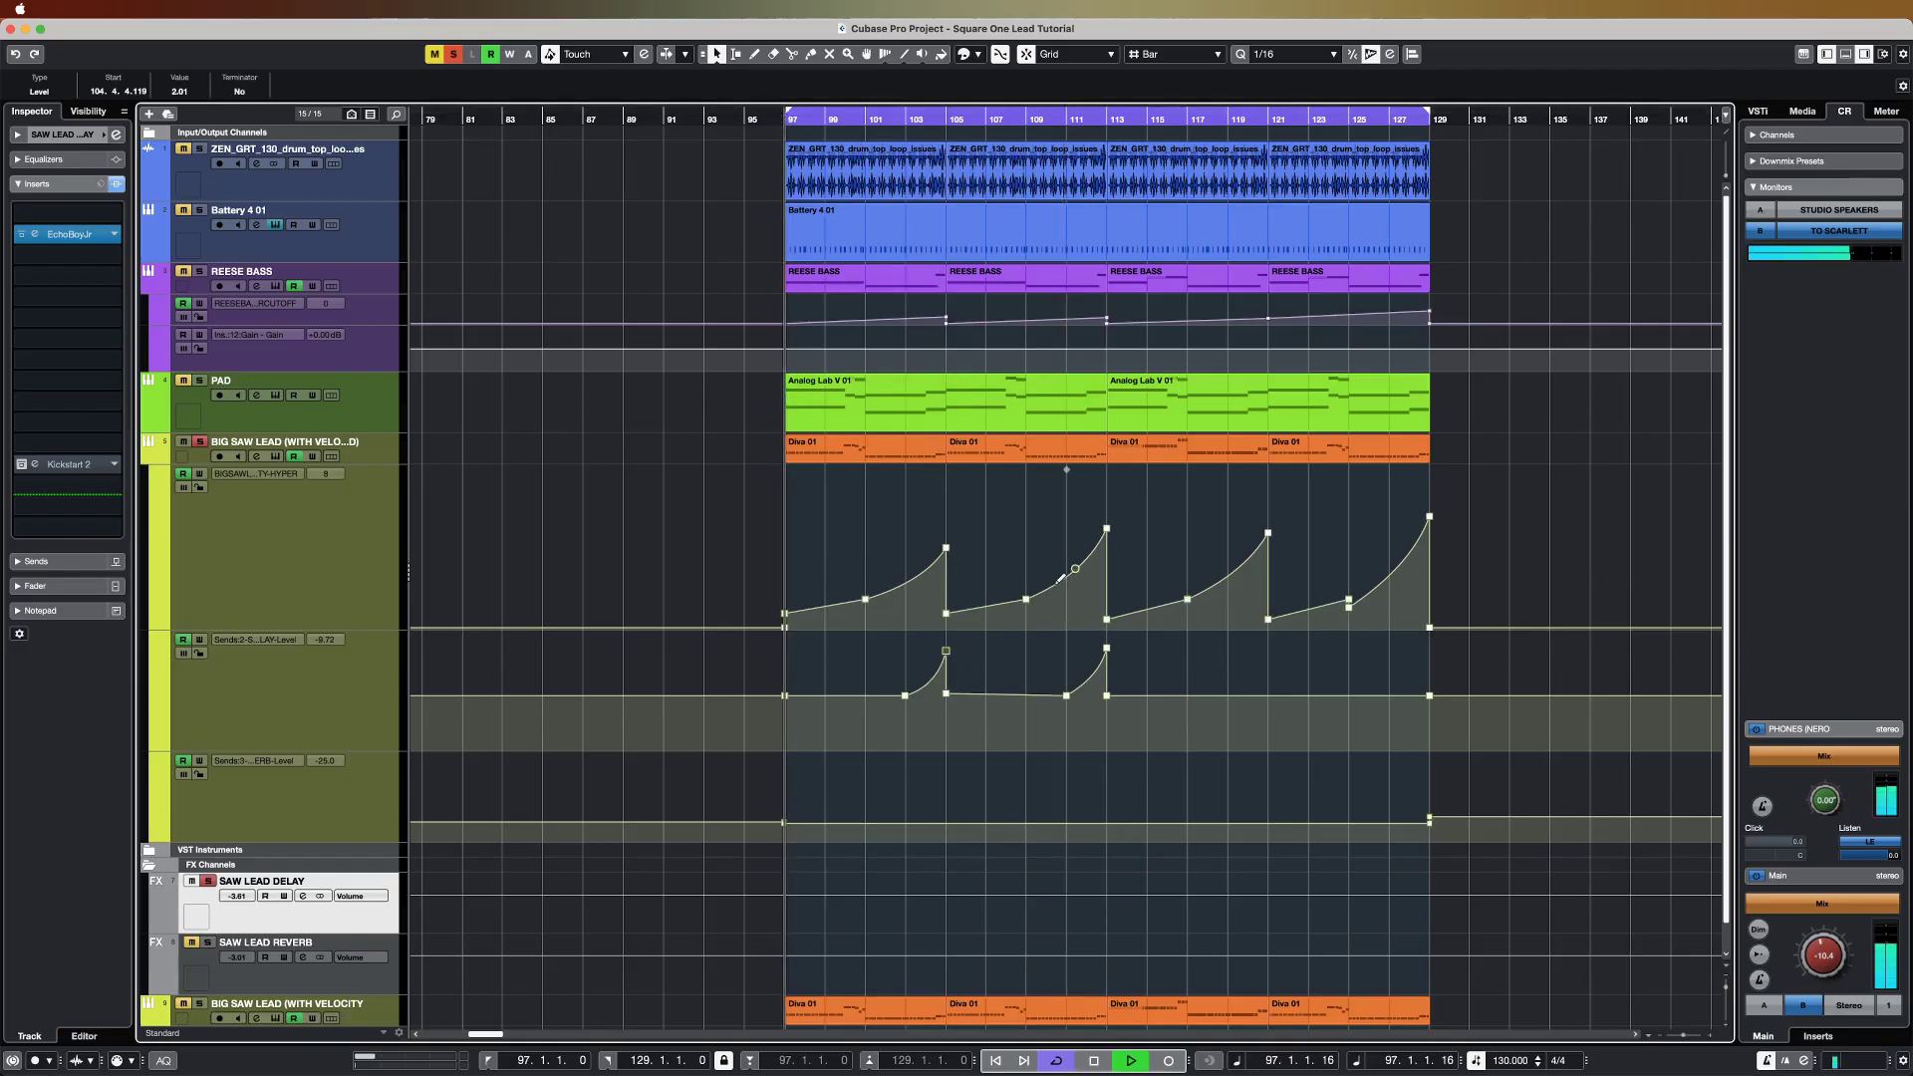
Step: Add rising delay send ramps before bars 121 and 129, then reselect BIG SAW LEAD
{"action": "left_click", "coordinate": [1268, 695]}
{"action": "left_click", "coordinate": [1227, 695]}
{"action": "left_click", "coordinate": [1268, 649]}
{"action": "left_click", "coordinate": [1245, 675]}
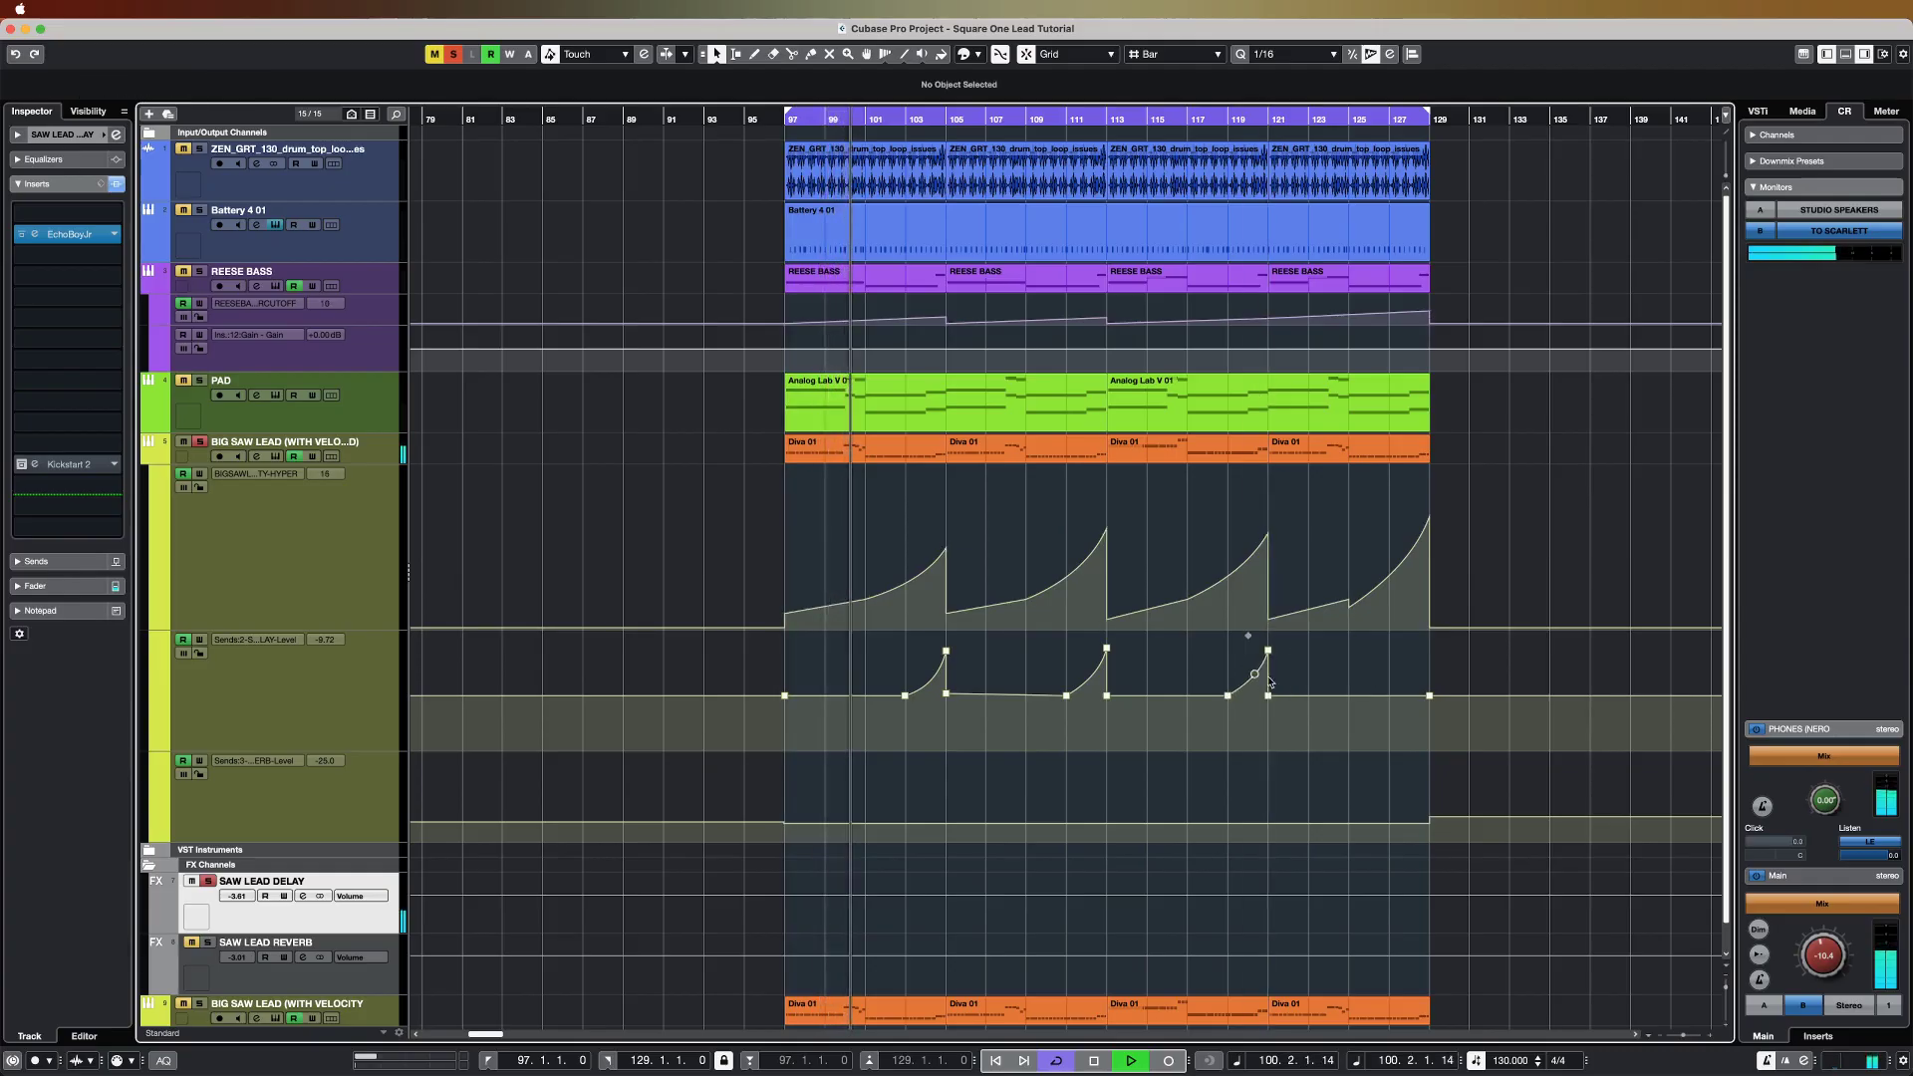
{"action": "left_click", "coordinate": [1406, 694]}
{"action": "mouse_move", "coordinate": [1408, 690]}
{"action": "left_mouse_down"}
{"action": "mouse_move", "coordinate": [1455, 640]}
{"action": "mouse_move", "coordinate": [1411, 665]}
{"action": "left_mouse_up"}
{"action": "left_click", "coordinate": [1408, 667]}
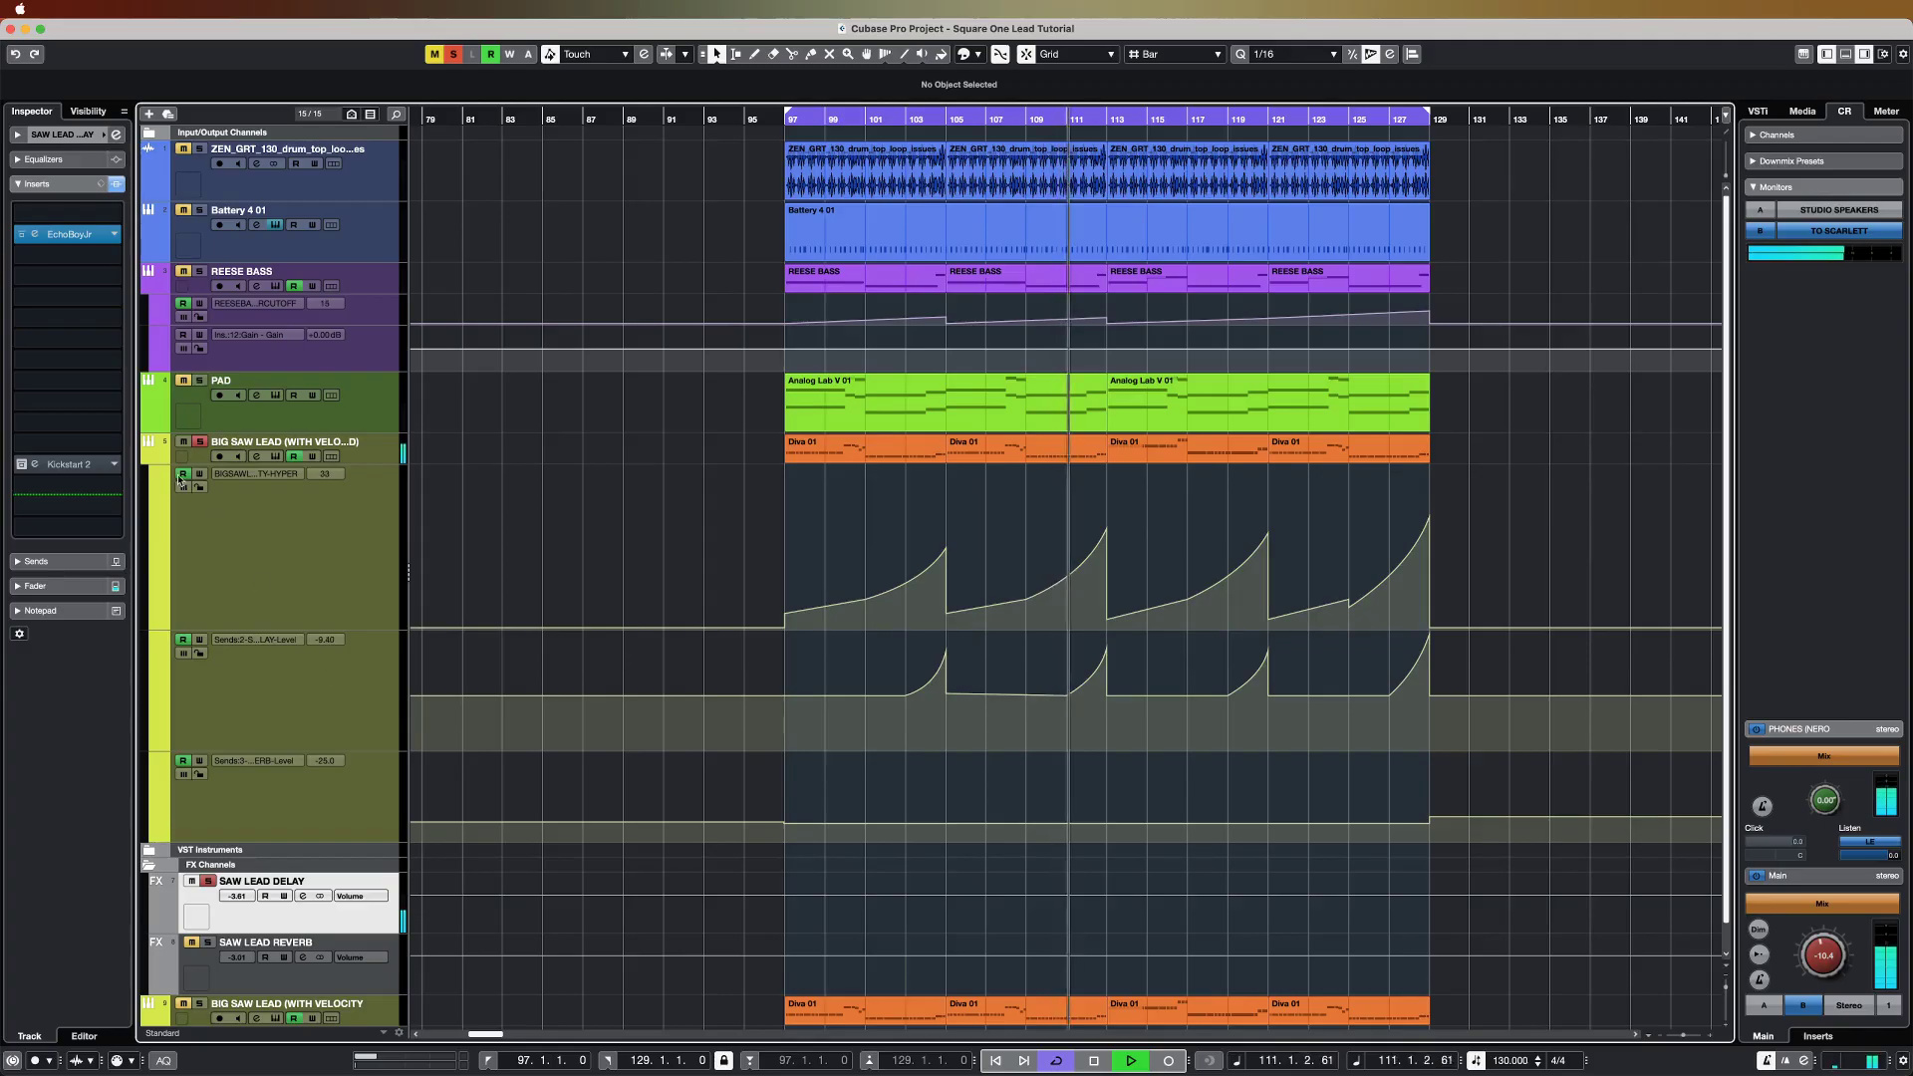
{"action": "left_click", "coordinate": [380, 461]}
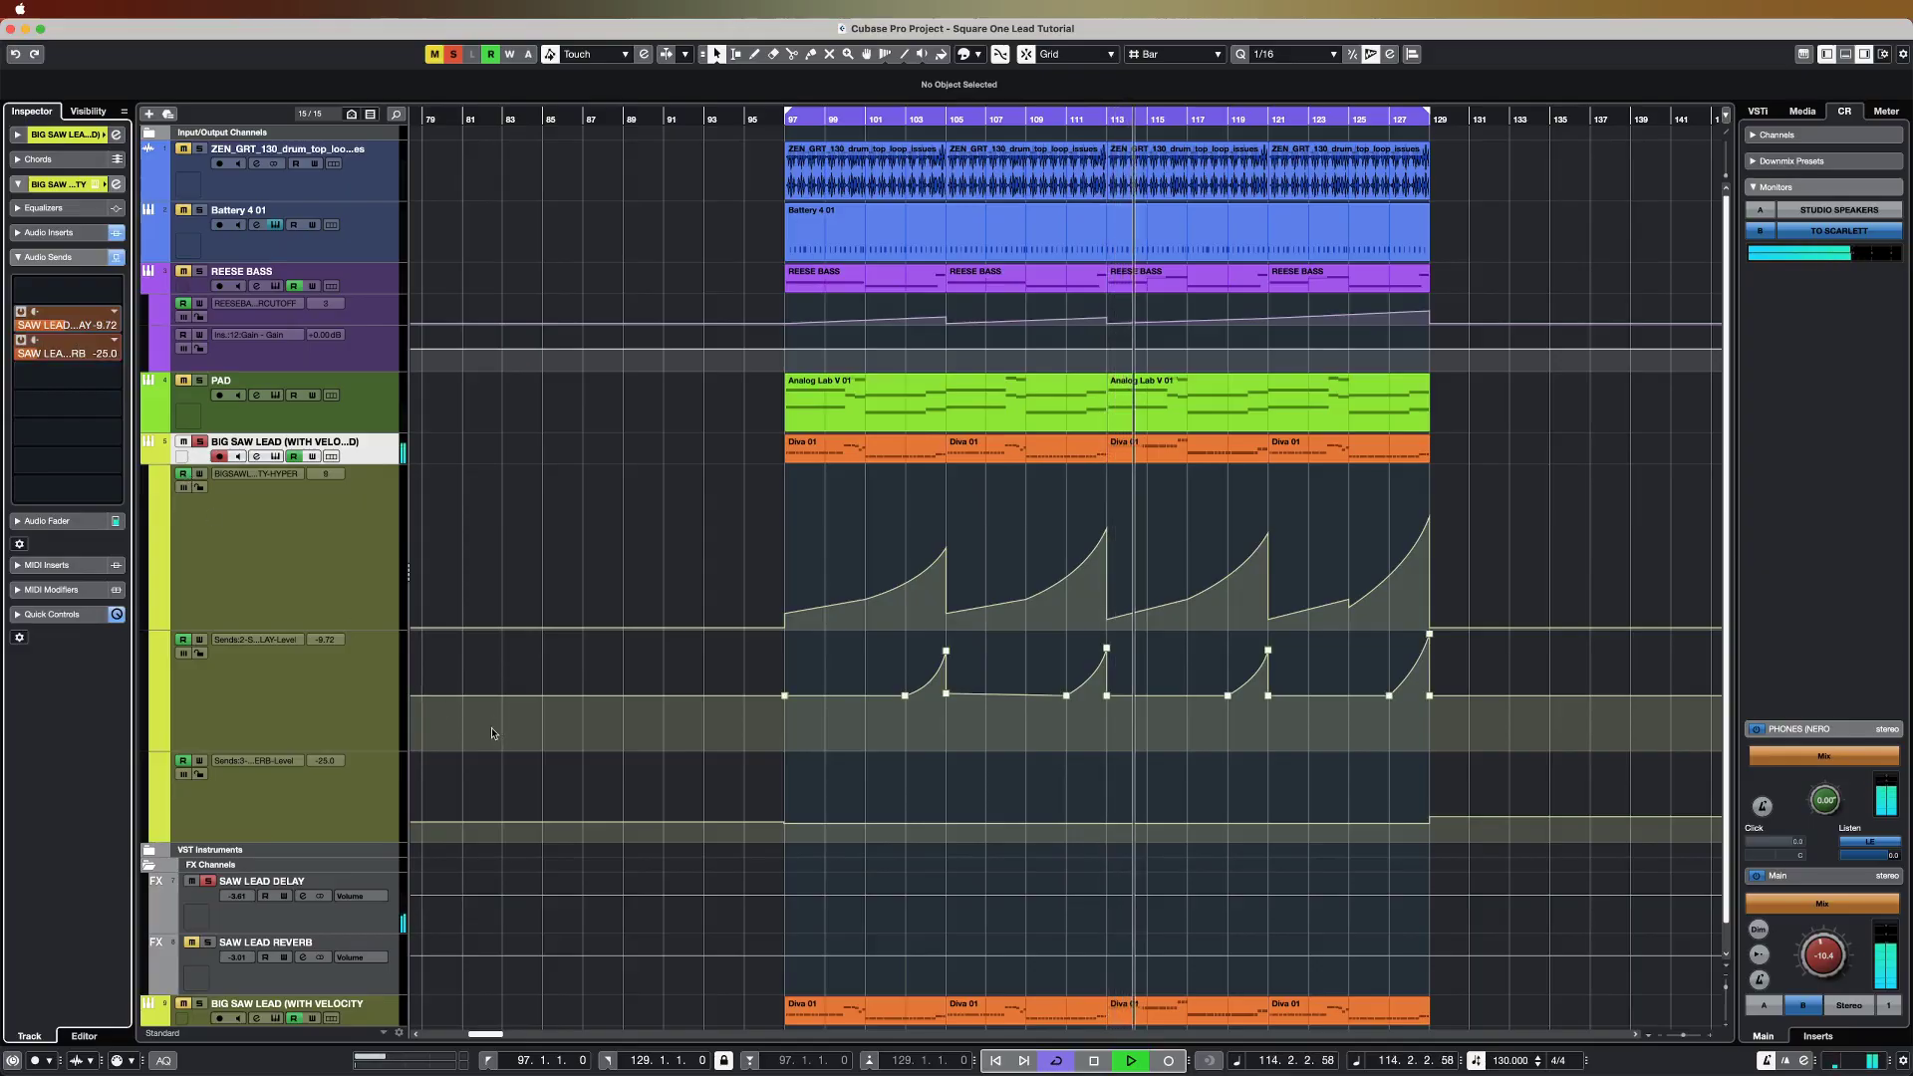
Step: Select SAW LEAD REVERB, then range-select the delay send swells from bar 97 onward
{"action": "scroll", "coordinate": [498, 777], "scroll_direction": "down", "scroll_amount": 1}
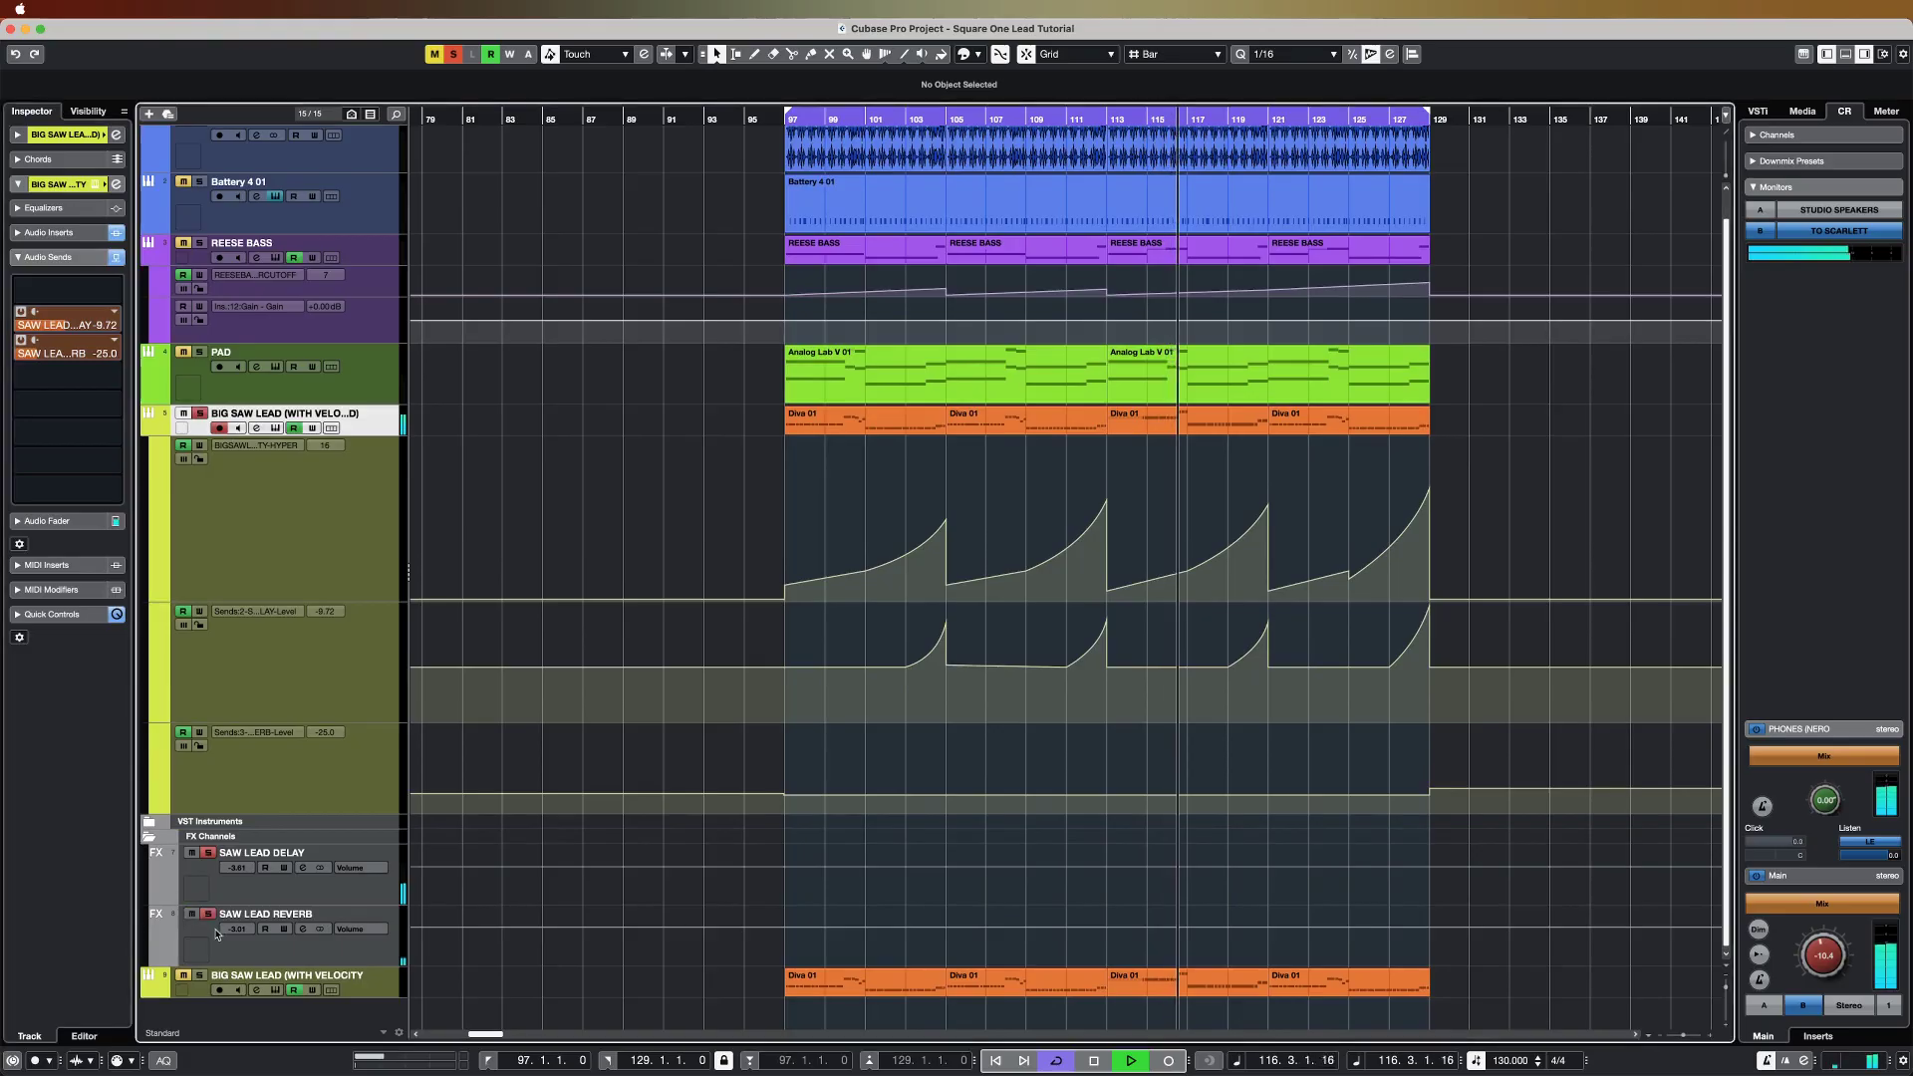
{"action": "left_click", "coordinate": [298, 953]}
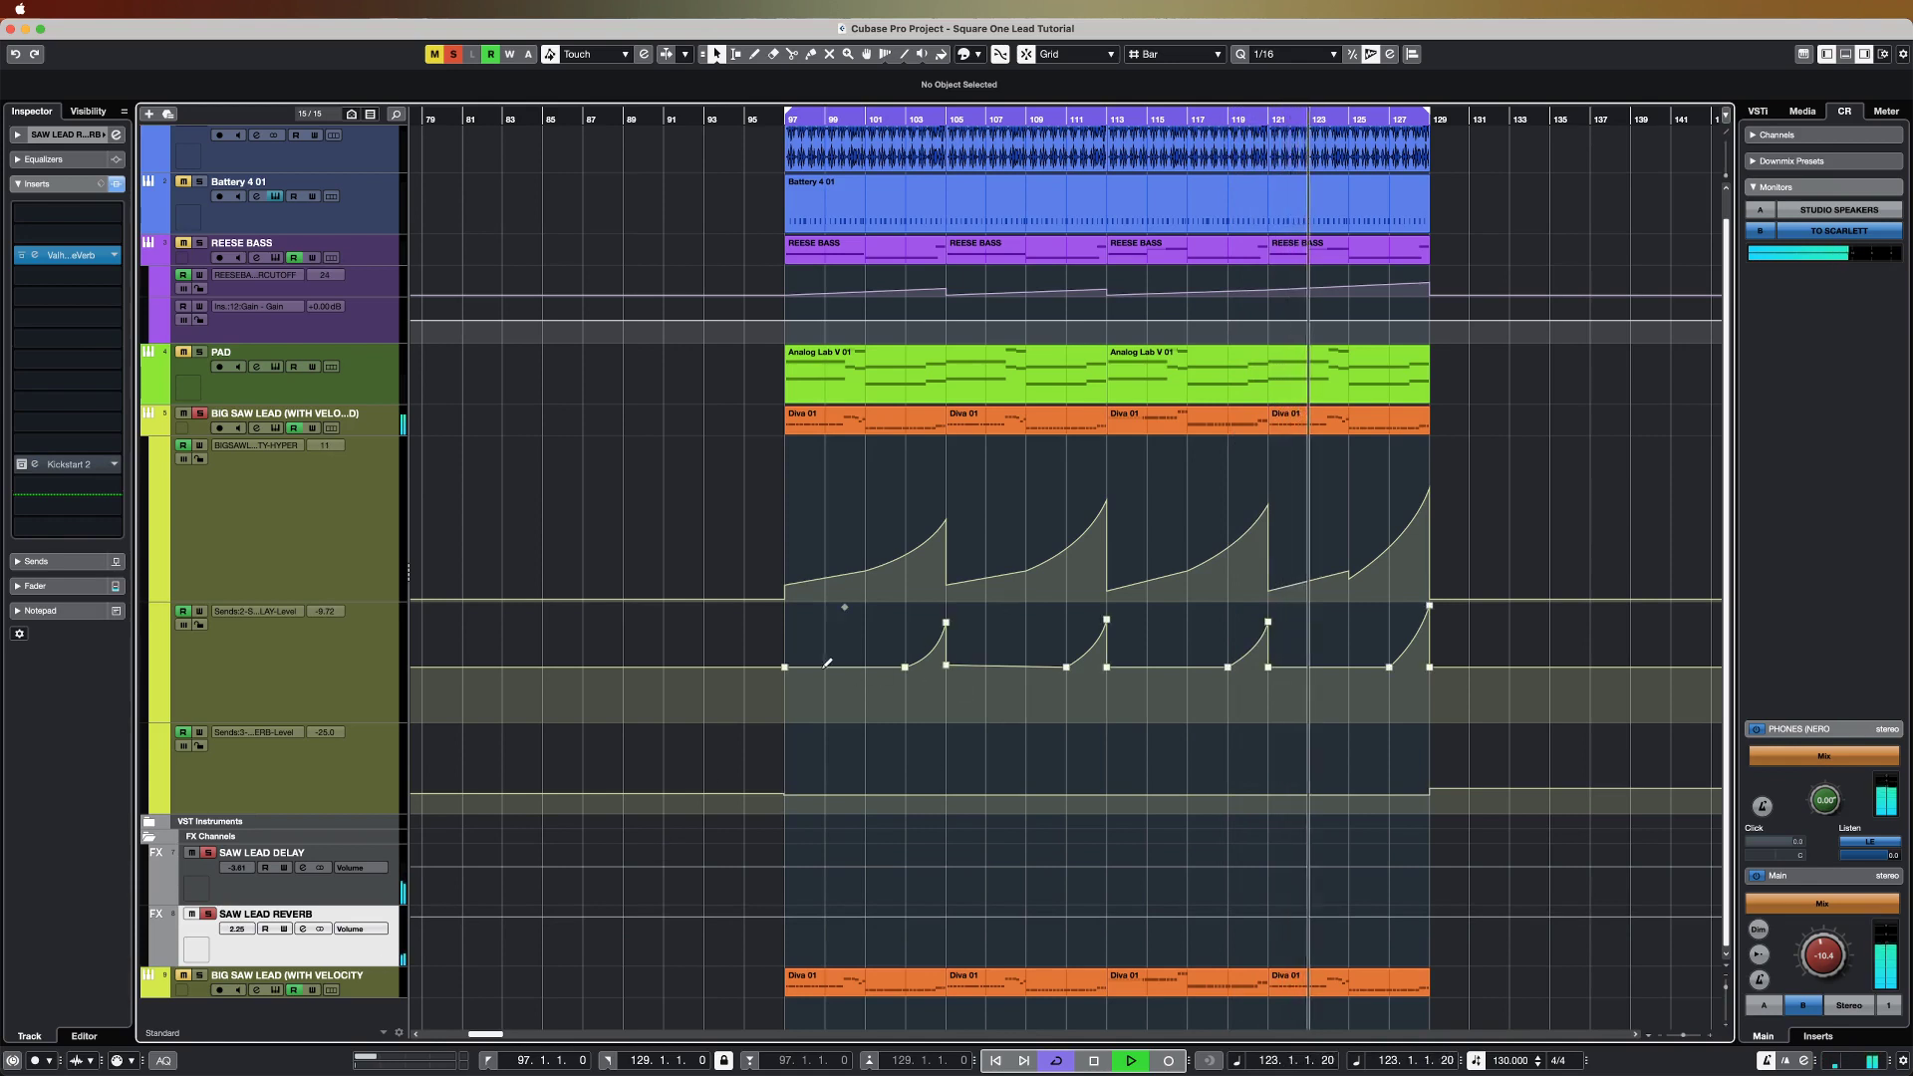
{"action": "key", "text": "2"}
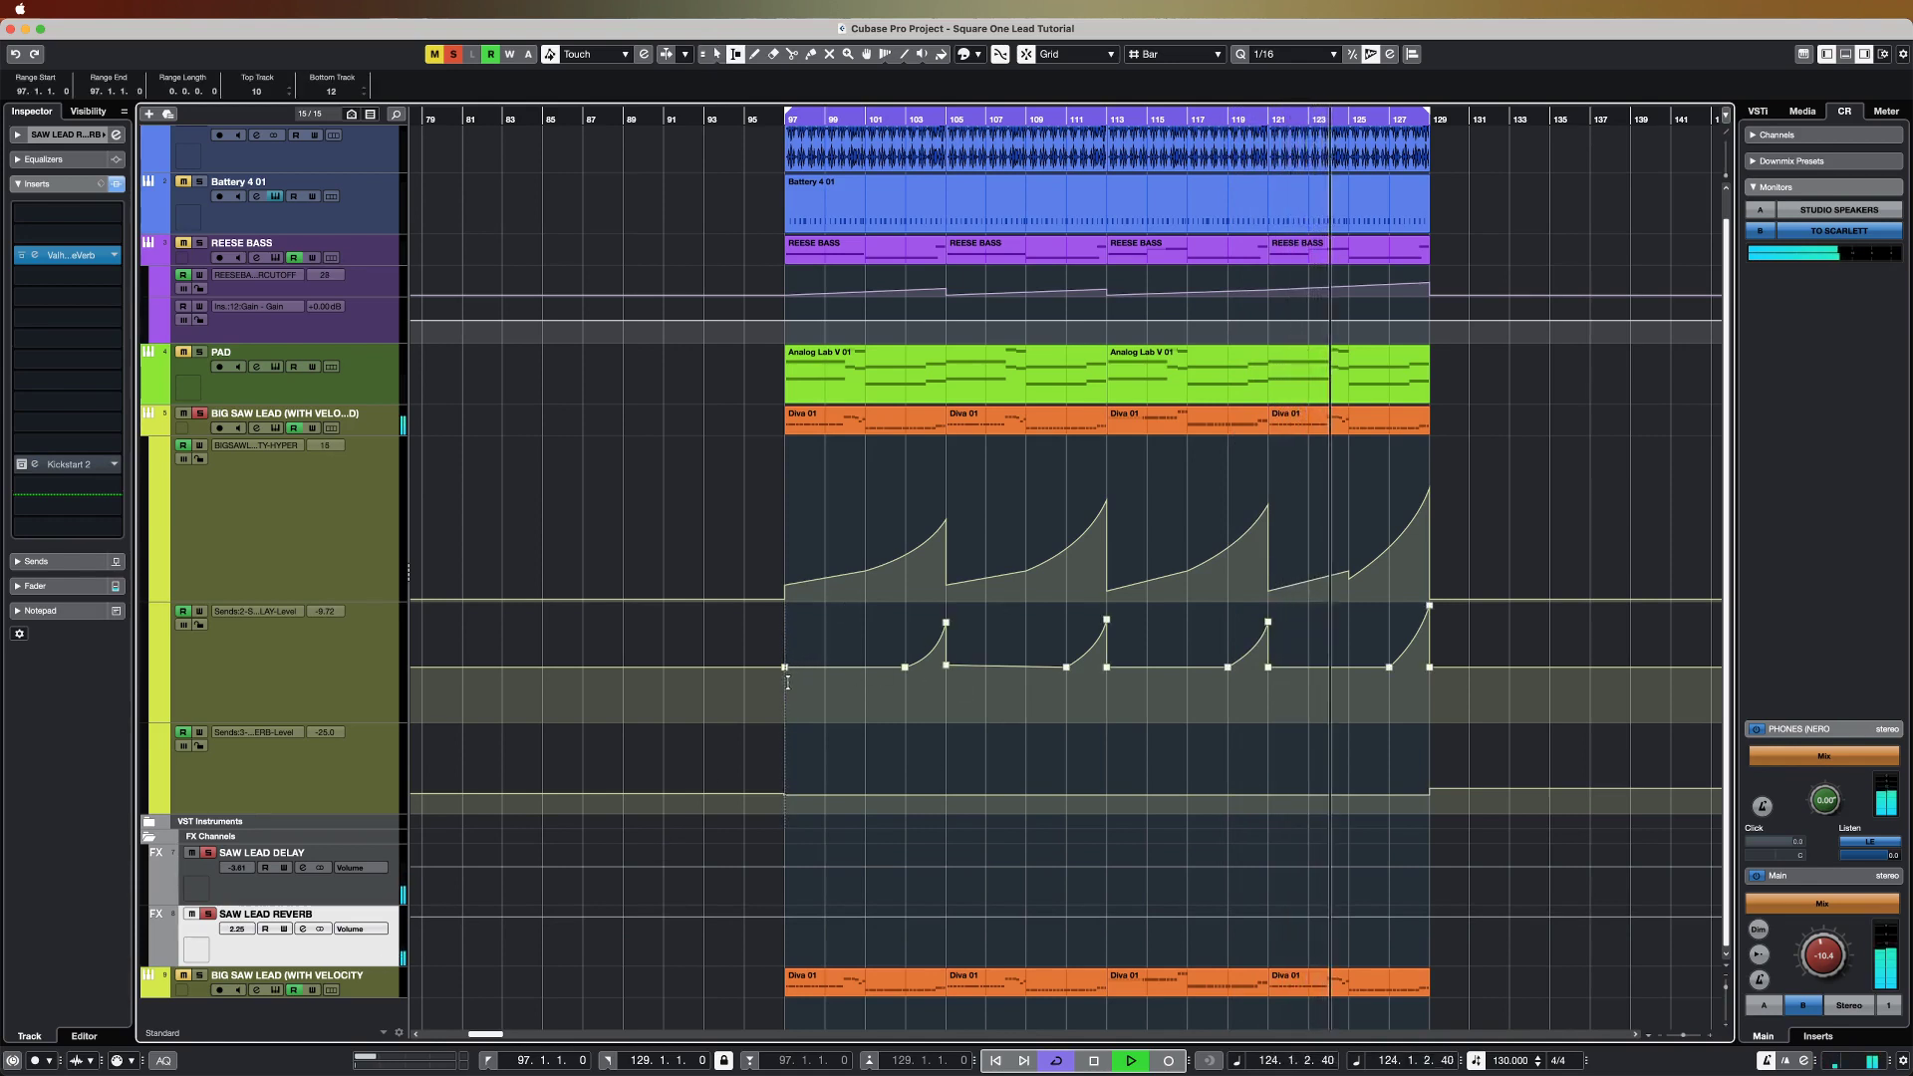
{"action": "left_click_drag", "start_coordinate": [786, 709], "coordinate": [1397, 779]}
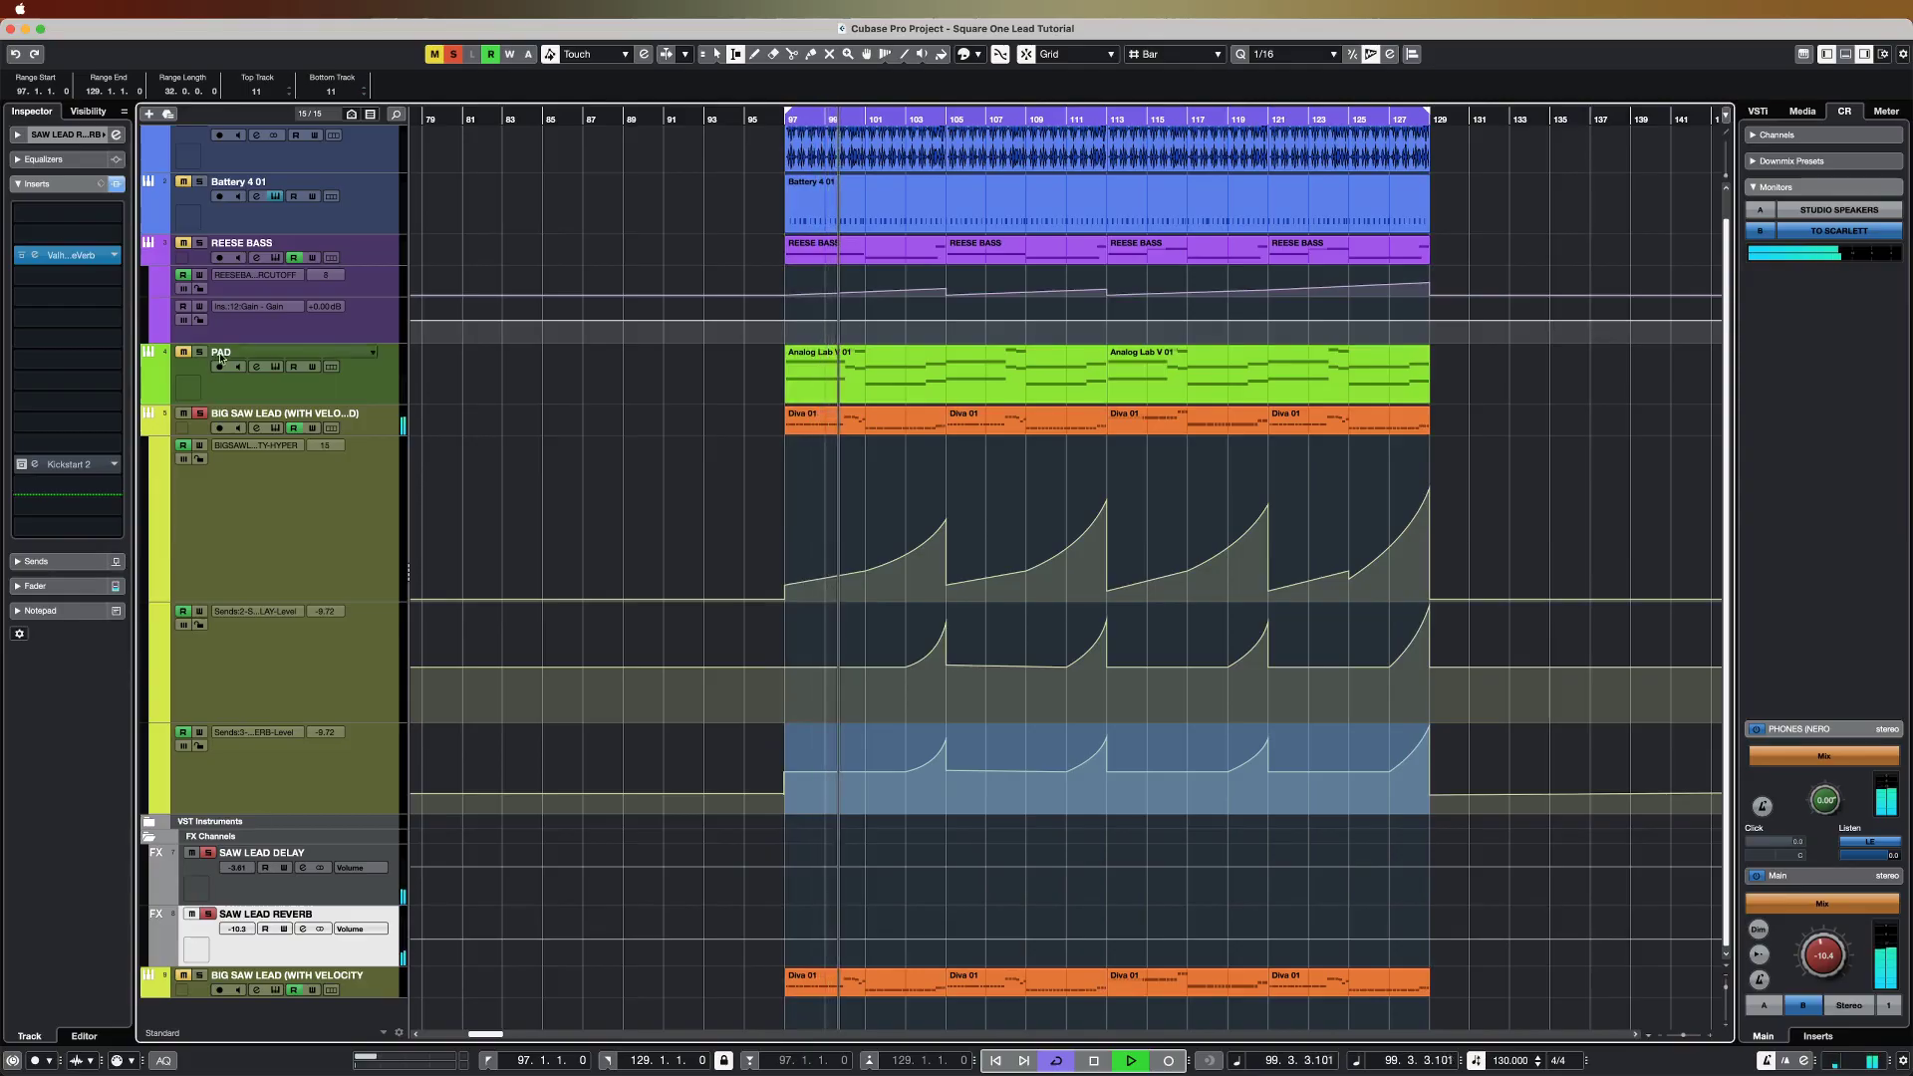
{"action": "left_click", "coordinate": [22, 465]}
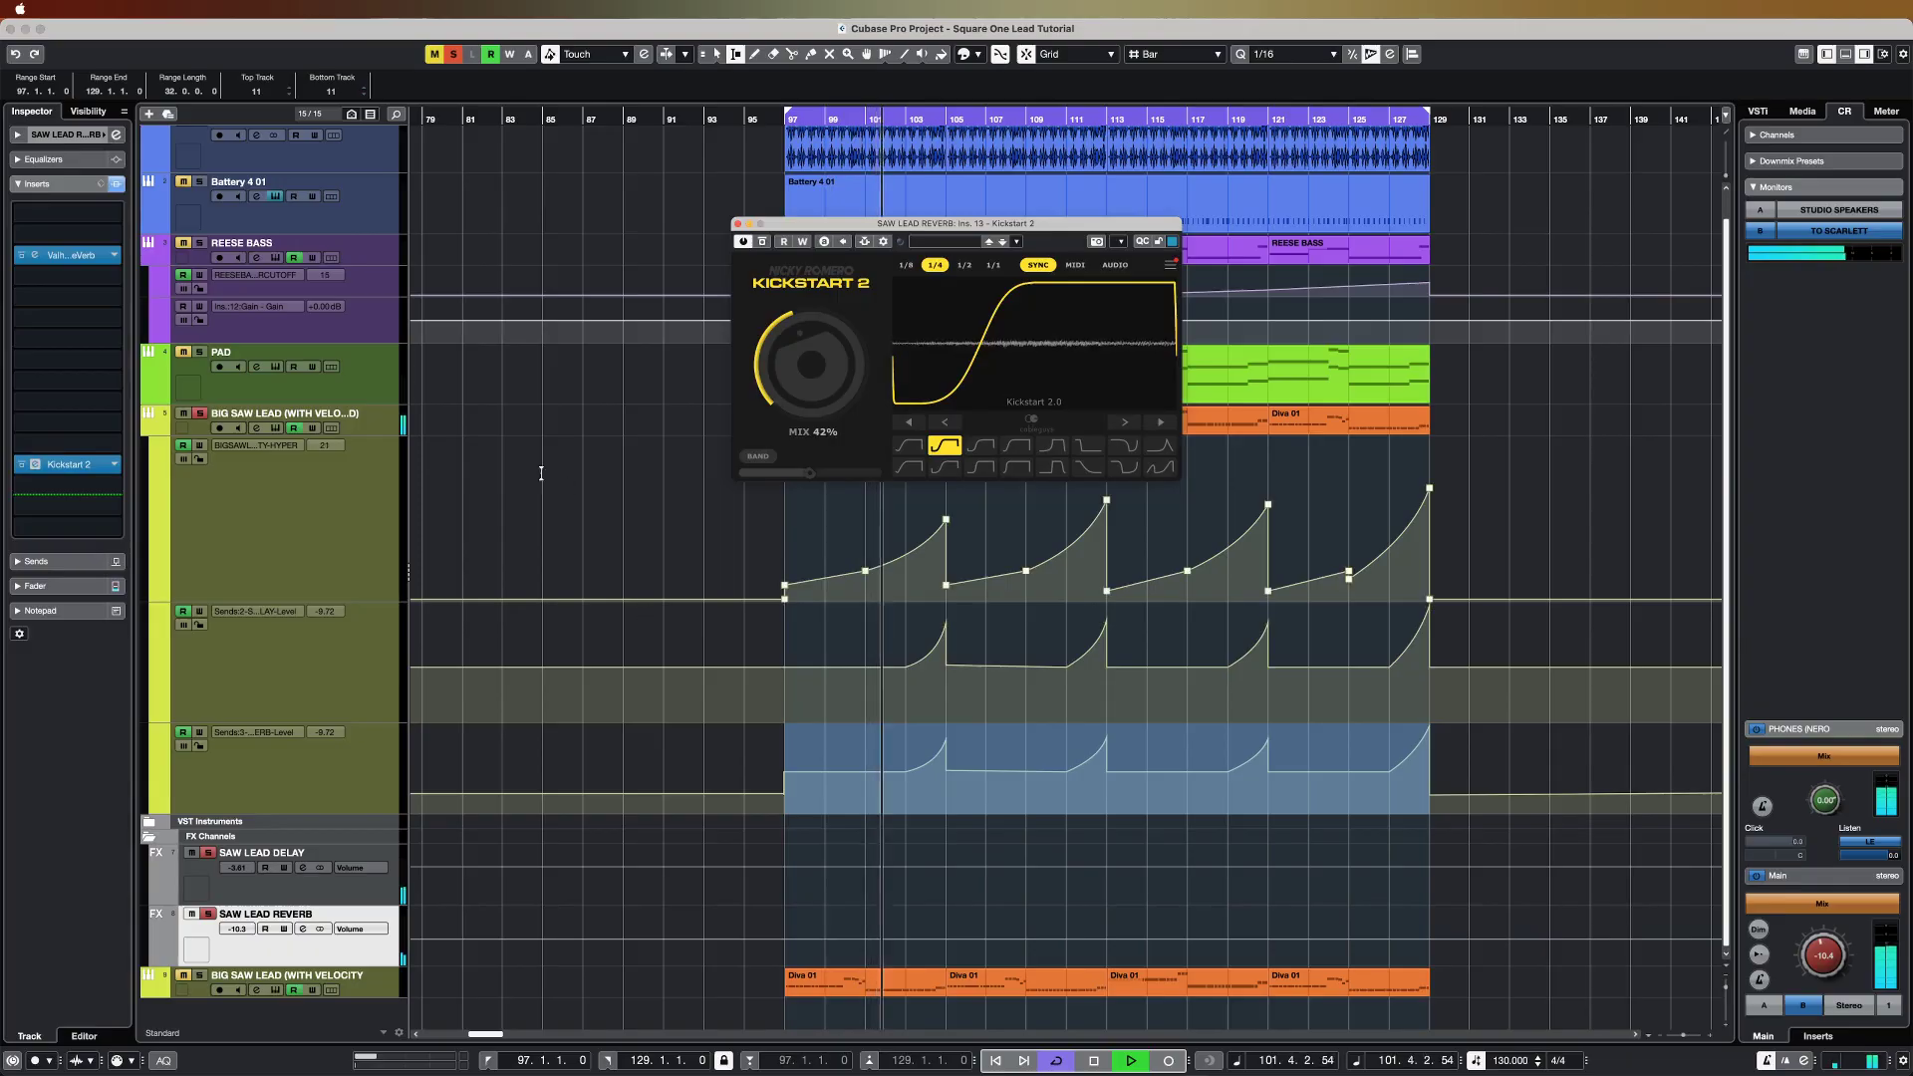
{"action": "left_click", "coordinate": [354, 883]}
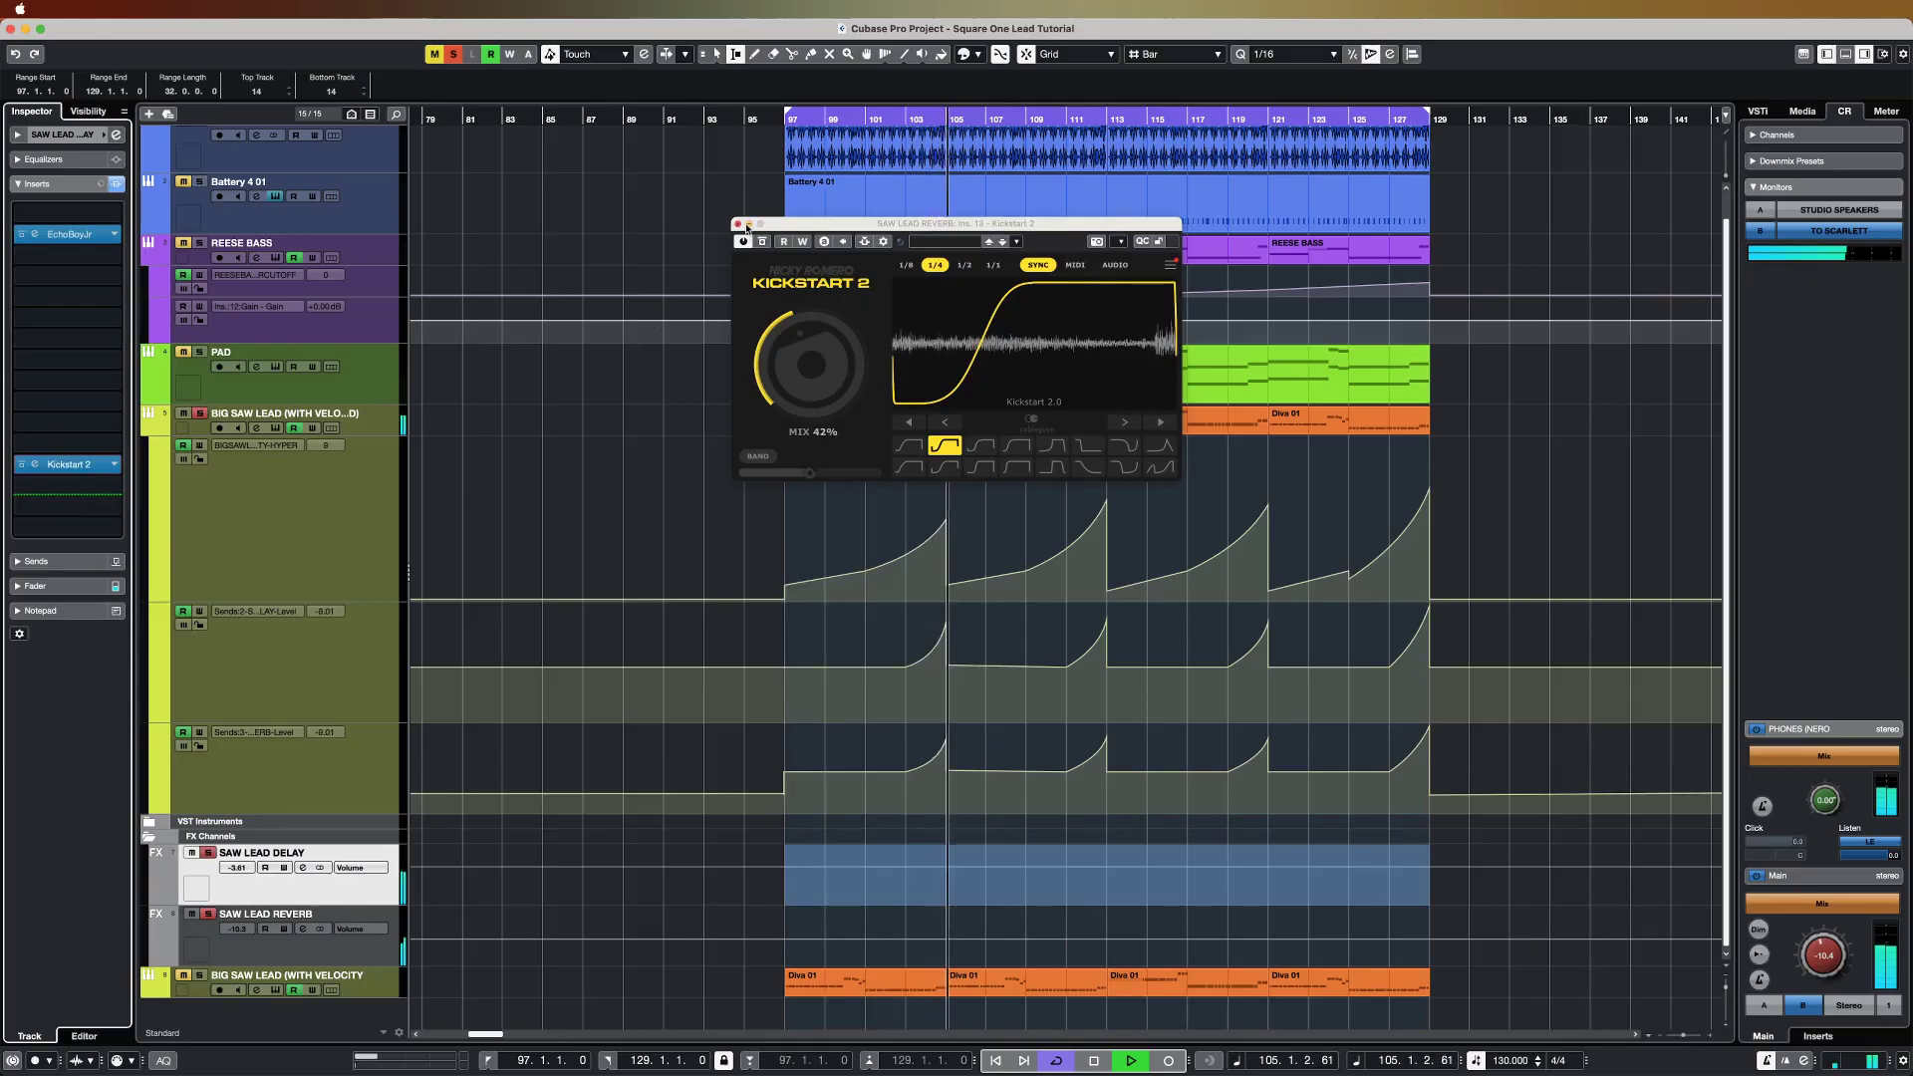
{"action": "key", "text": "super+w"}
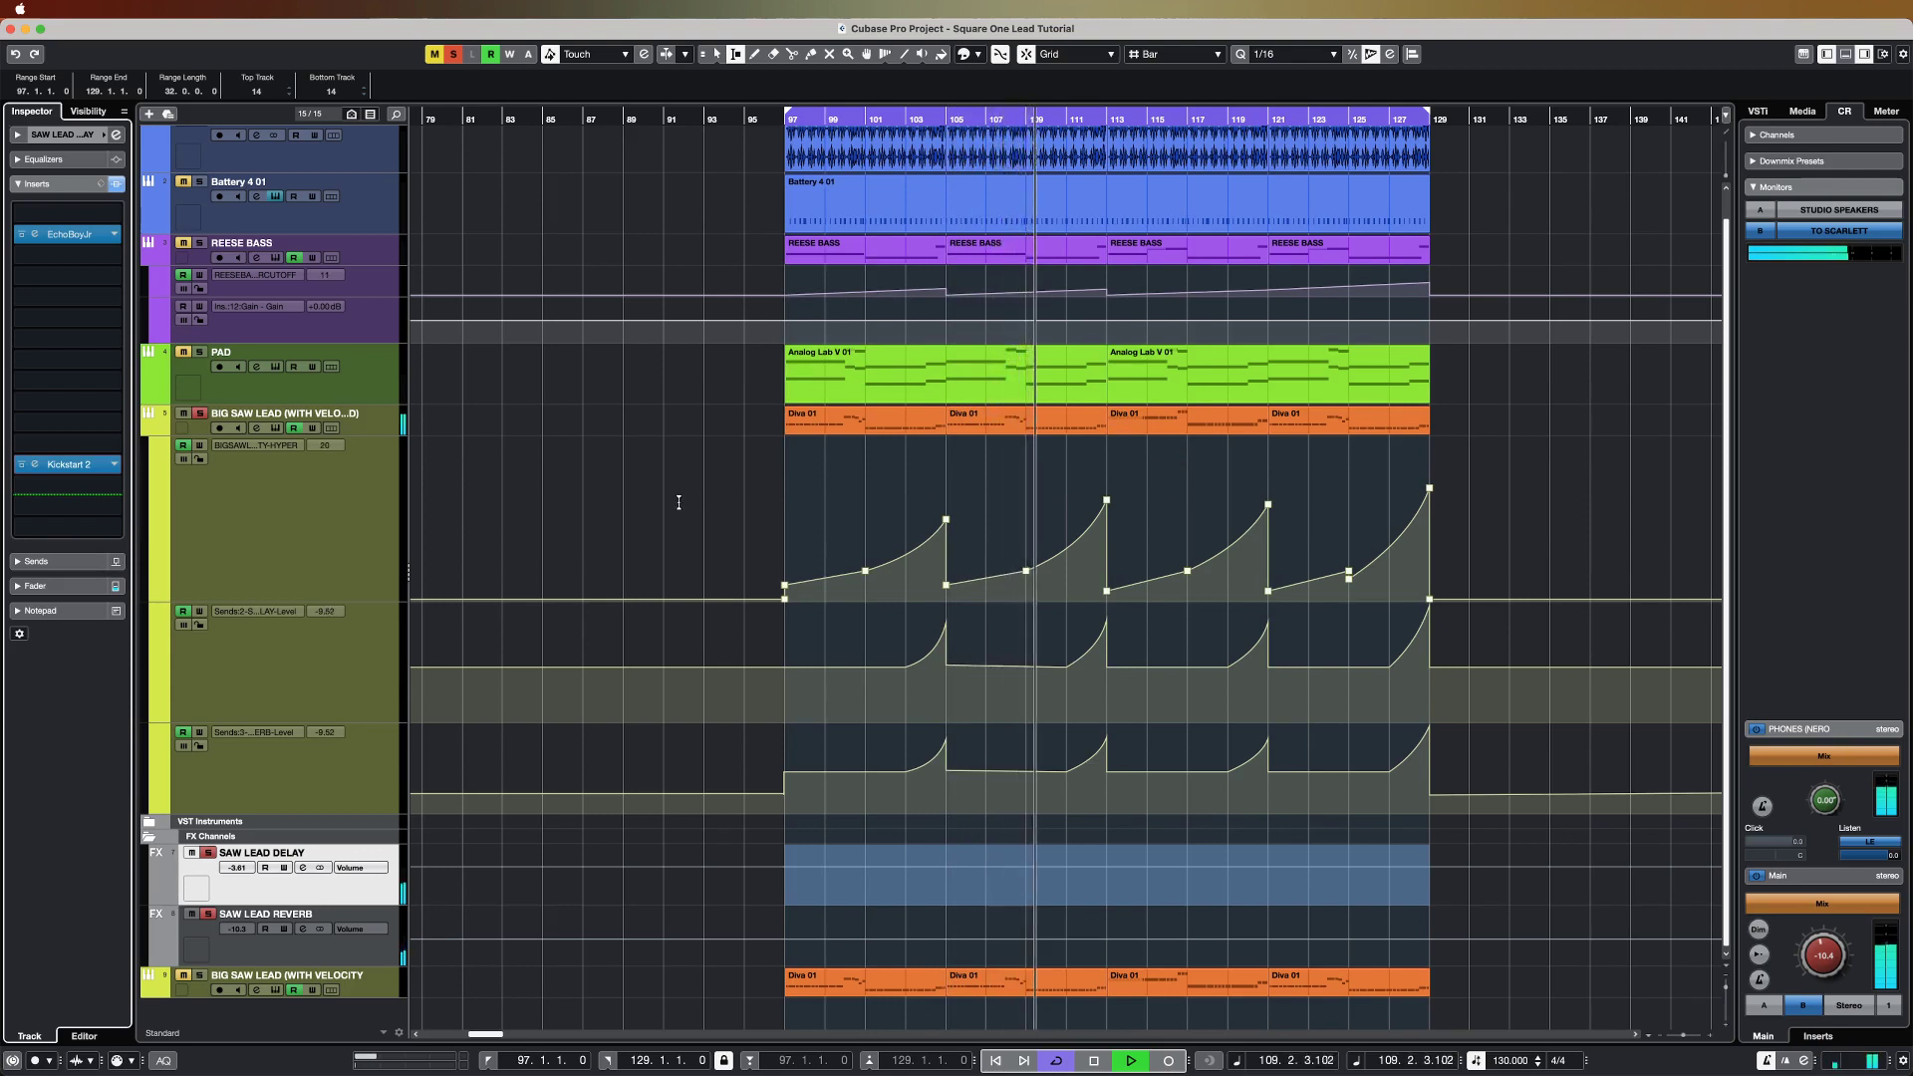
{"action": "scroll", "coordinate": [652, 538], "scroll_direction": "up", "scroll_amount": 1}
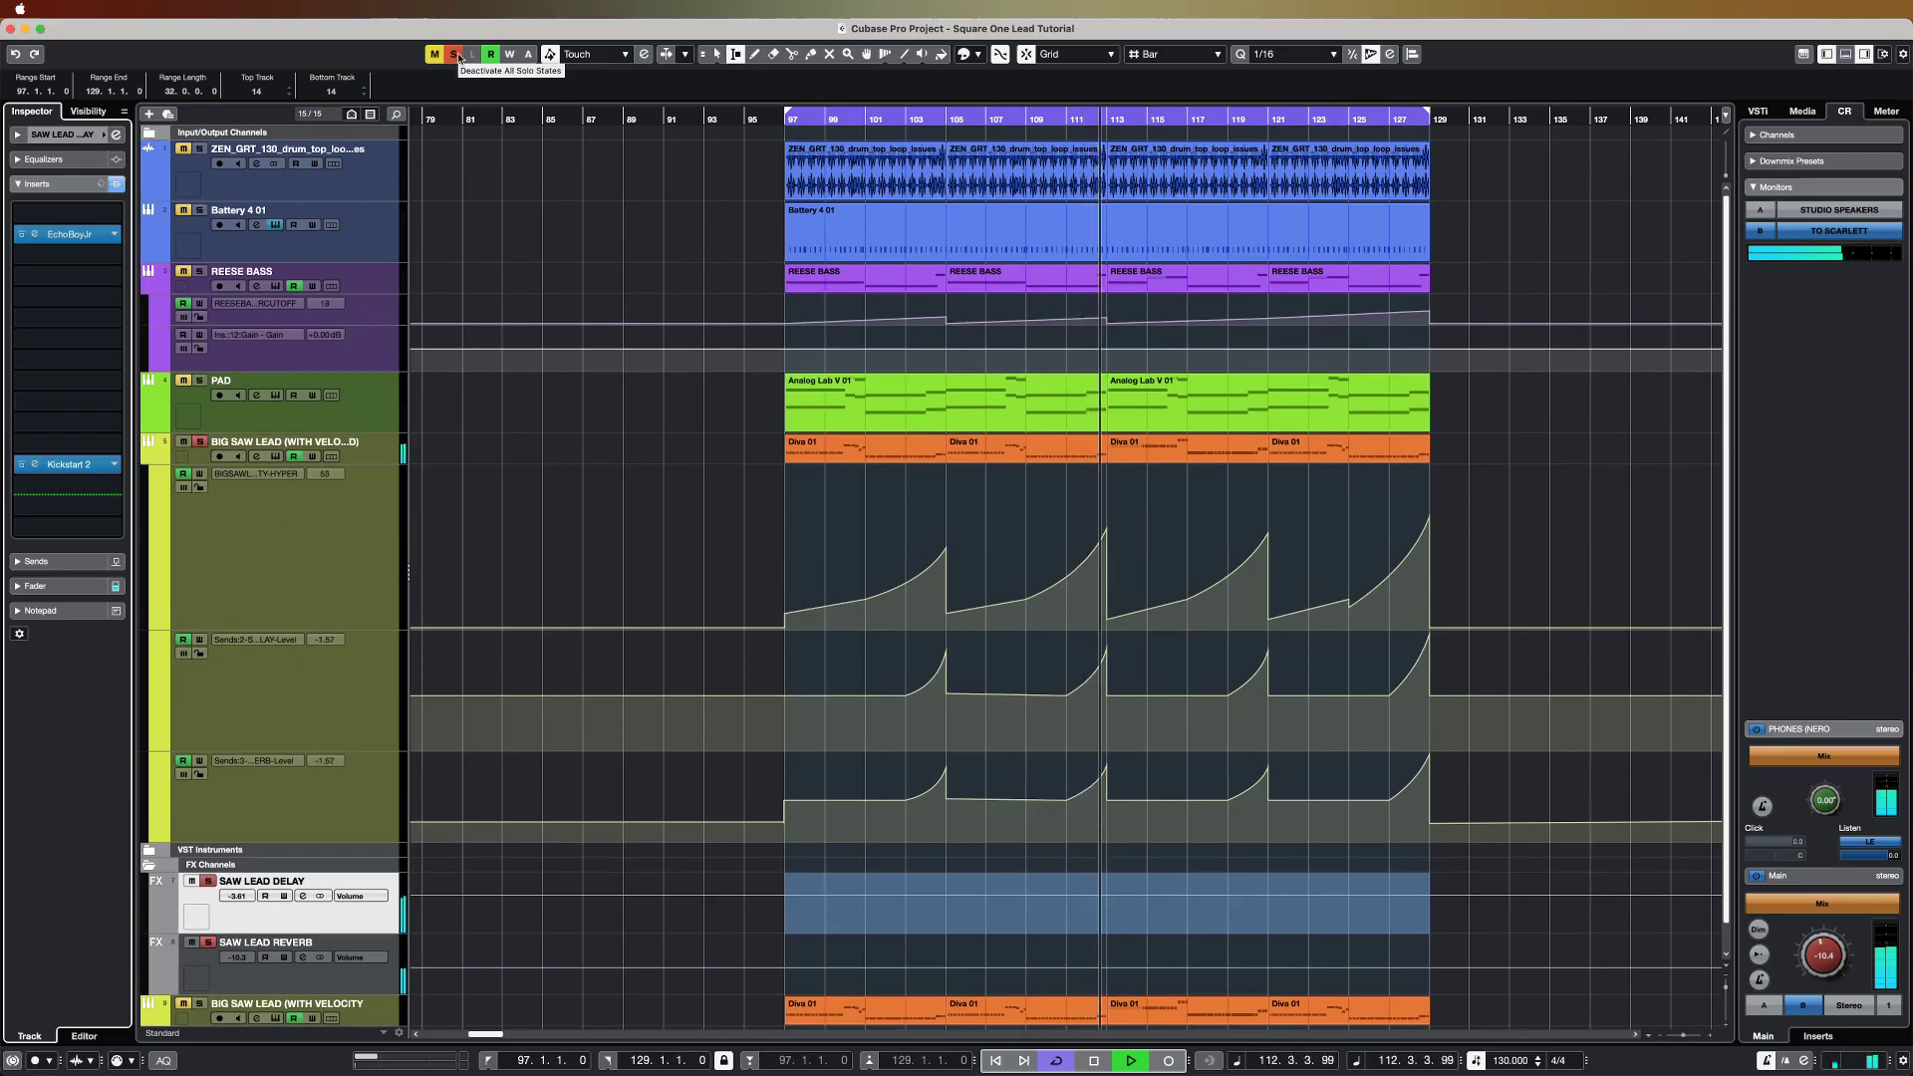
Step: Deactivate all solos and raise the HYPER points at bar 121 and the end of bar 128
{"action": "left_click", "coordinate": [457, 56]}
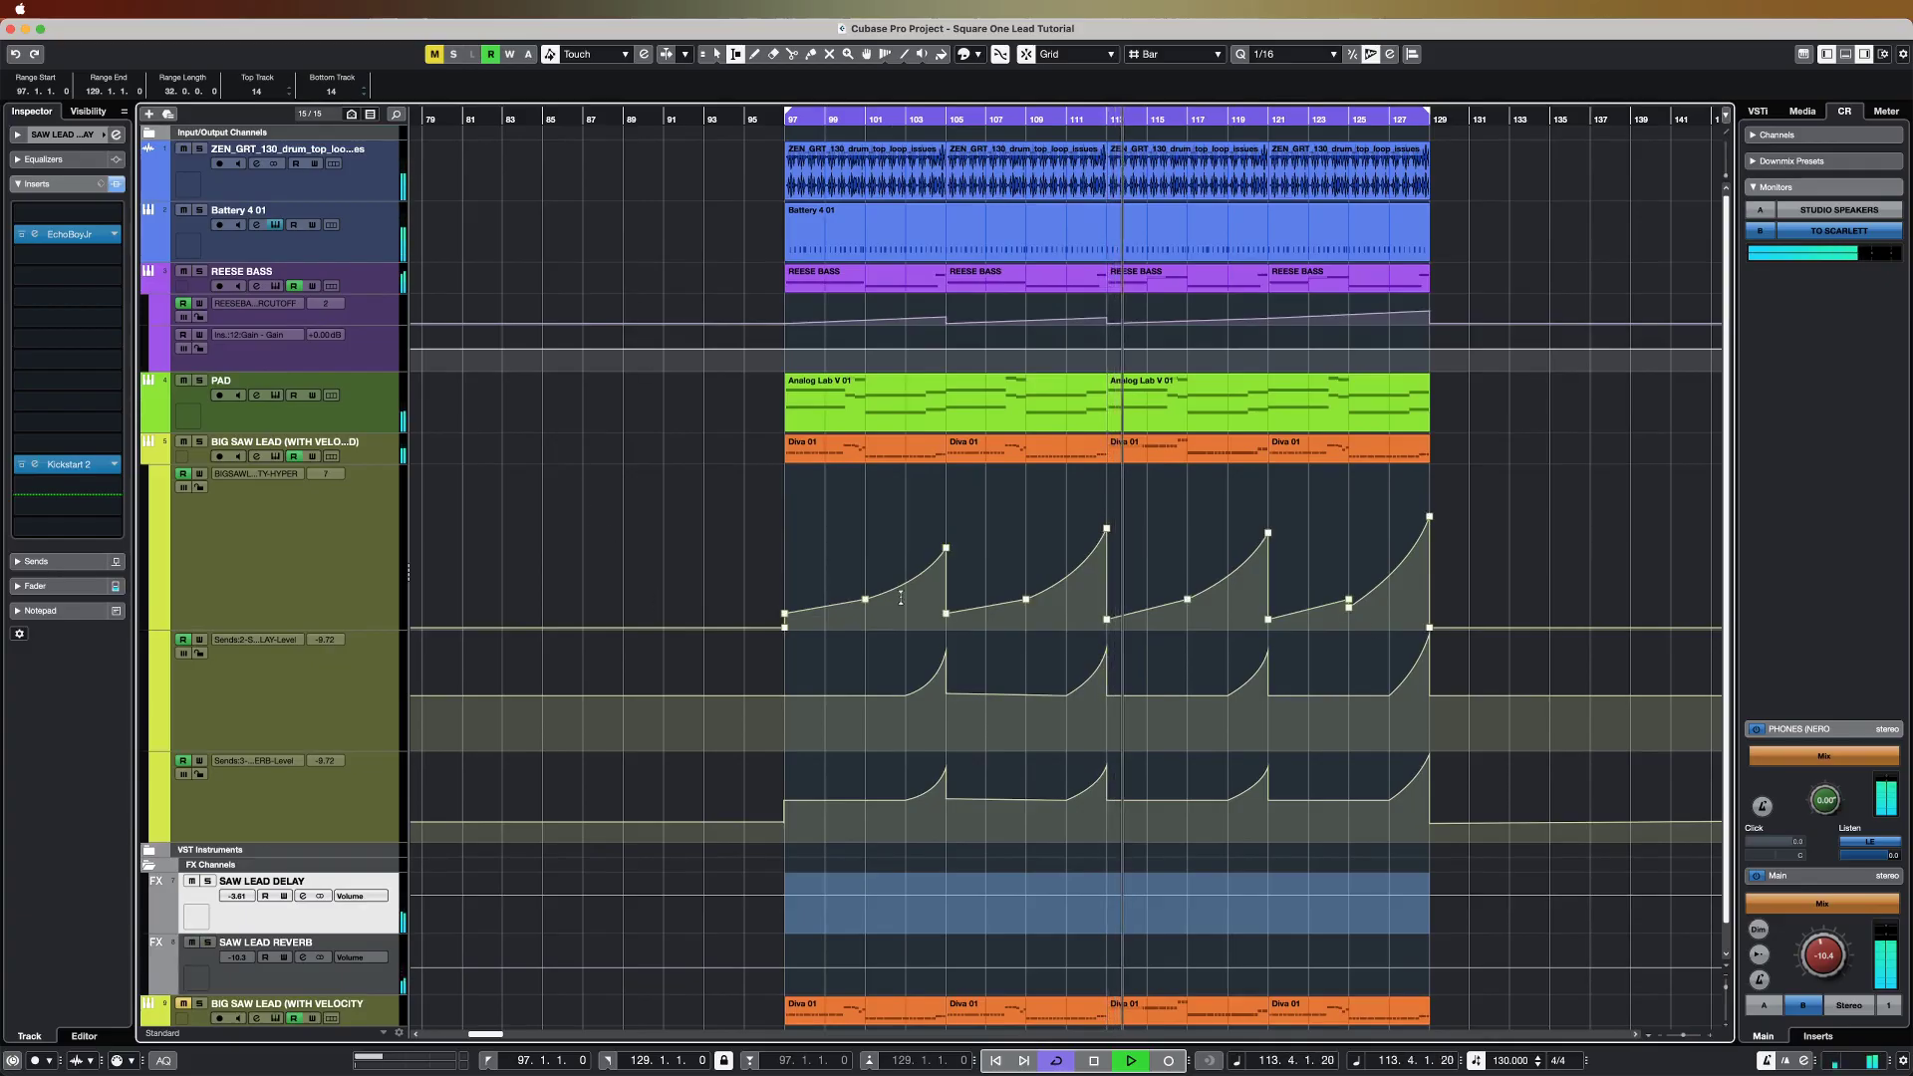
{"action": "key", "text": "1"}
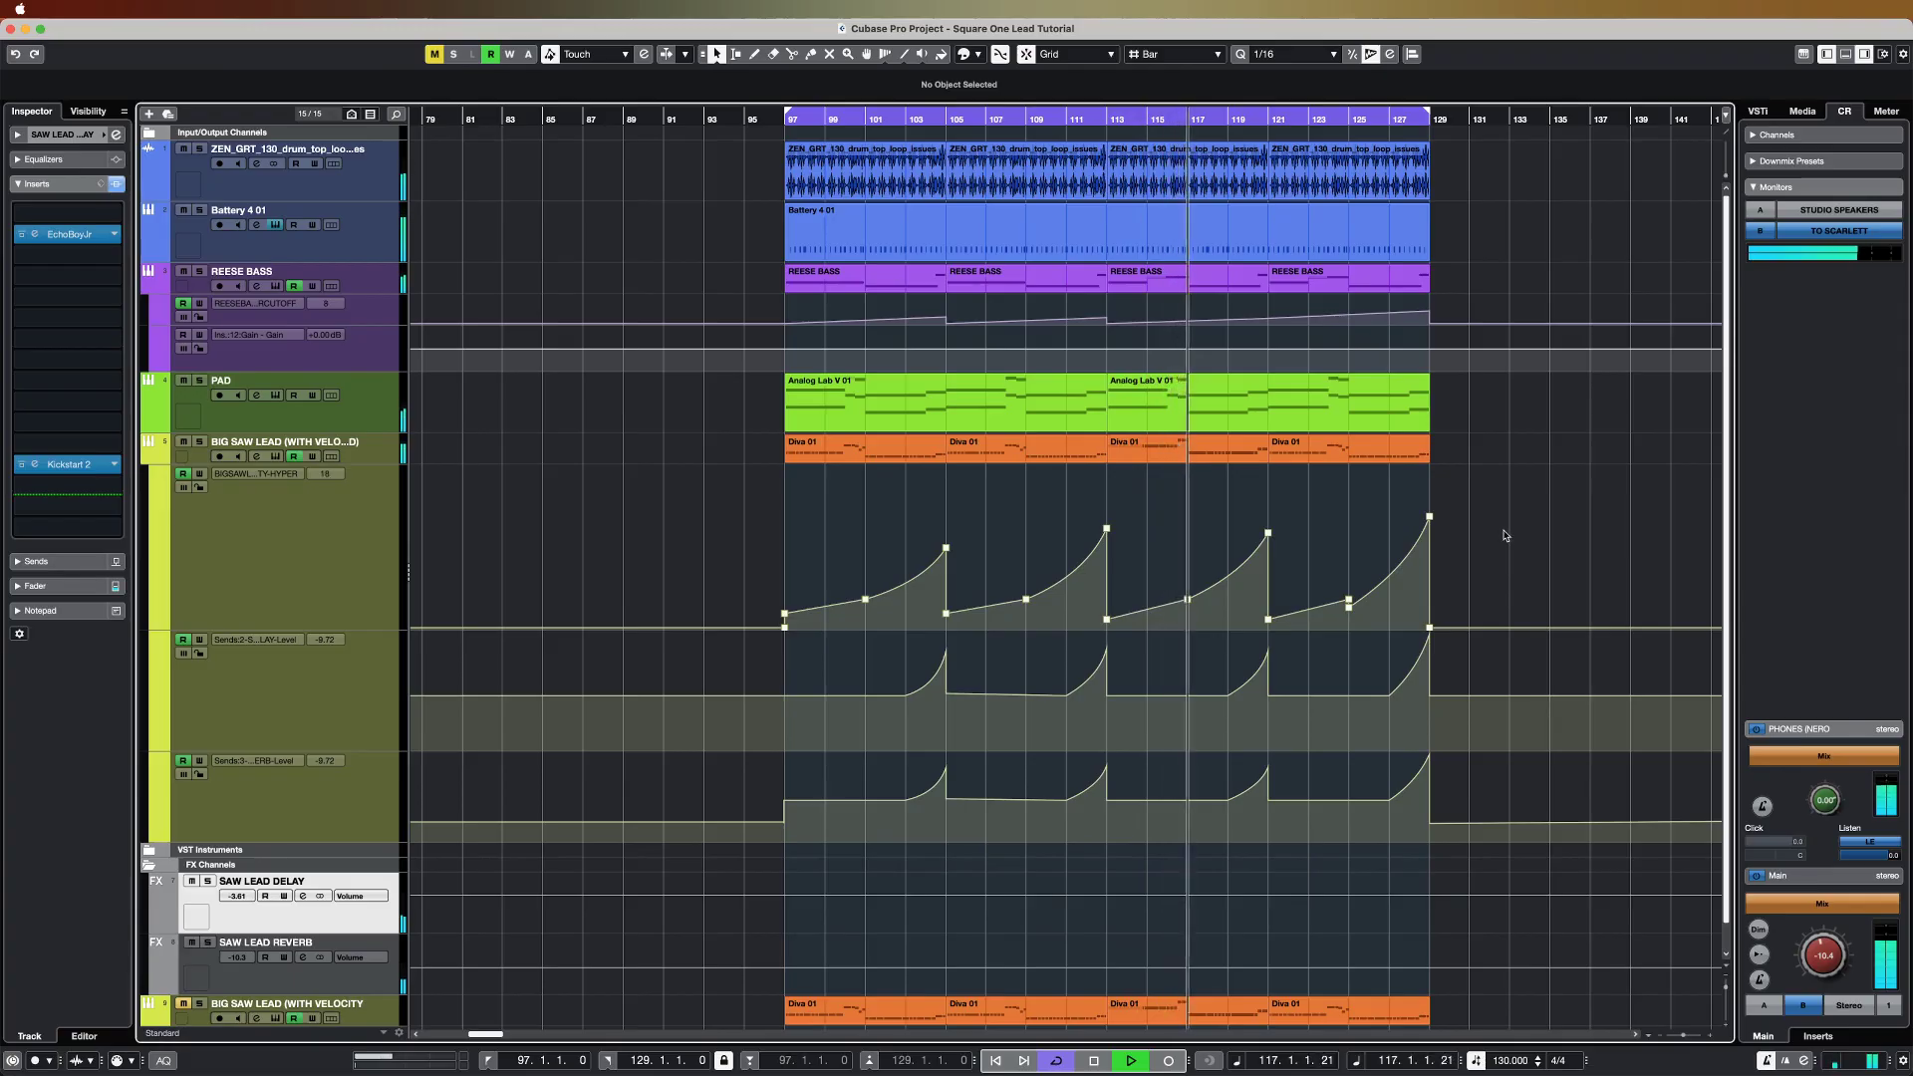
{"action": "left_click", "coordinate": [1268, 531]}
{"action": "left_click_drag", "start_coordinate": [1268, 531], "coordinate": [1268, 524]}
{"action": "left_click_drag", "start_coordinate": [1430, 517], "coordinate": [1430, 501]}
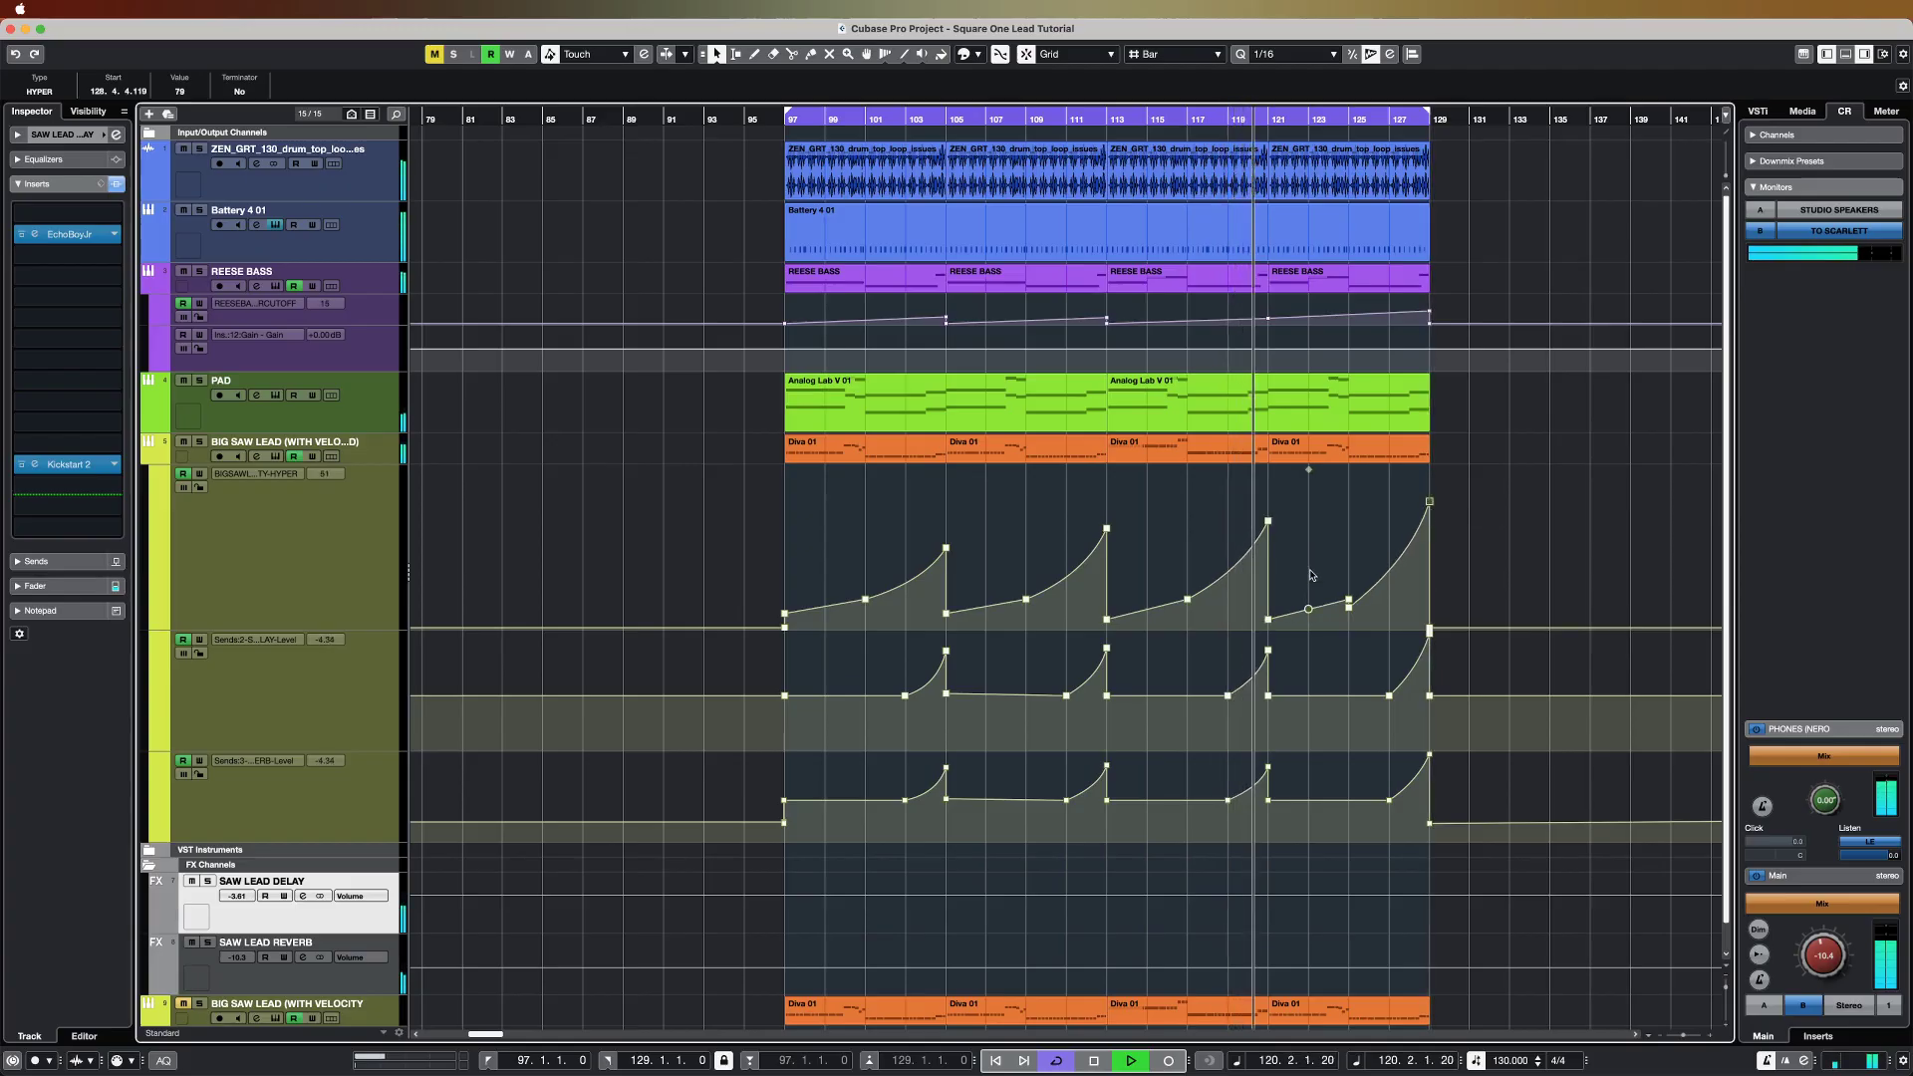
{"action": "left_click_drag", "start_coordinate": [1308, 608], "coordinate": [1268, 607]}
Step: Nudge the bar 125 HYPER point up and set the bar 129 end point to 82
{"action": "left_click", "coordinate": [1350, 598]}
{"action": "left_click_drag", "start_coordinate": [1353, 591], "coordinate": [1353, 589]}
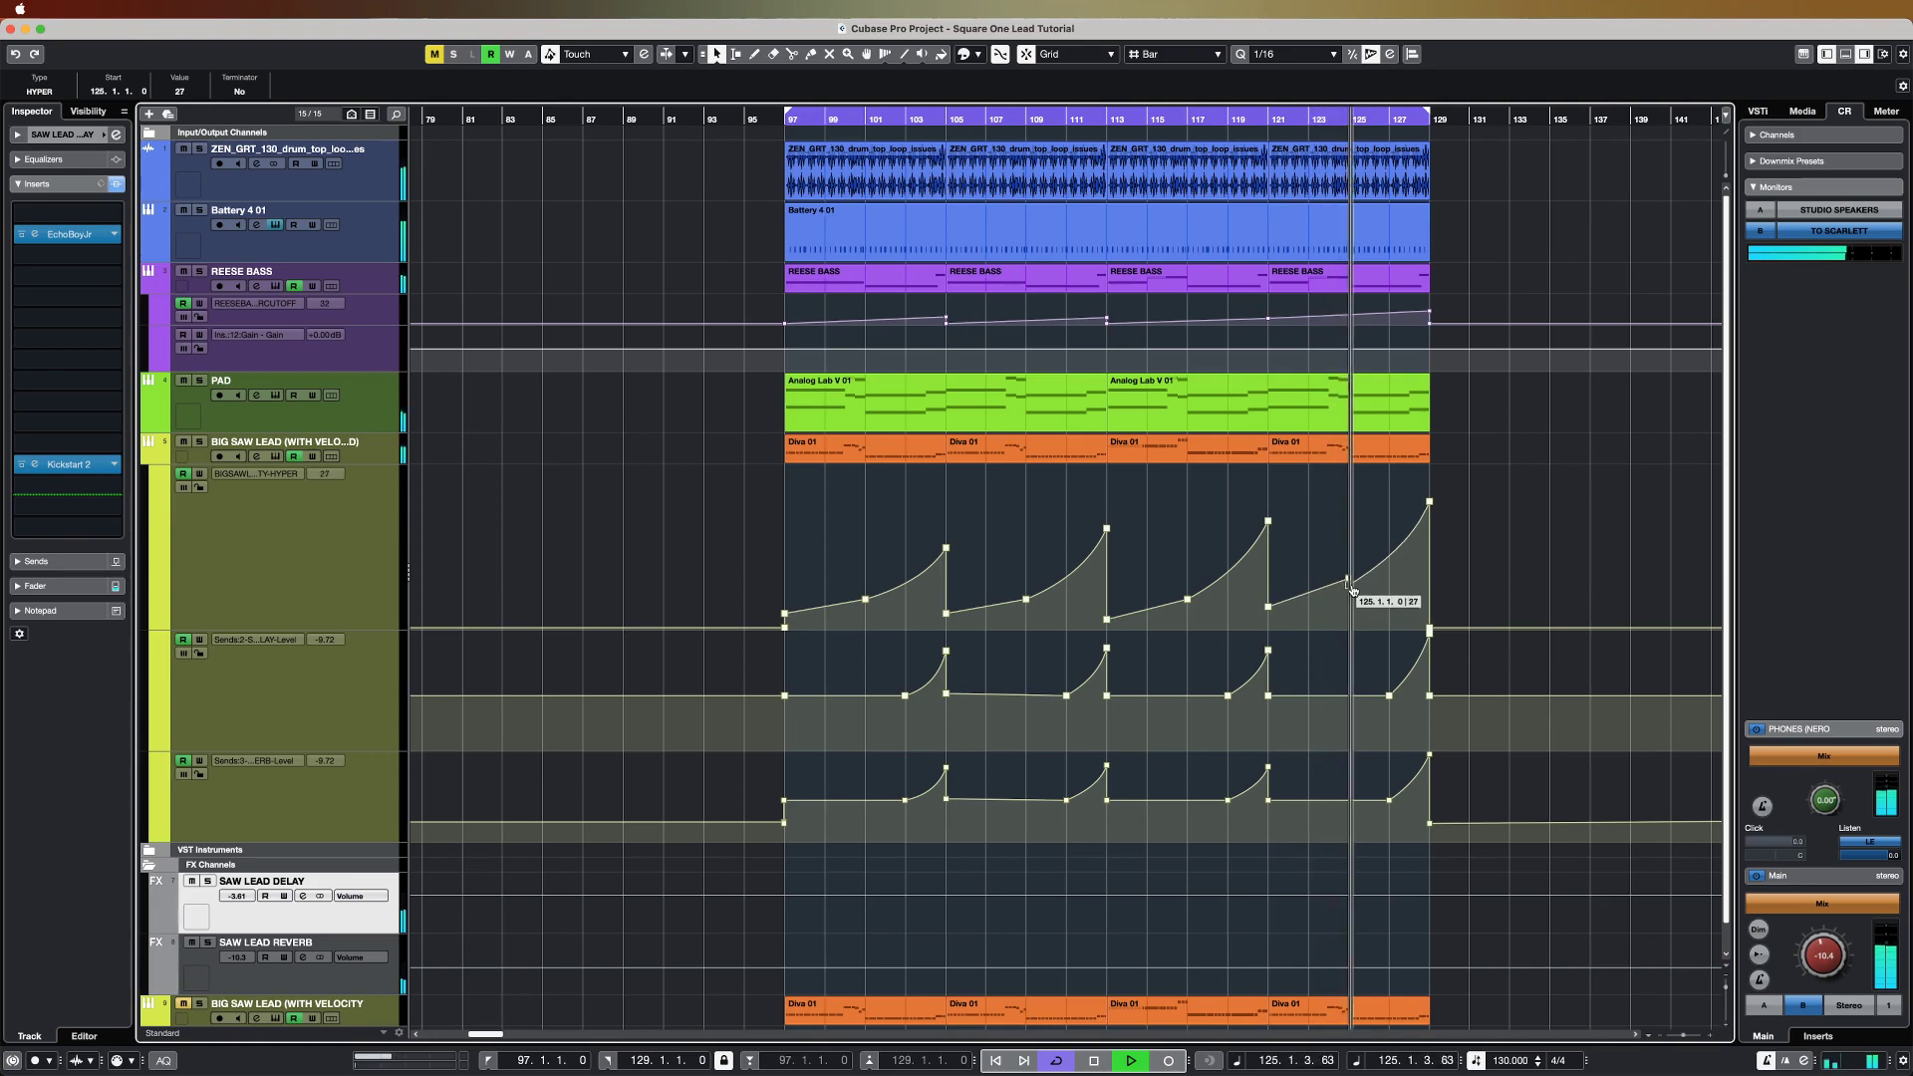
{"action": "left_click", "coordinate": [1430, 502]}
{"action": "left_click_drag", "start_coordinate": [1432, 503], "coordinate": [1434, 499]}
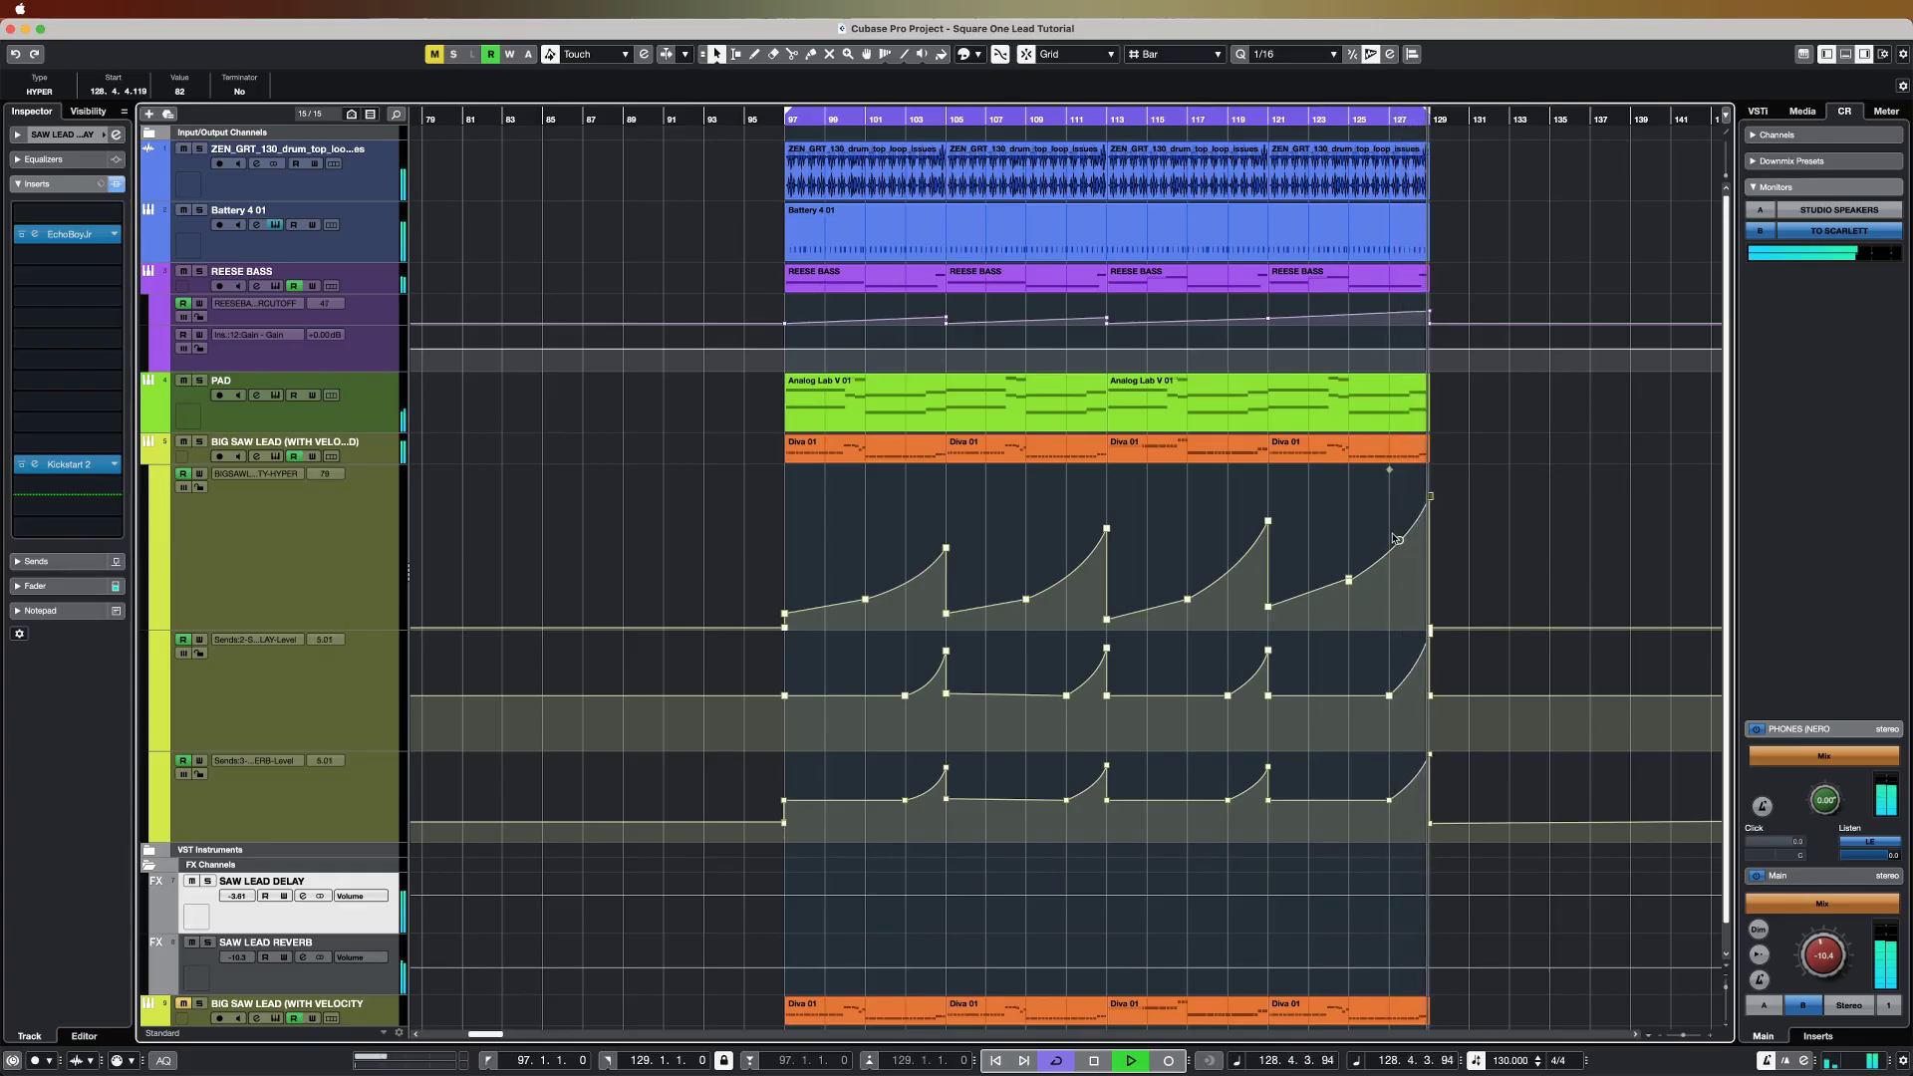
{"action": "key", "text": "space"}
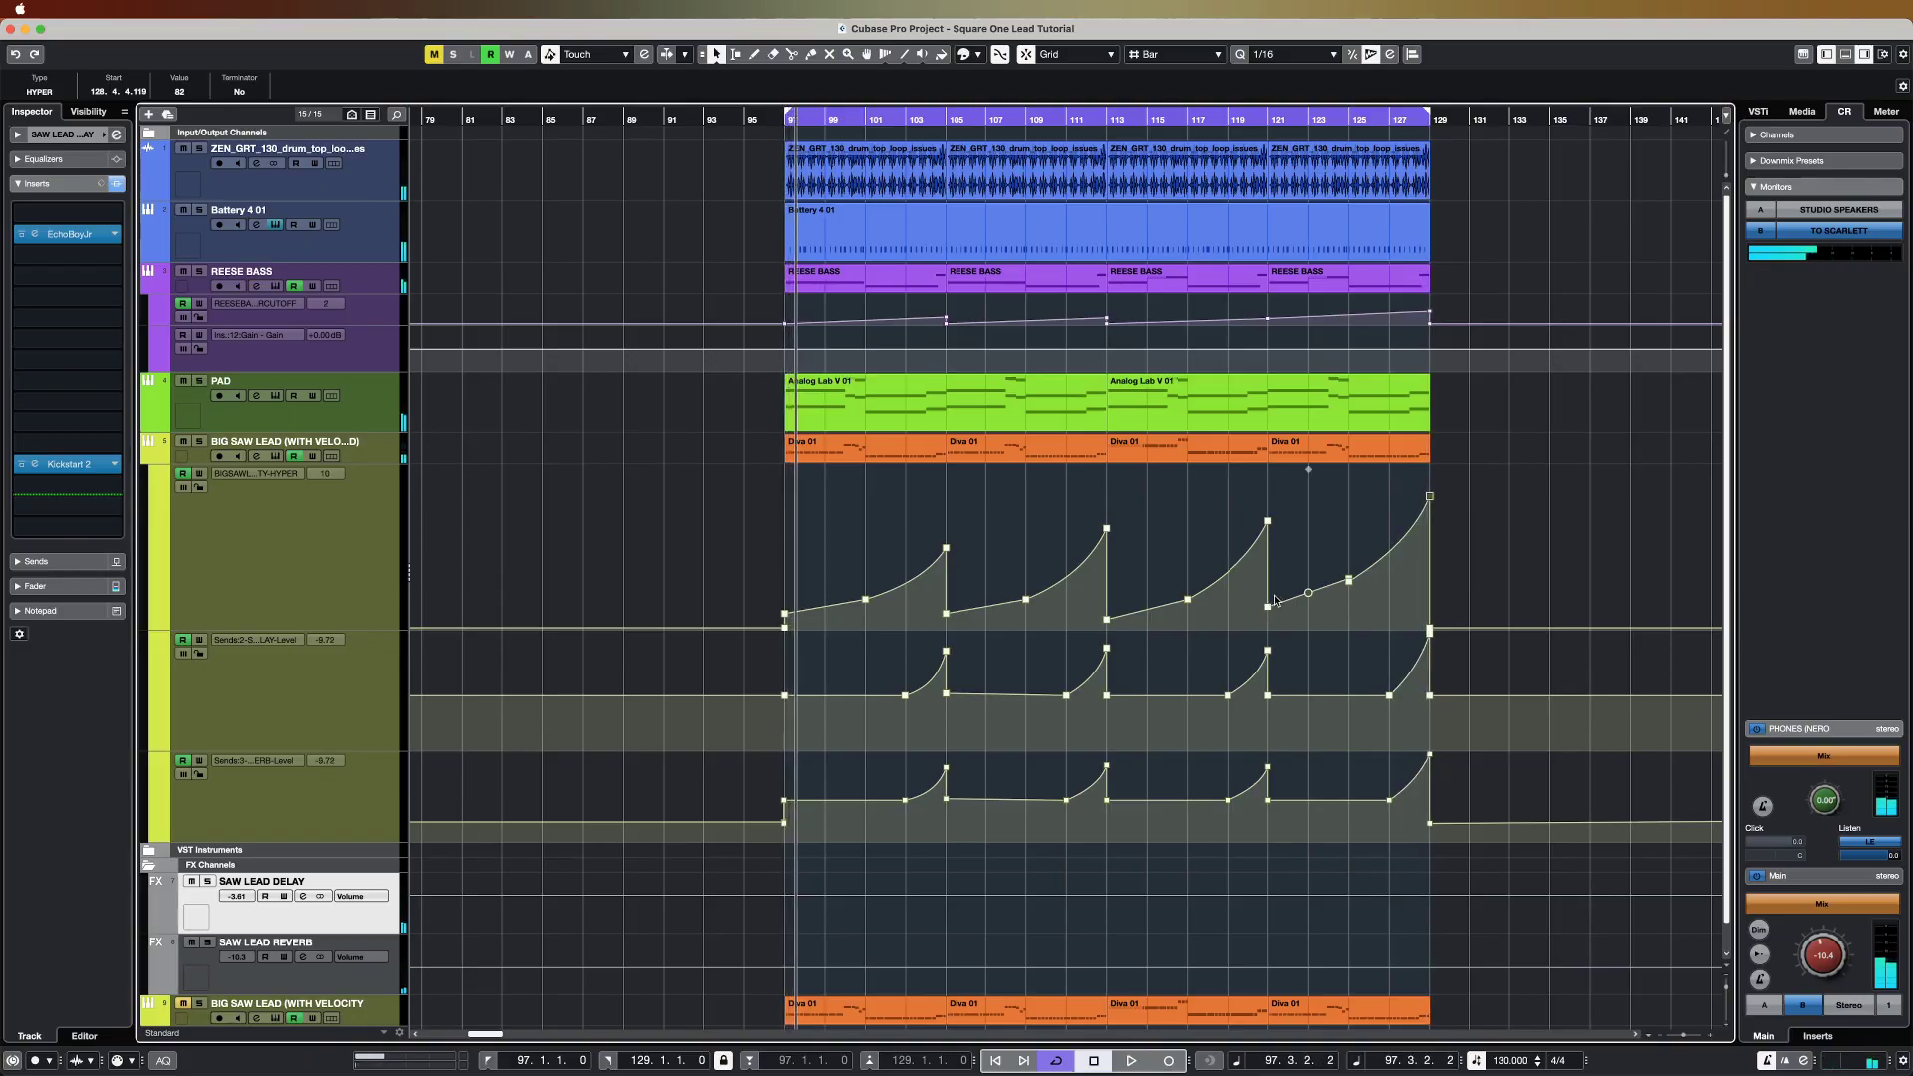
{"action": "left_click", "coordinate": [1466, 574]}
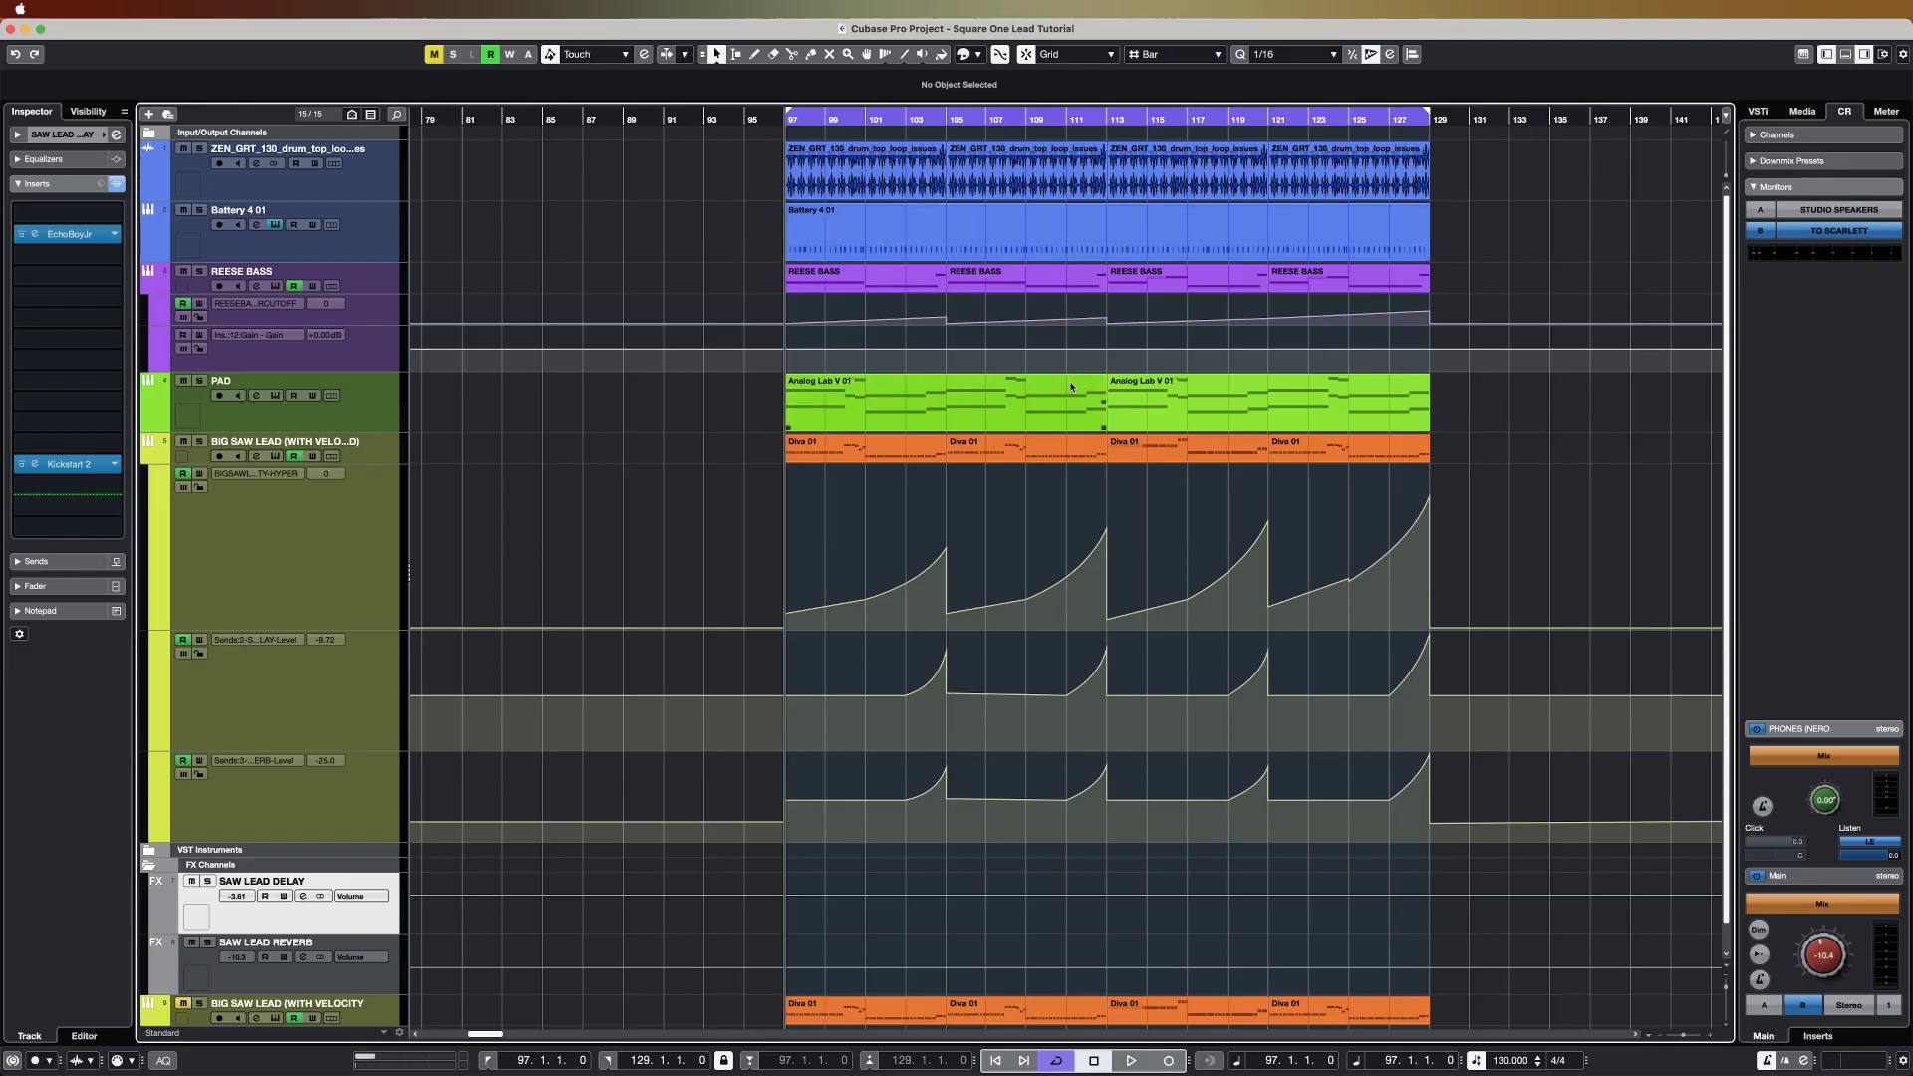